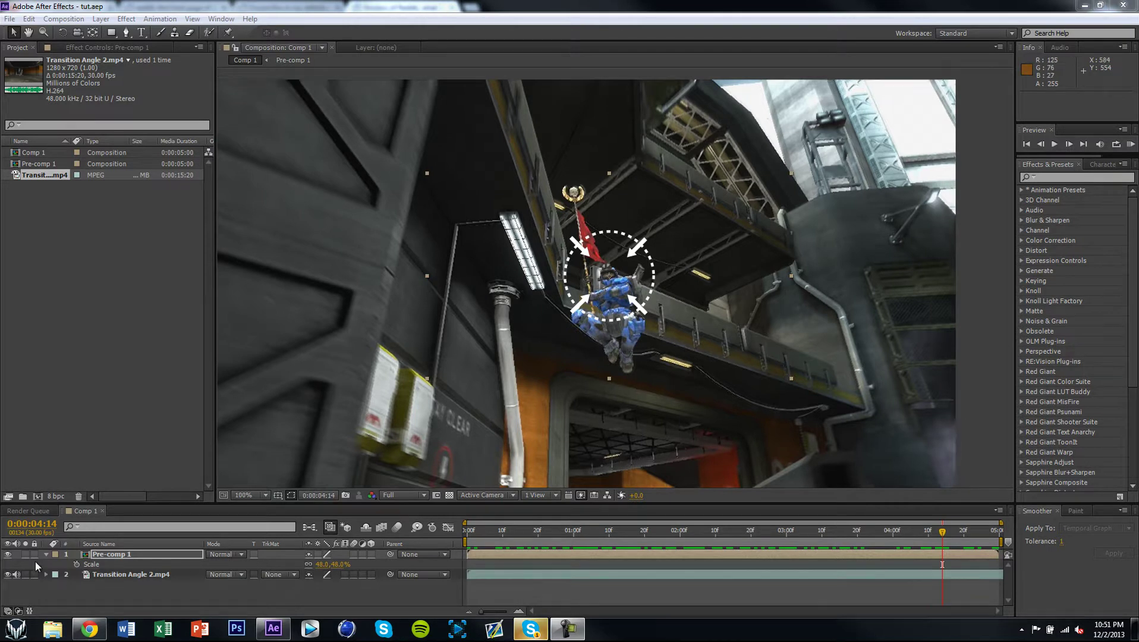
Open Pre-comp 1 and examine how its dashed circle and arrow shape layers animate along the timeline.
left_click(8, 555)
left_click(8, 555)
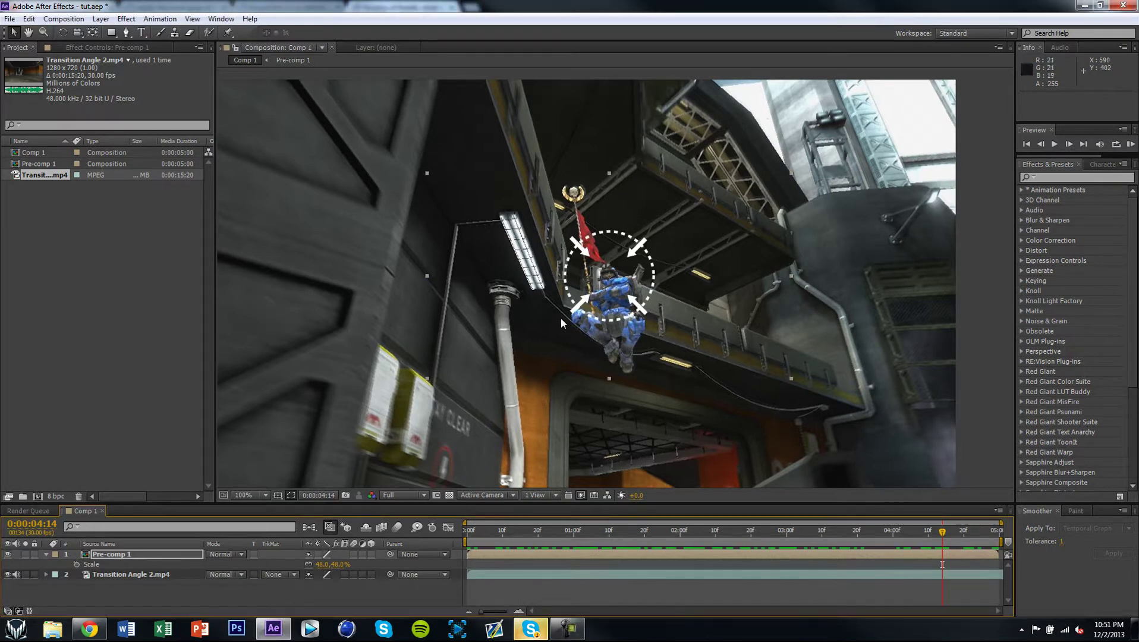
double_click(152, 554)
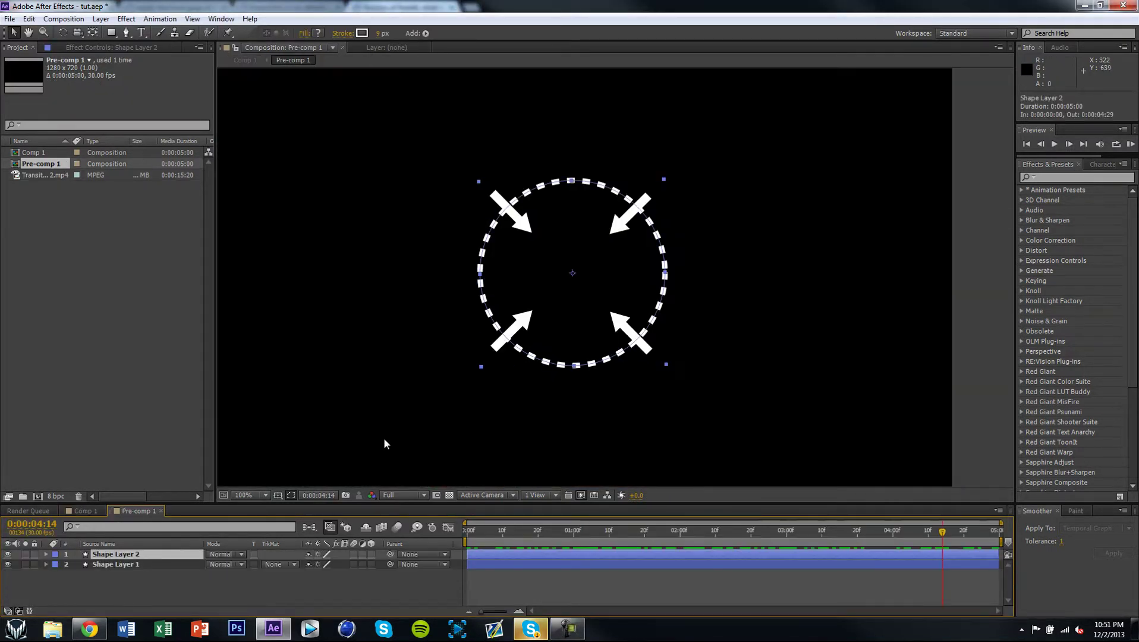
left_click_drag(612, 531, 445, 528)
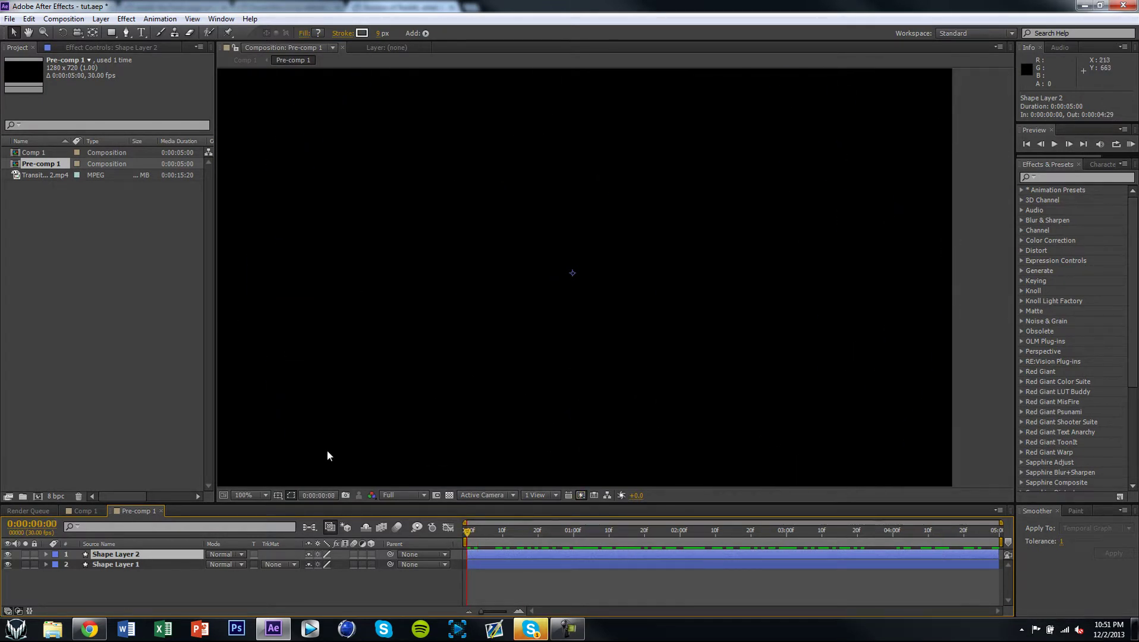
left_click(253, 495)
left_click(257, 288)
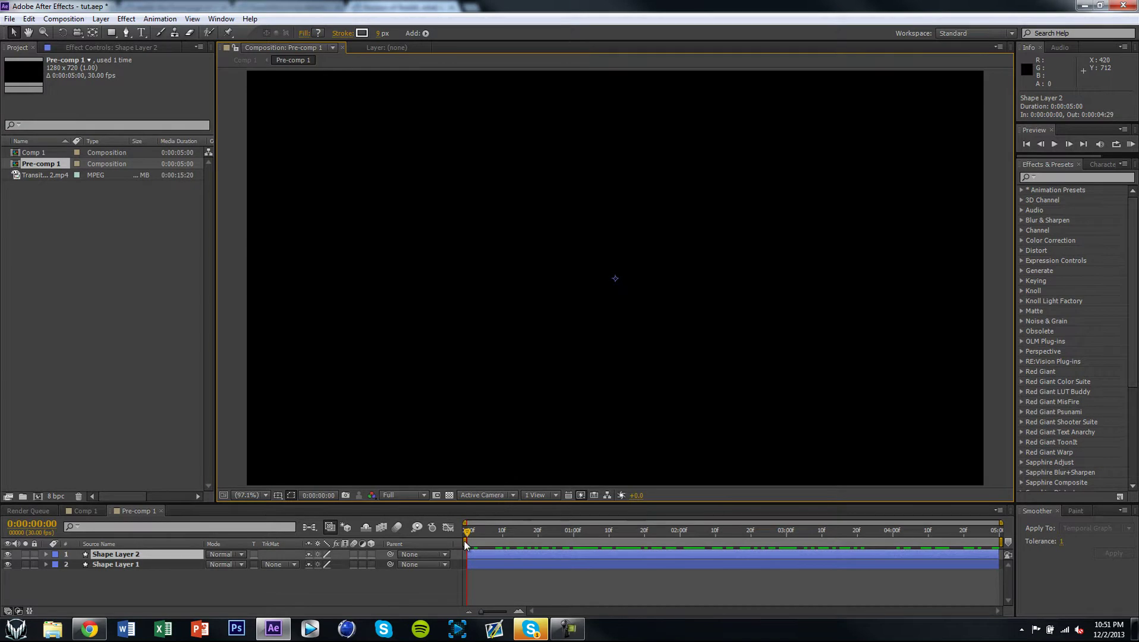
mouse_move(473, 538)
left_mouse_down()
mouse_move(1026, 541)
mouse_move(481, 550)
mouse_move(465, 531)
left_mouse_up()
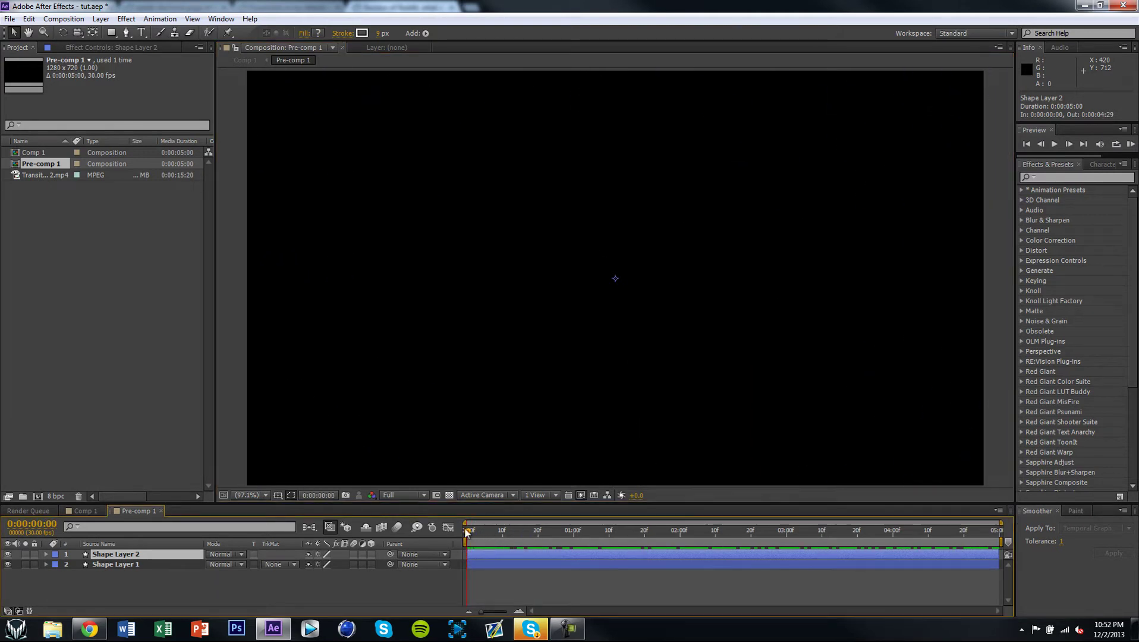
left_click(129, 562)
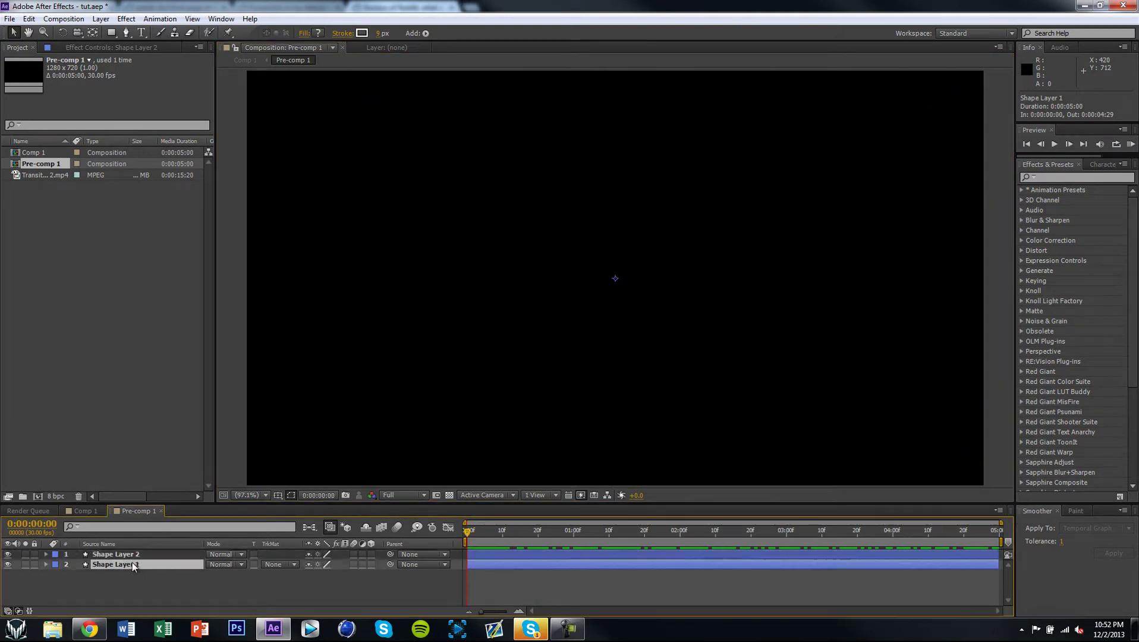
left_click(559, 554)
left_click_drag(486, 537, 510, 538)
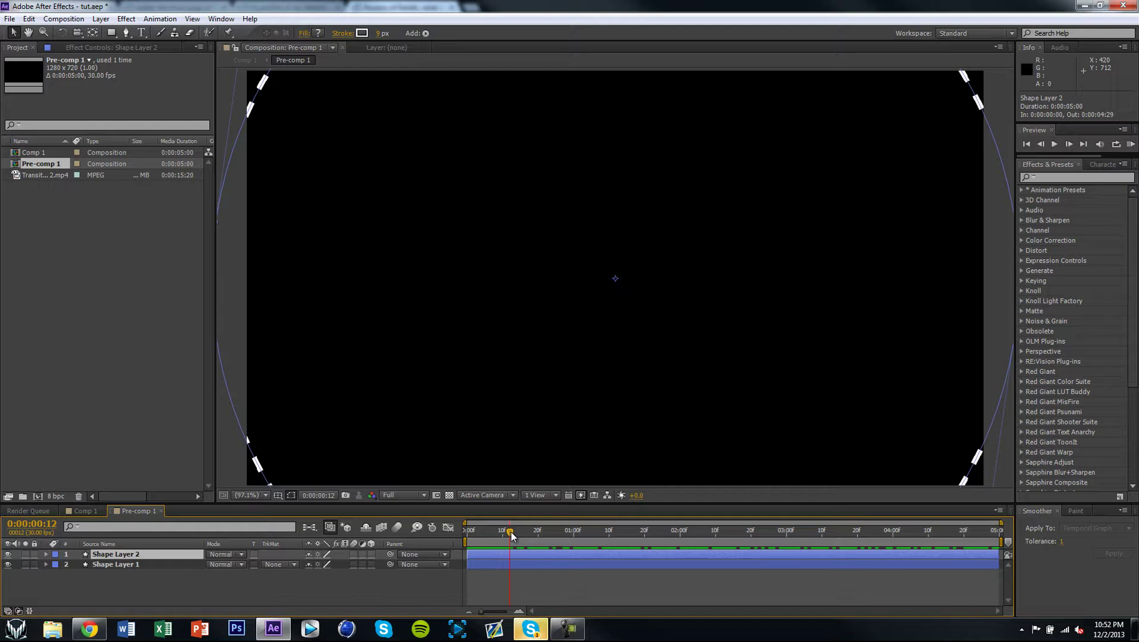
Close the tut.aep project and save its changes.
left_click(10, 19)
left_click(52, 104)
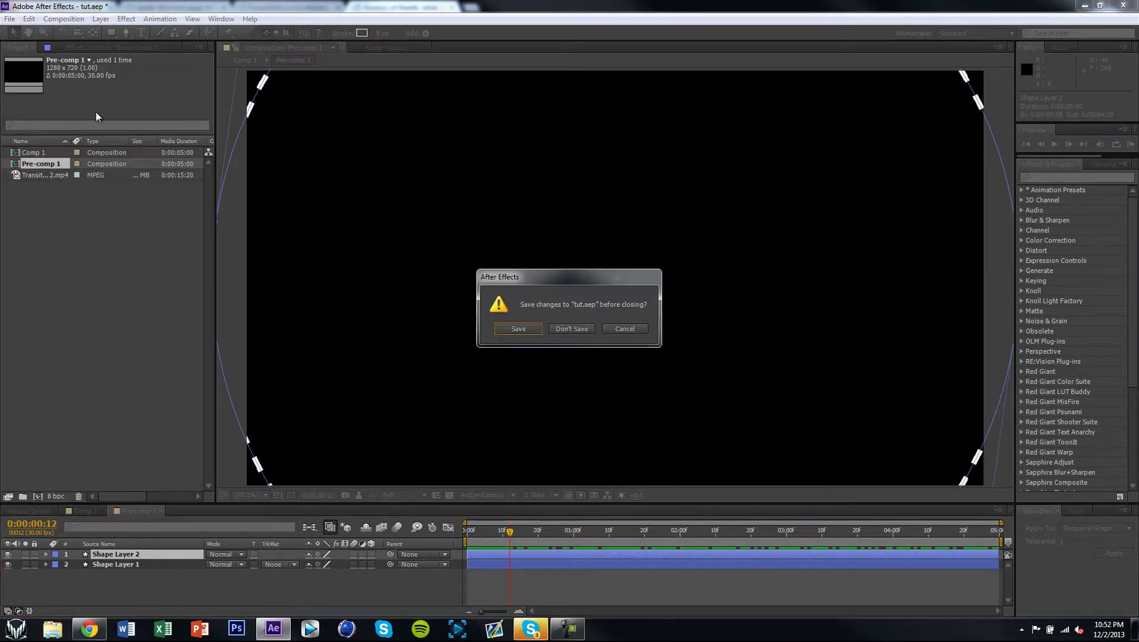
left_click(519, 329)
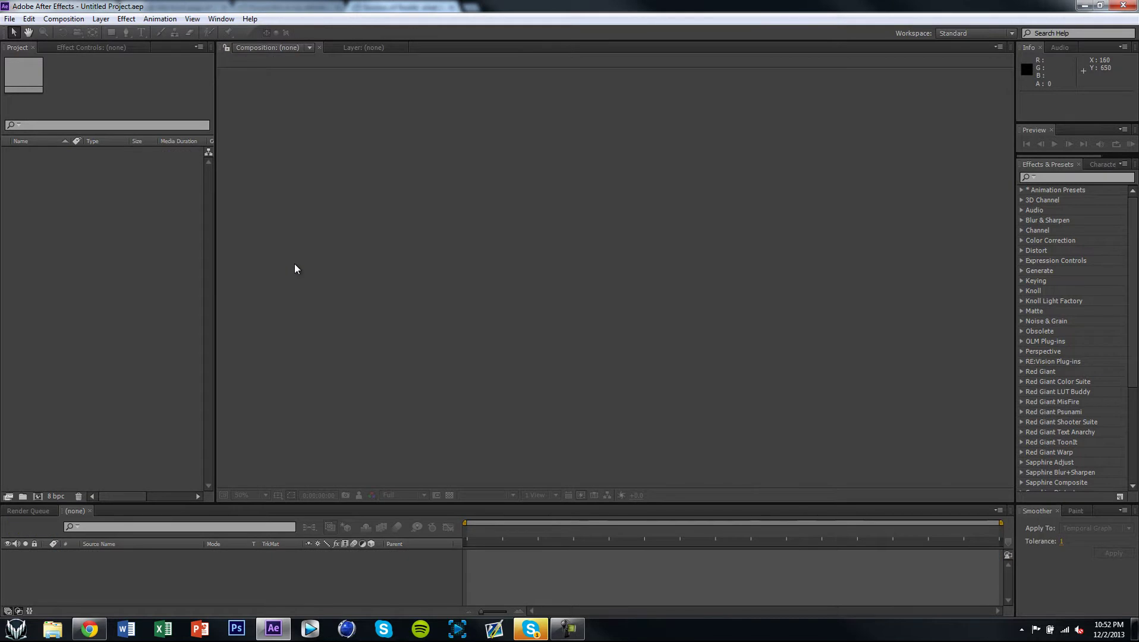
Create a 1280 × 720 px composition with square pixels, a frame rate of 30 fps and a duration of 5 seconds.
left_click(81, 19)
left_click(92, 34)
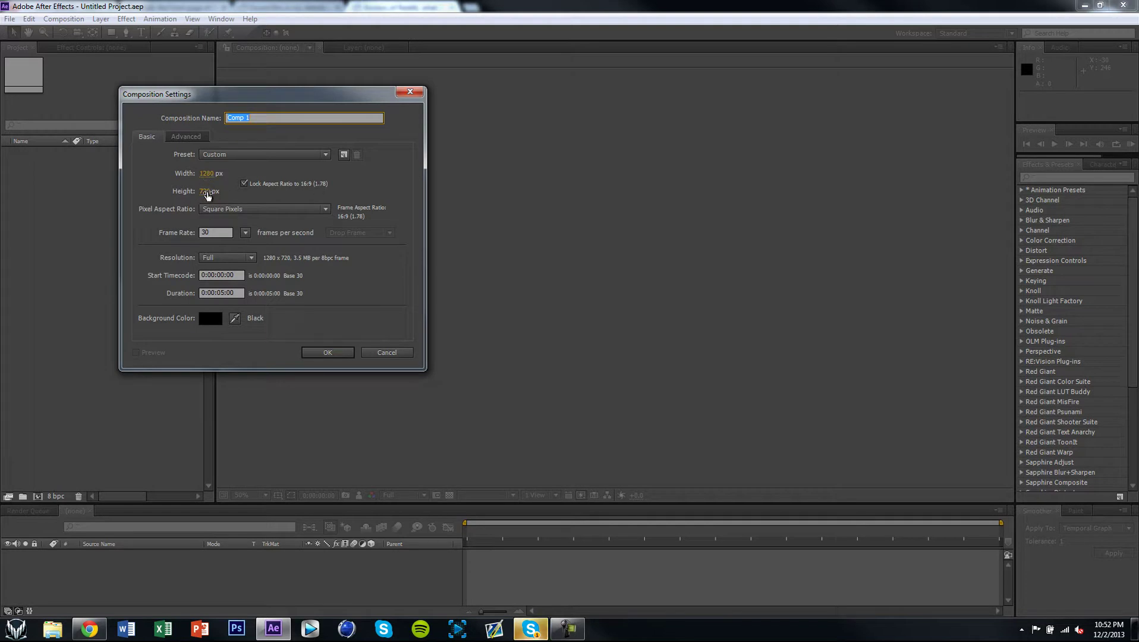
double_click(202, 232)
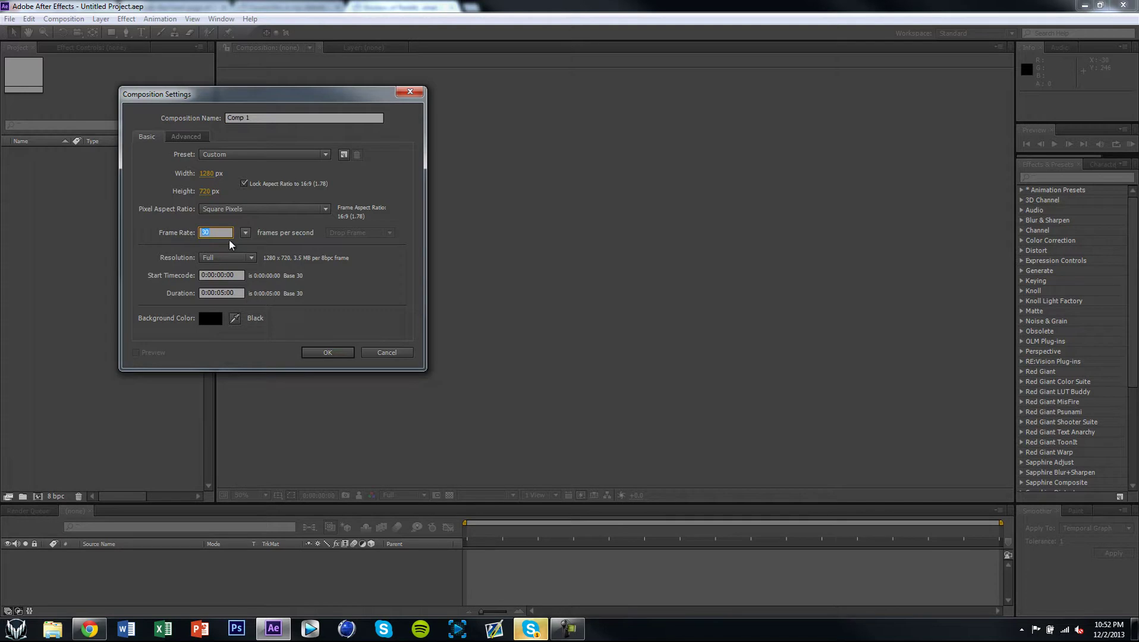
left_click(274, 220)
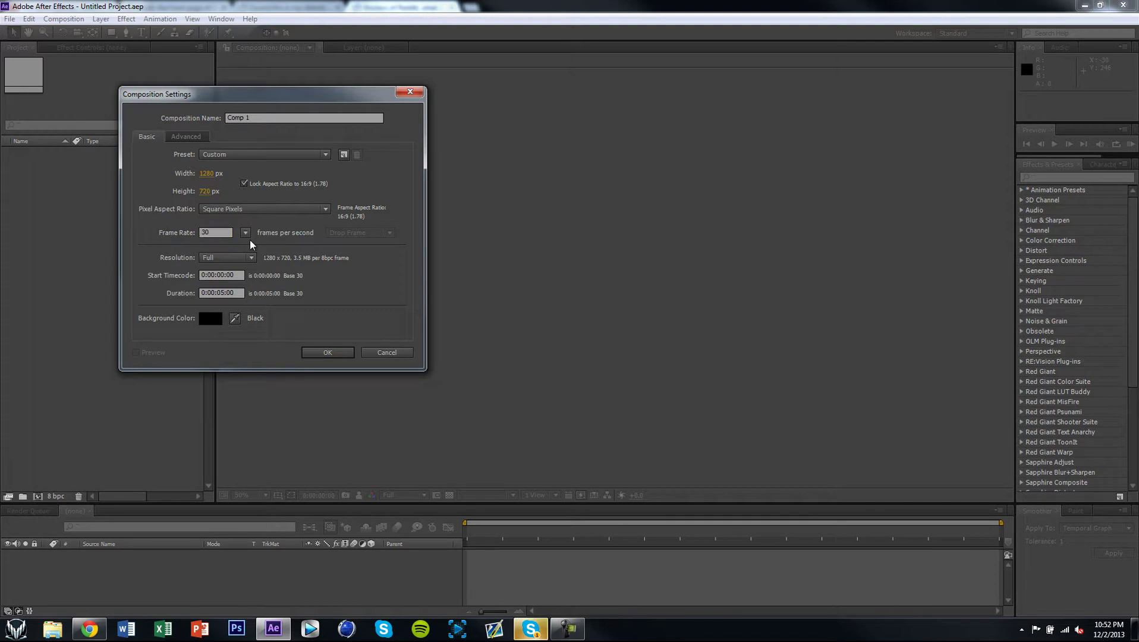
left_click(245, 233)
left_click(276, 328)
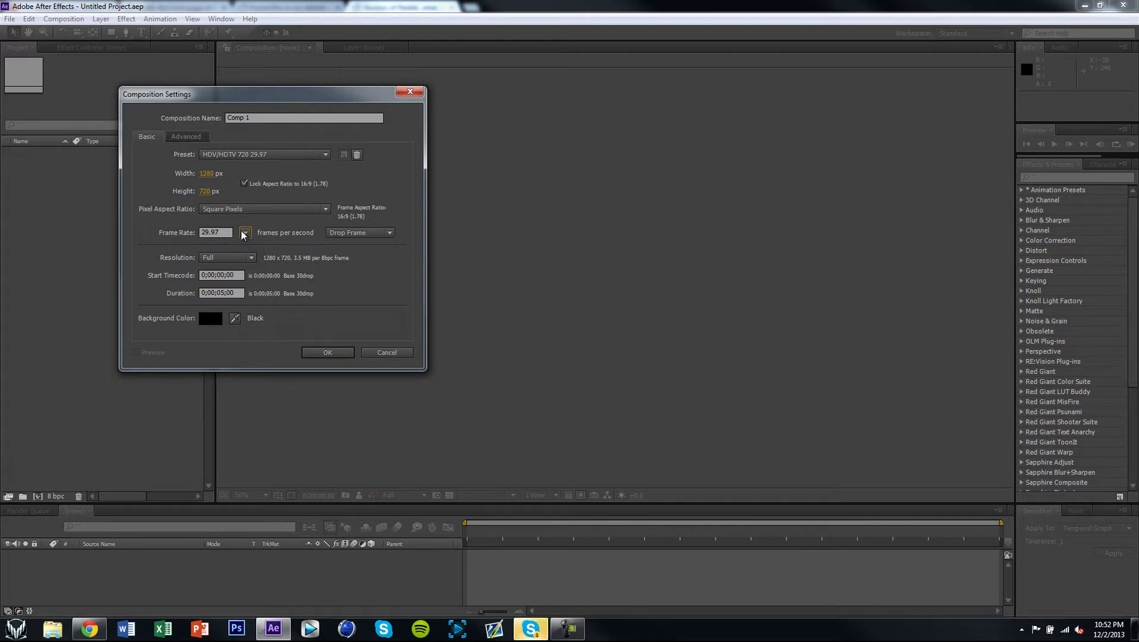
left_click(246, 234)
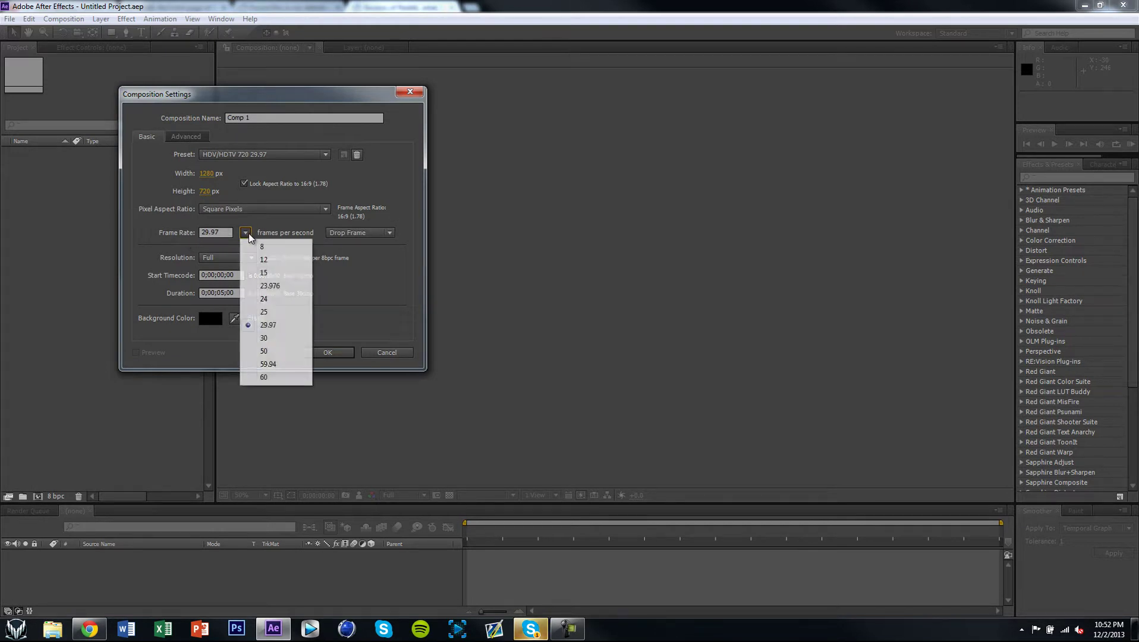
left_click(281, 339)
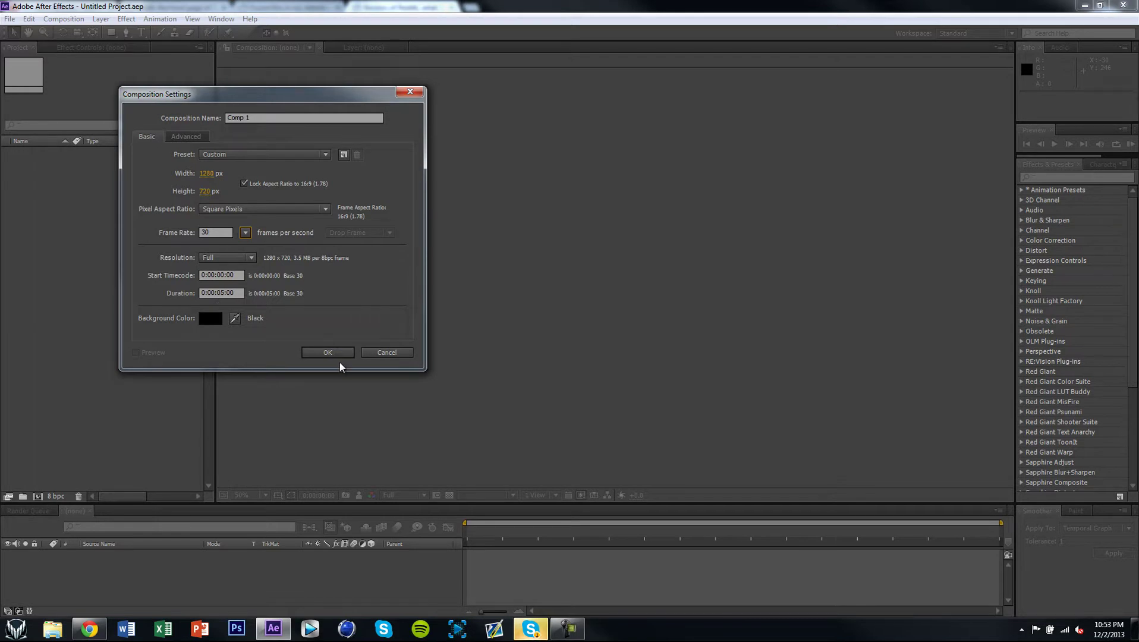
left_click(324, 353)
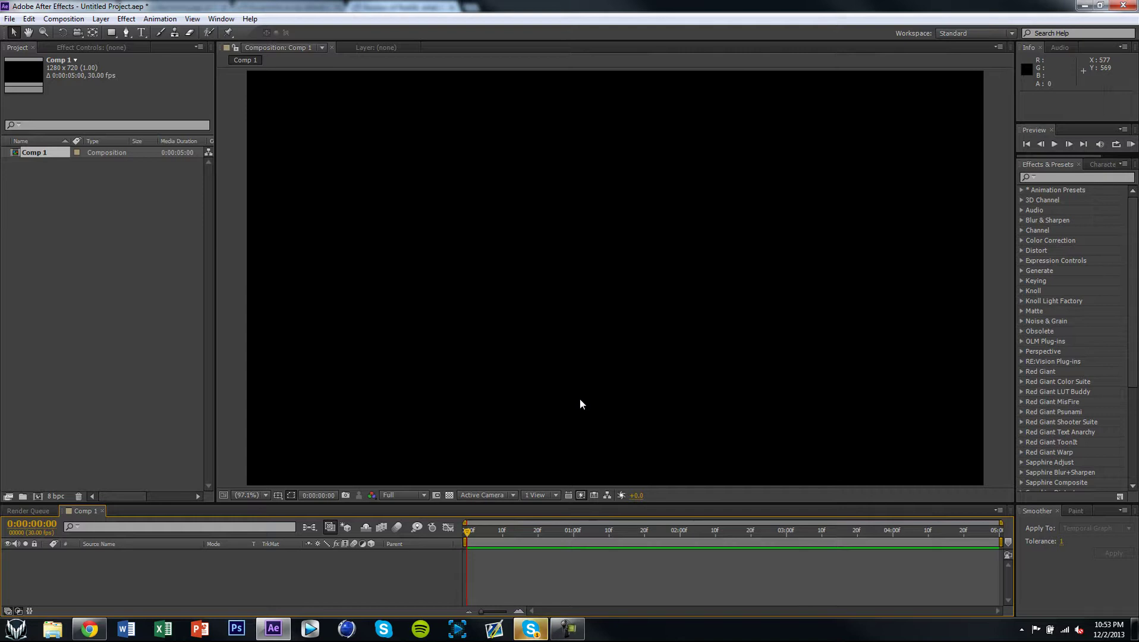
Add a white solid layer of 1280 × 1080 px to Comp 1.
left_click(100, 19)
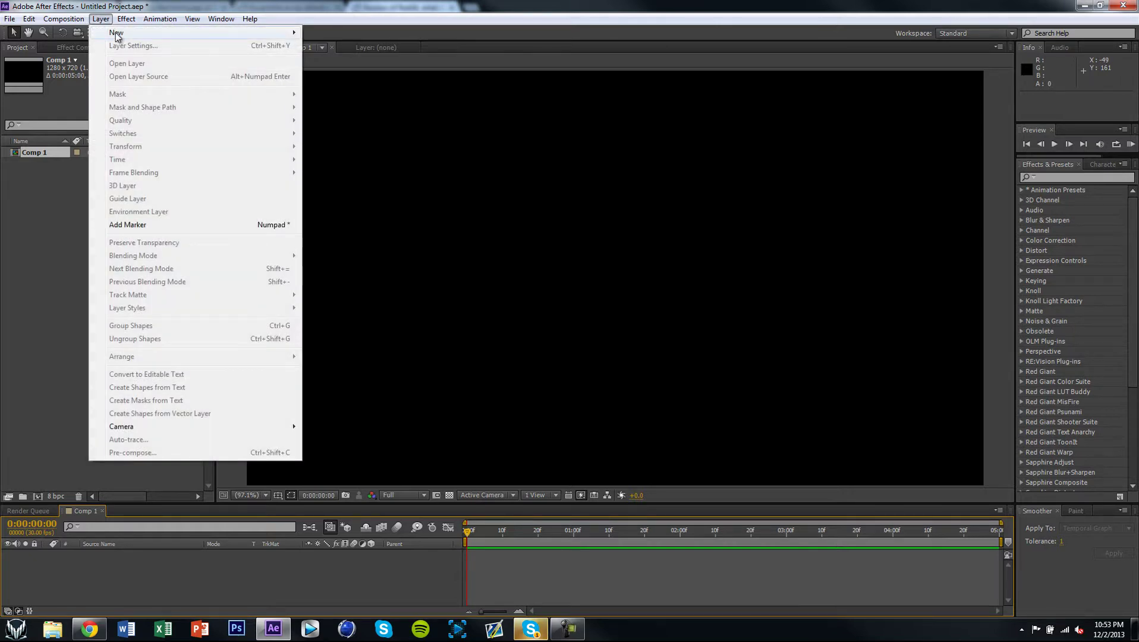
mouse_move(258, 33)
left_click(387, 47)
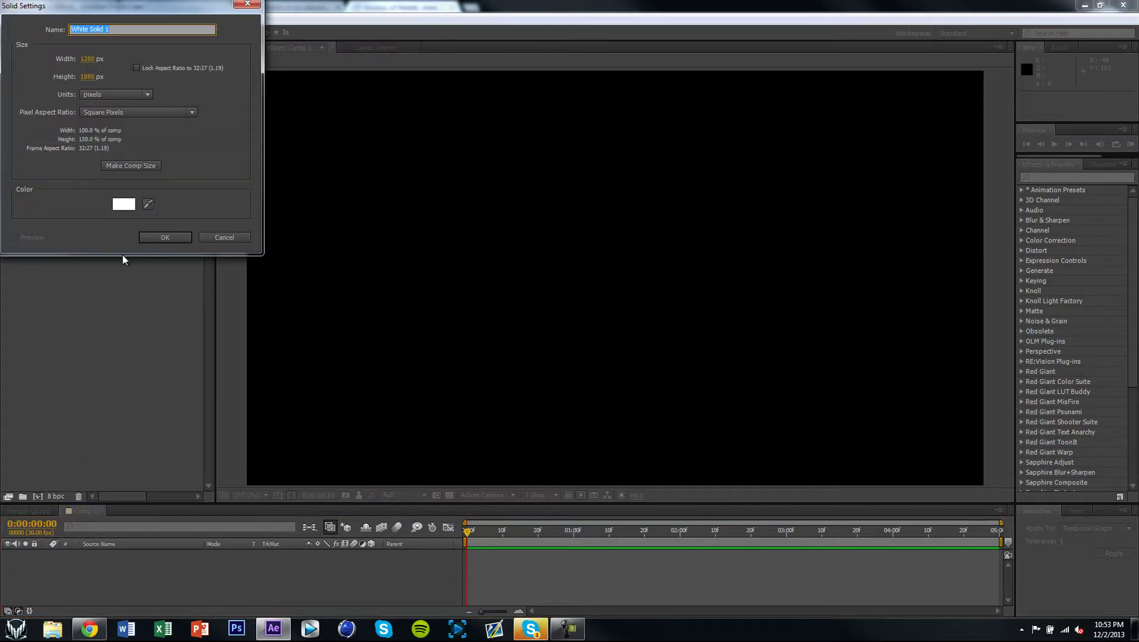
left_click(170, 240)
Import the Aggression 241 Angle 2 video clip into the project.
left_click(9, 18)
mouse_move(184, 178)
left_click(221, 172)
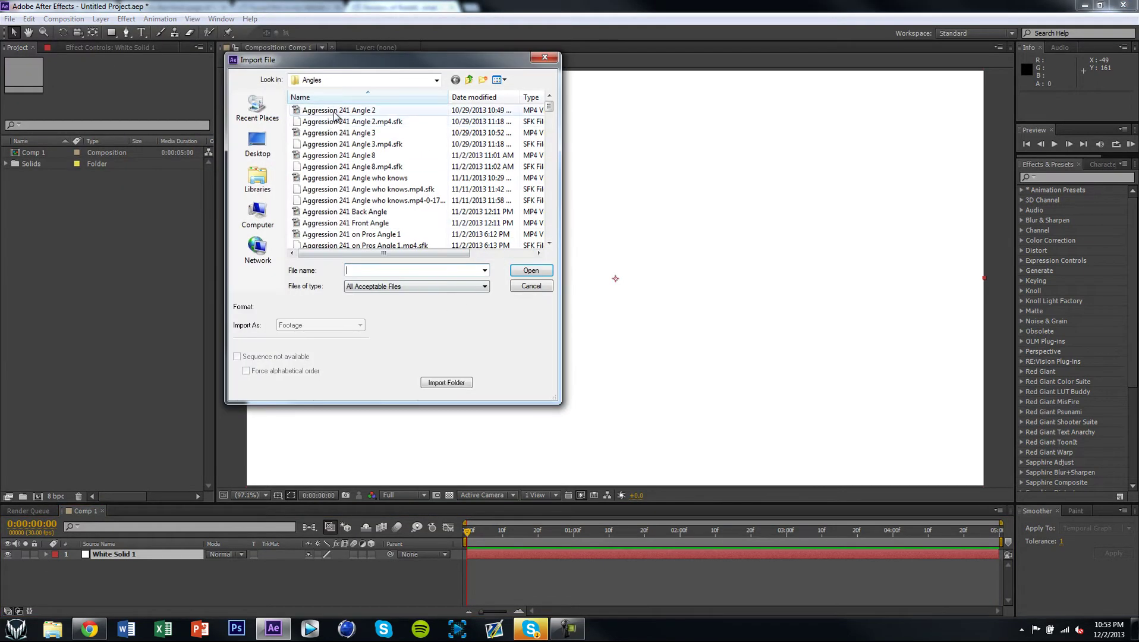
left_click(333, 110)
left_click(530, 270)
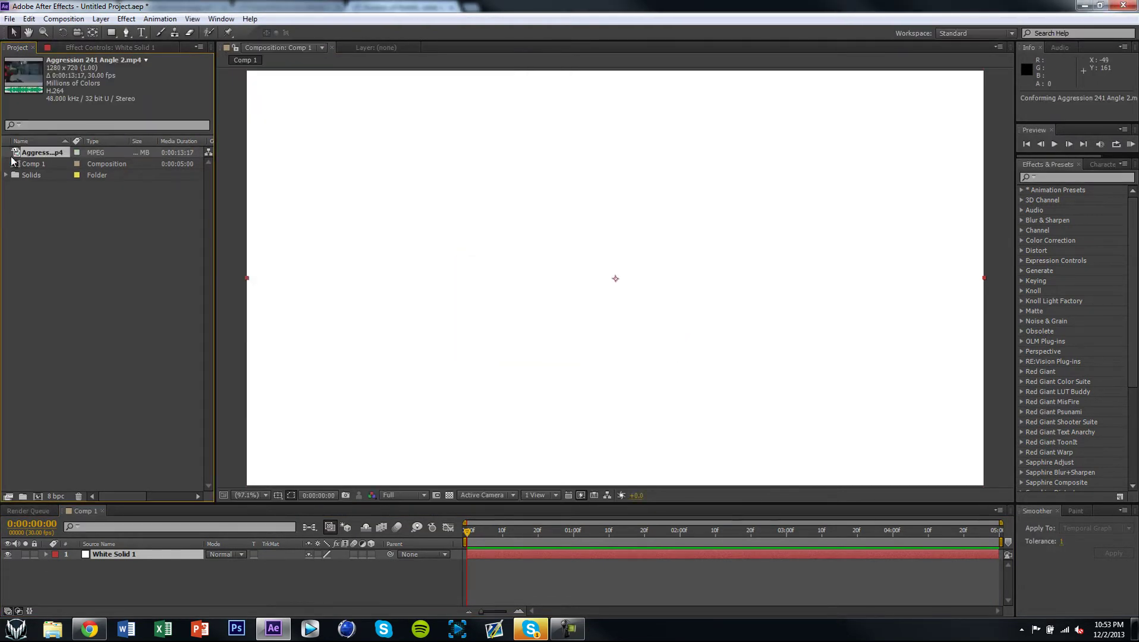
Place the Aggression 241 Angle 2 clip above the white solid in Comp 1 and scrub through it.
left_click_drag(150, 534, 156, 553)
left_click(577, 531)
left_click_drag(604, 537, 459, 540)
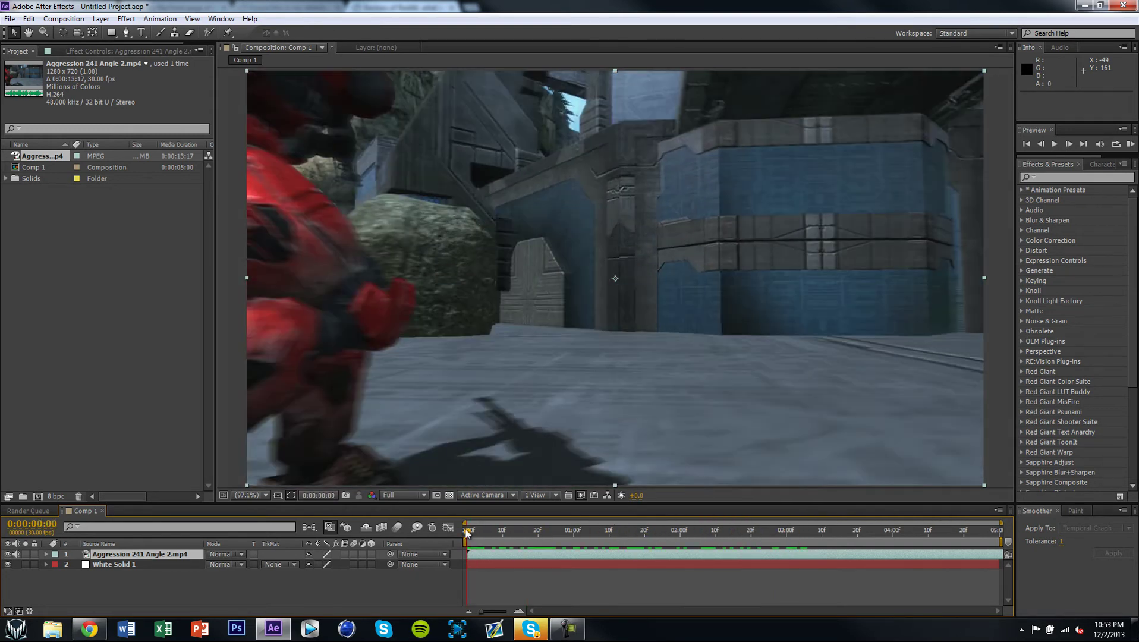
Delete the video clip and white solid layers from Comp 1.
key("Delete")
left_click(143, 554)
key("Delete")
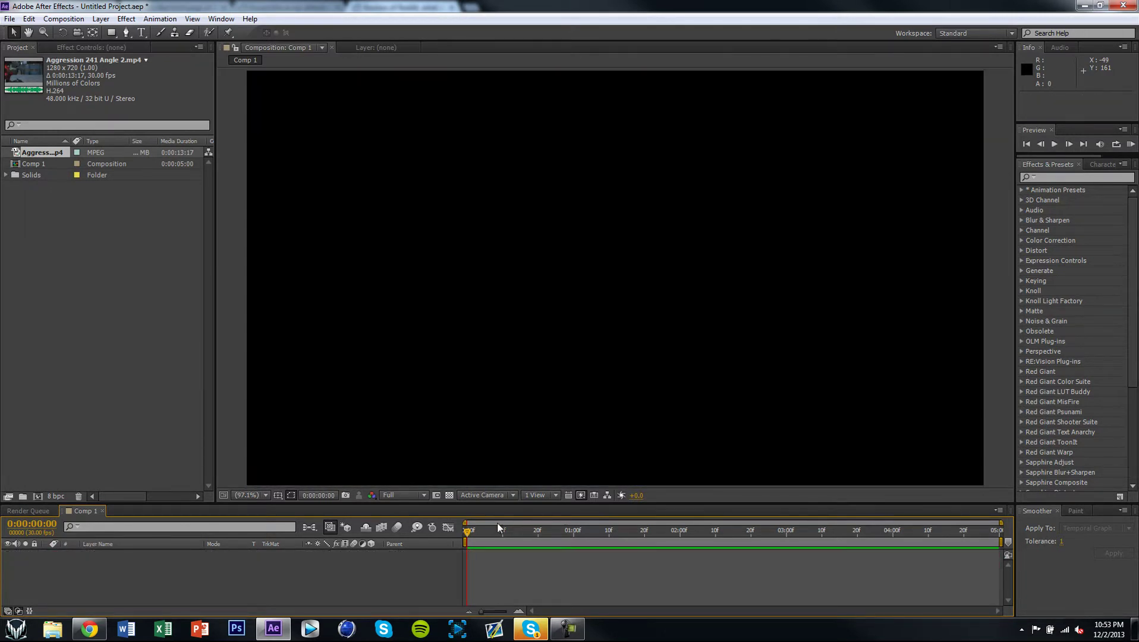
left_click_drag(481, 535, 684, 559)
left_click_drag(477, 531, 465, 531)
left_click(1060, 177)
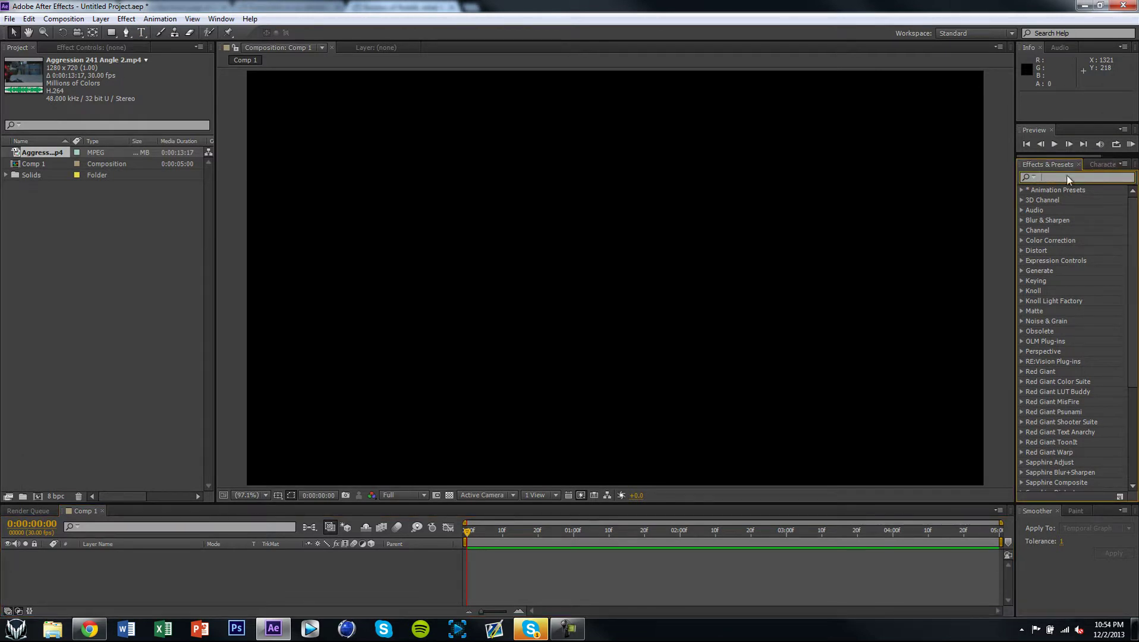
left_click(1103, 165)
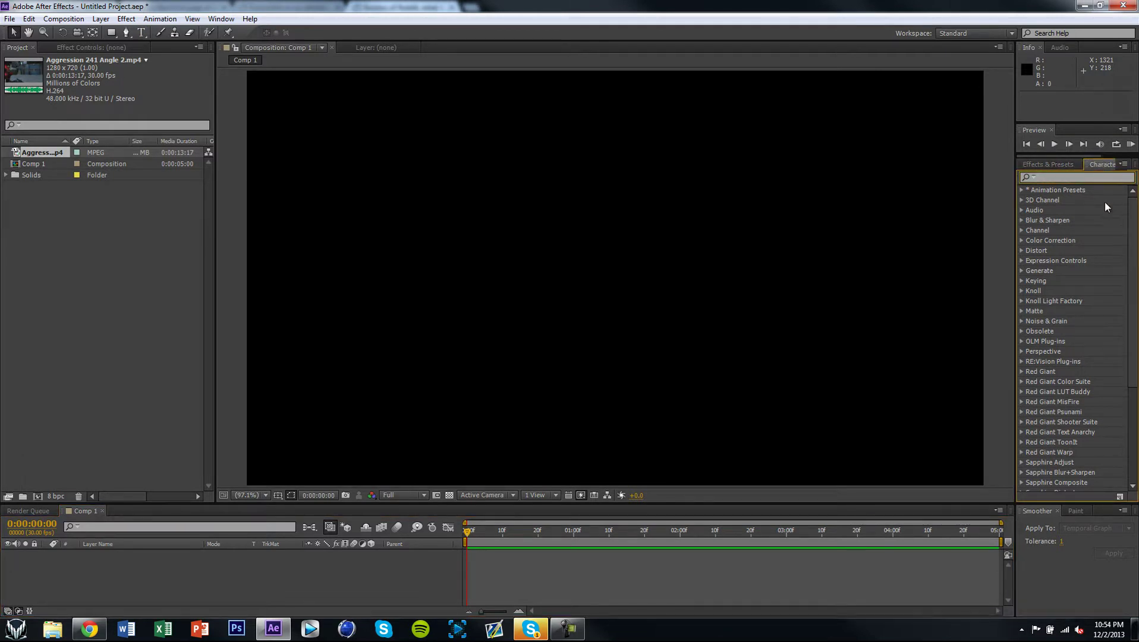
left_click(1074, 165)
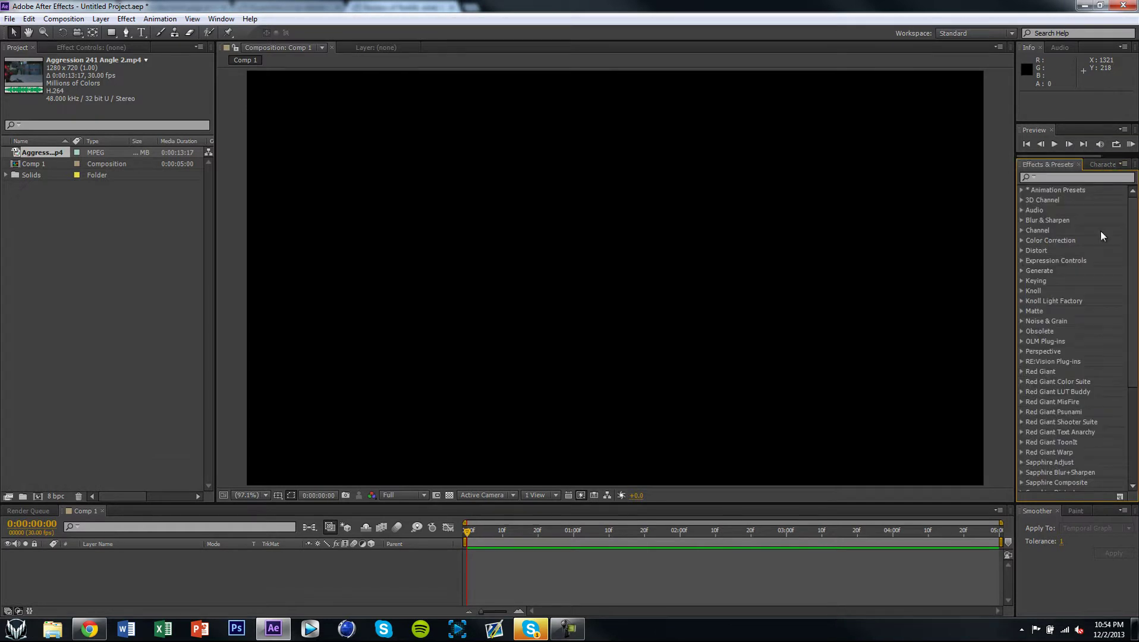
left_click(1074, 511)
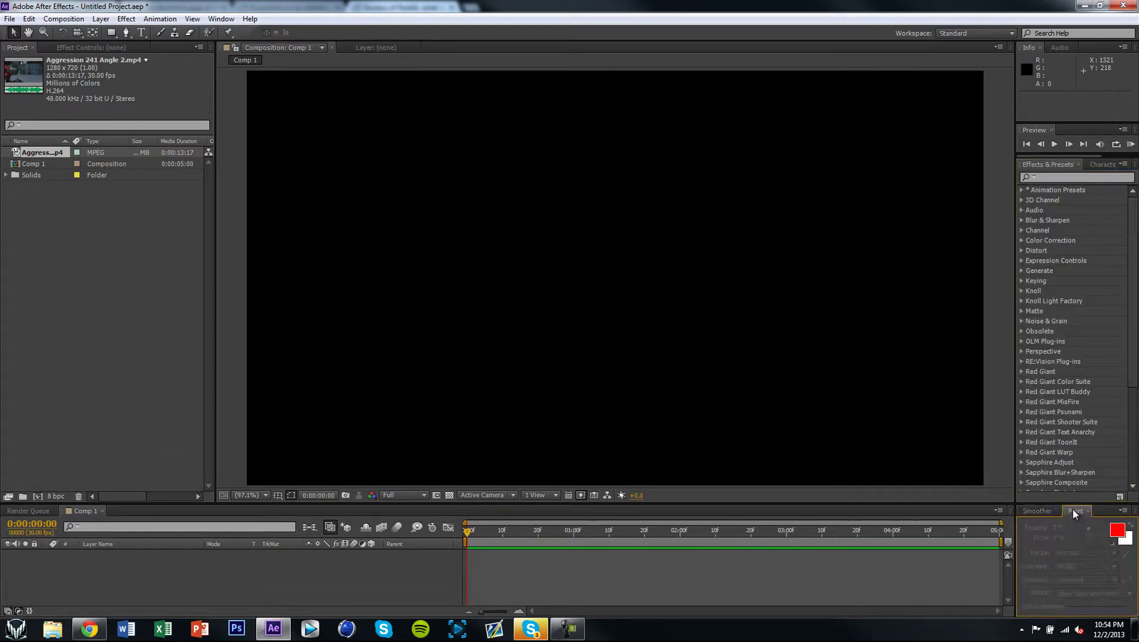
left_click(1043, 510)
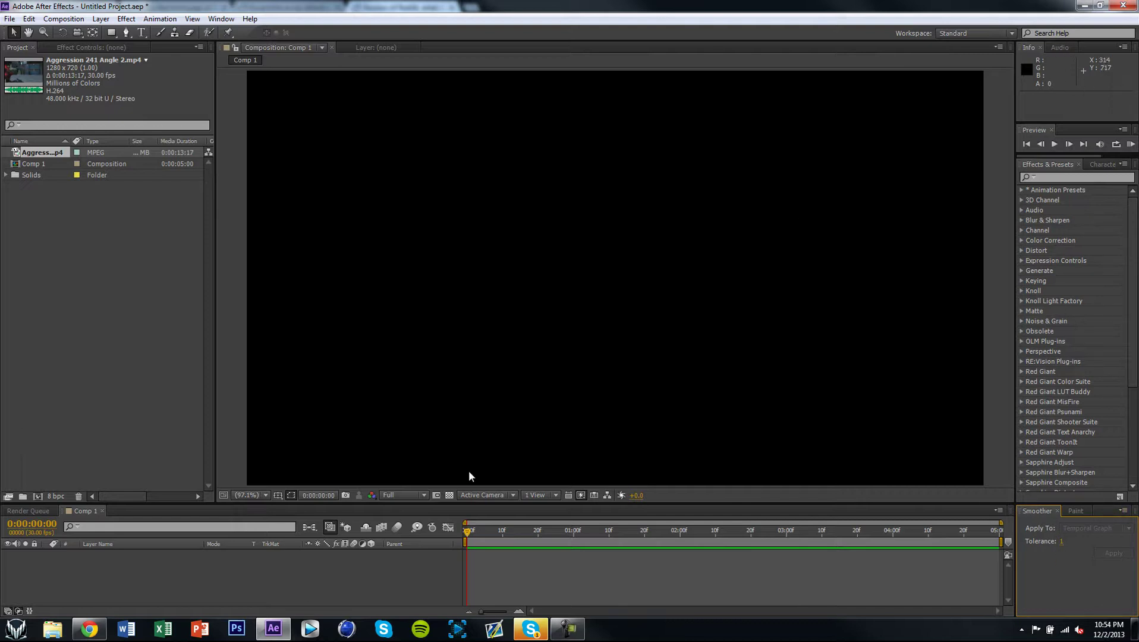
left_click(101, 19)
left_click(100, 19)
left_click(156, 594)
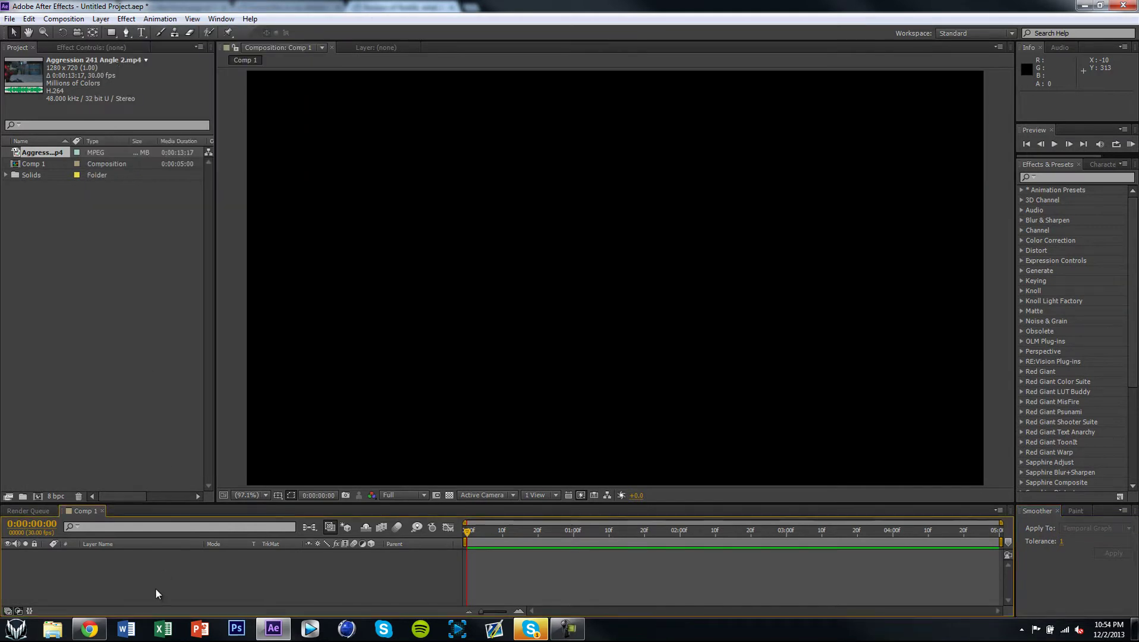
left_click(101, 19)
left_click(156, 293)
left_click(100, 19)
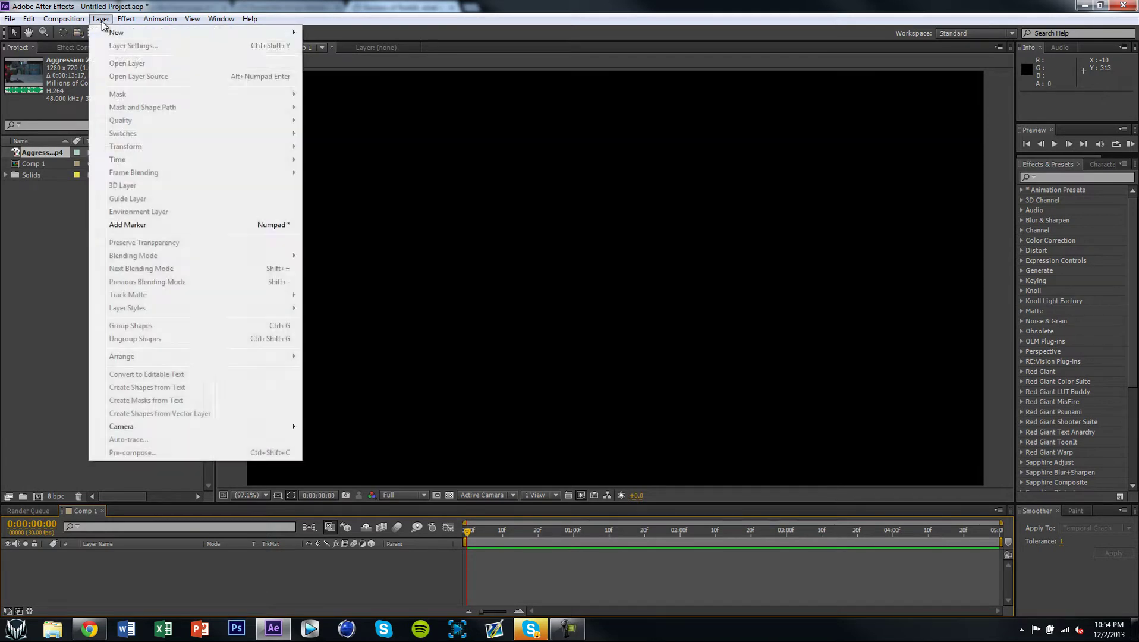
left_click(65, 455)
left_click(100, 19)
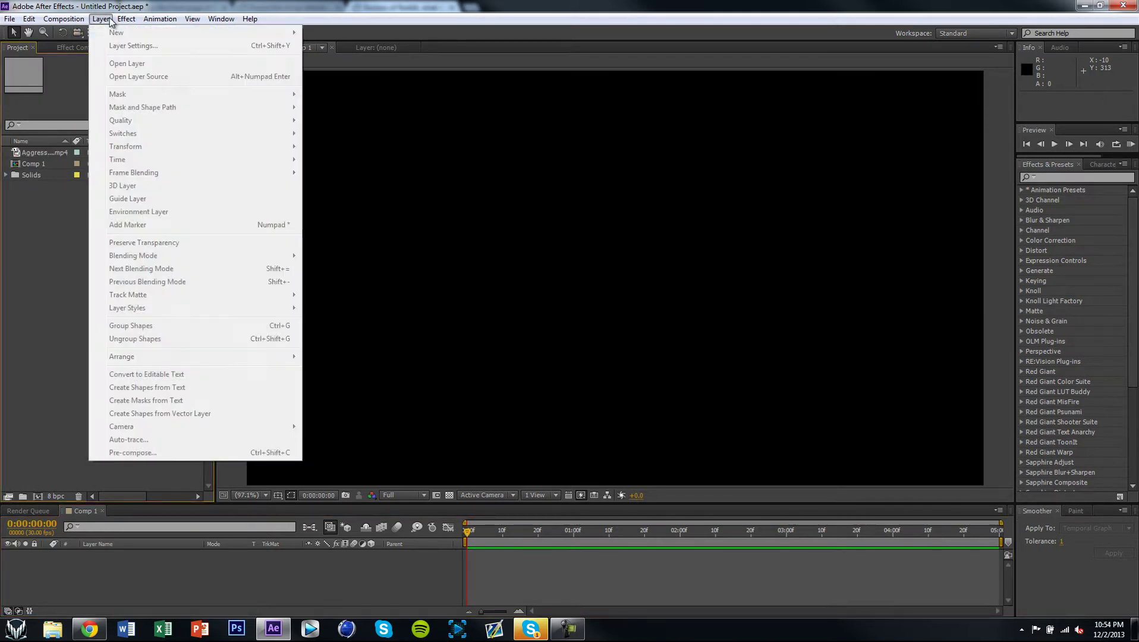
mouse_move(127, 19)
left_click(55, 80)
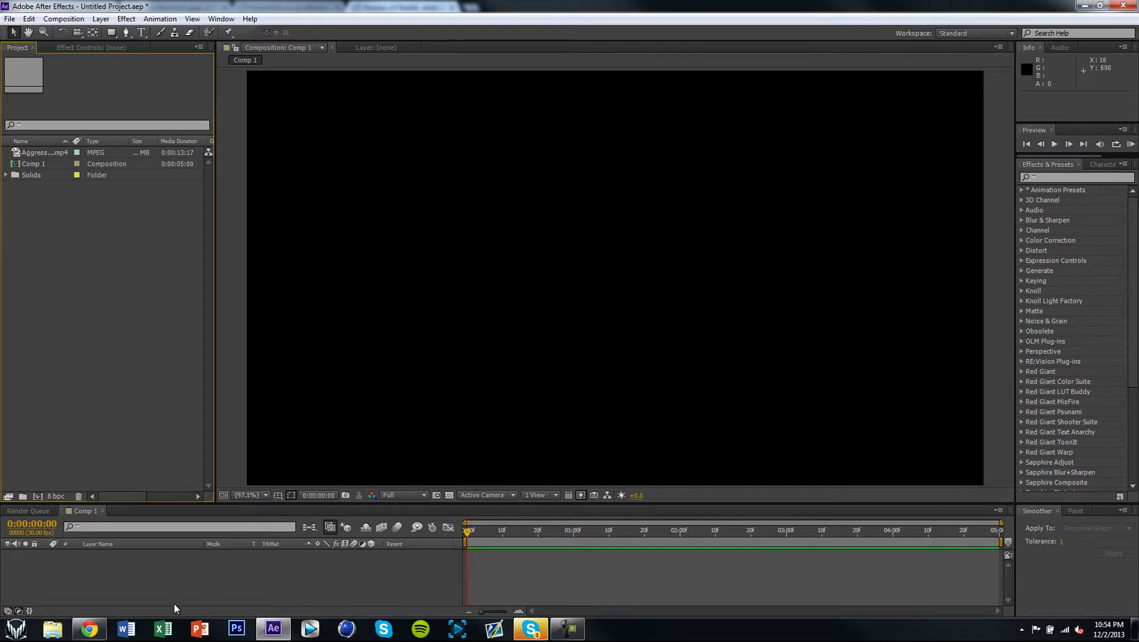
Add an empty shape layer to Comp 1, view the composition at 100% and expand the layer's properties.
left_click(101, 19)
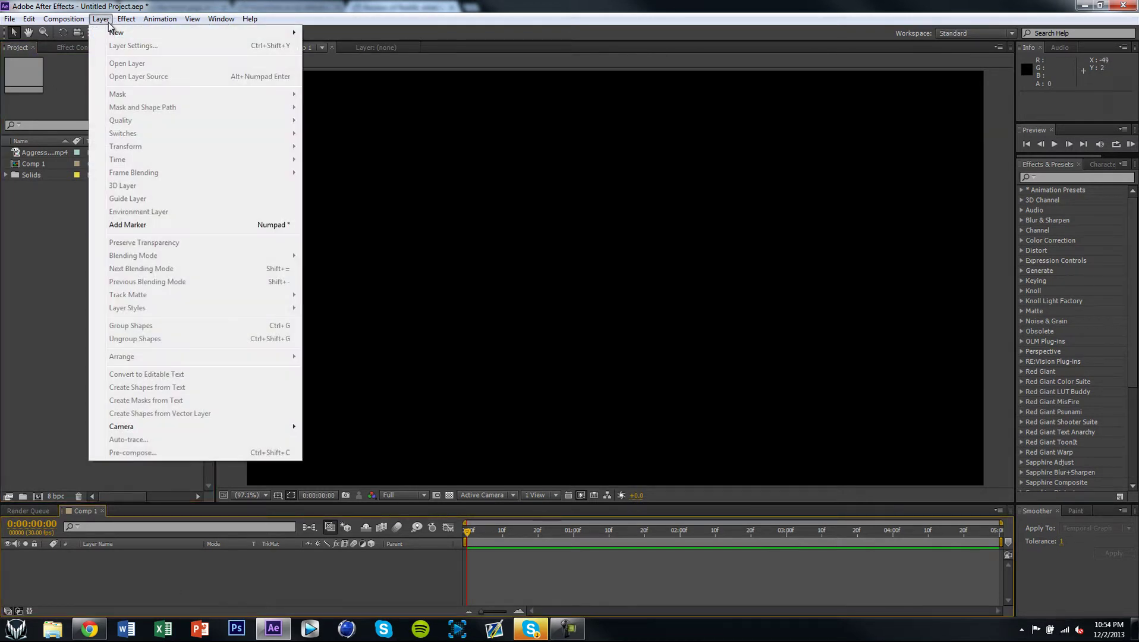
mouse_move(115, 34)
left_click(340, 98)
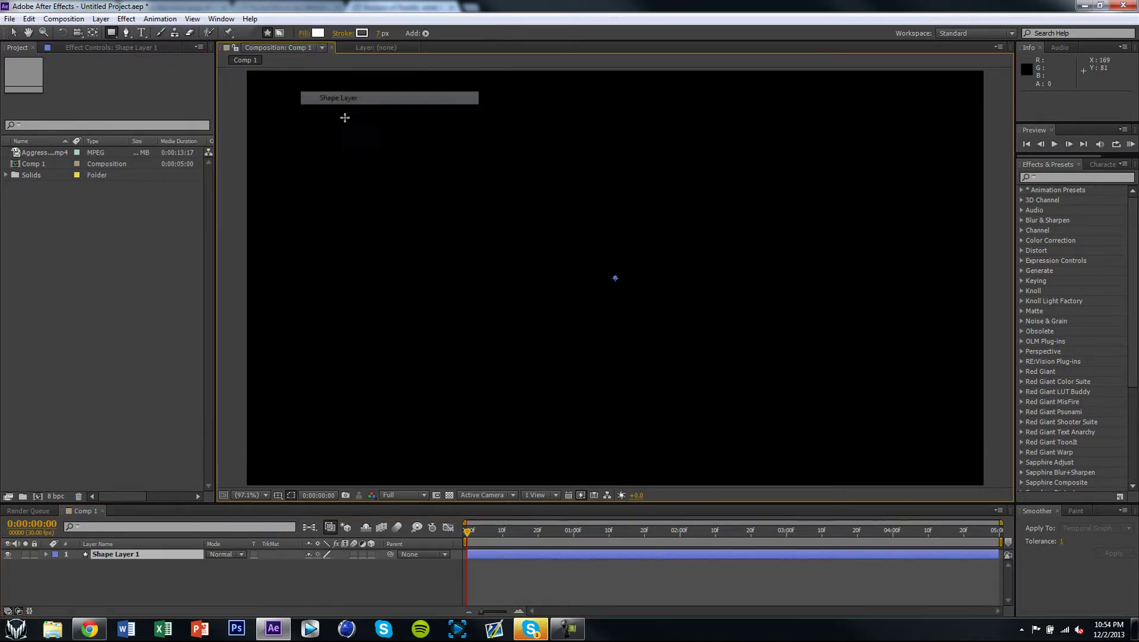
key("slash")
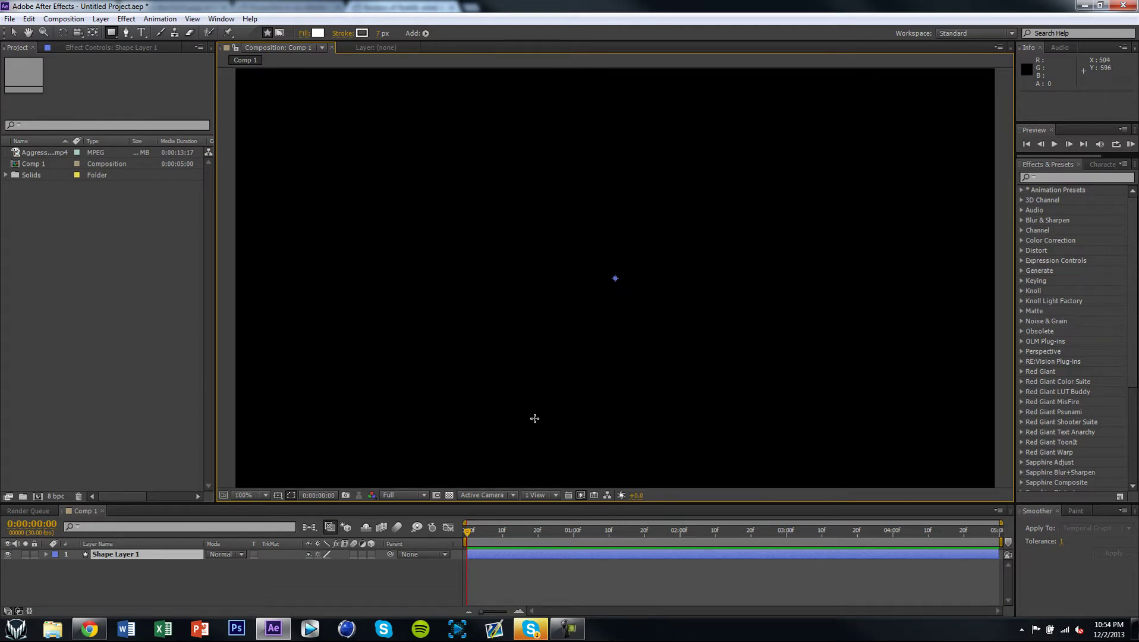
left_click(46, 554)
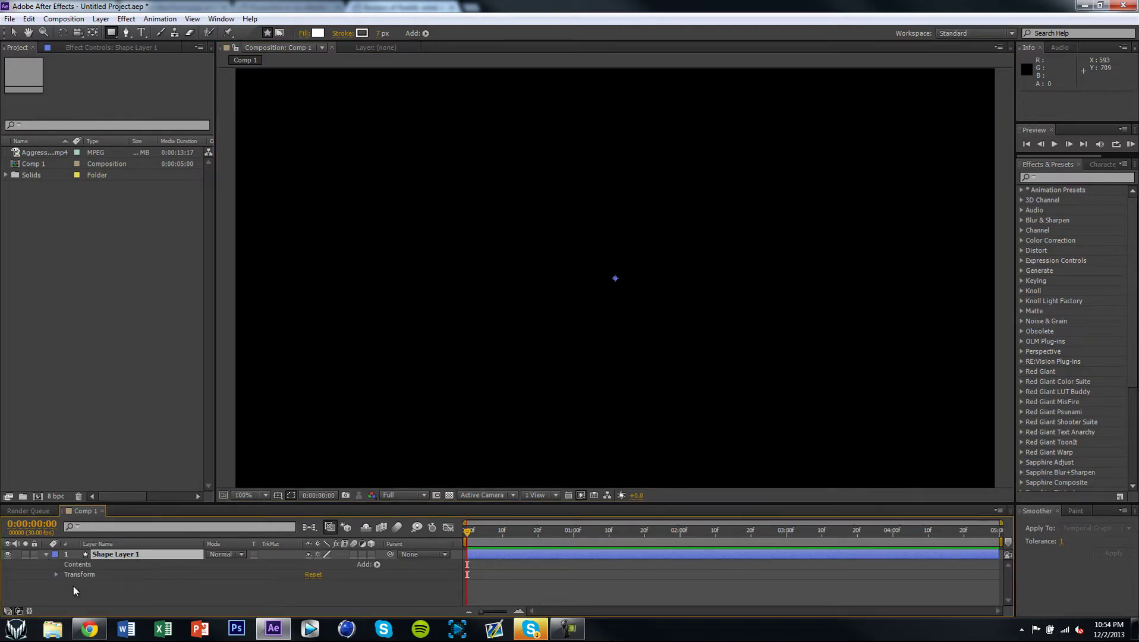
left_click(256, 497)
left_click(257, 279)
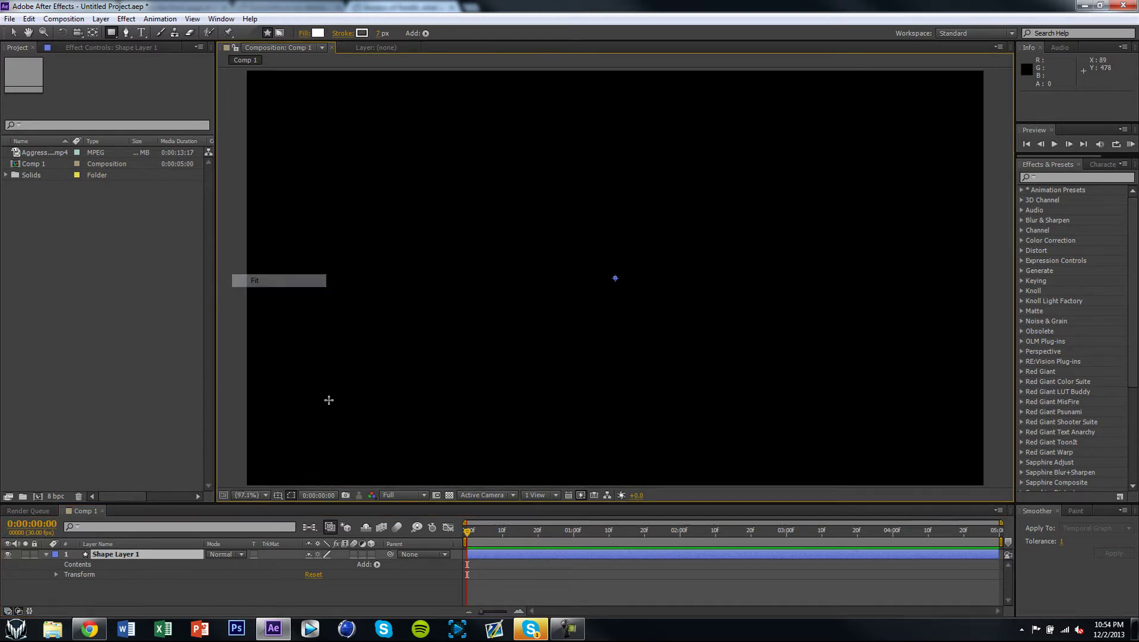
left_click(249, 497)
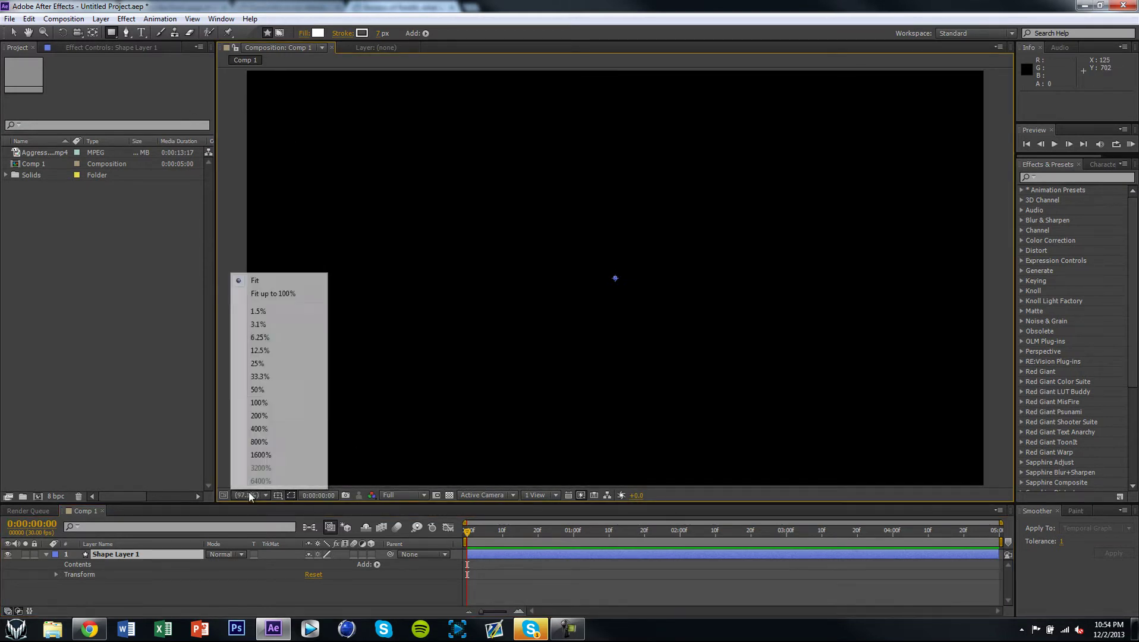
left_click(282, 413)
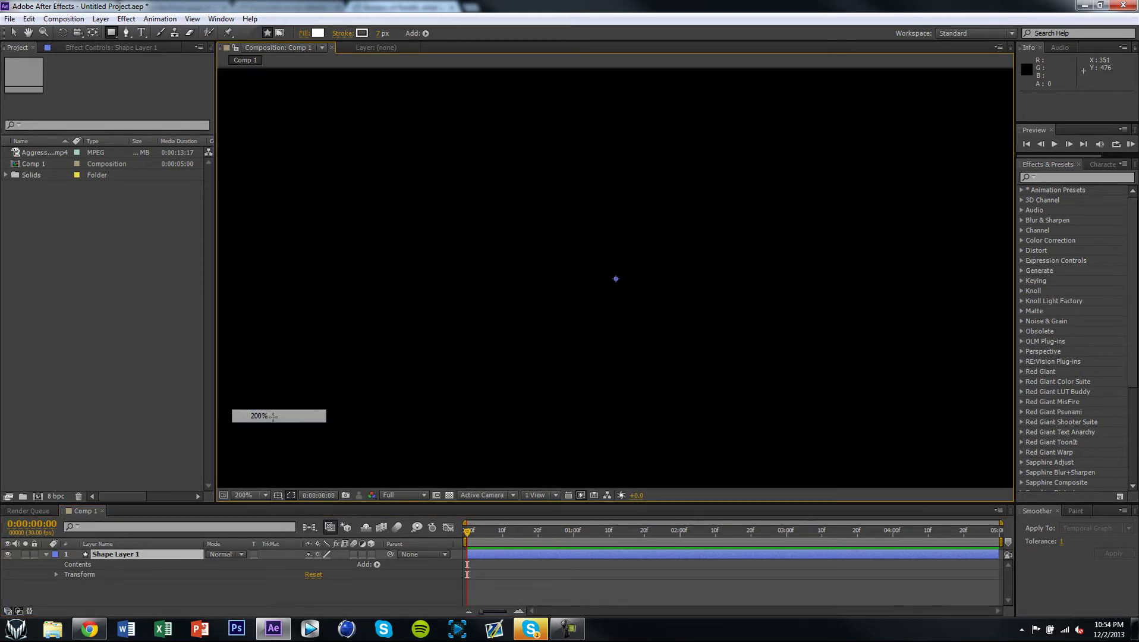
left_click(249, 495)
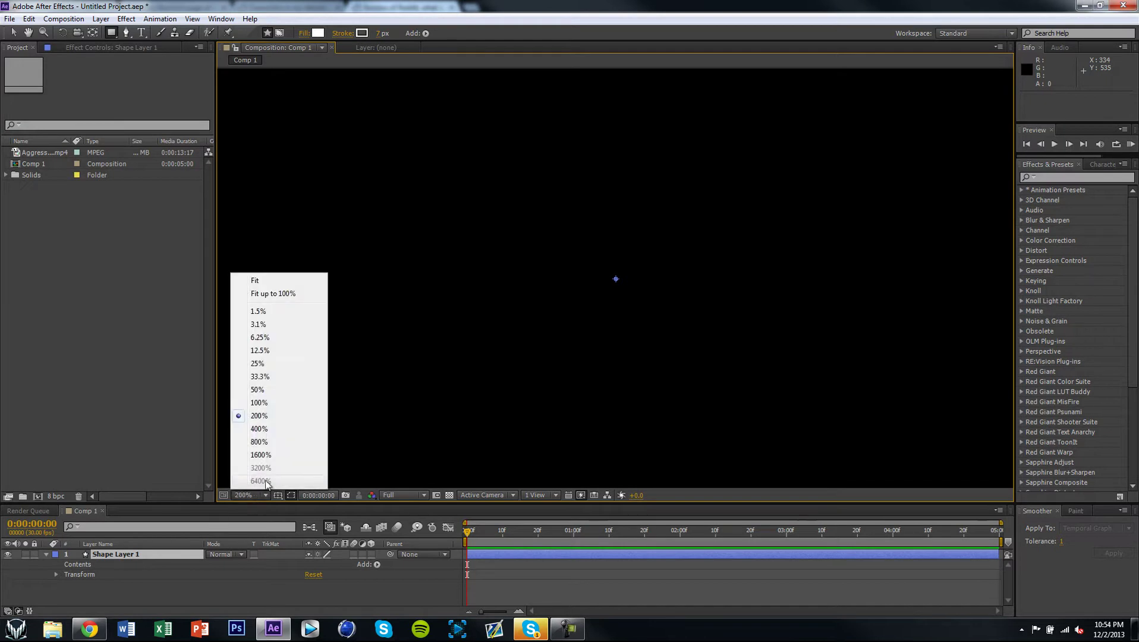
left_click(277, 404)
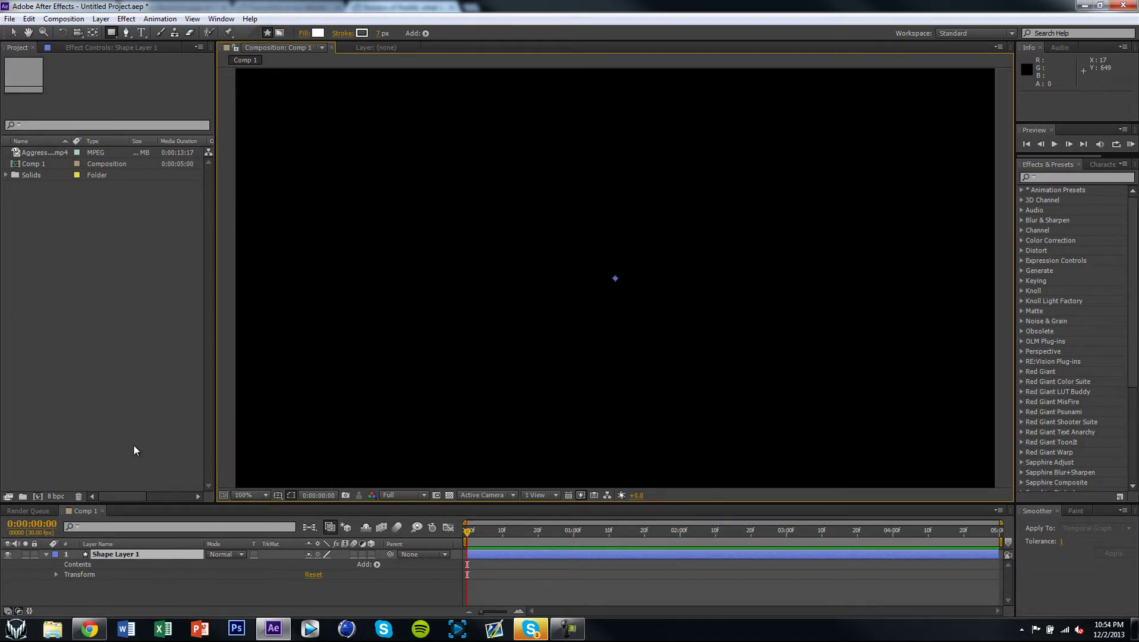
left_click(57, 575)
scroll(160, 598, "down", 1)
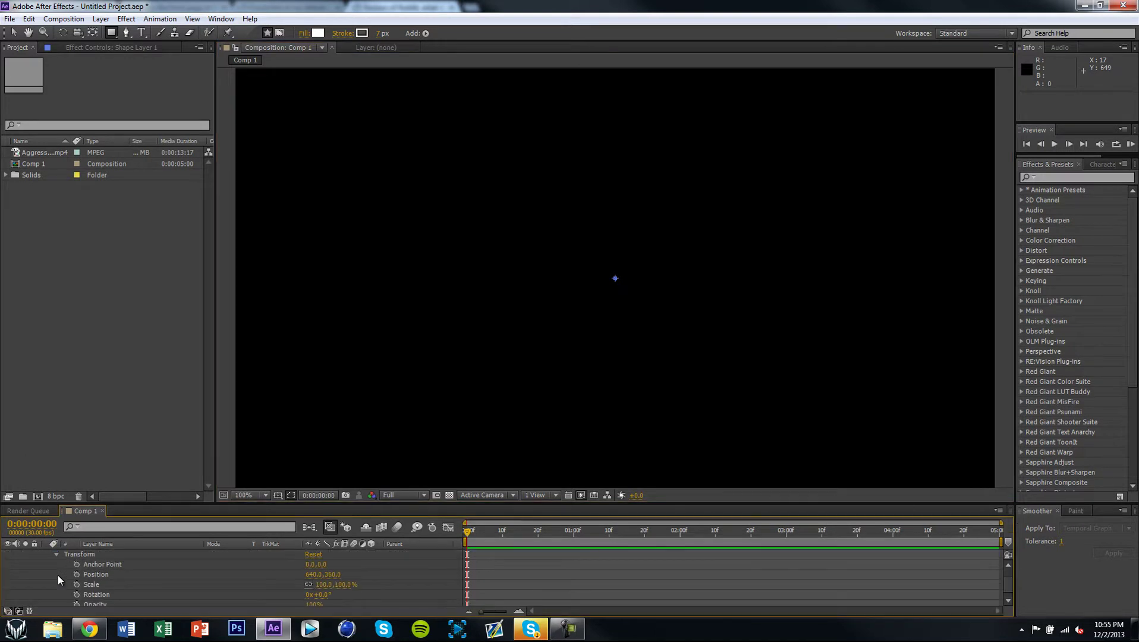
left_click(261, 281)
left_click(252, 495)
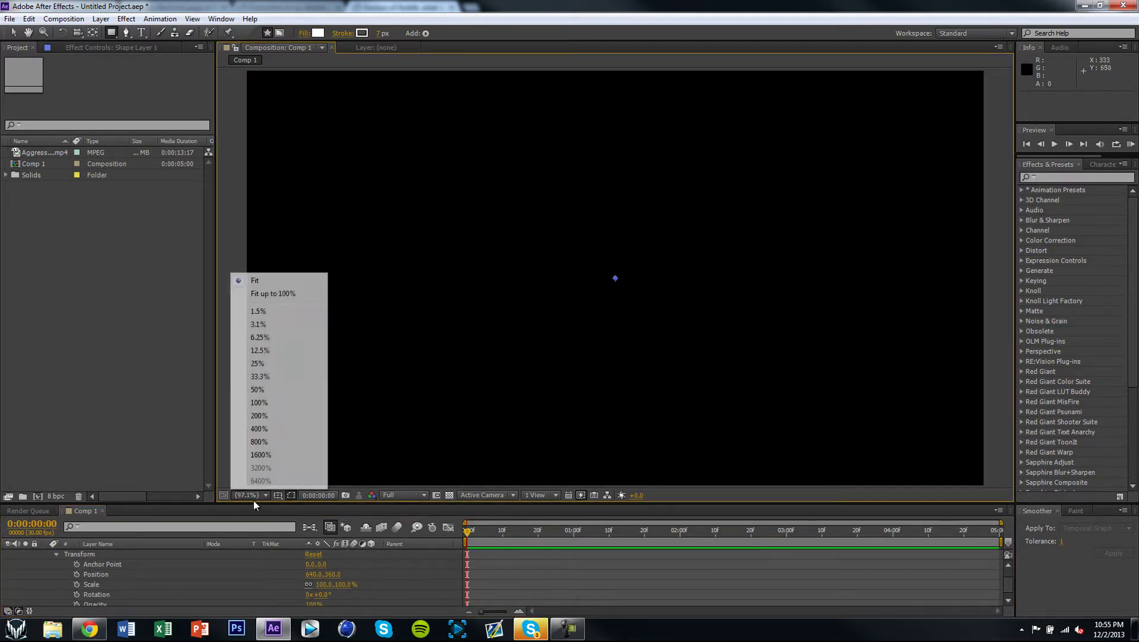
left_click(270, 402)
scroll(122, 575, "up", 1)
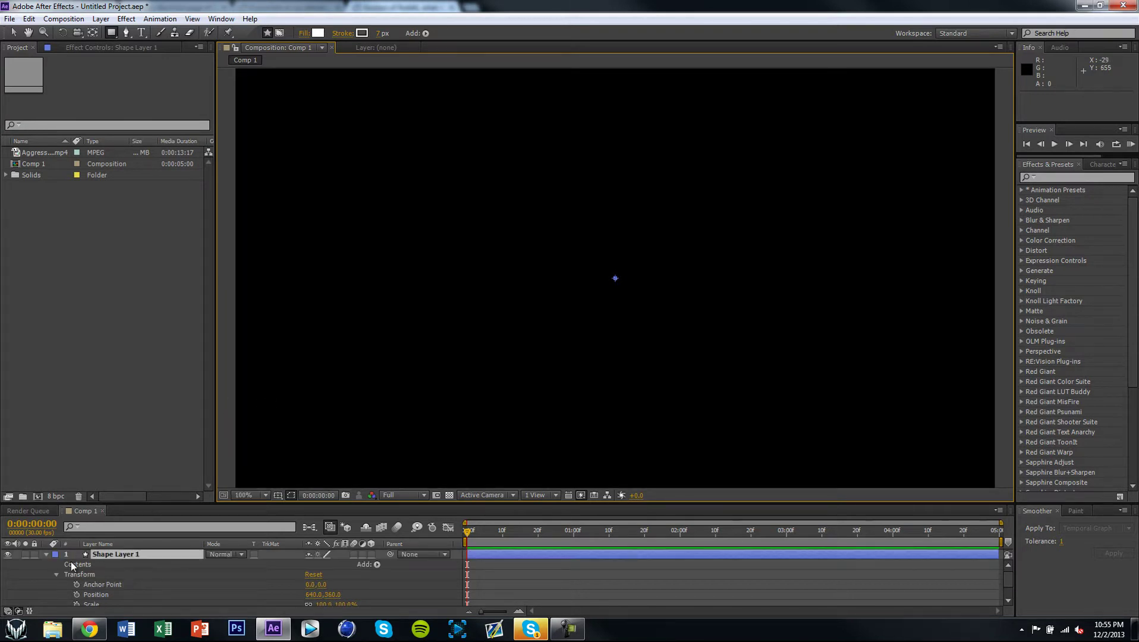
left_click(55, 575)
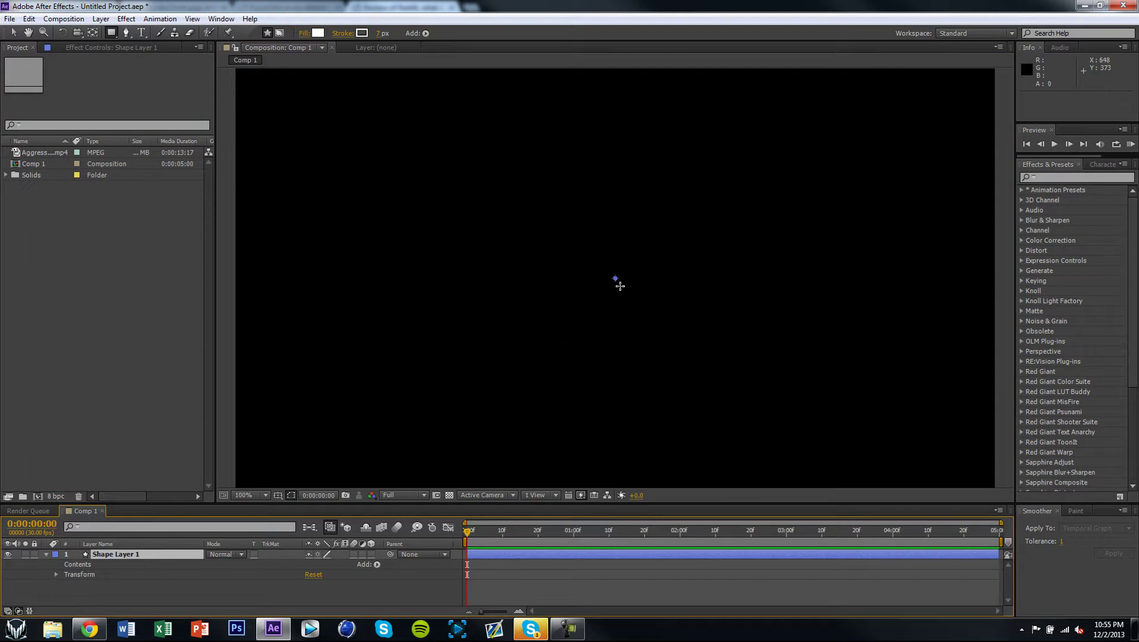
Add a polystar path and a rectangle path to the contents of Shape Layer 1.
left_click(377, 564)
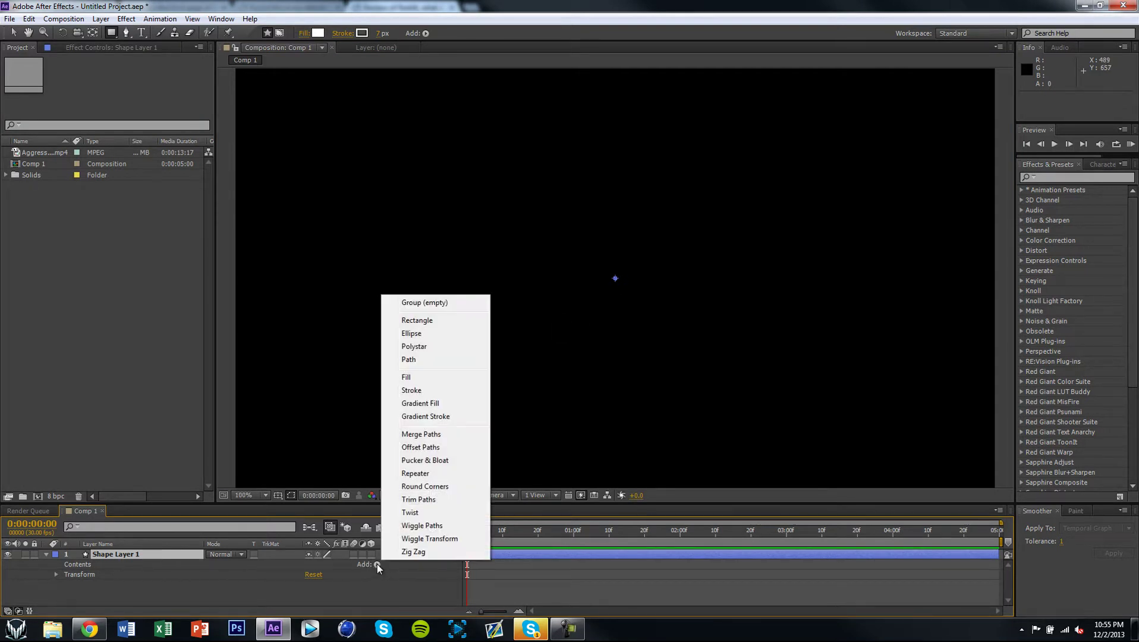
left_click(440, 349)
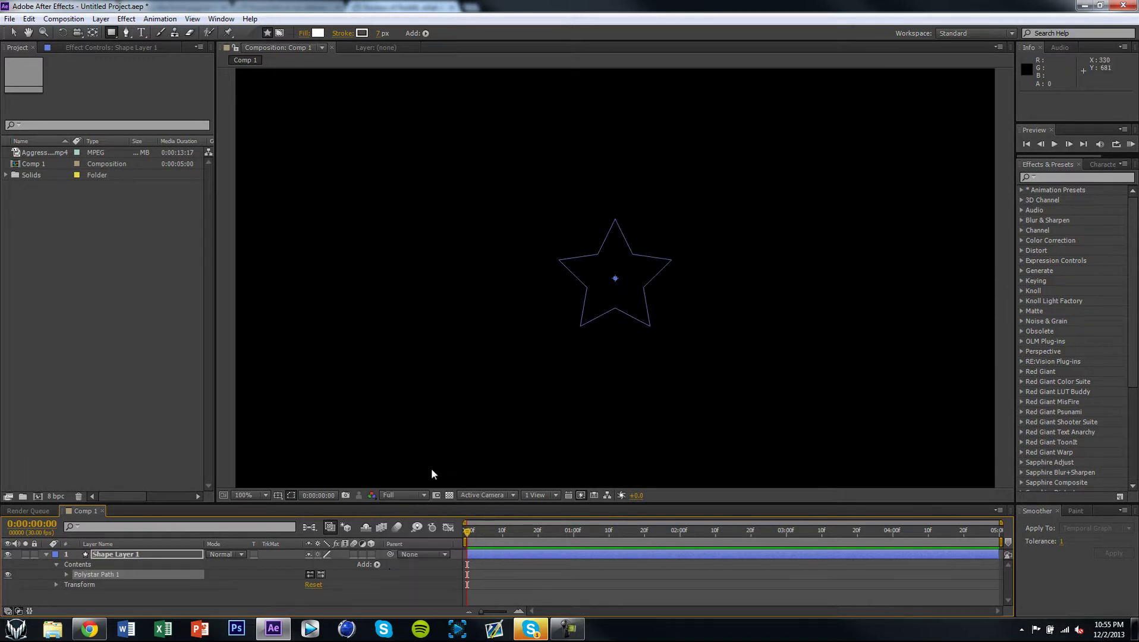
left_click(377, 564)
left_click(410, 320)
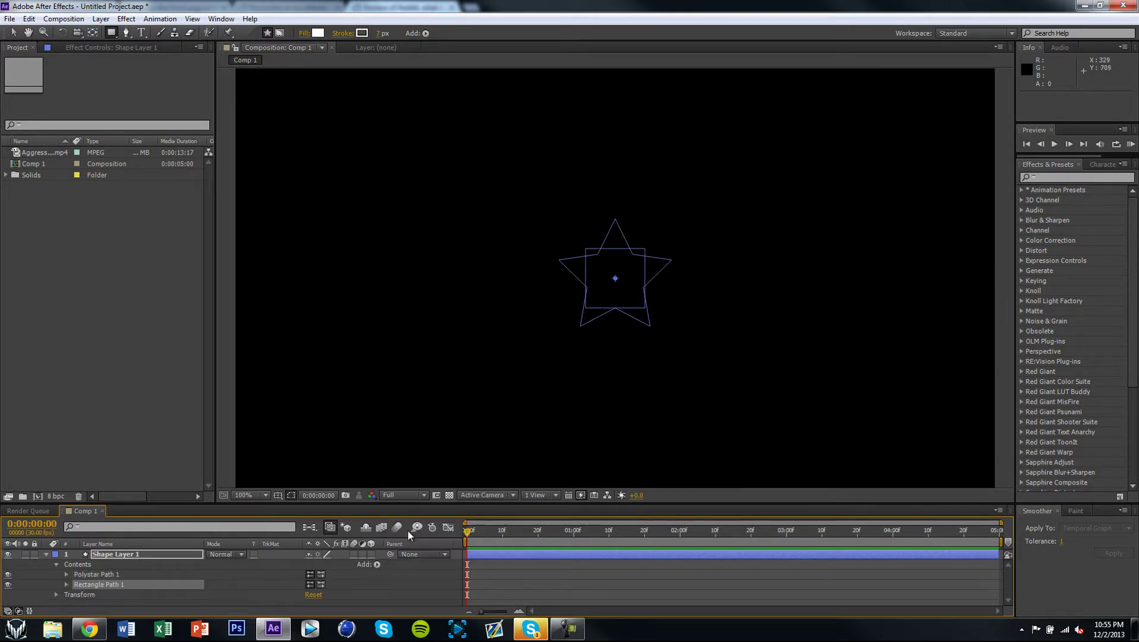
Add an empty group to the shape layer's contents and move the polystar and rectangle paths into it.
left_click(78, 565)
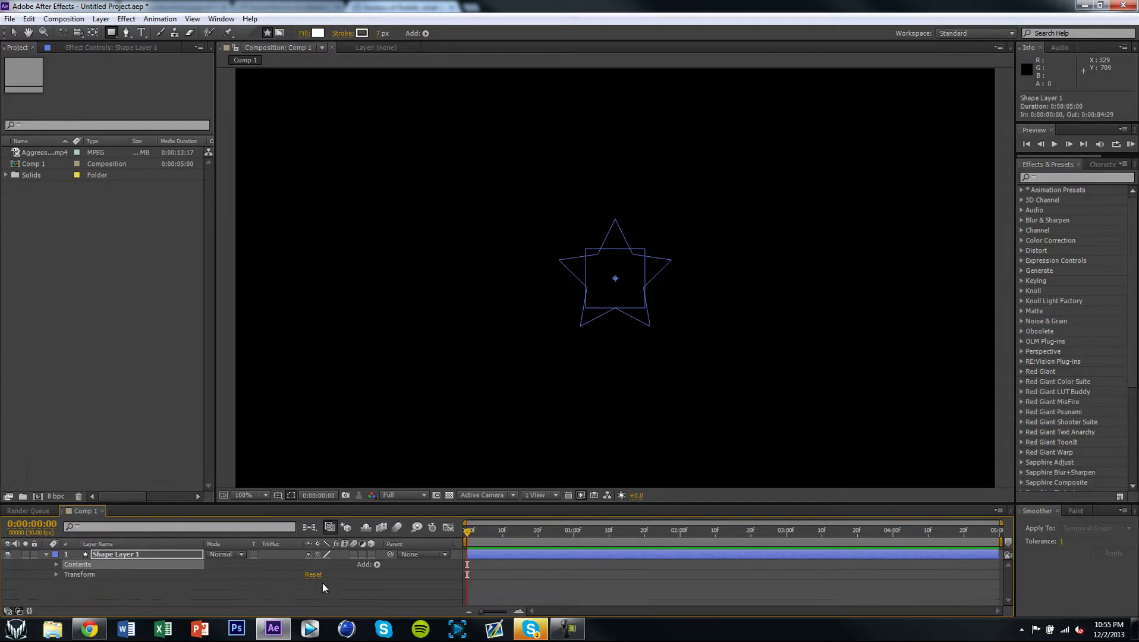
left_click(56, 564)
left_click(377, 564)
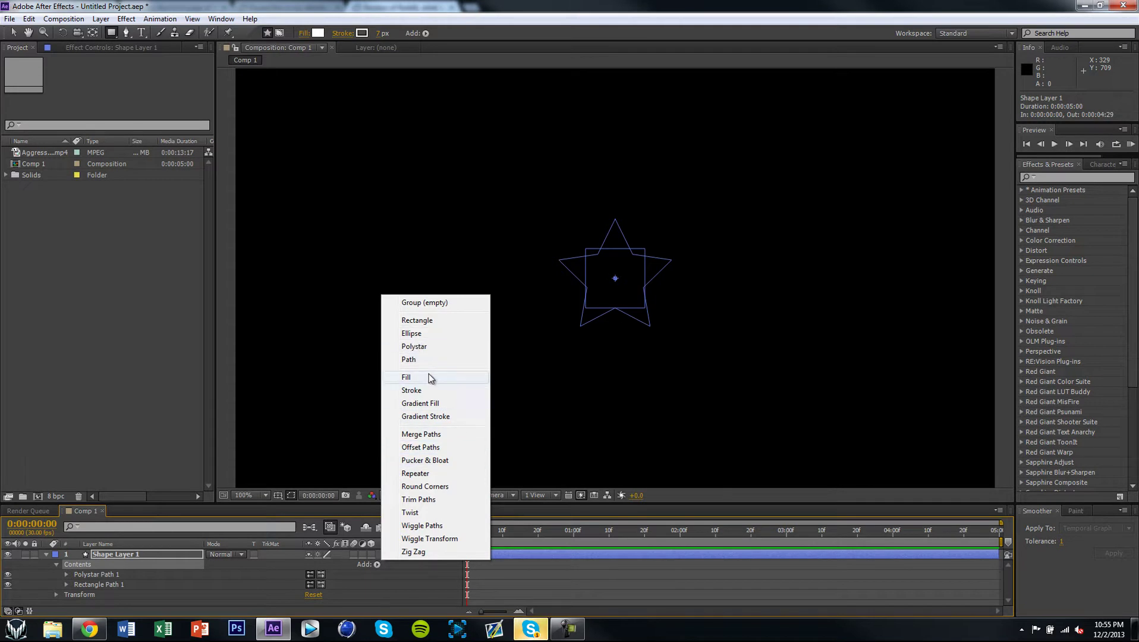
left_click(434, 308)
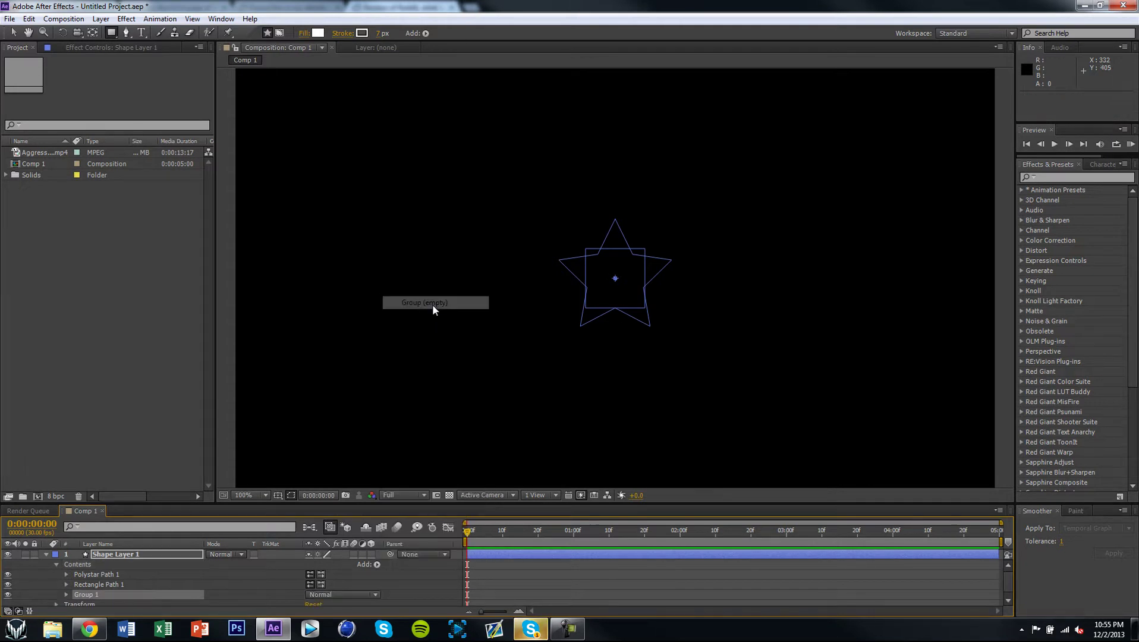
left_click(110, 574)
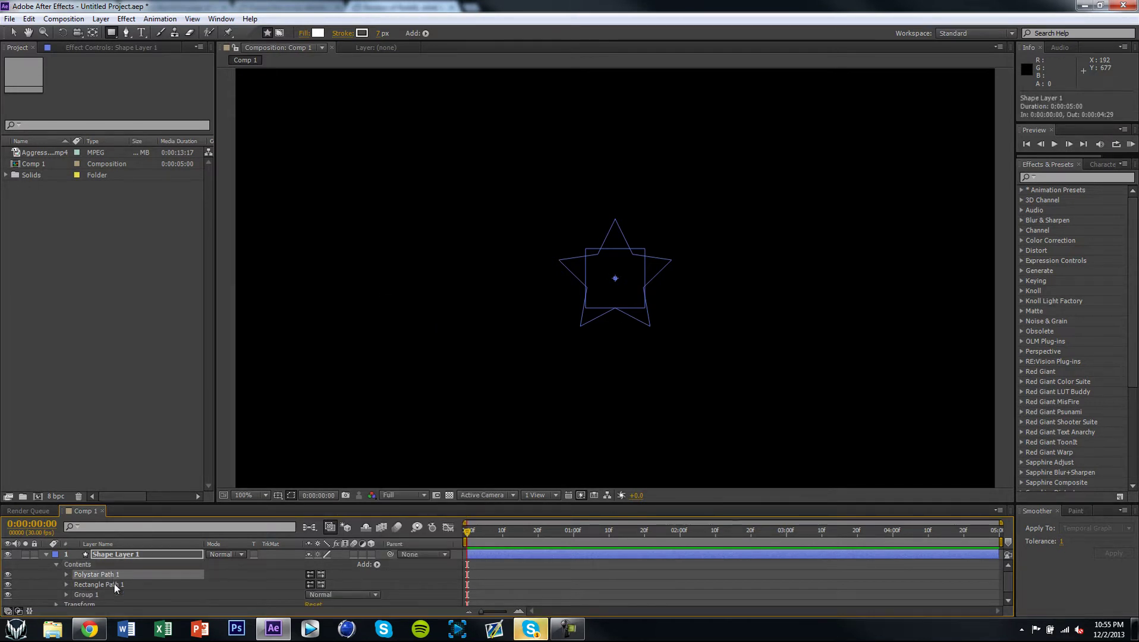
left_click(114, 585, "shift")
left_click_drag(117, 575, 100, 595)
Expand the group and its polystar path, keeping the polystar type as Star.
left_click(67, 574)
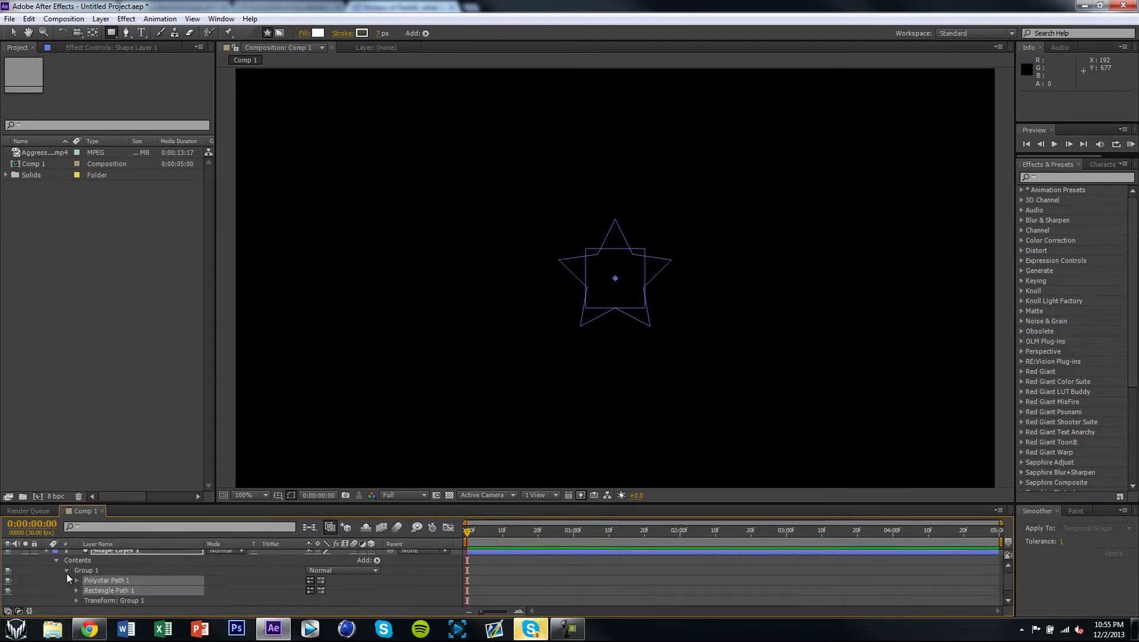
left_click(77, 580)
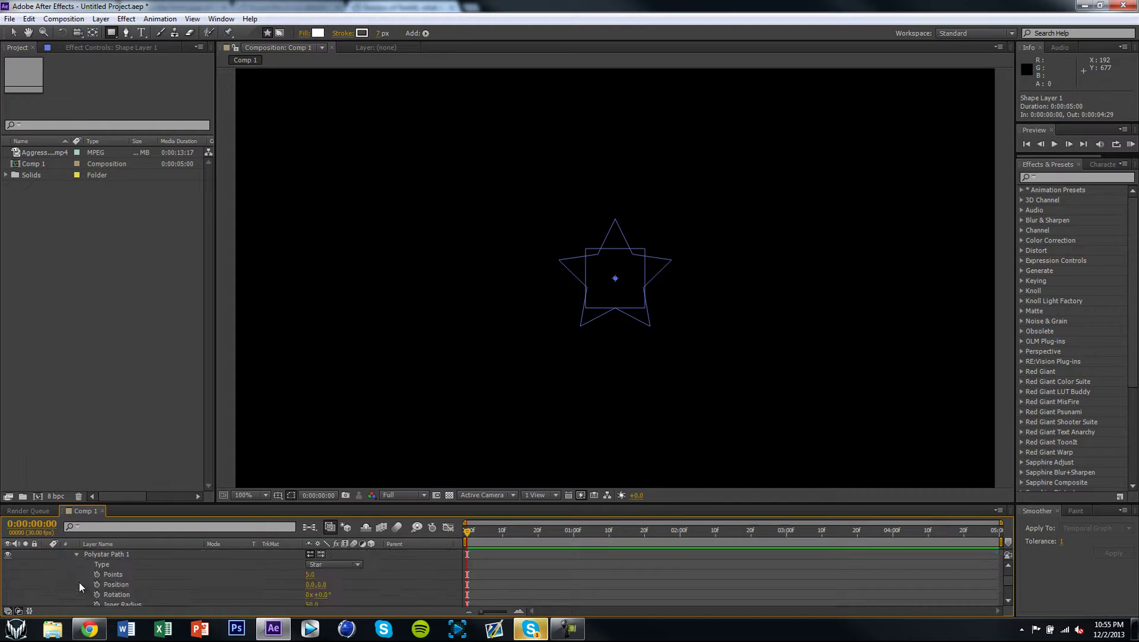
left_click(335, 564)
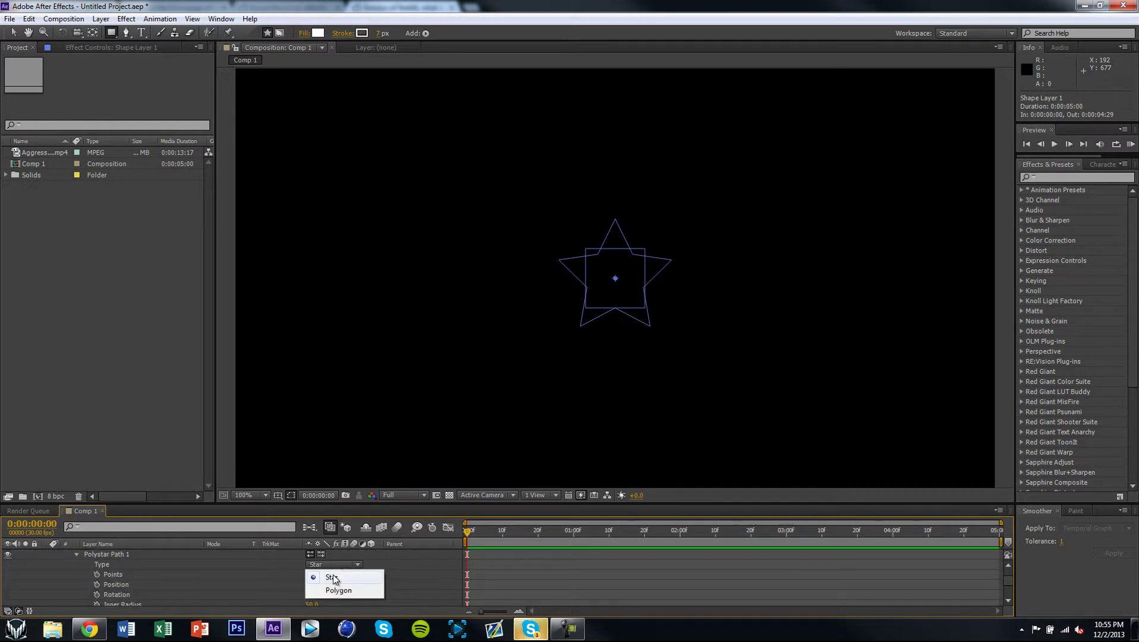
left_click(324, 574)
Try setting the polystar's number of points to 0, then revert it.
left_click(311, 574)
type("0")
key("Return")
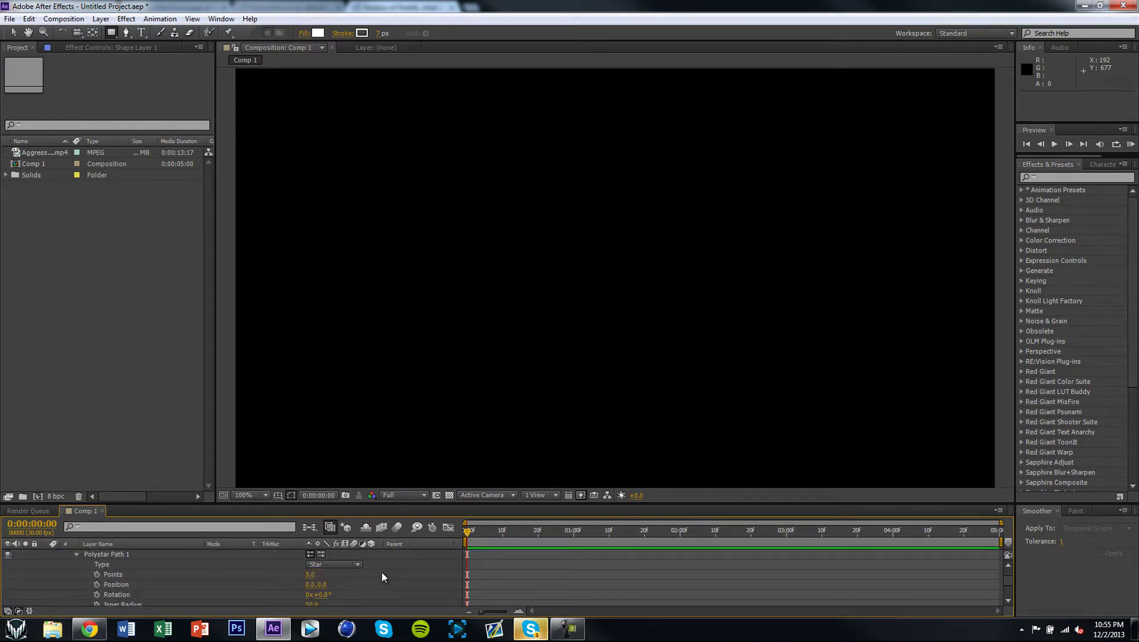
left_click(134, 565)
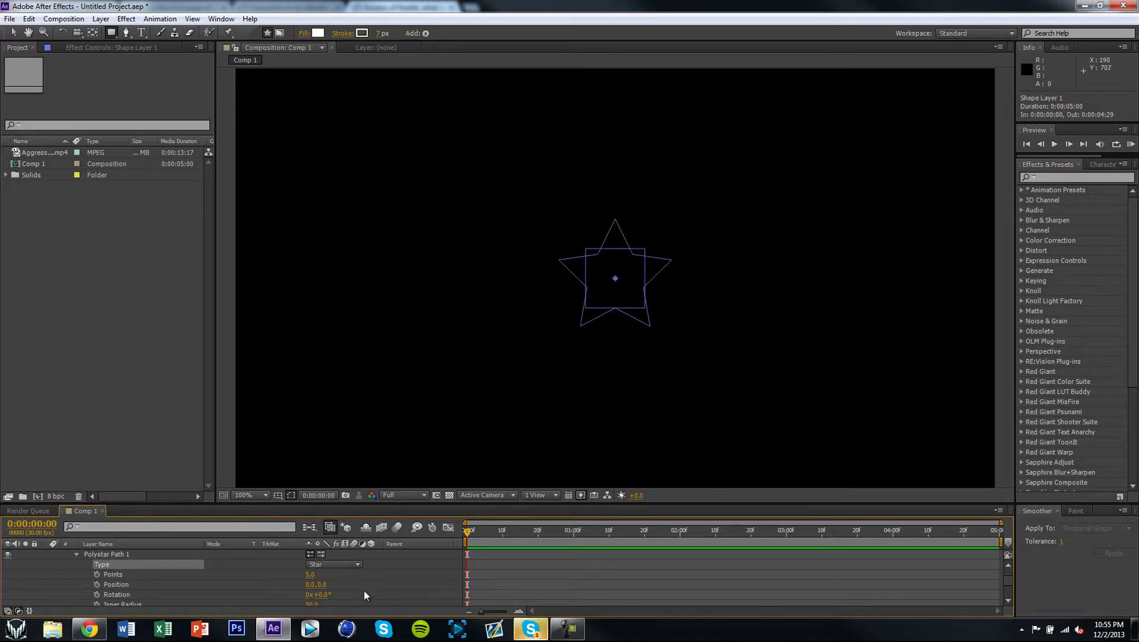
Set the polystar path's number of points to 3 to form a triangle.
left_click(311, 574)
type("3")
key("Return")
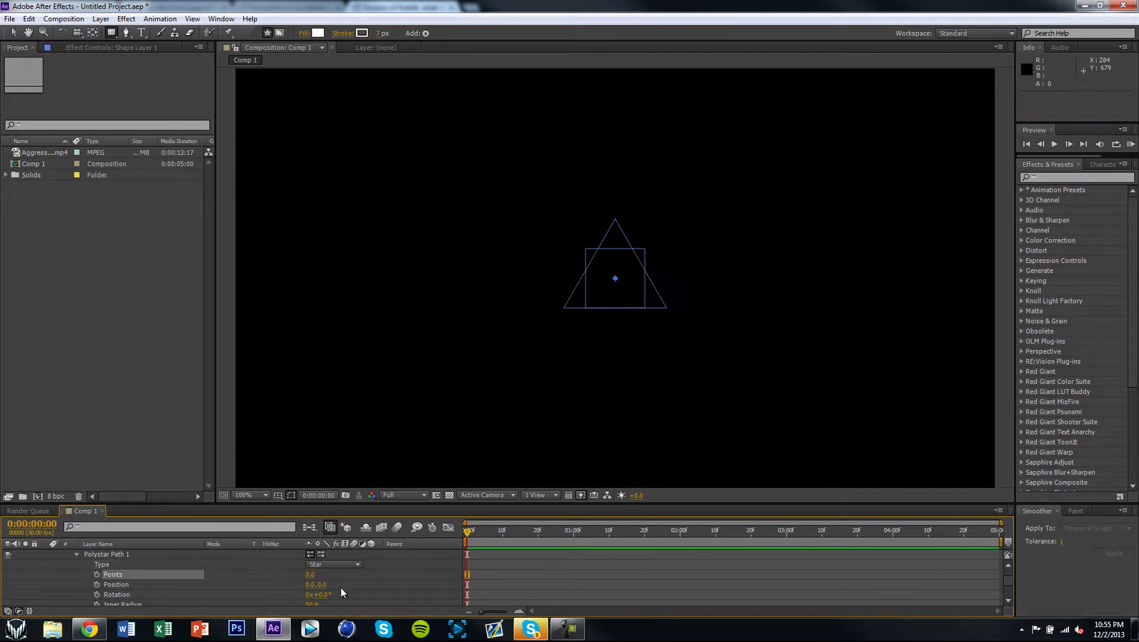
mouse_move(310, 576)
left_mouse_down()
mouse_move(357, 576)
mouse_move(297, 575)
left_mouse_up()
left_click_drag(310, 576, 272, 572)
Set the polystar path's rotation to -90° and collapse its properties.
left_click(323, 594)
type("90")
key("Return")
left_click(323, 594)
key("Return")
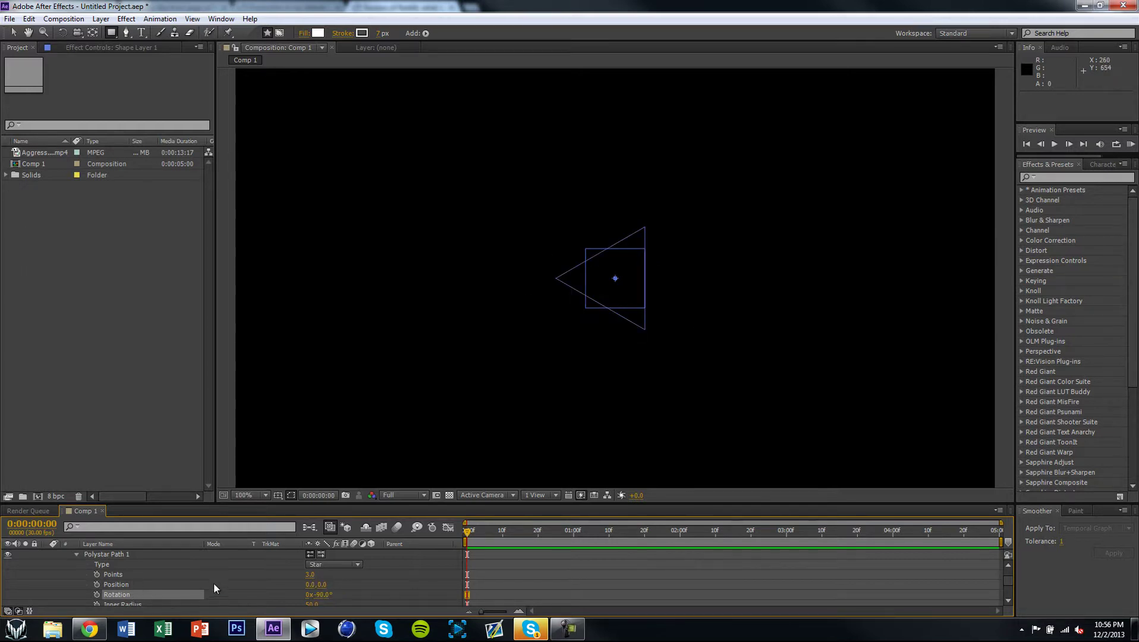
scroll(208, 589, "up", 2)
left_click(76, 586)
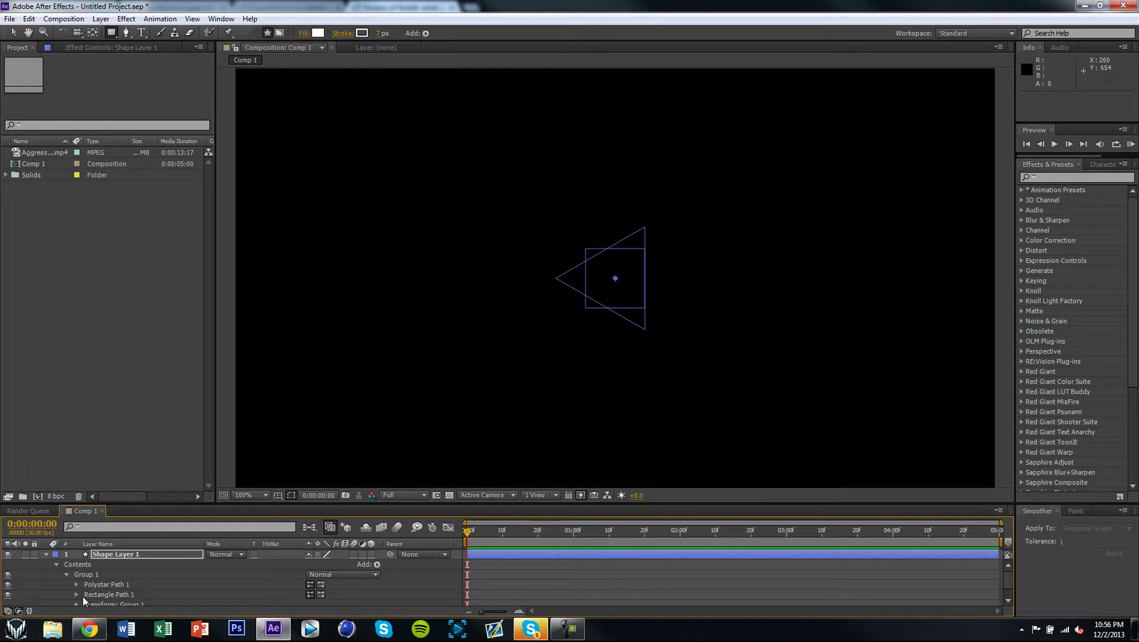
key("comma")
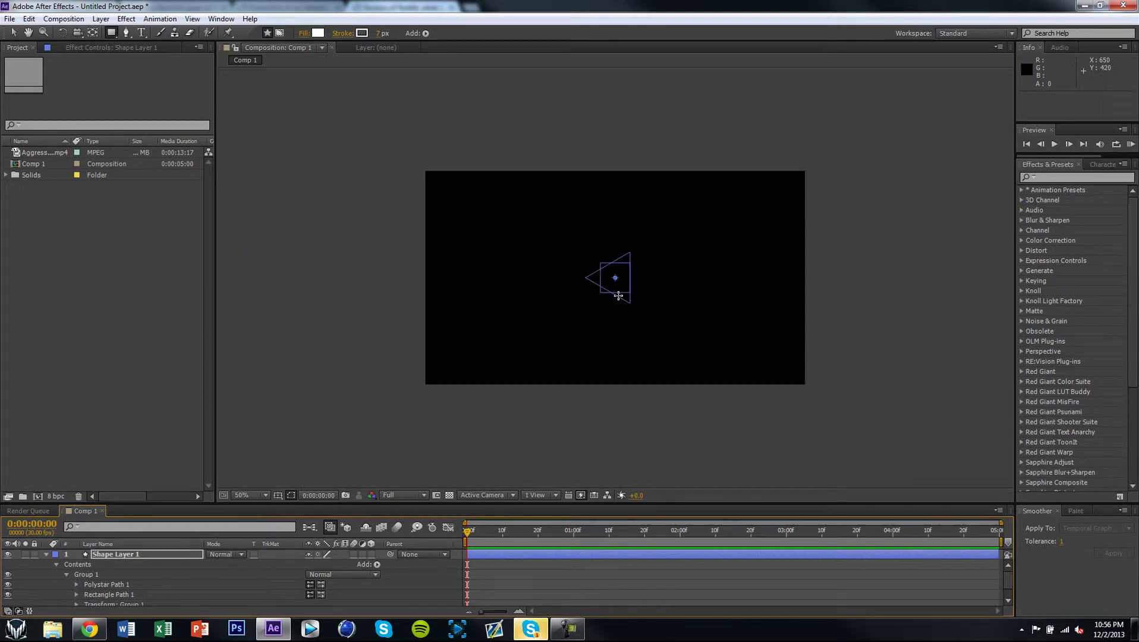
key("period")
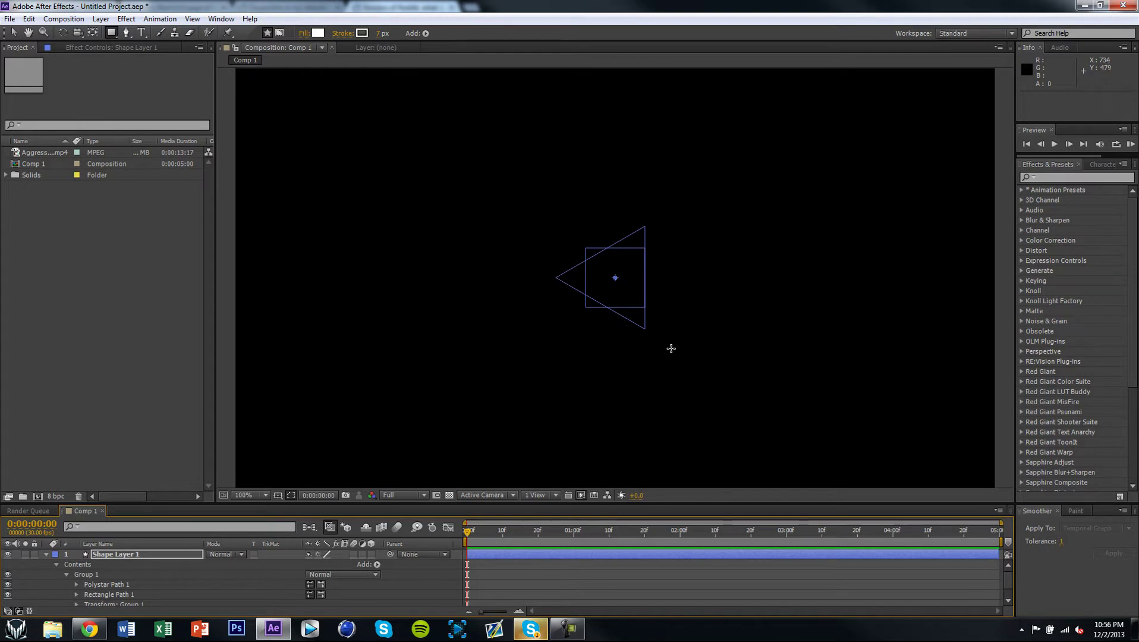
key("comma")
key("comma")
key("period")
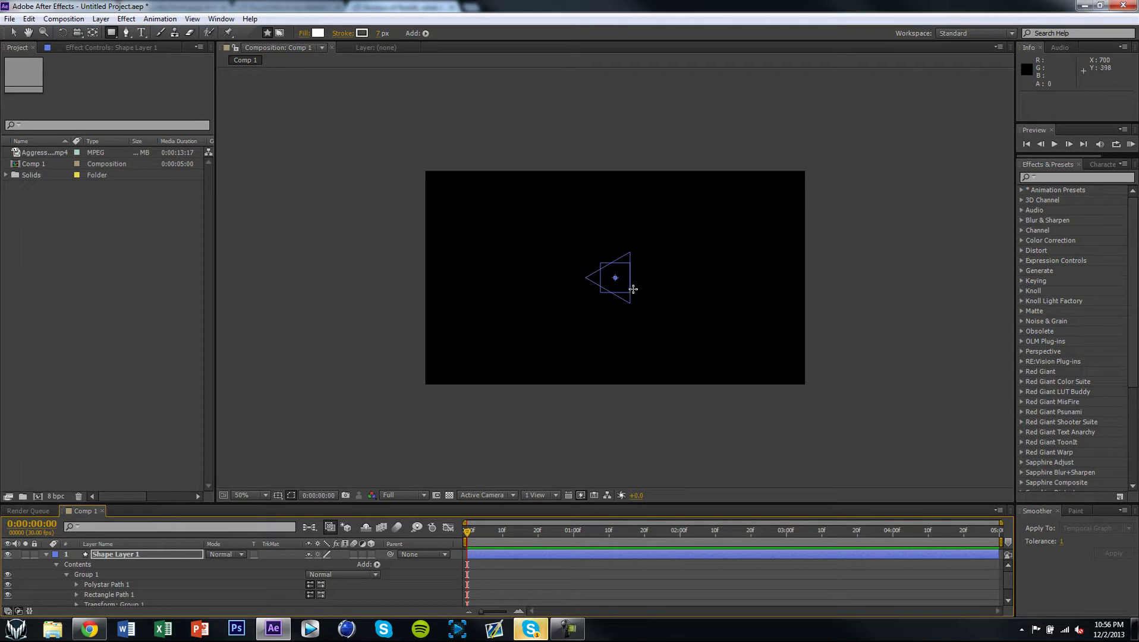
Enlarge the timeline to show all the polystar path's properties and fit the composition to its view.
left_click(76, 586)
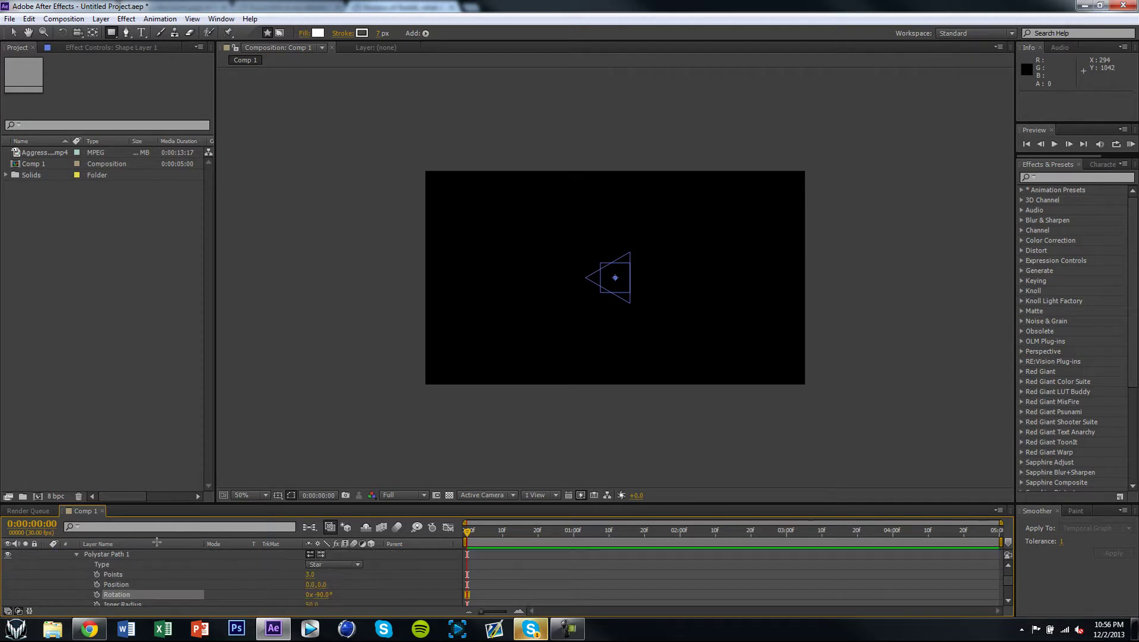
key("period")
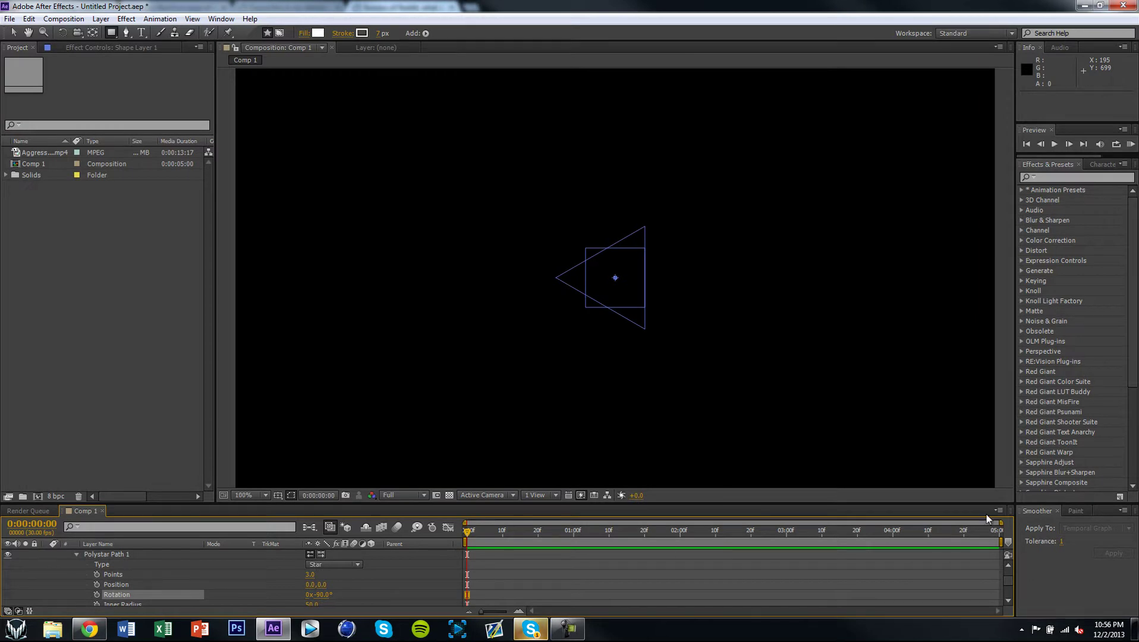
left_click_drag(984, 501, 984, 428)
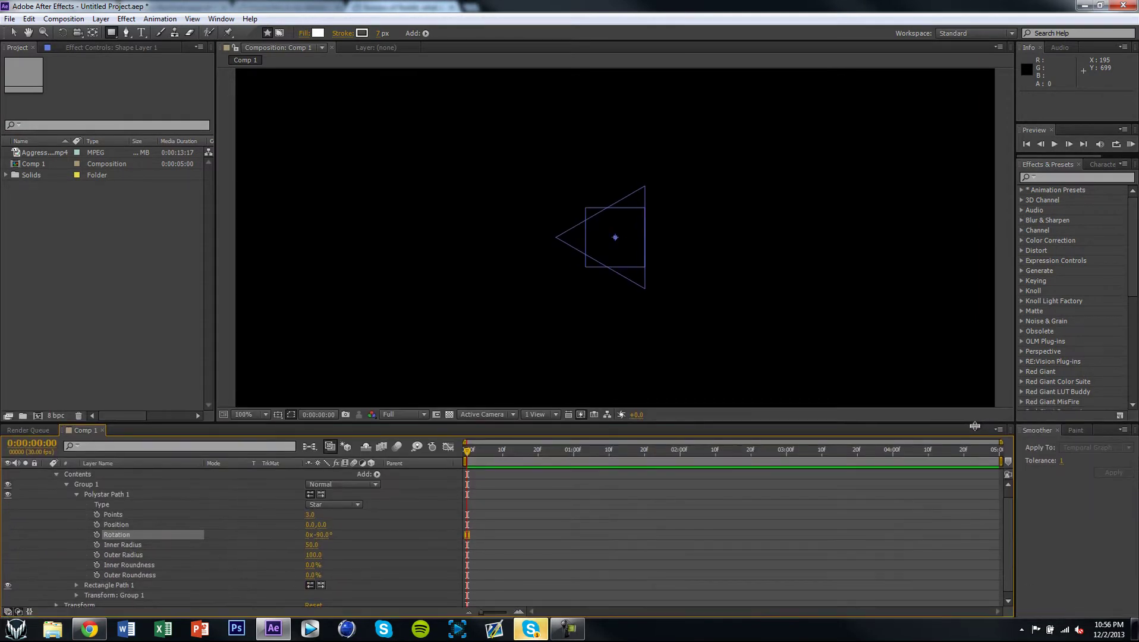
left_click(257, 420)
left_click(258, 204)
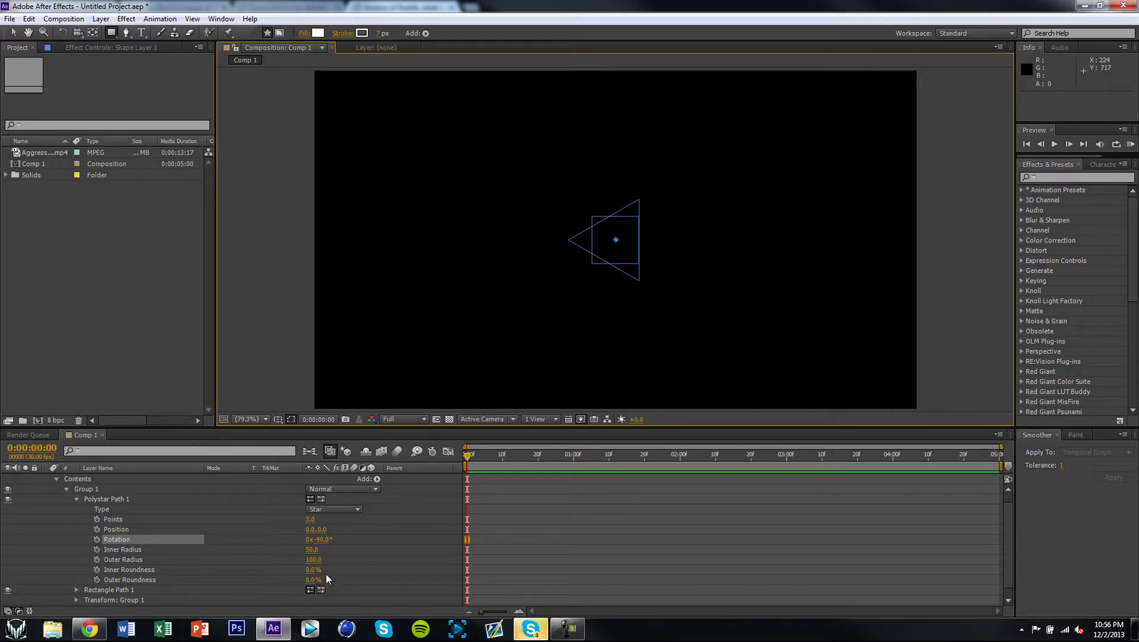
Set the polystar path's inner radius to 5 and outer radius to 10.
left_click(311, 550)
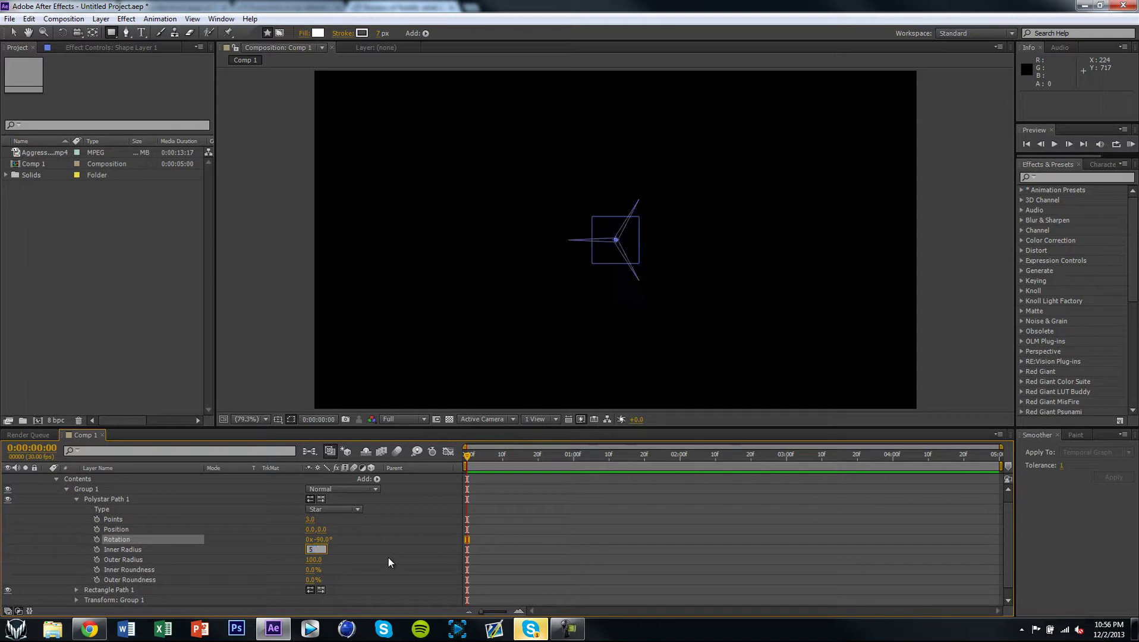
type("5")
key("Return")
left_click(313, 560)
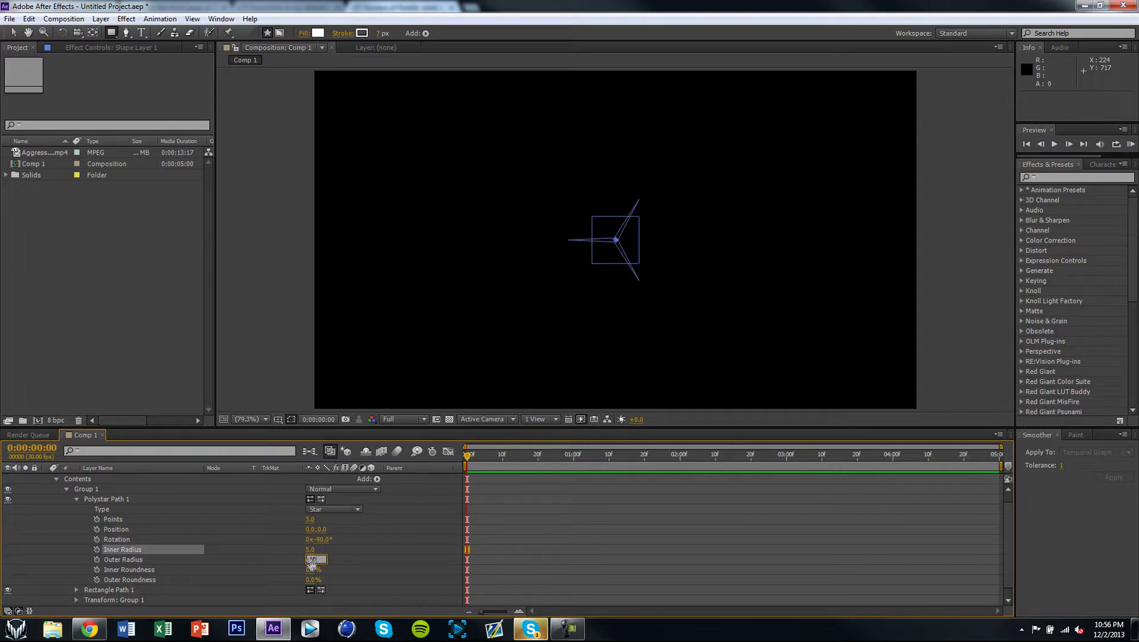
type("10")
key("Return")
Change the polystar path's inner radius to 10 and its outer radius to 20.
left_click(313, 550)
key("Return")
type("20")
key("Return")
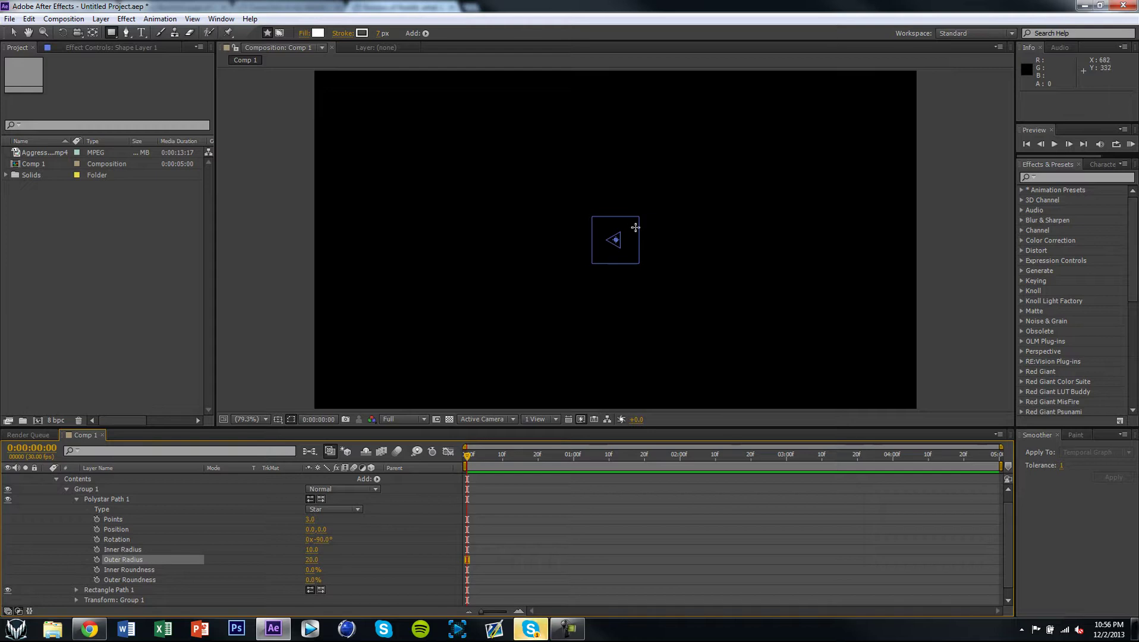
Unlink the rectangle path's size proportions, then set its size to 57 × 11 and its position to 37, 0.
left_click(78, 500)
left_click(76, 519)
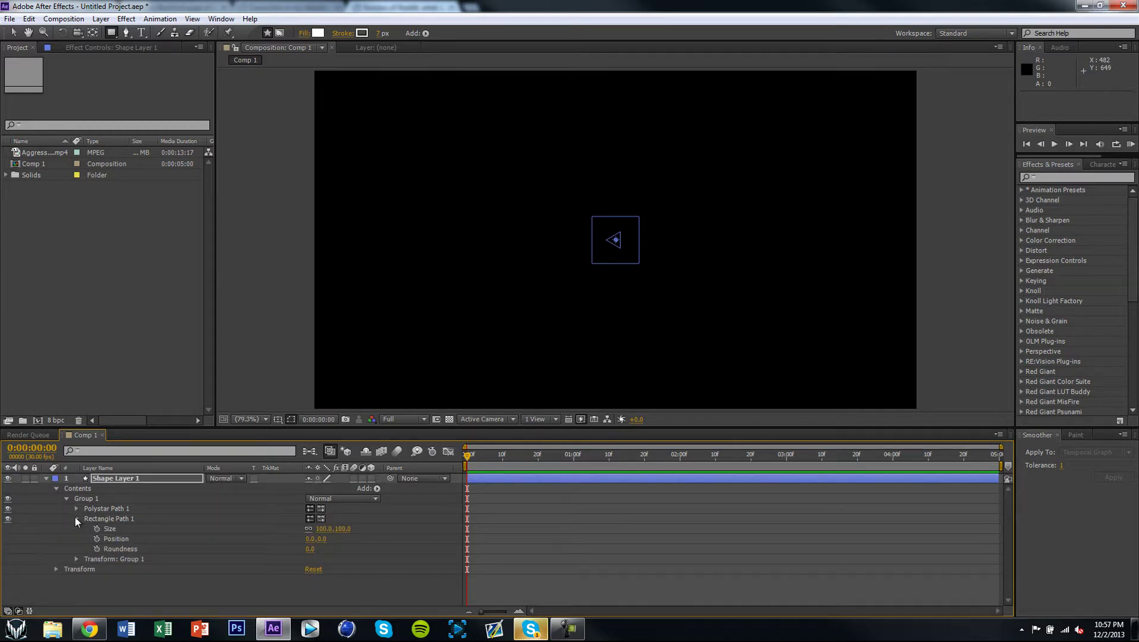
left_click(308, 528)
left_click_drag(324, 529, 284, 530)
key("period")
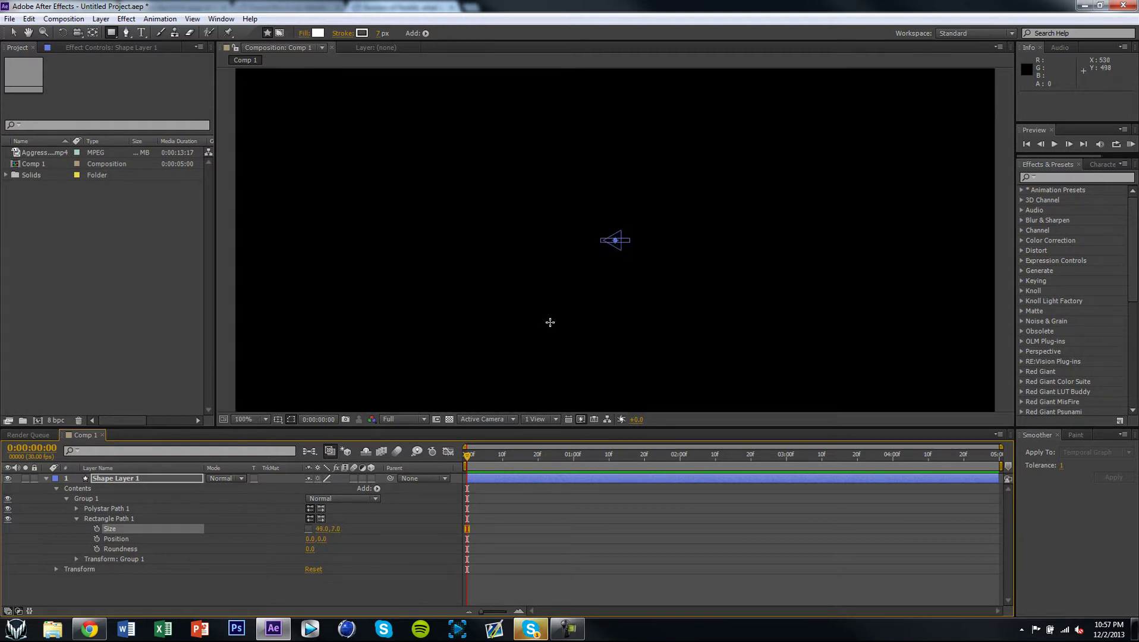
key("period")
key("period")
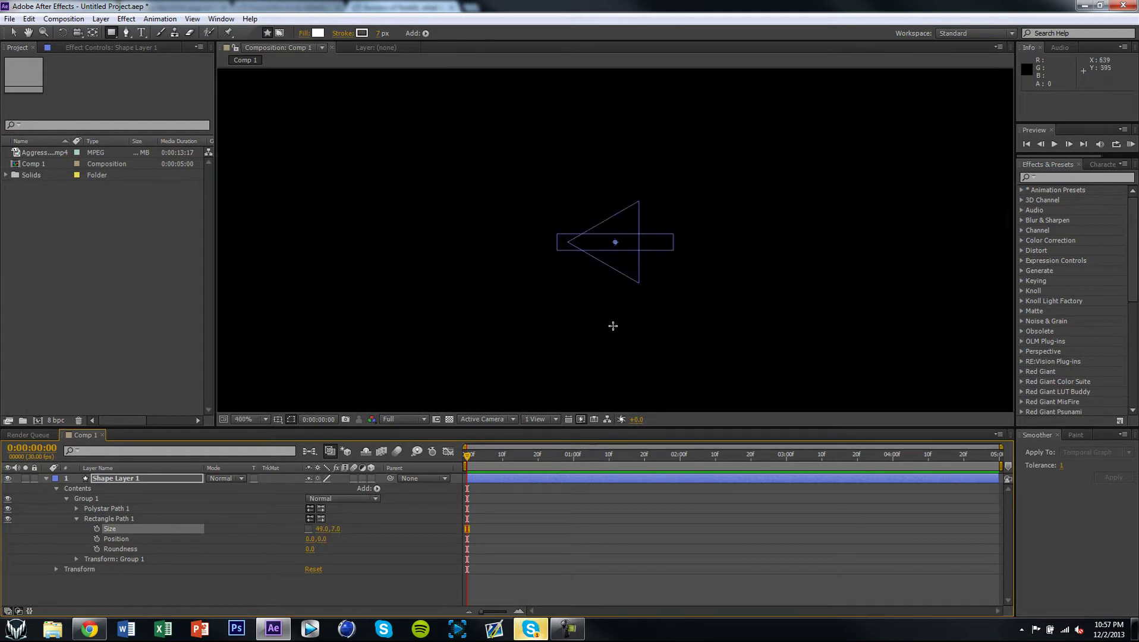
mouse_move(336, 528)
left_mouse_down()
mouse_move(354, 529)
mouse_move(311, 534)
mouse_move(332, 537)
left_mouse_up()
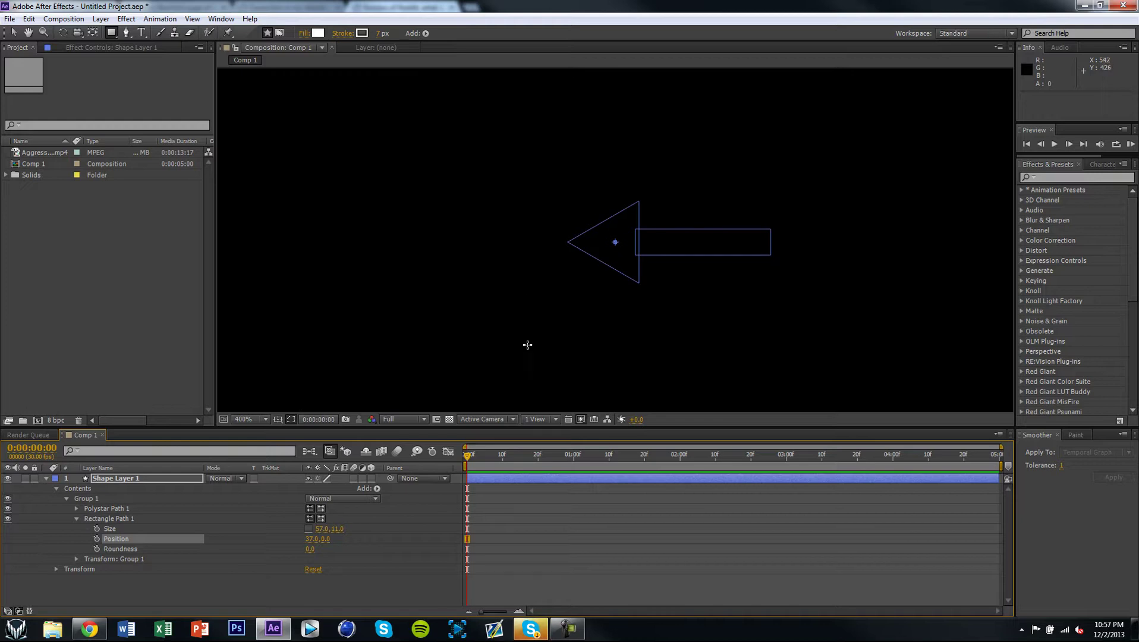
Add a fill to the arrow's shape group and colour it white (FFFFFF).
left_click(292, 419)
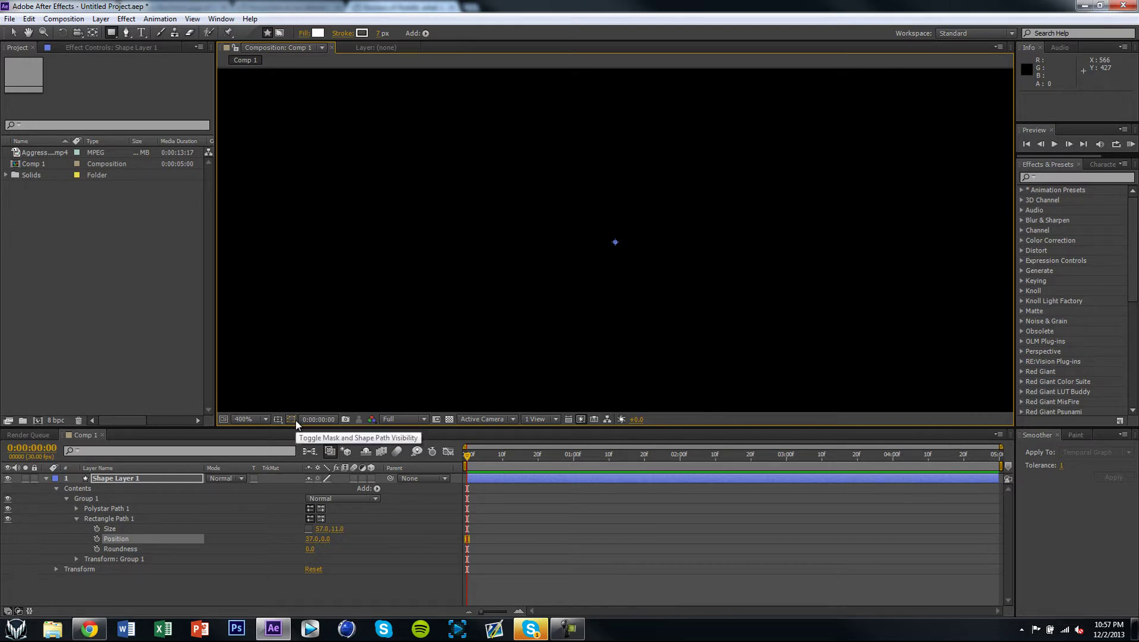
left_click(296, 420)
left_click(377, 488)
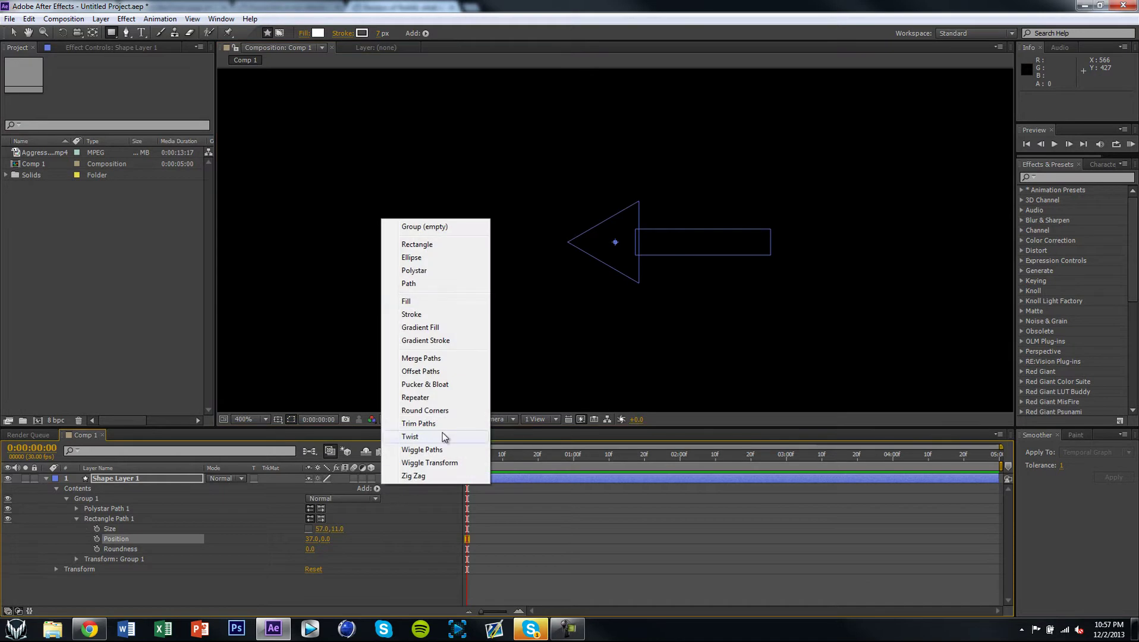
left_click(451, 301)
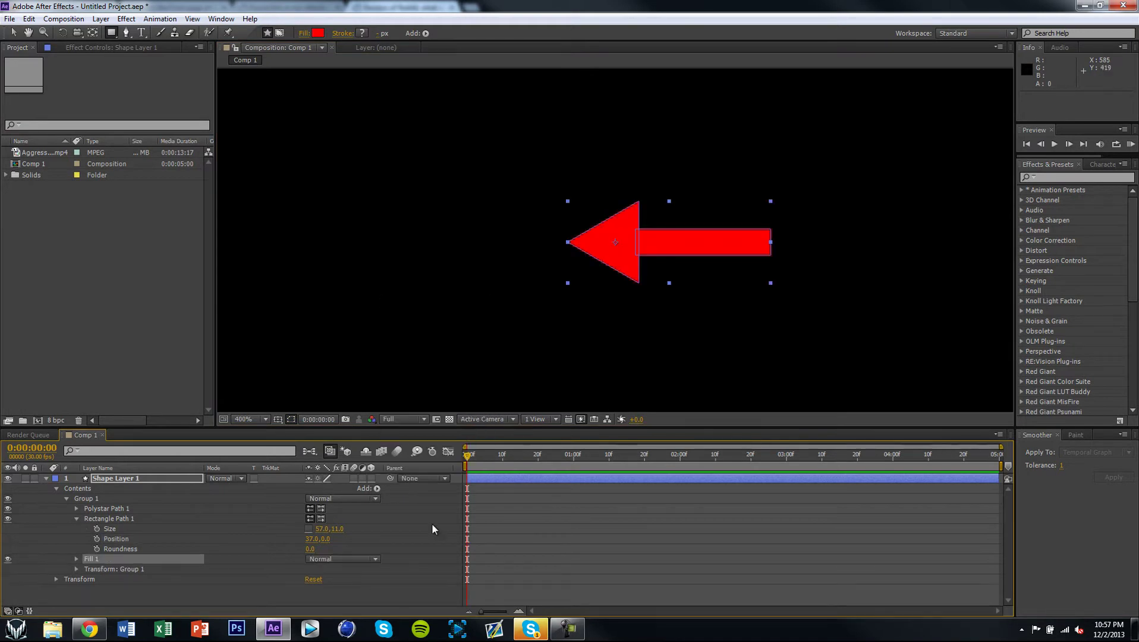
left_click(321, 34)
left_click_drag(33, 41, 13, 26)
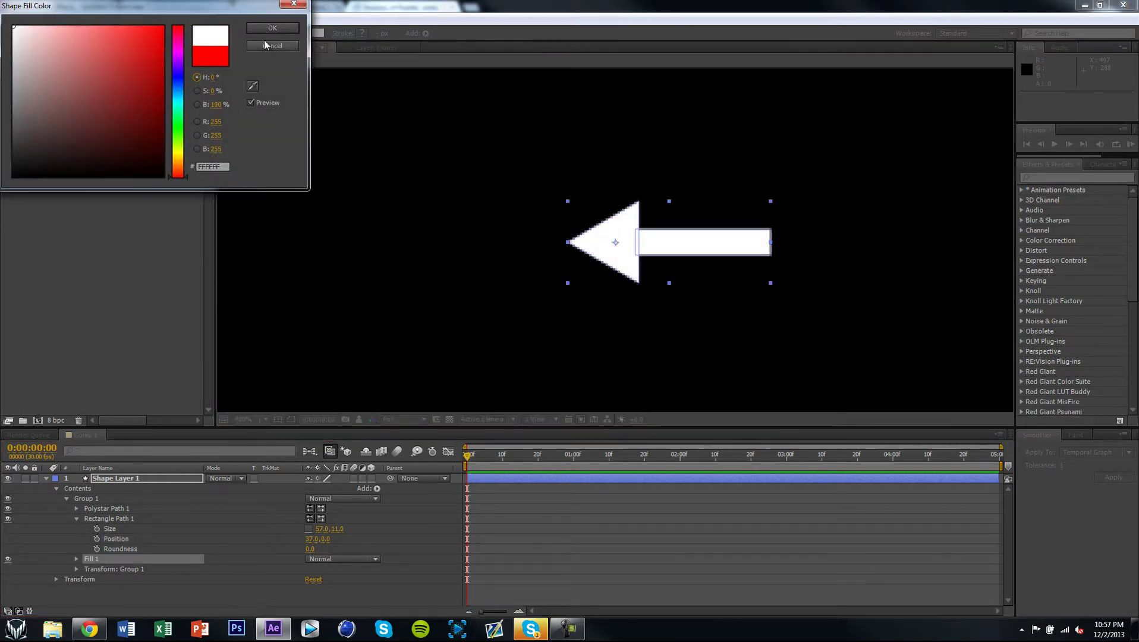
left_click(272, 28)
Set the arrow group's transform anchor point to -91, 0 to offset the arrow from the composition's centre.
key("comma")
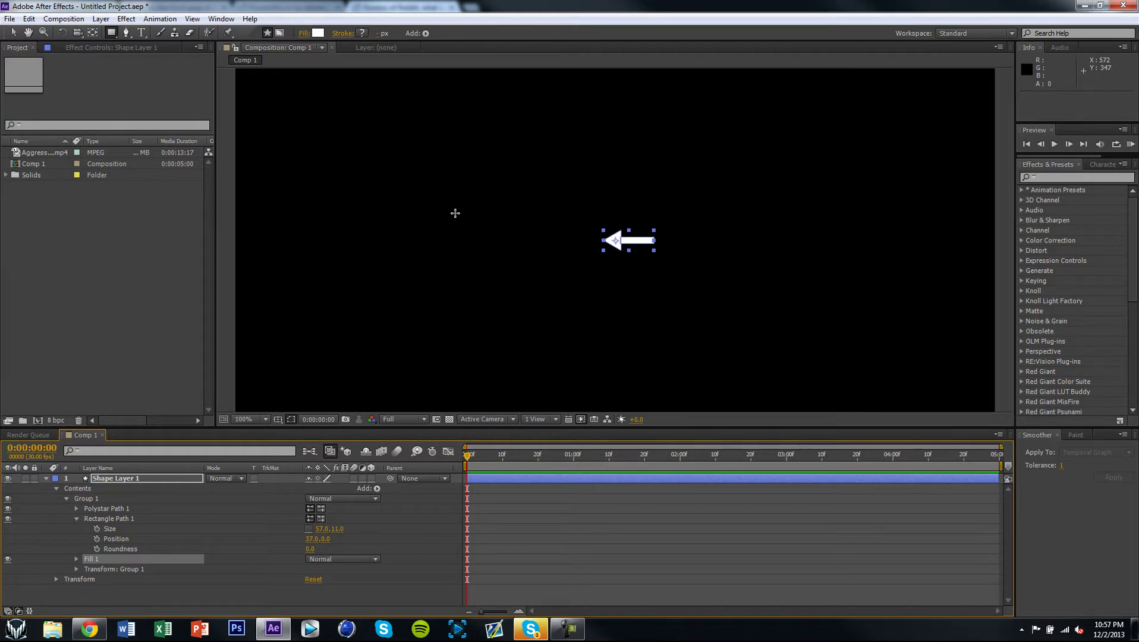
left_click(276, 419)
left_click(266, 419)
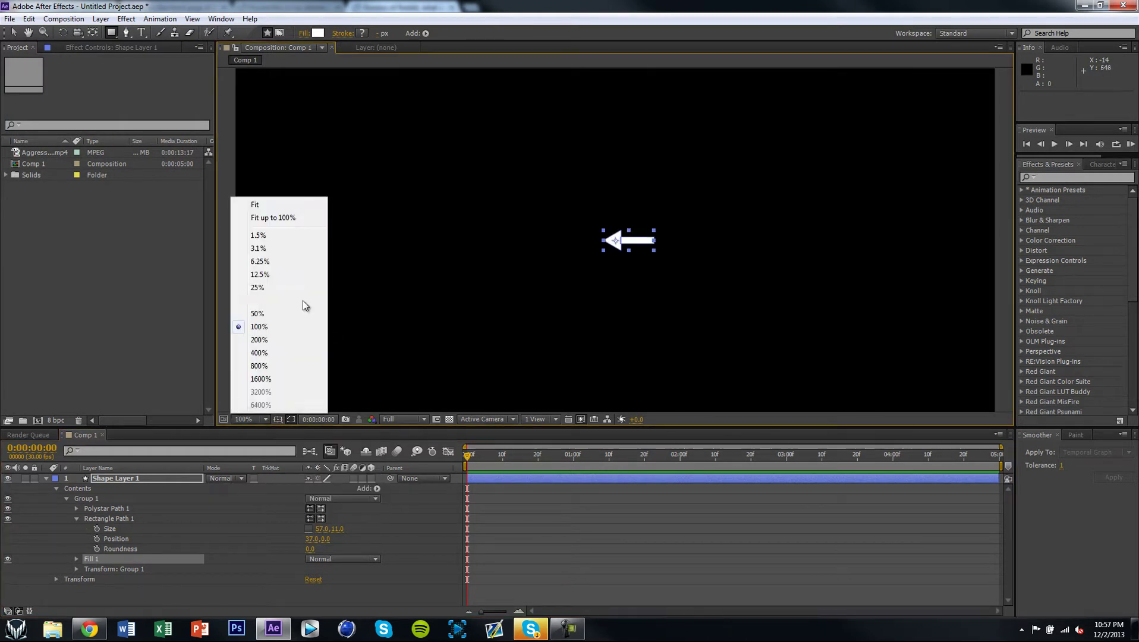
left_click(270, 202)
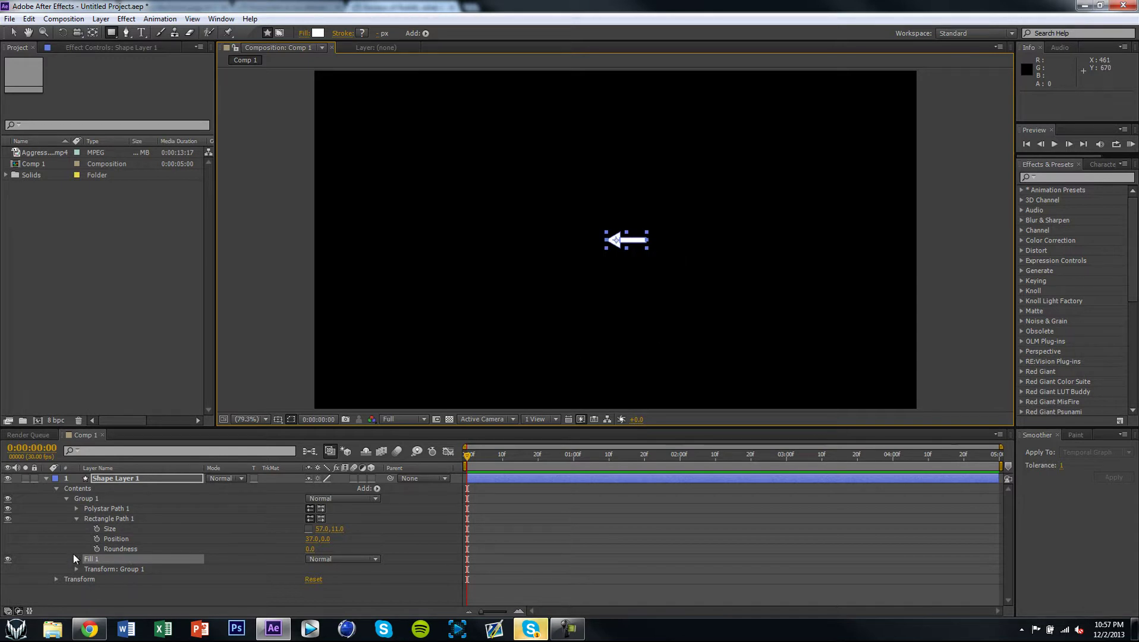
left_click(76, 519)
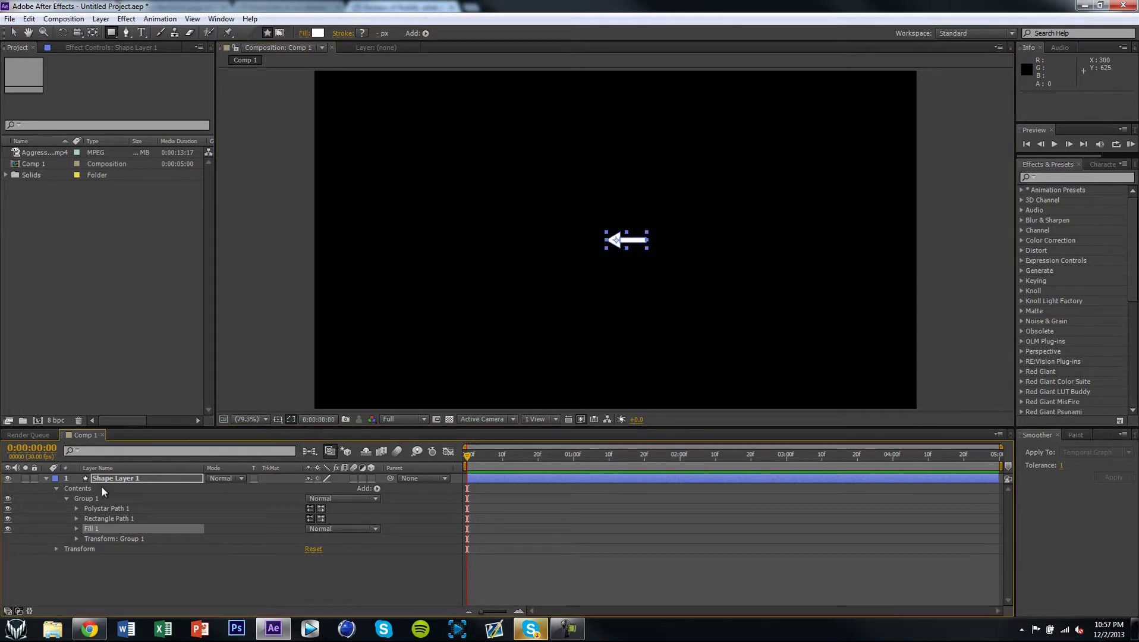
left_click(76, 538)
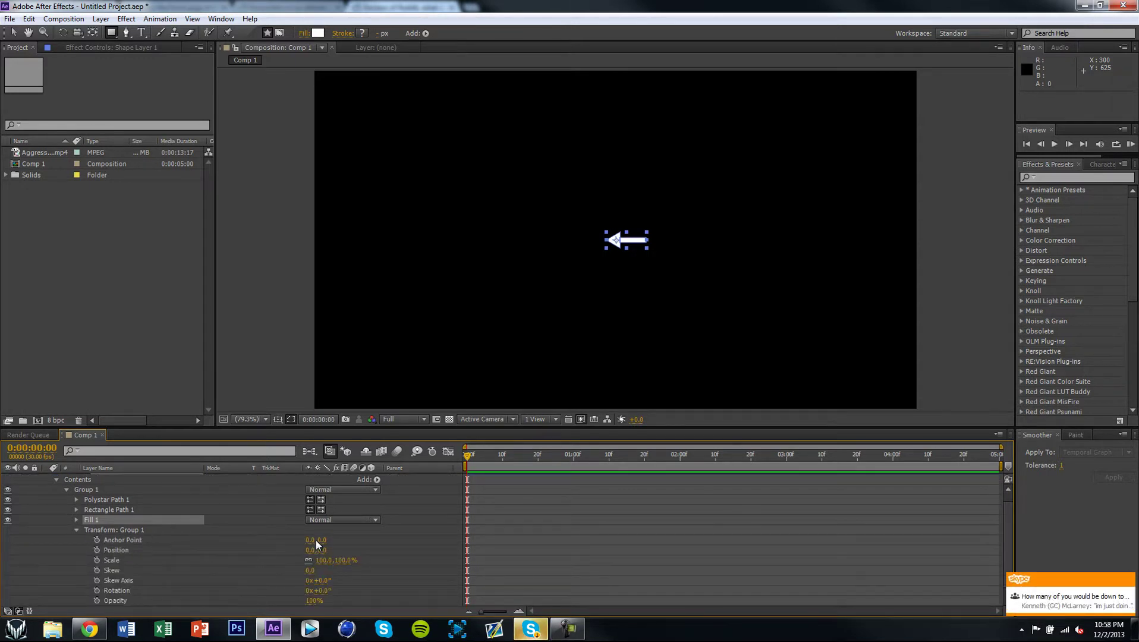
left_click_drag(310, 540, 279, 540)
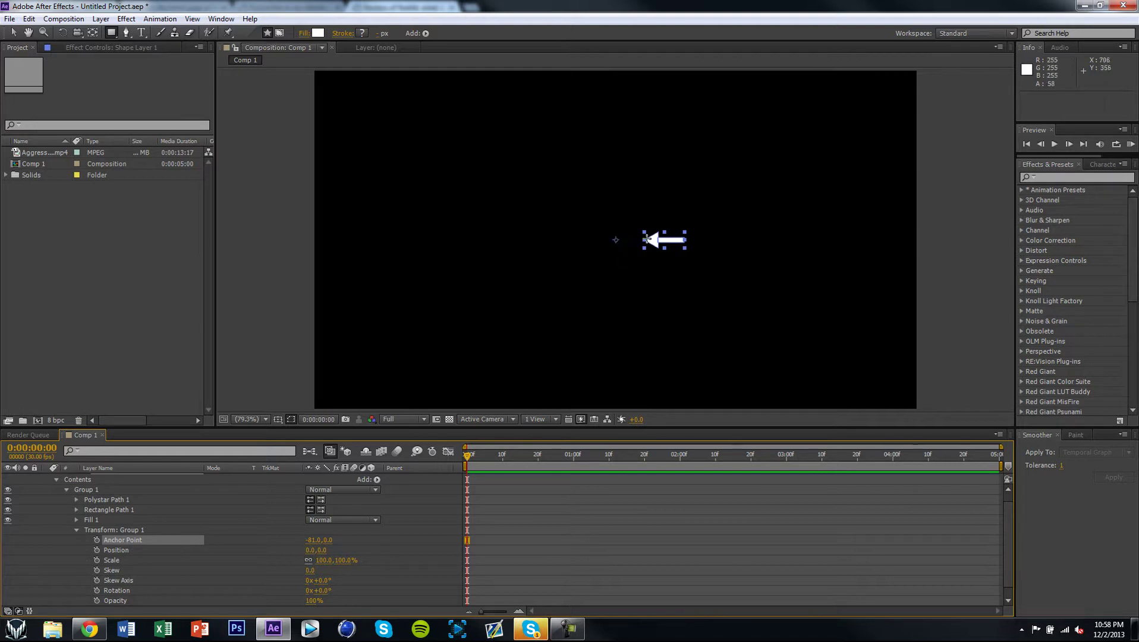
mouse_move(312, 540)
left_mouse_down()
mouse_move(349, 537)
mouse_move(302, 536)
left_mouse_up()
left_click_drag(309, 537, 306, 536)
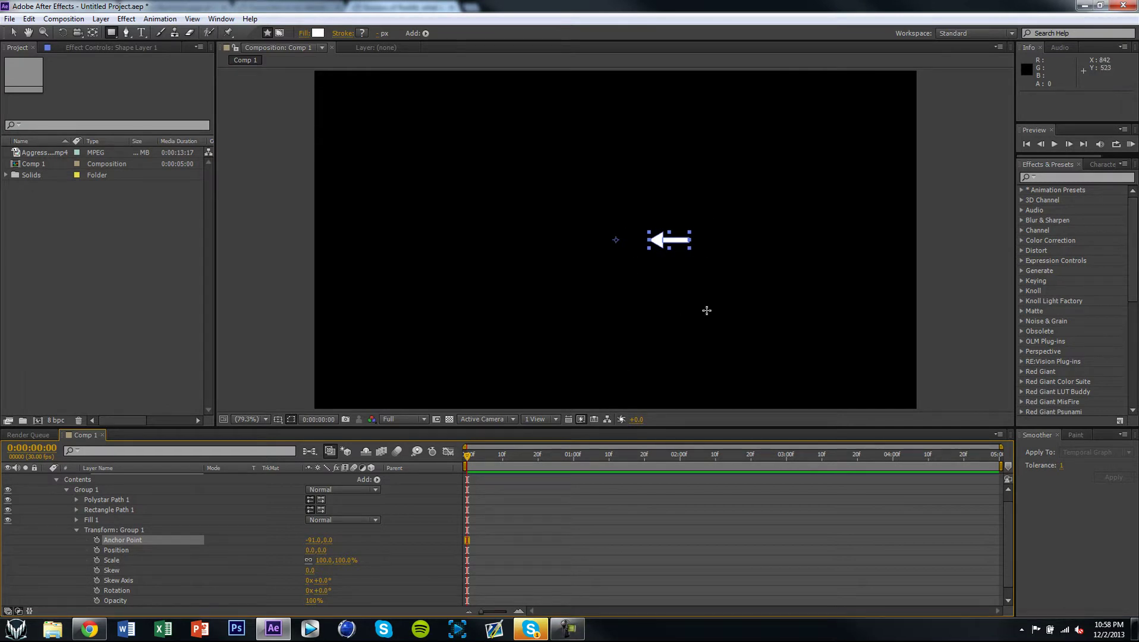
Collapse the arrow's Group 1 and duplicate it three times within the shape layer.
left_click(76, 529)
left_click(67, 498)
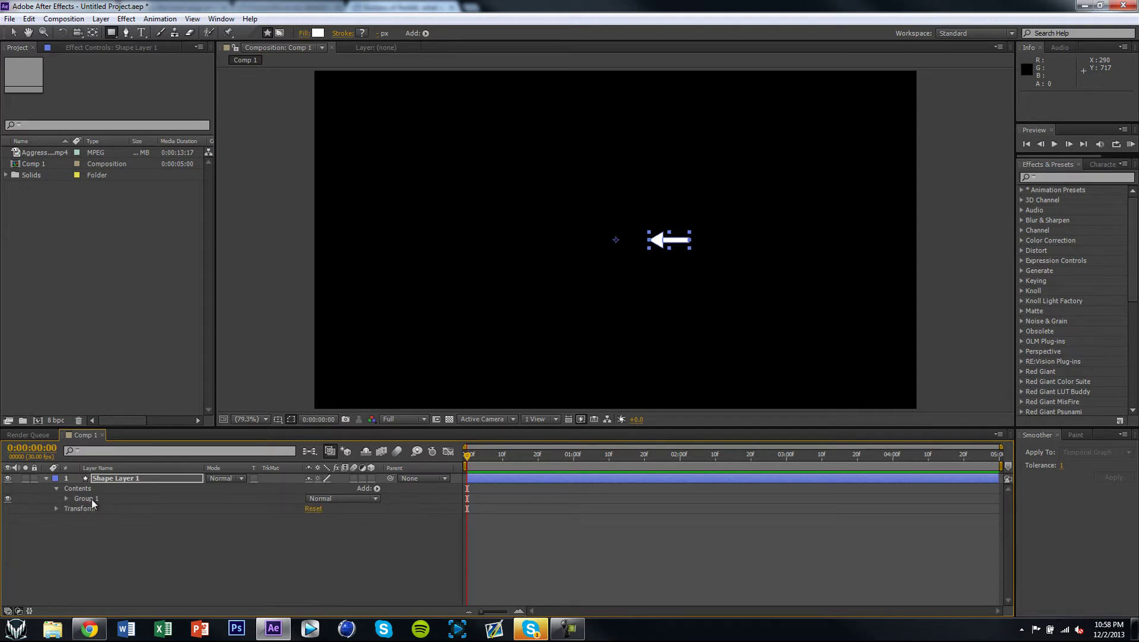
left_click(92, 499)
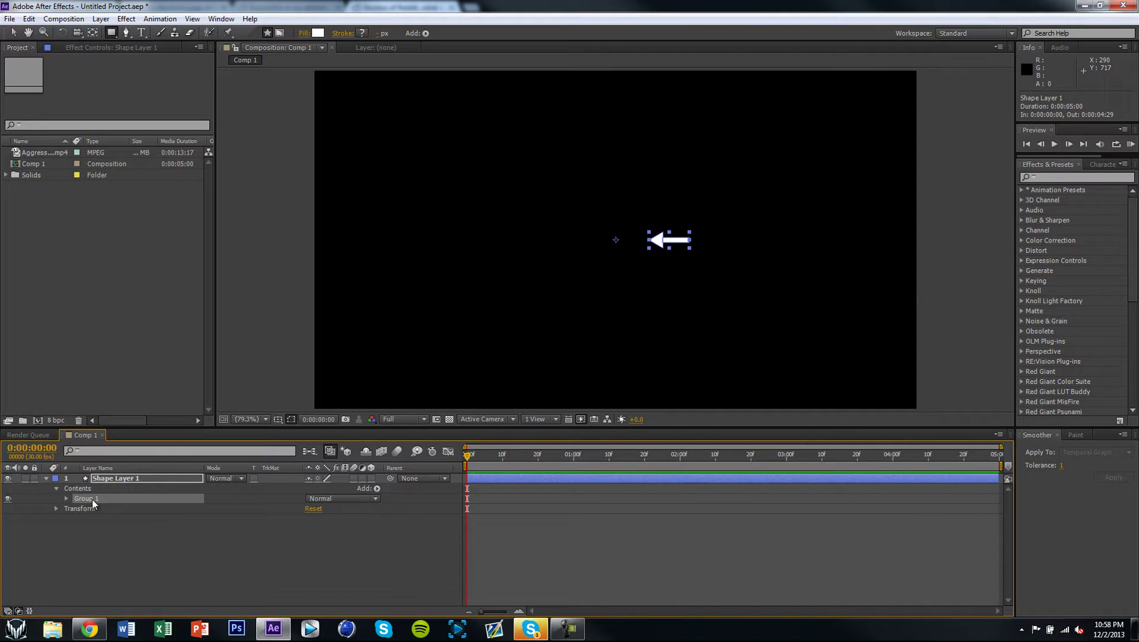
key("ctrl+d")
key("ctrl+d")
key("ctrl+d")
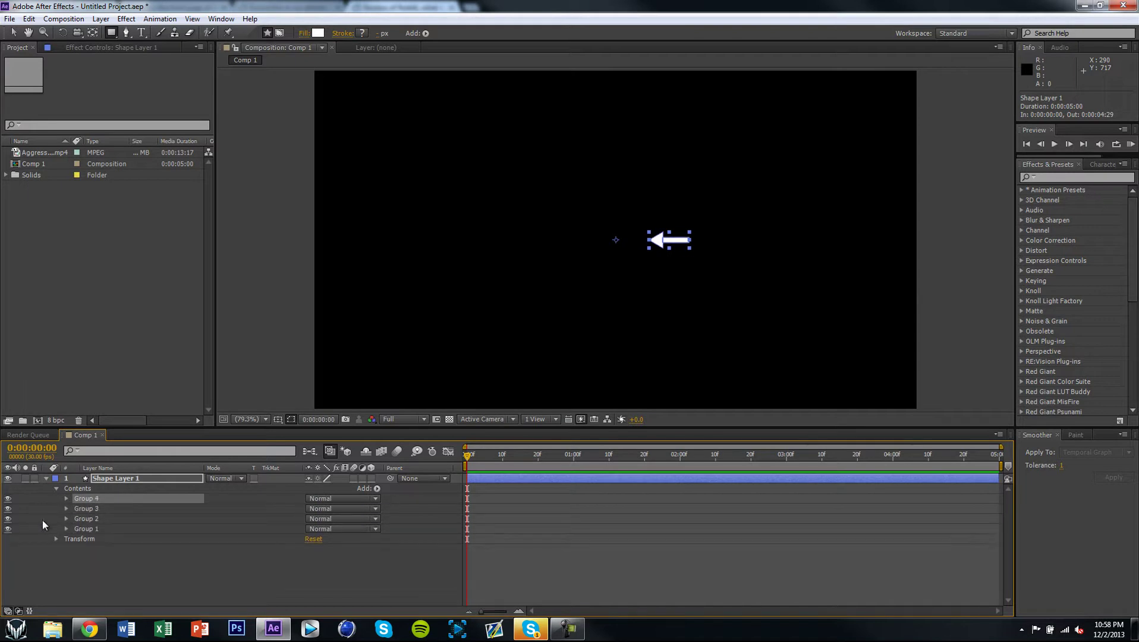
Set the transform rotation of Group 2 to 90°.
left_click(65, 520)
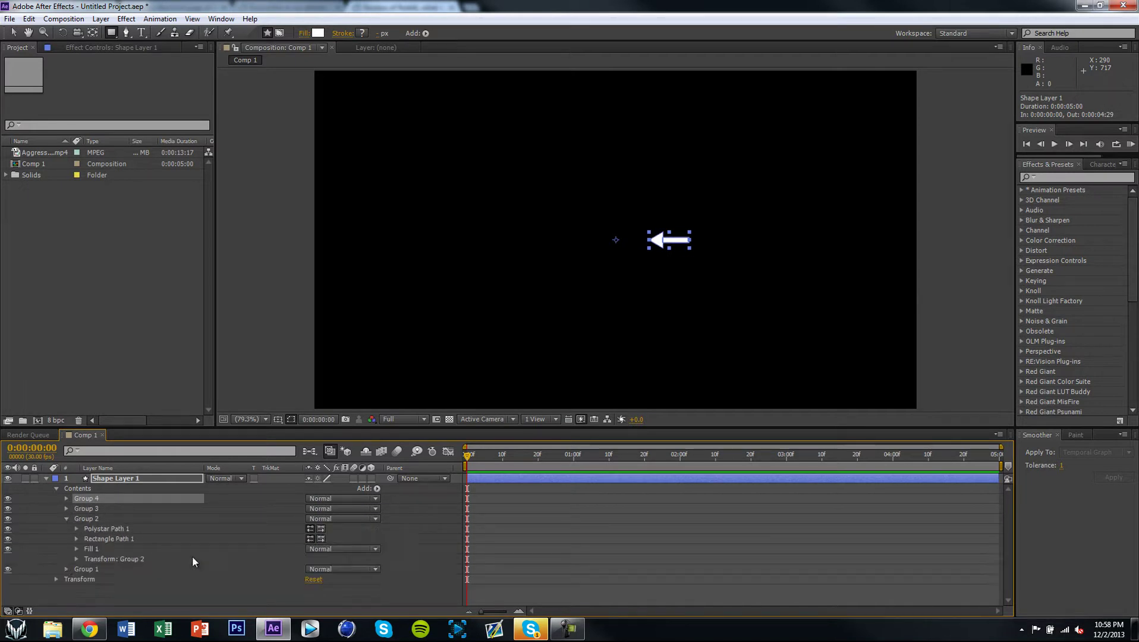
left_click(76, 559)
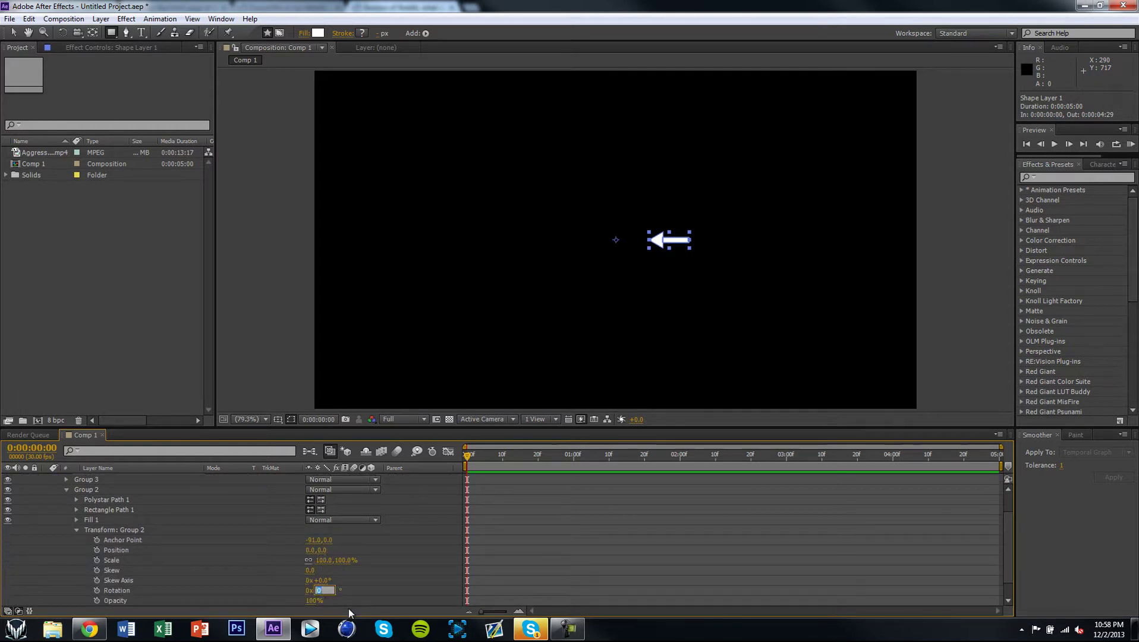
type("0")
key("Return")
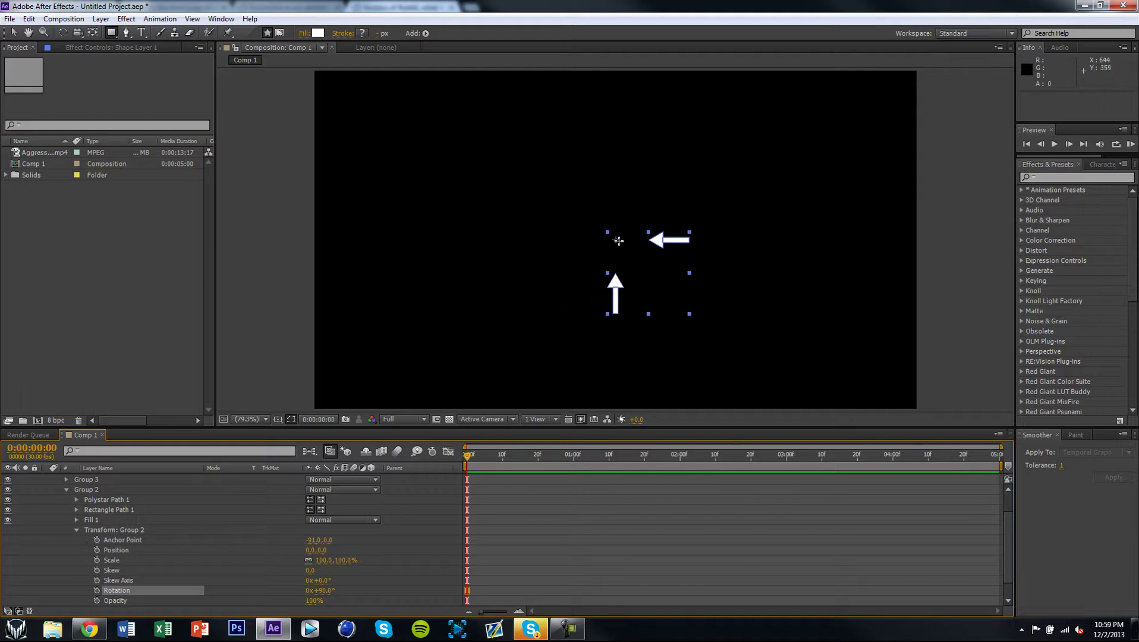
Collapse Group 2 and set the transform rotation of Group 3 to 180°.
left_click(66, 489)
left_click(66, 509)
left_click(76, 549)
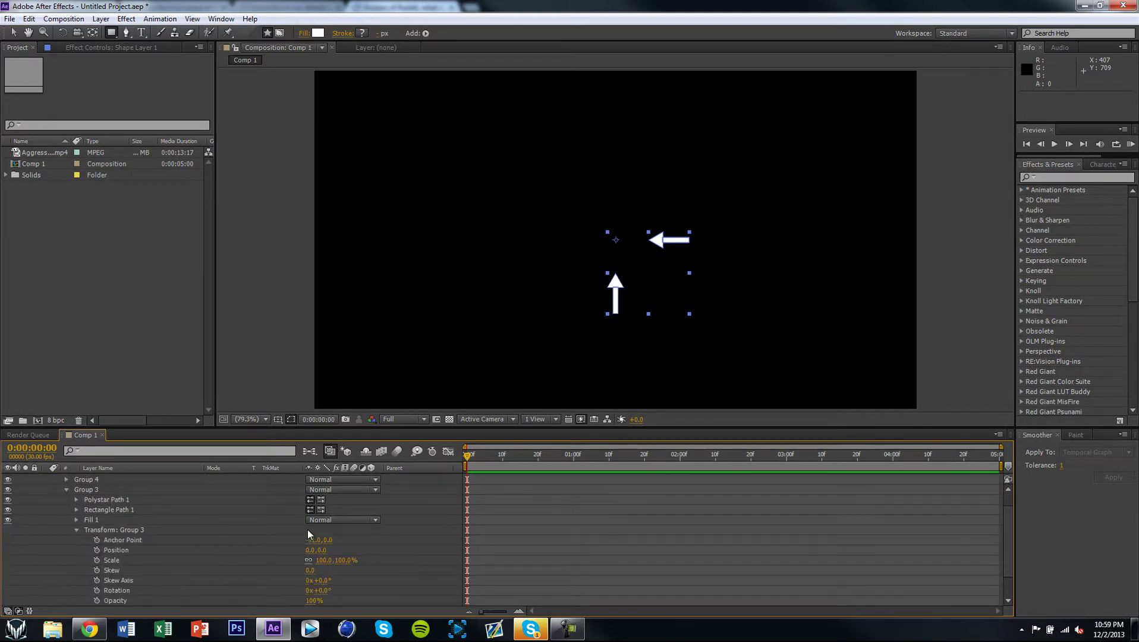
left_click(322, 590)
key("Return")
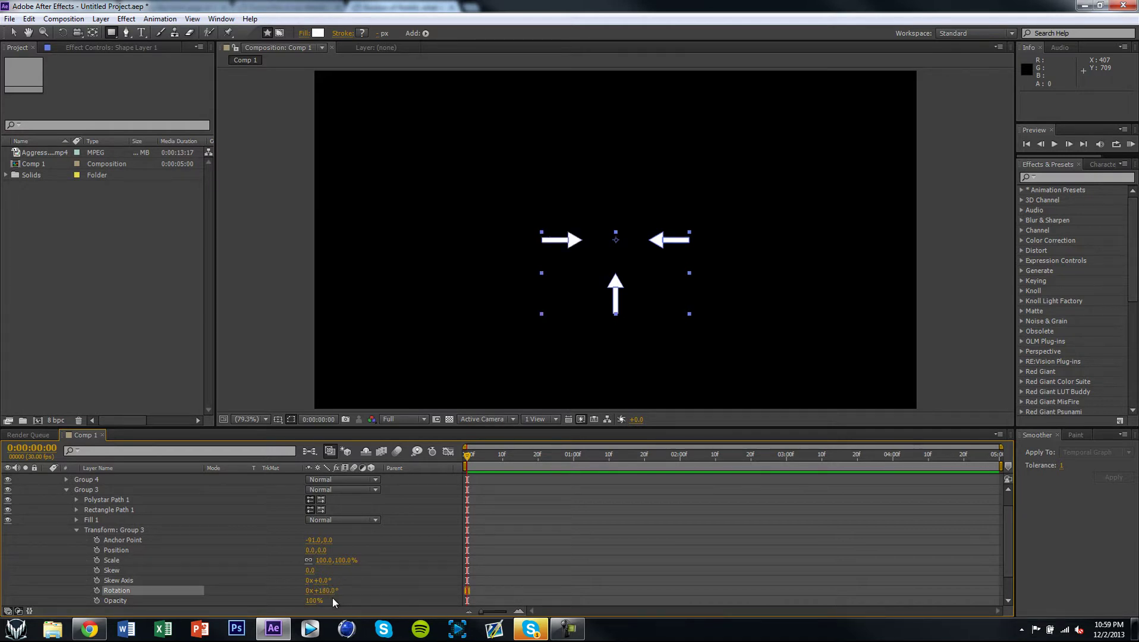
Set the transform rotation of Group 4 to 270° and collapse the shape layer's contents.
left_click(73, 530)
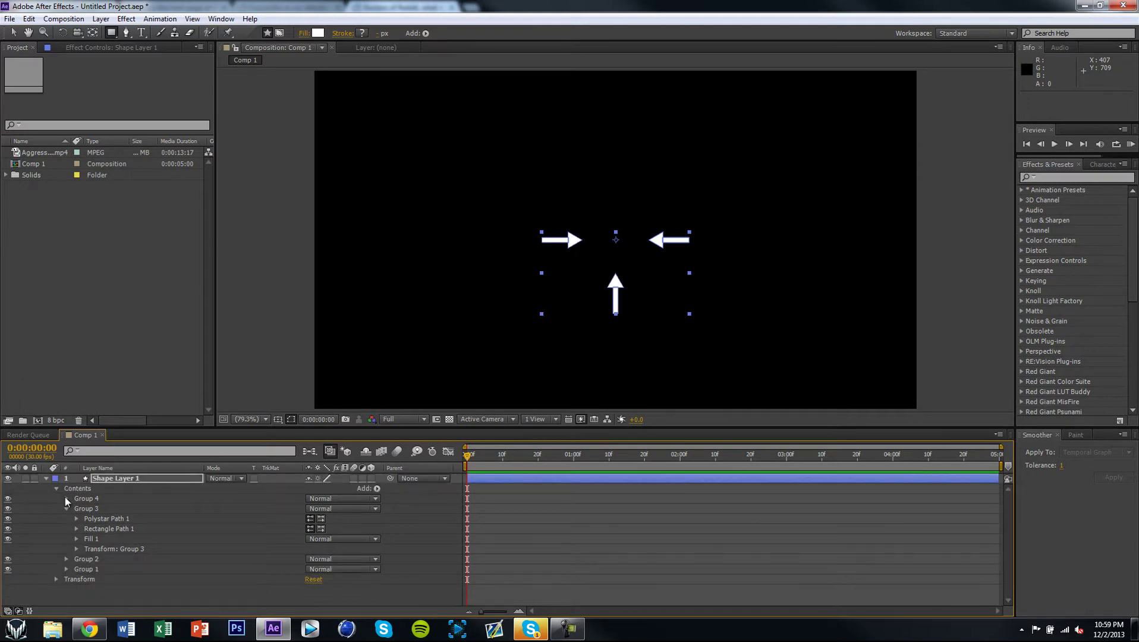
left_click(66, 499)
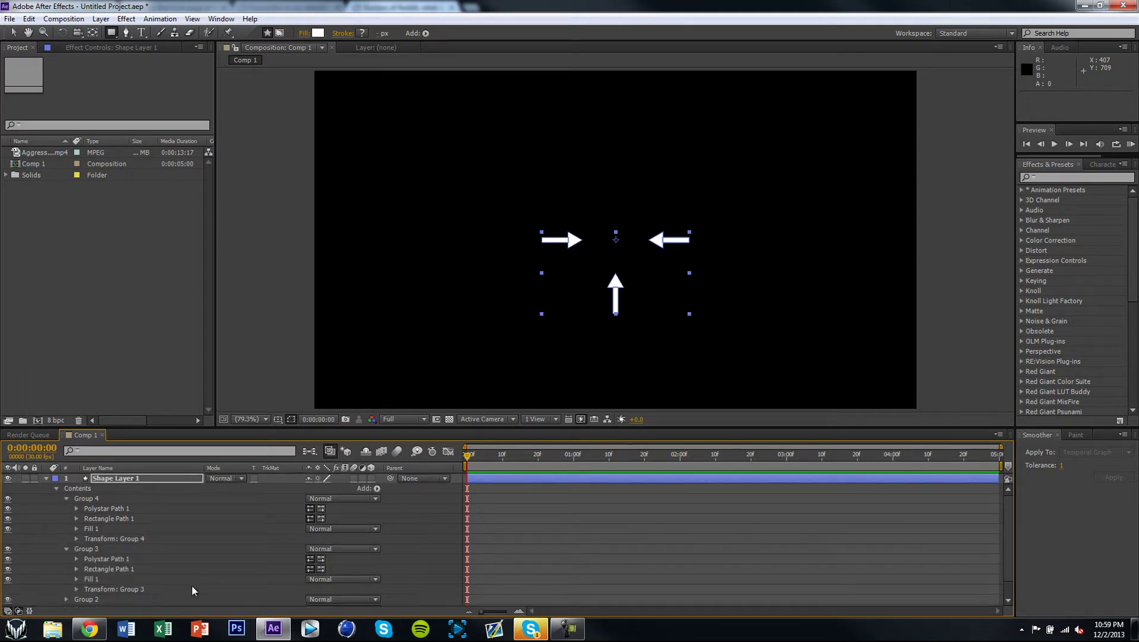
left_click(77, 539)
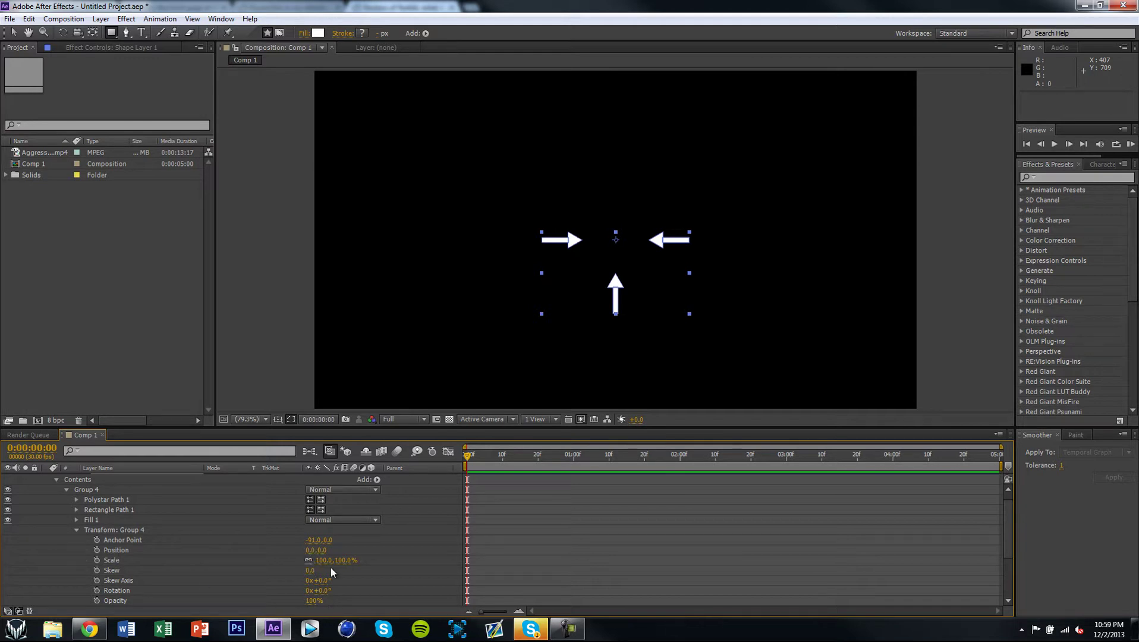
left_click(323, 591)
type("270")
key("Return")
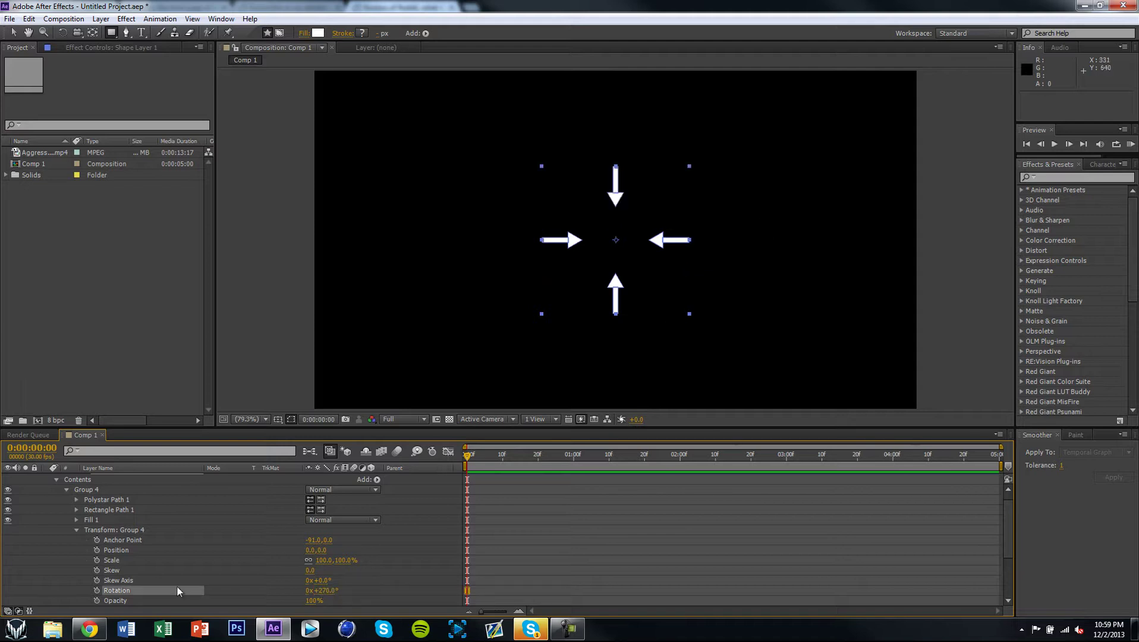
left_click(57, 479)
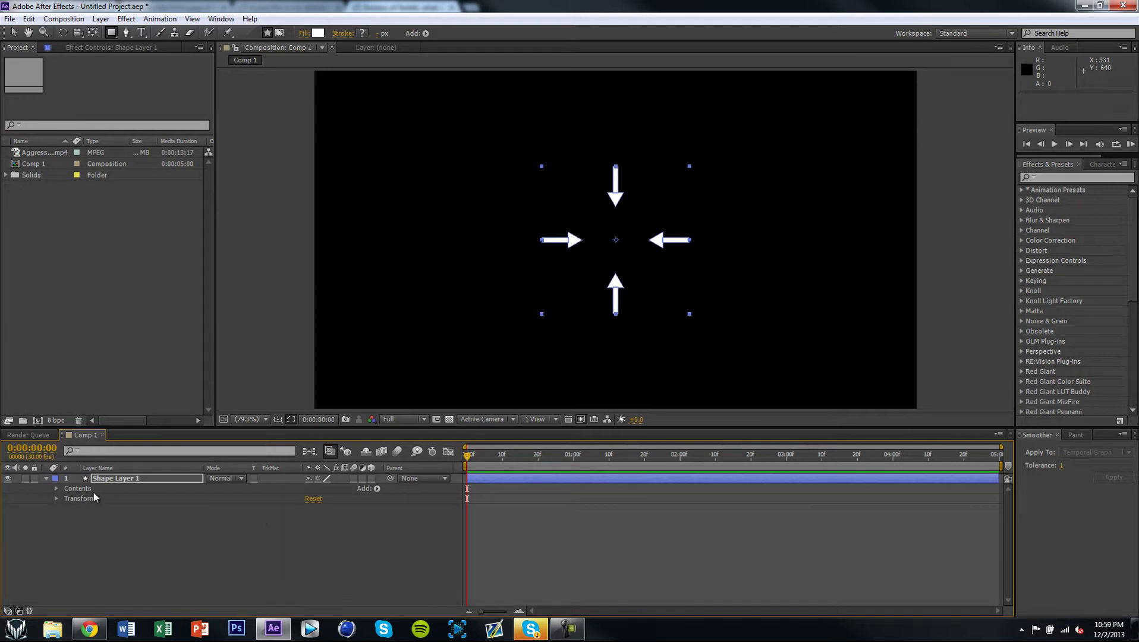
left_click(132, 480)
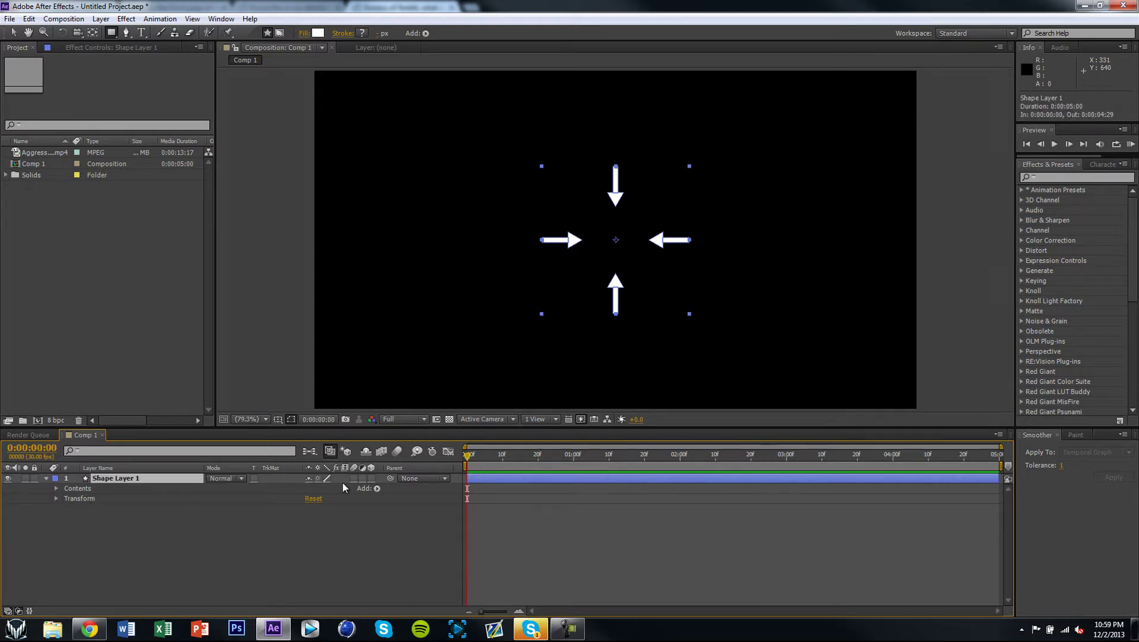
left_click(100, 18)
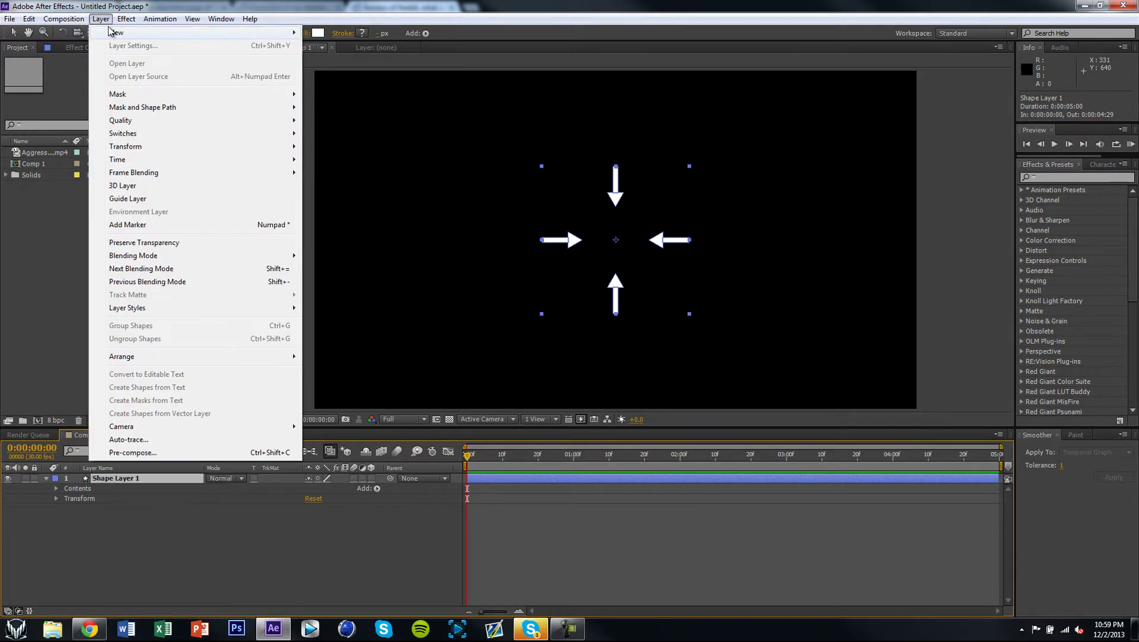
mouse_move(113, 32)
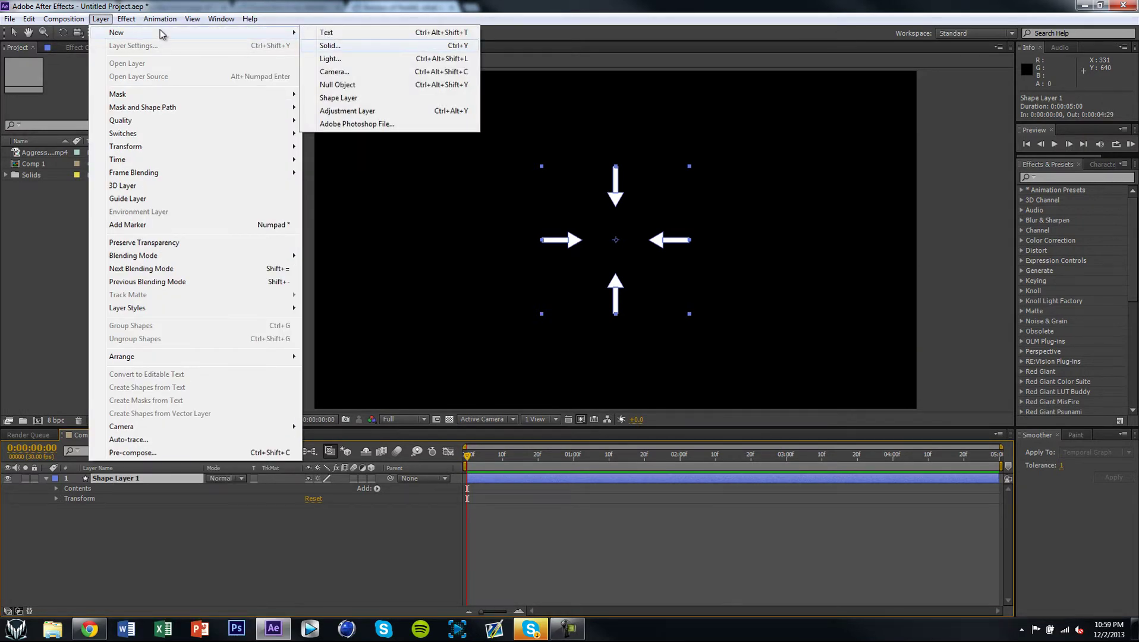
left_click(369, 111)
key("ctrl+z")
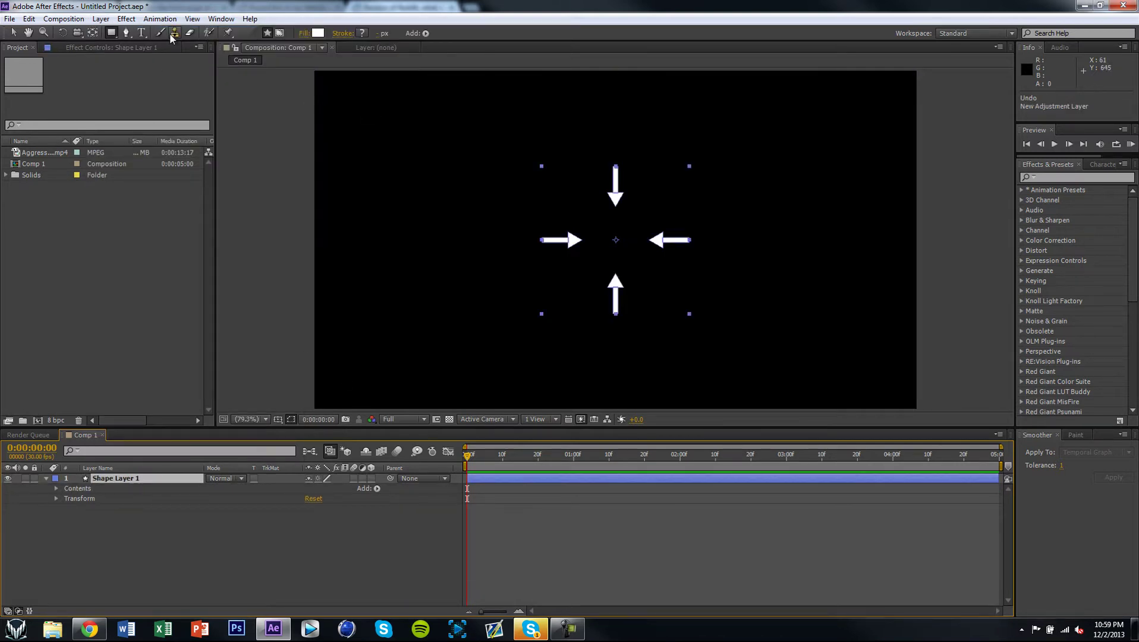
Create a new empty shape layer above the layer with the four arrows.
left_click(100, 18)
mouse_move(118, 32)
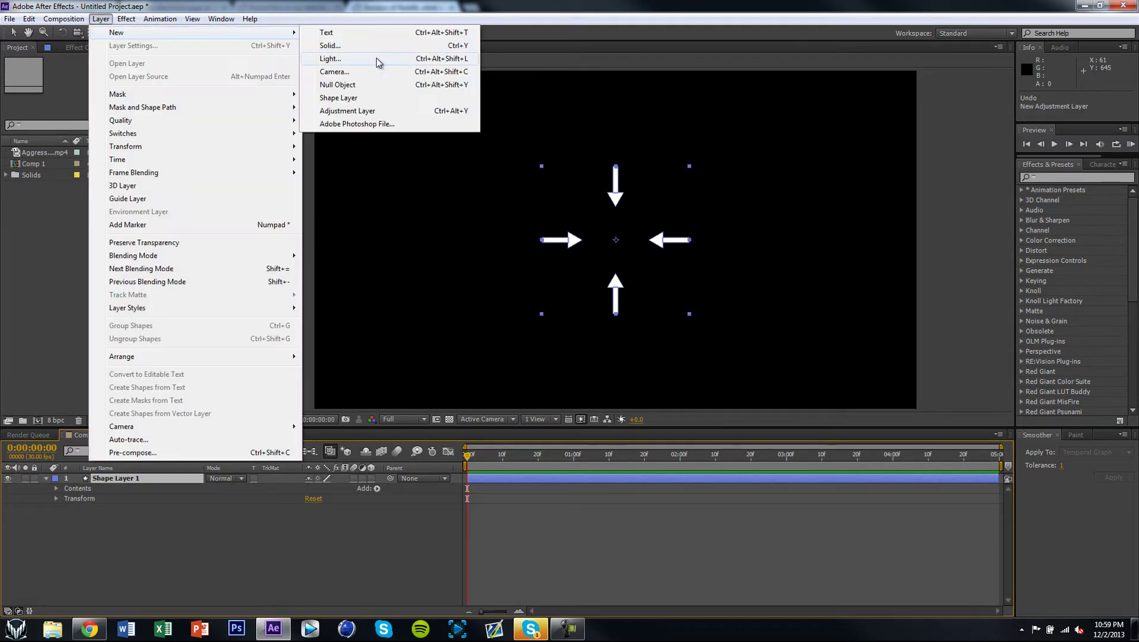
left_click(369, 98)
left_click(568, 628)
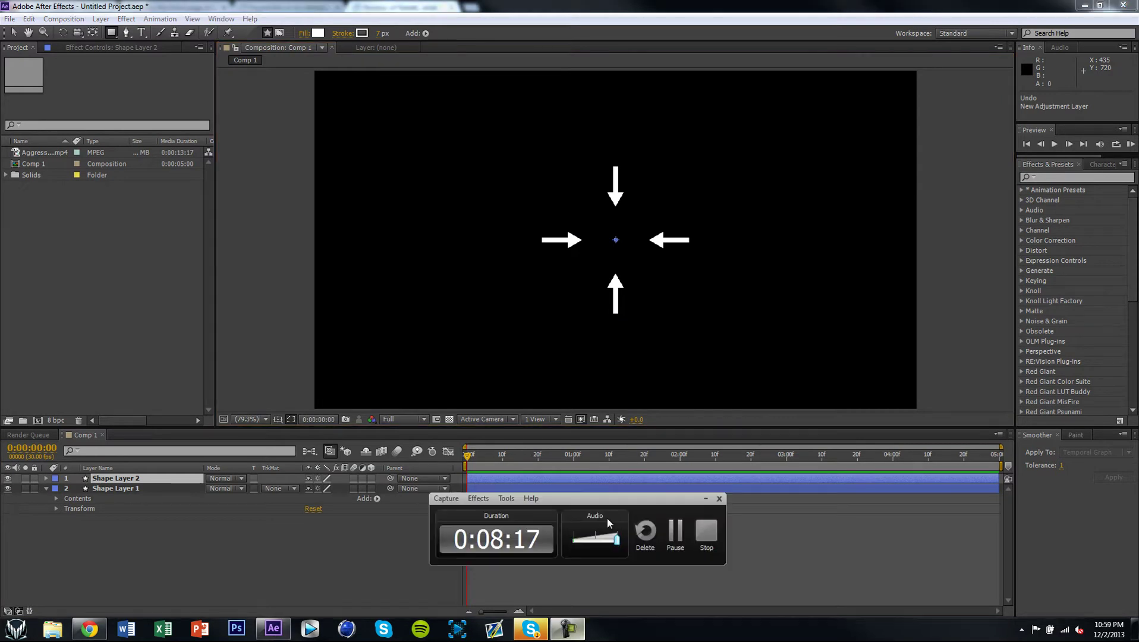
left_click(677, 542)
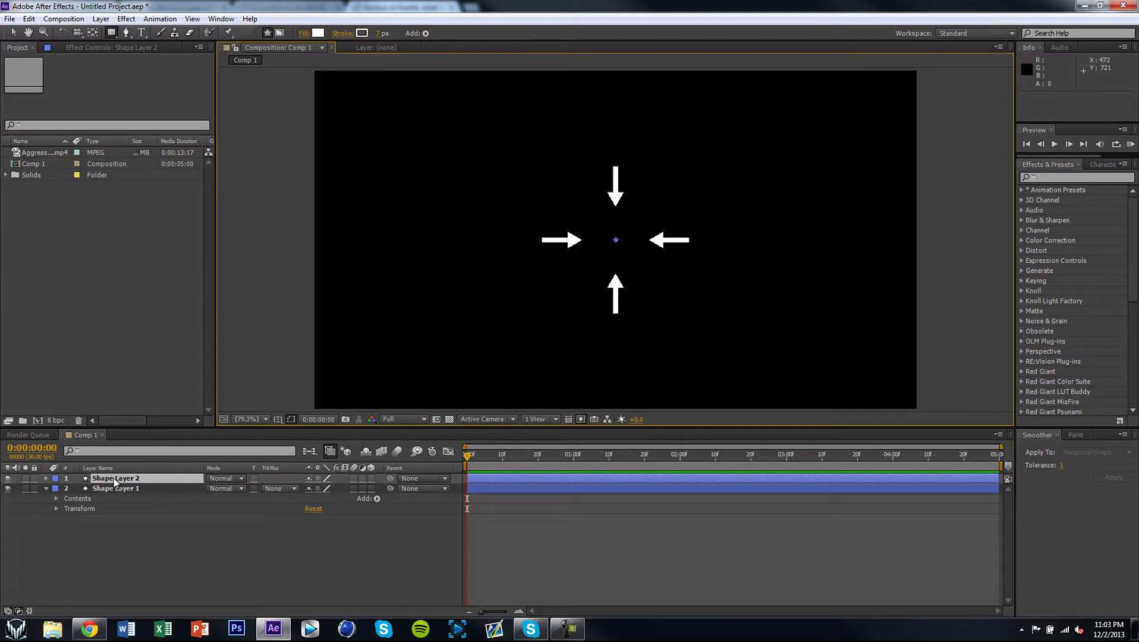
Add an ellipse path and a stroke to the contents of Shape Layer 2.
left_click(45, 478)
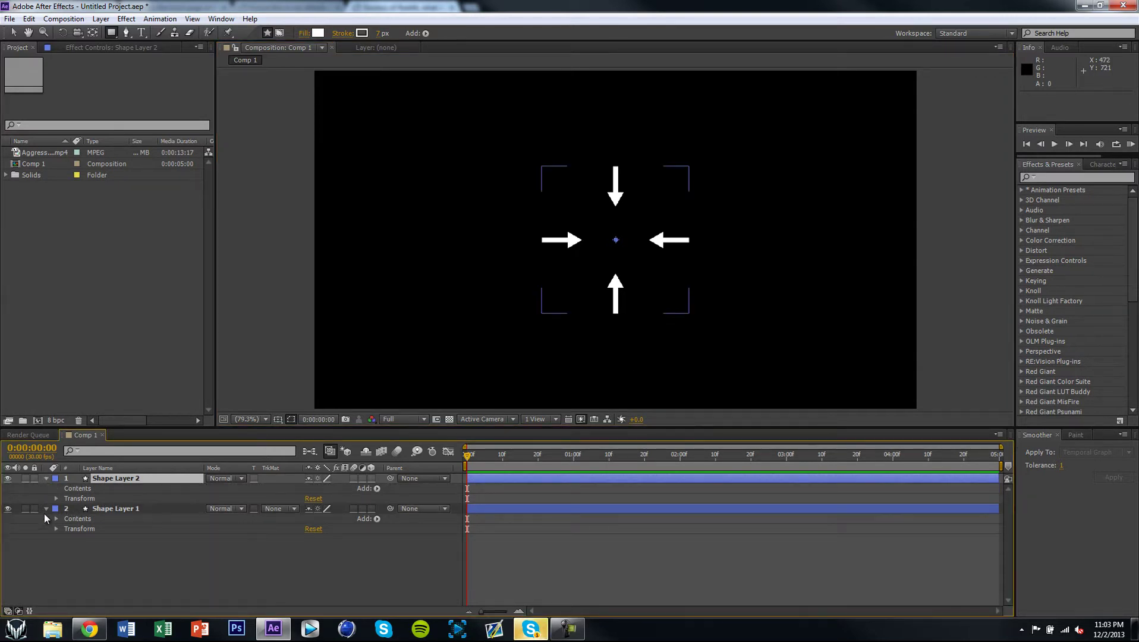
left_click(377, 488)
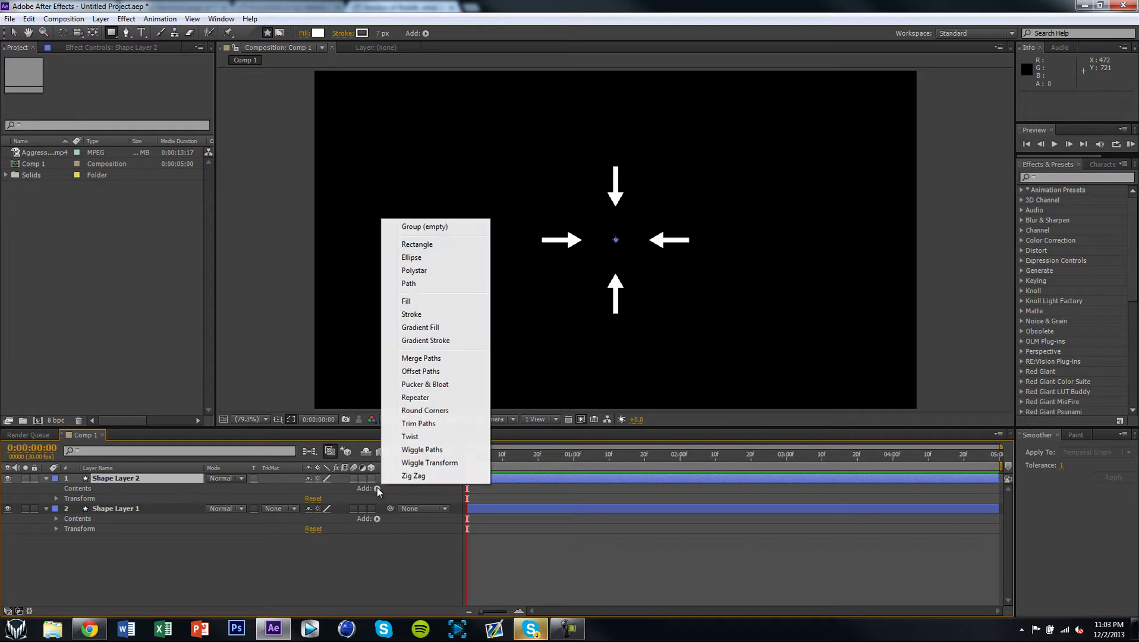
left_click(431, 256)
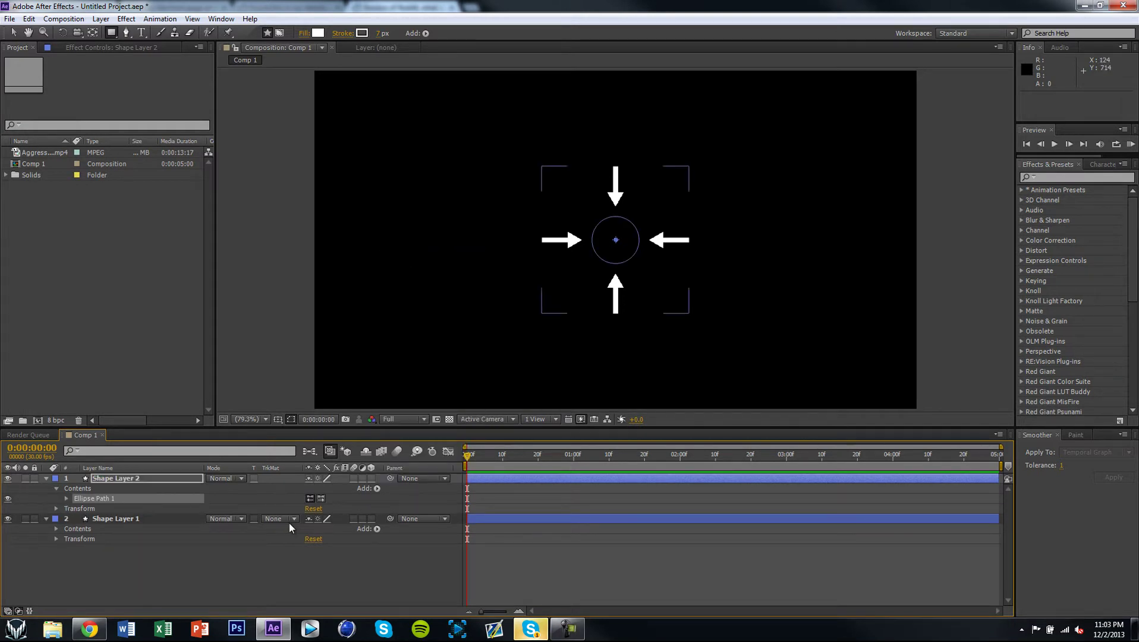
left_click(66, 498)
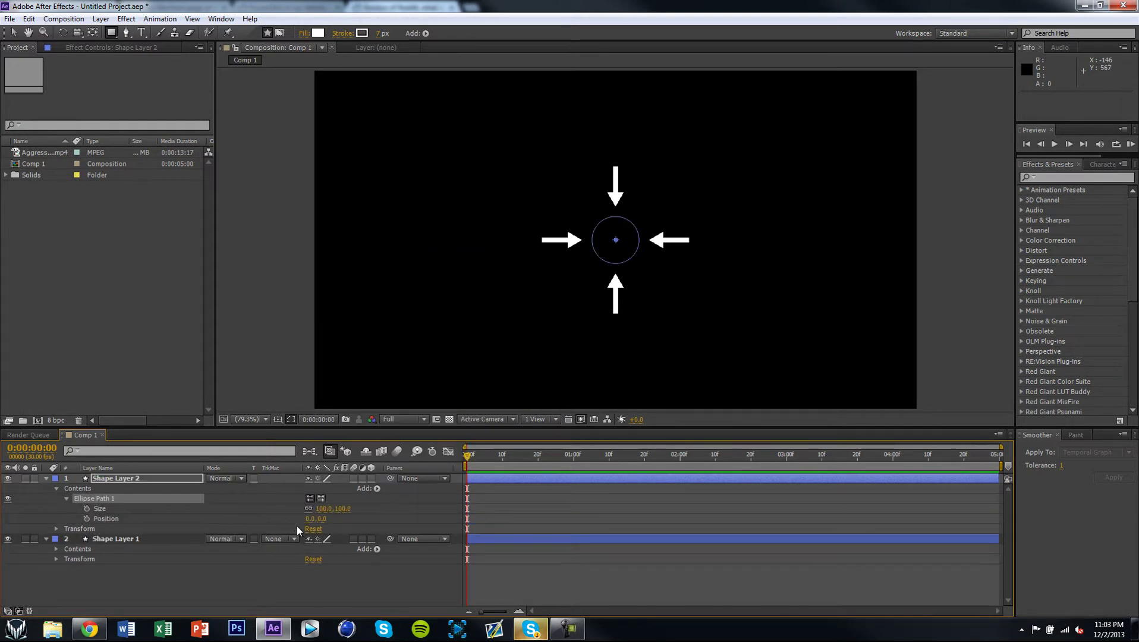
left_click(377, 488)
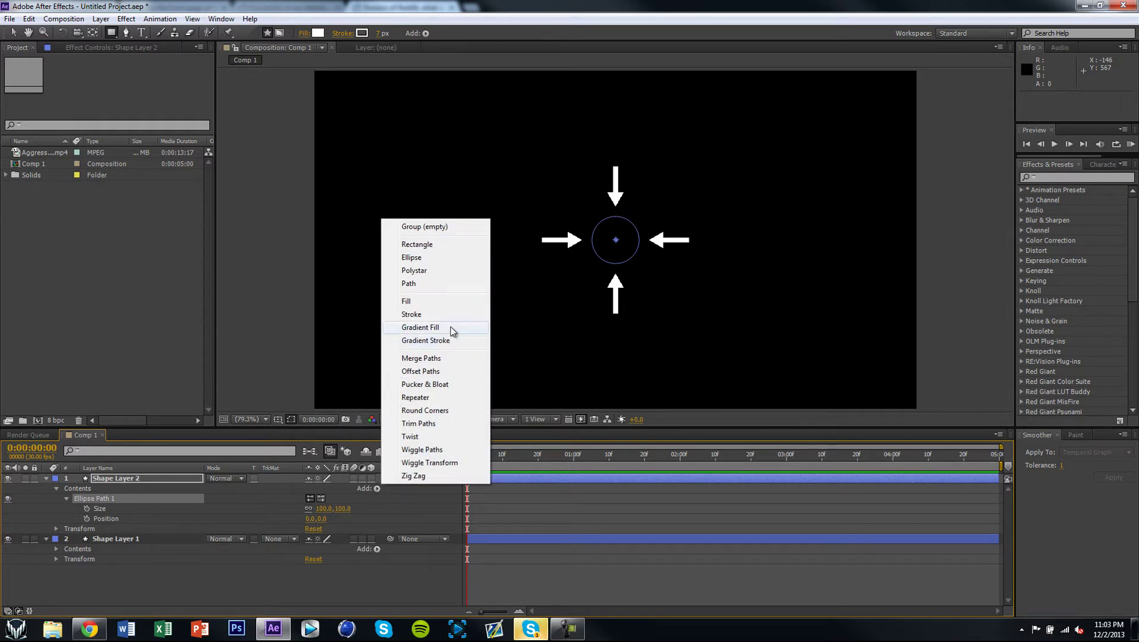
left_click(439, 314)
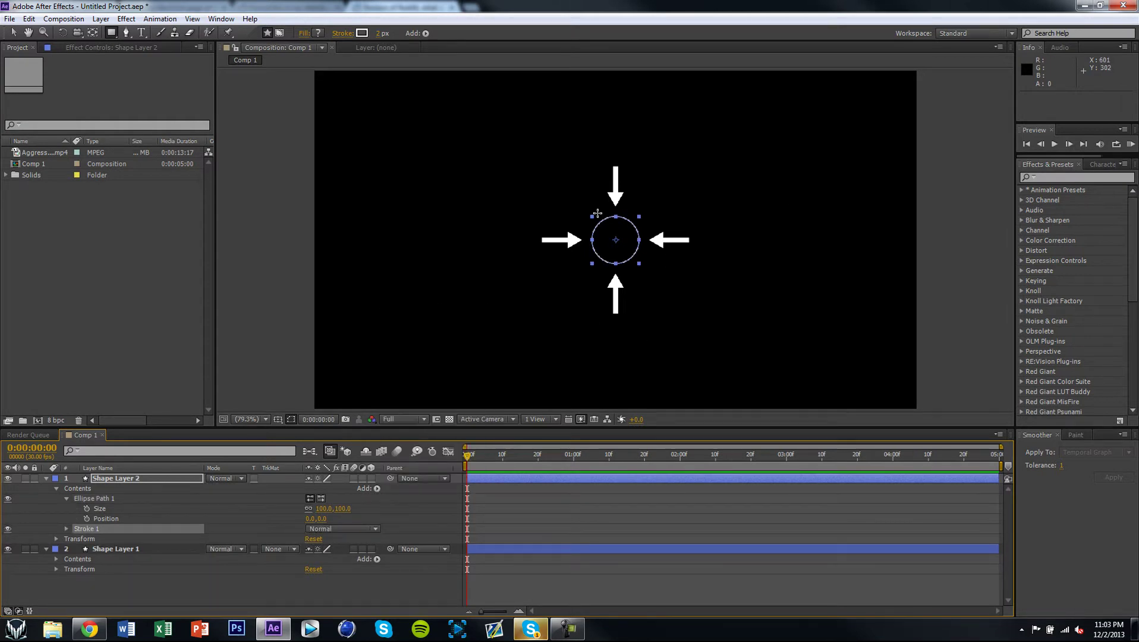
key("slash")
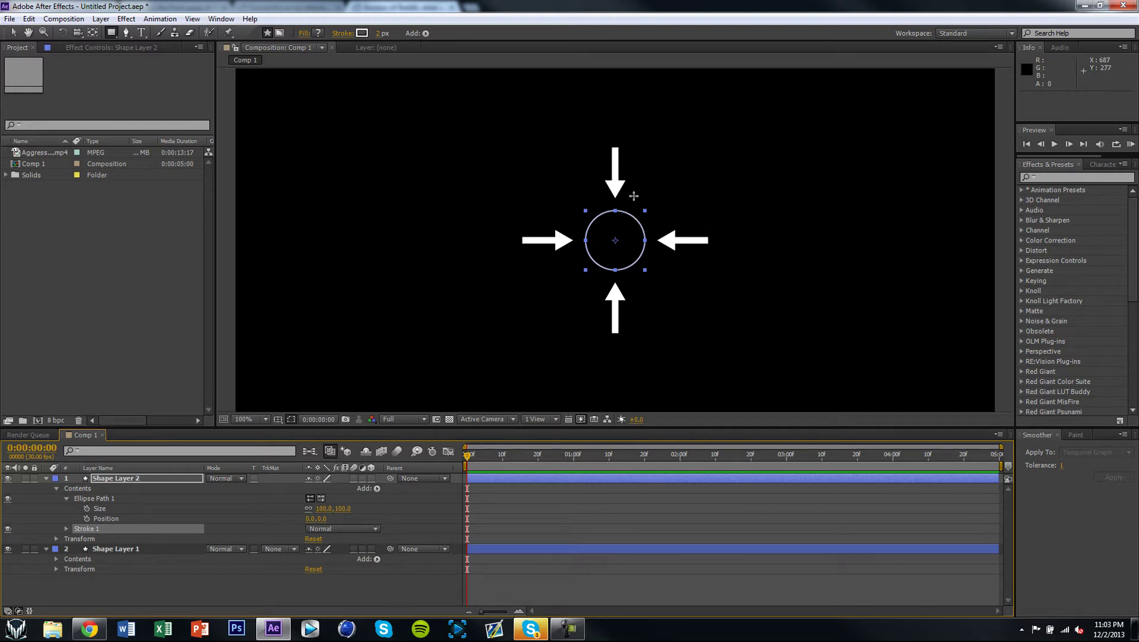
Enlarge Ellipse Path 1 of Shape Layer 2 to a size of 257 × 257.
left_click(116, 548)
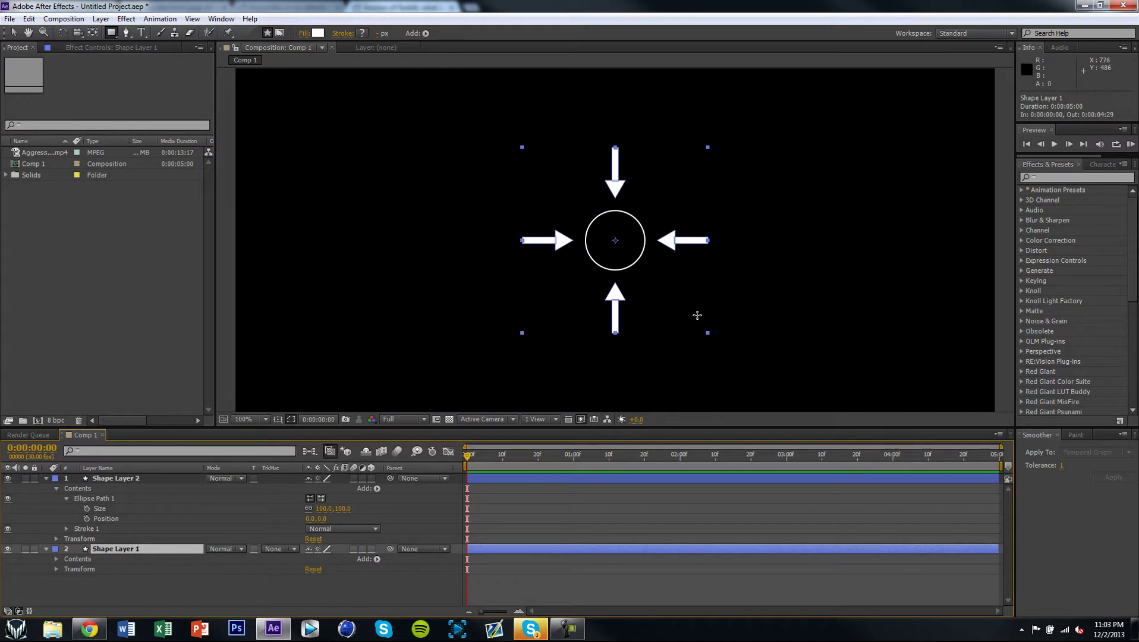
left_click(98, 503)
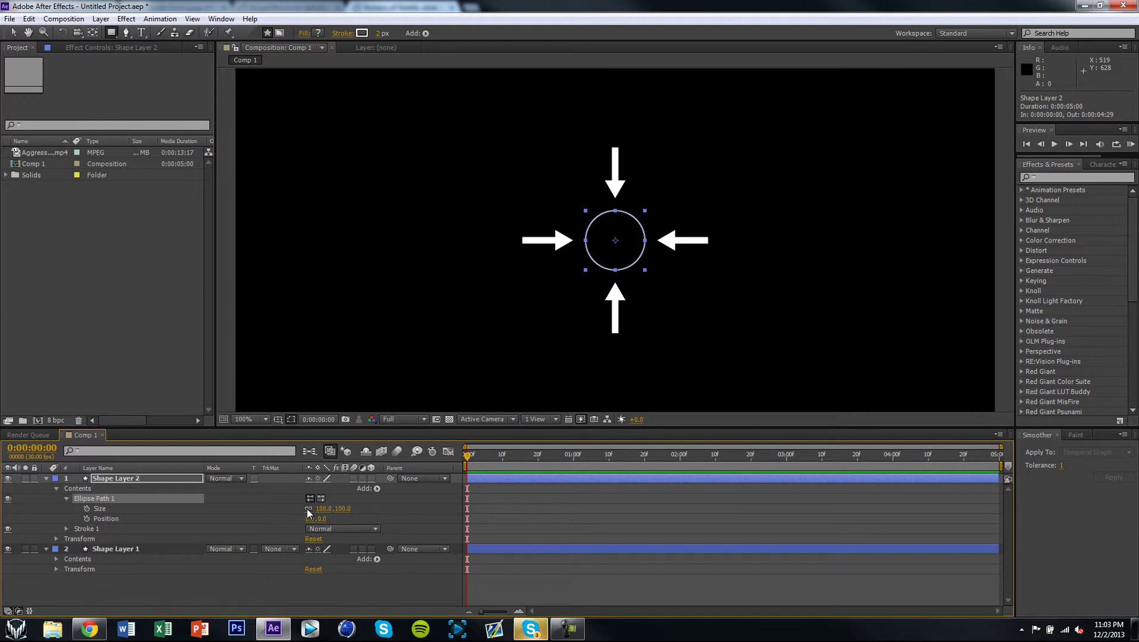
left_click_drag(327, 509, 422, 512)
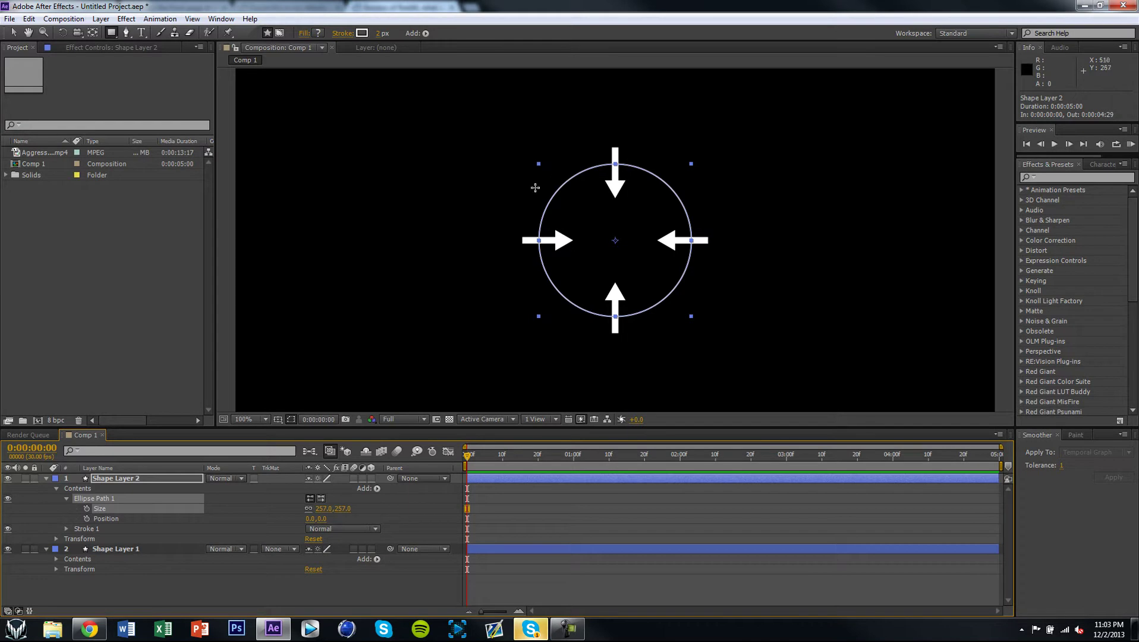
Set the stroke width of Stroke 1 on the circle to 5.
left_click(66, 528)
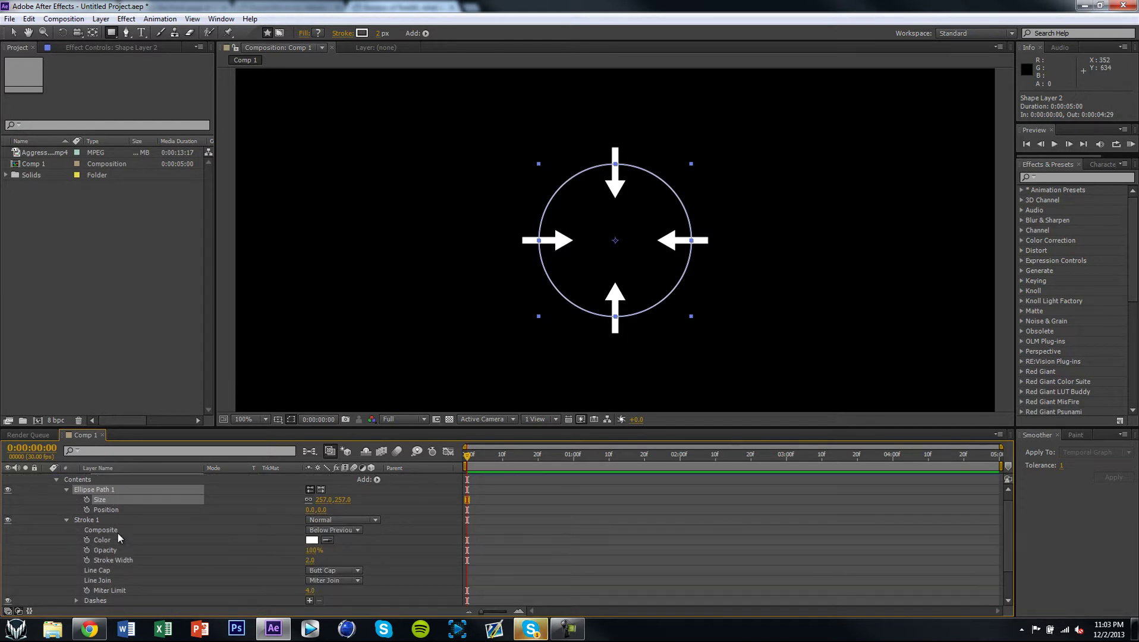
left_click(308, 561)
type("4")
key("Return")
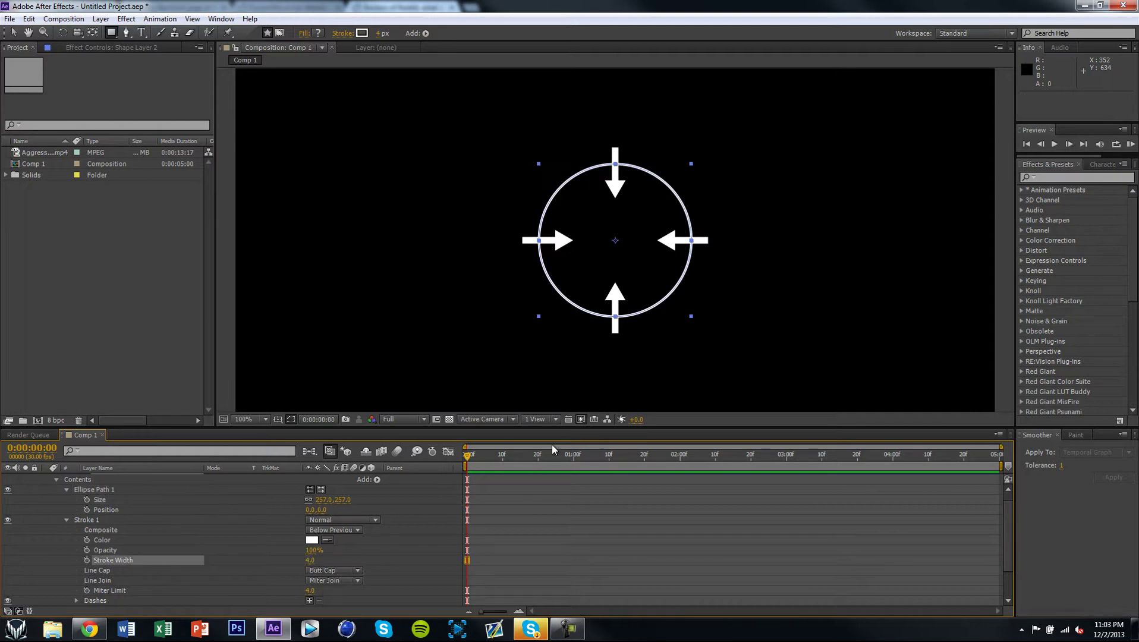
left_click(310, 560)
key("Return")
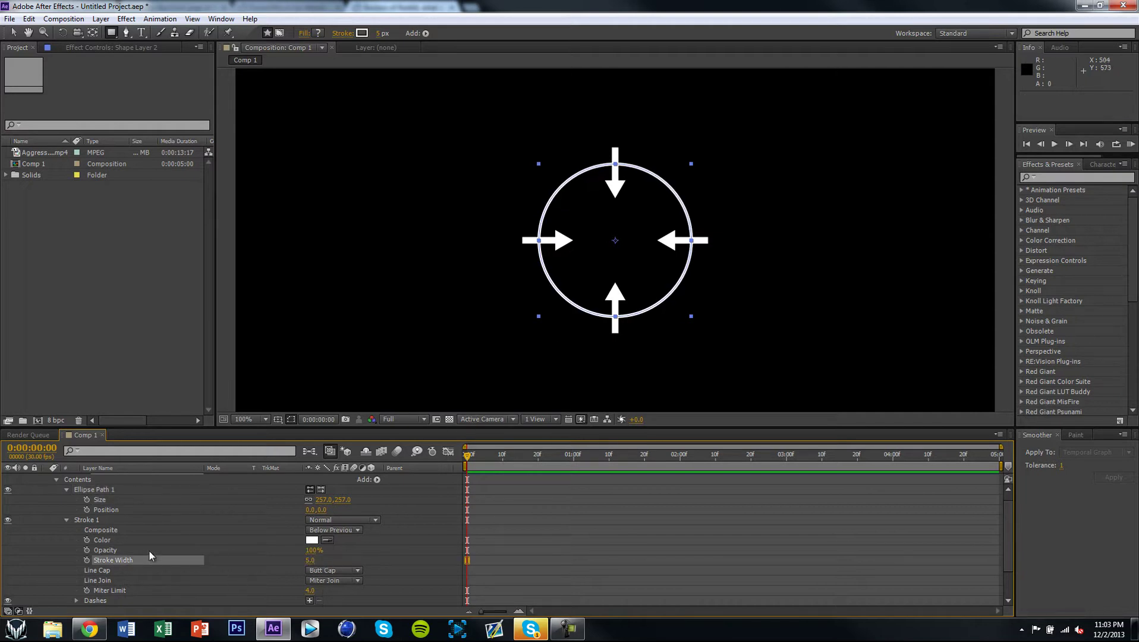
Add a dash to Stroke 1 so the circle is drawn with a dash length of 10.
left_click(66, 520)
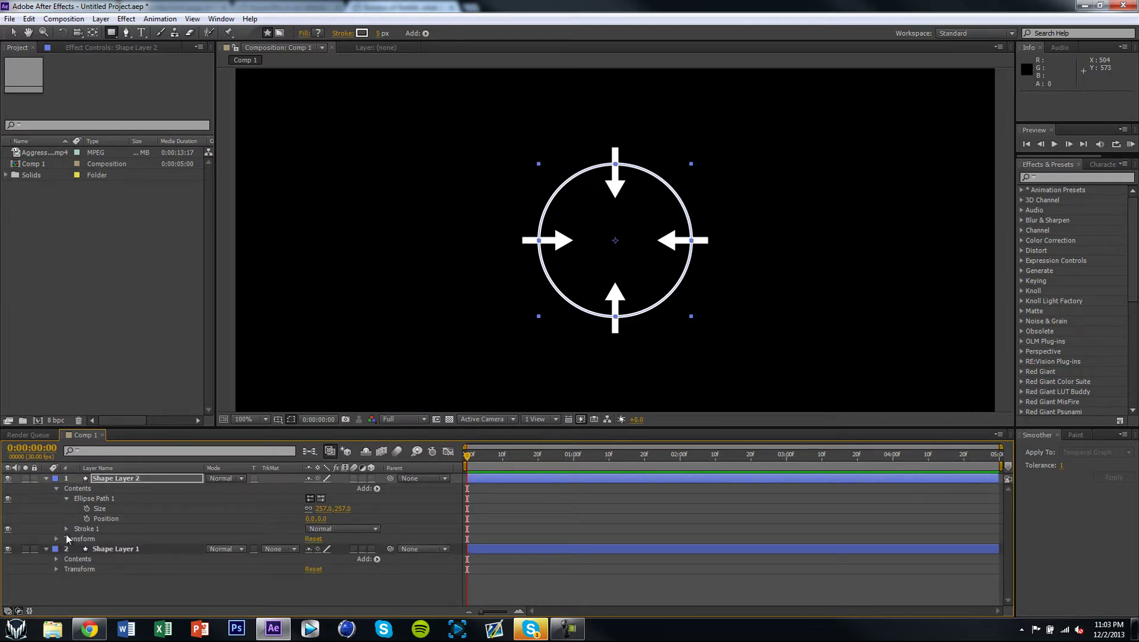
left_click(66, 528)
scroll(106, 528, "down", 2)
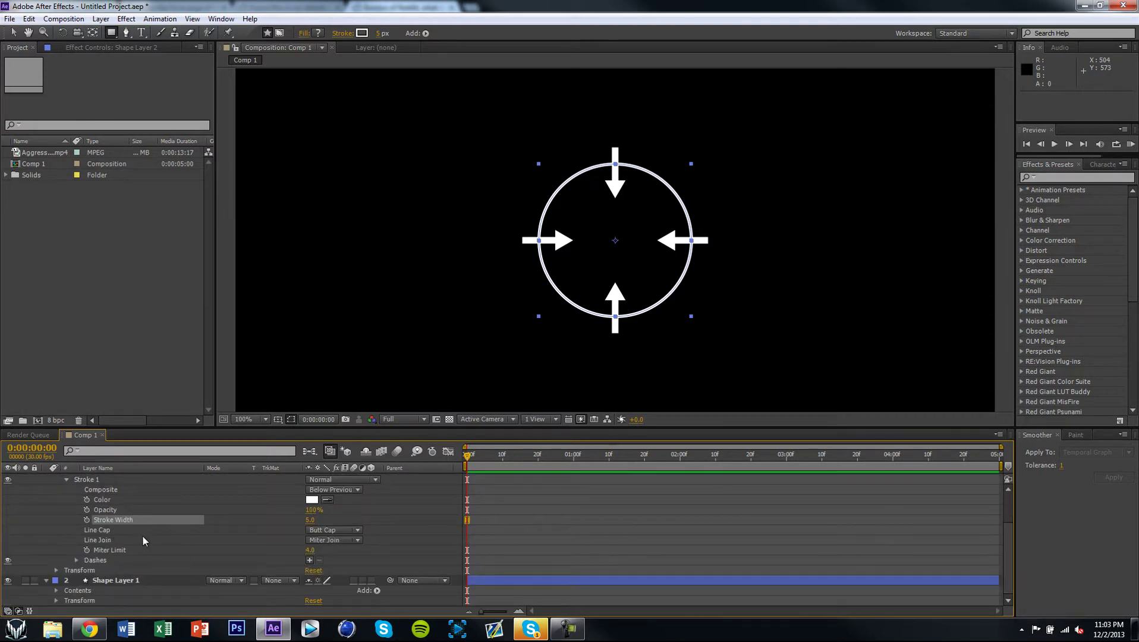
left_click(309, 560)
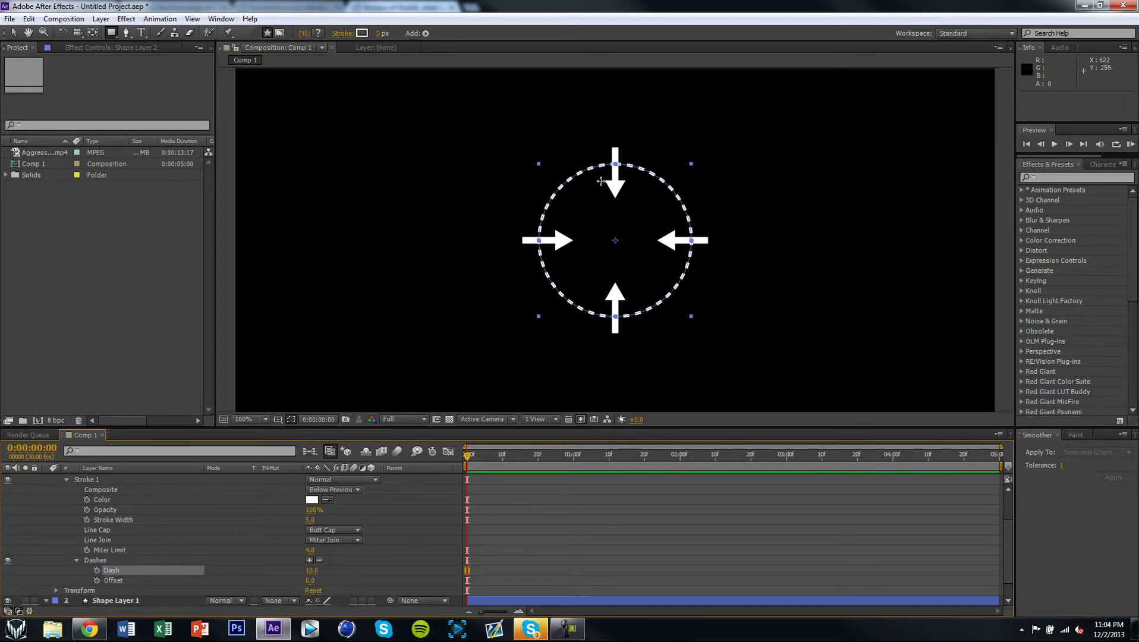
left_click(292, 419)
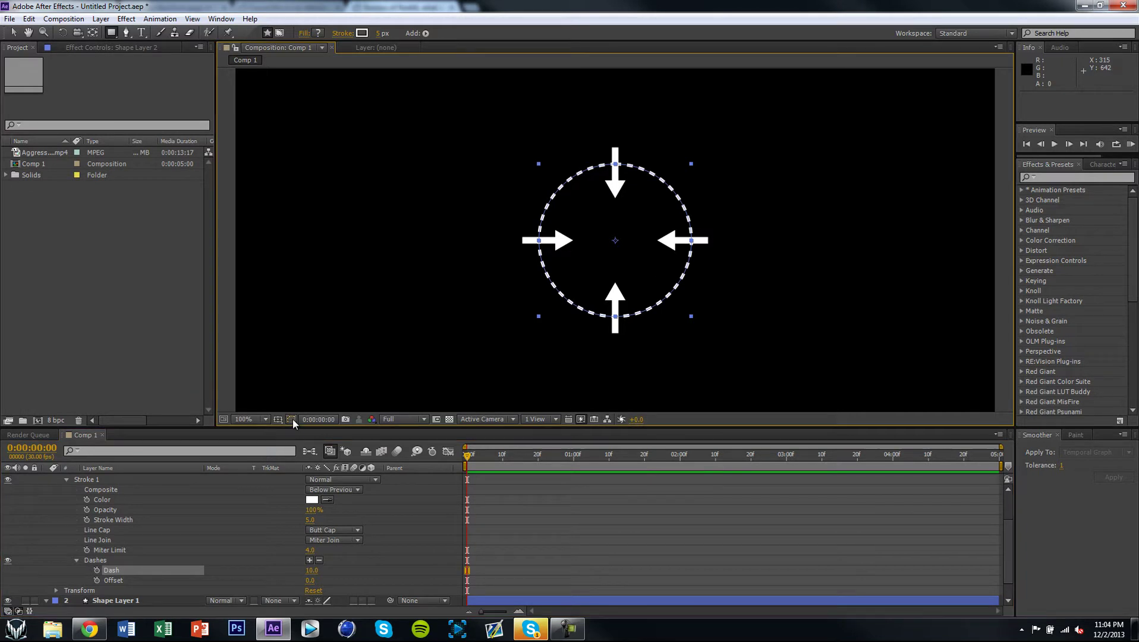
left_click(292, 419)
Move the collapsed dashed-circle layer below the arrow layer and hide the shape path outlines in the viewer.
scroll(34, 501, "up", 5)
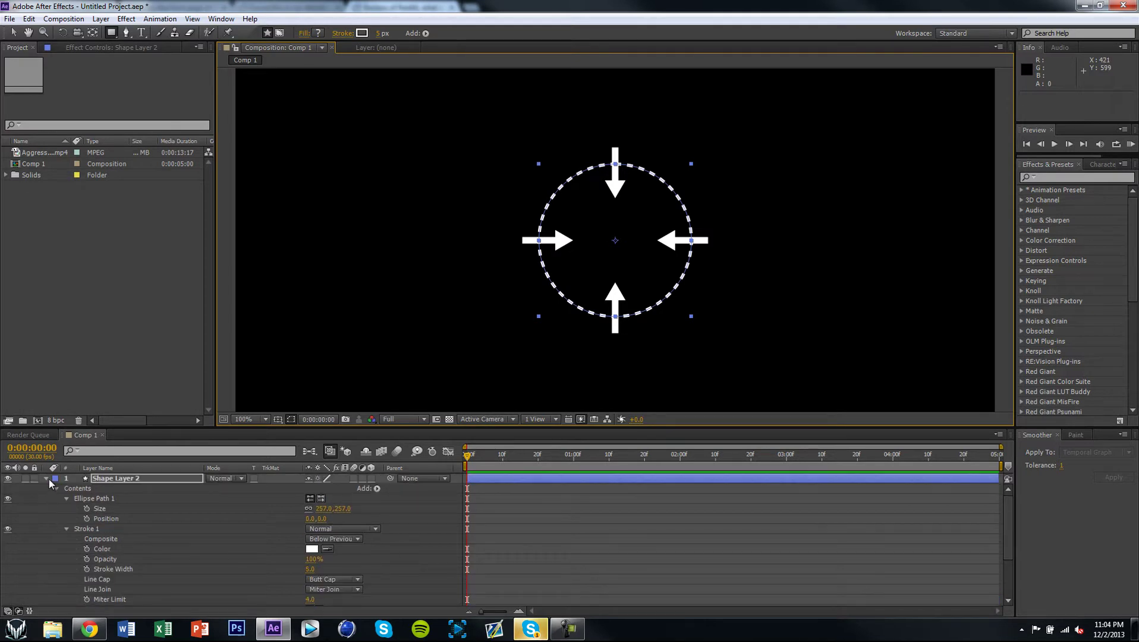
left_click(47, 478)
left_click_drag(114, 477, 122, 514)
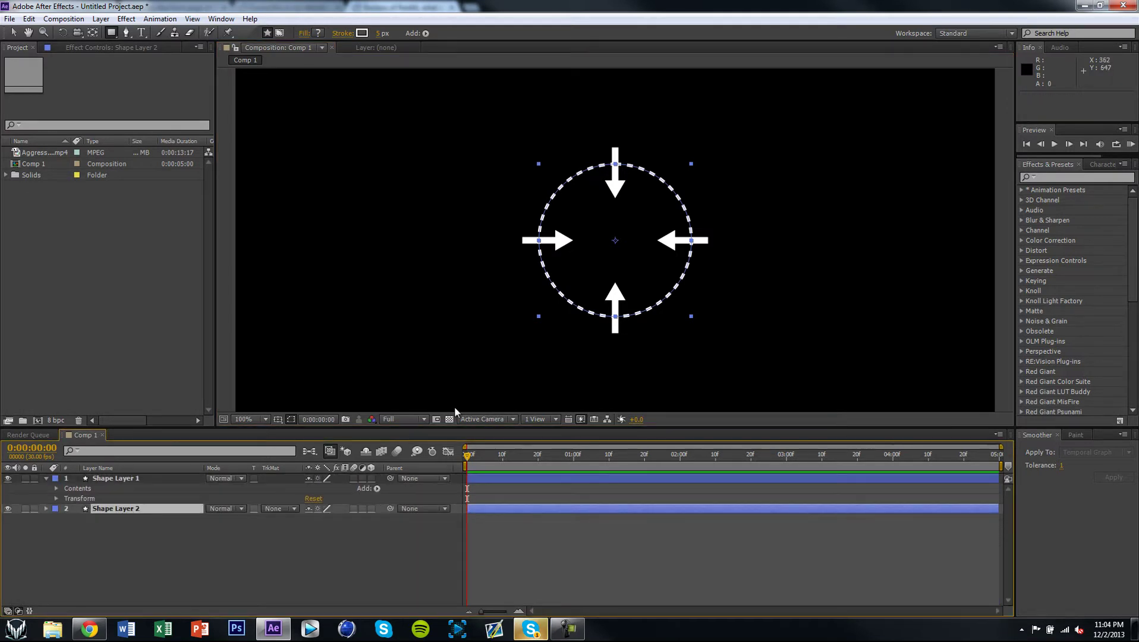
left_click(290, 420)
left_click(303, 540)
mouse_move(156, 507)
left_mouse_down()
mouse_move(143, 472)
mouse_move(142, 502)
left_mouse_up()
left_click_drag(141, 502, 140, 480)
left_click_drag(140, 479, 140, 505)
left_click_drag(472, 459, 851, 480)
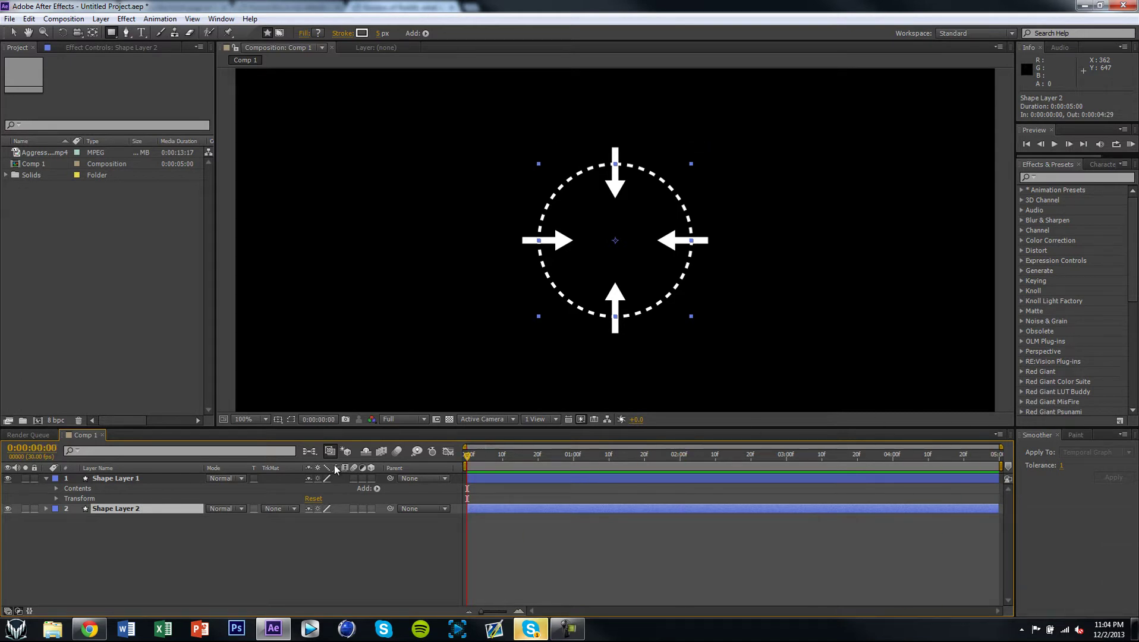
left_click(961, 453)
left_click_drag(975, 454, 758, 472)
mouse_move(914, 470)
left_mouse_down()
mouse_move(1009, 464)
mouse_move(906, 472)
left_mouse_up()
Expand the contents of Shape Layer 1, collapse Group 3 and reveal the layer's transform properties.
left_click(127, 480)
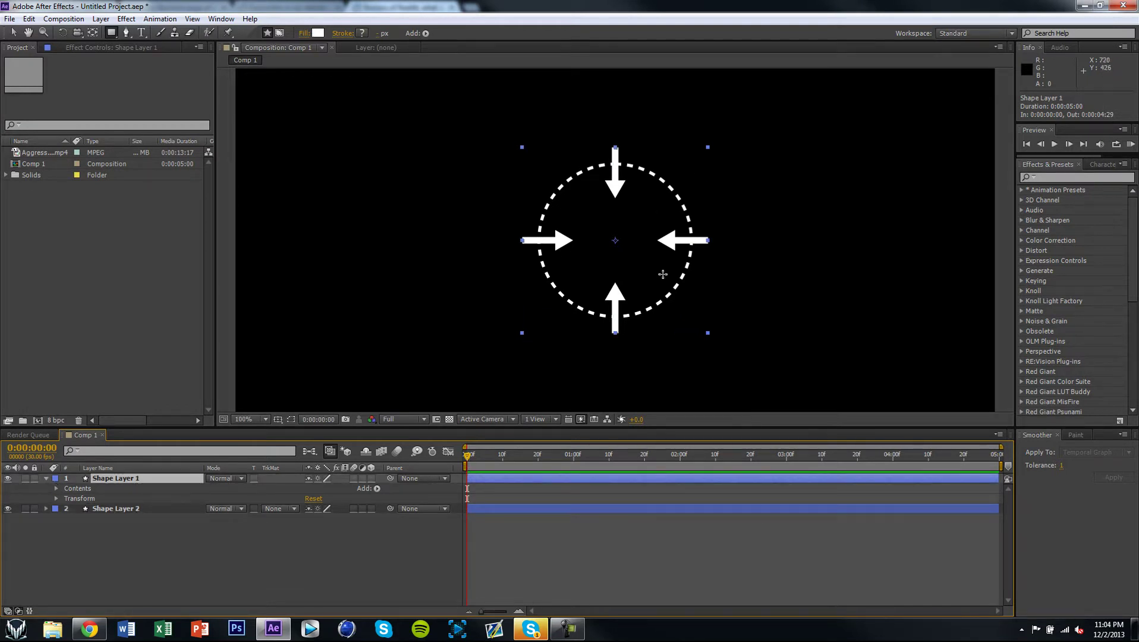
left_click(54, 486)
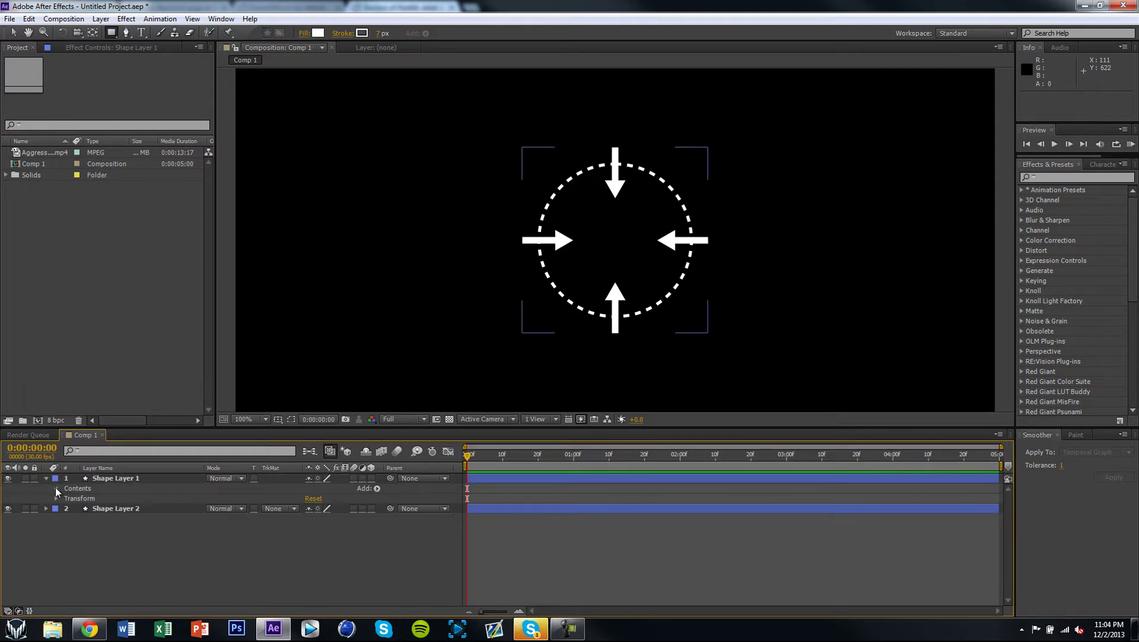
left_click(55, 487)
left_click(66, 489)
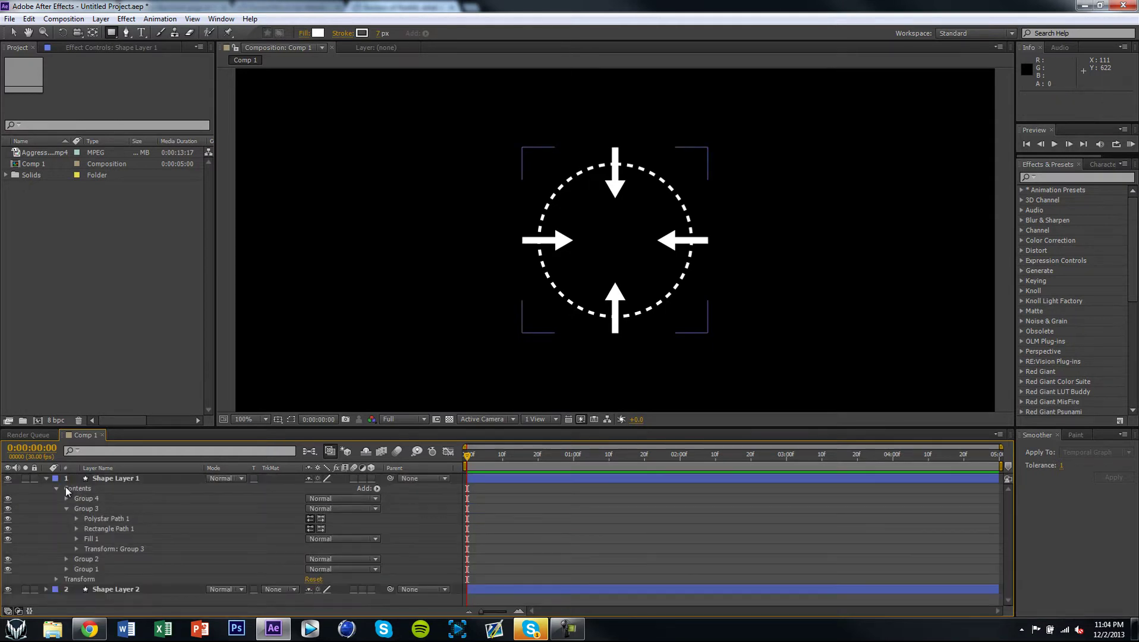
left_click(66, 509)
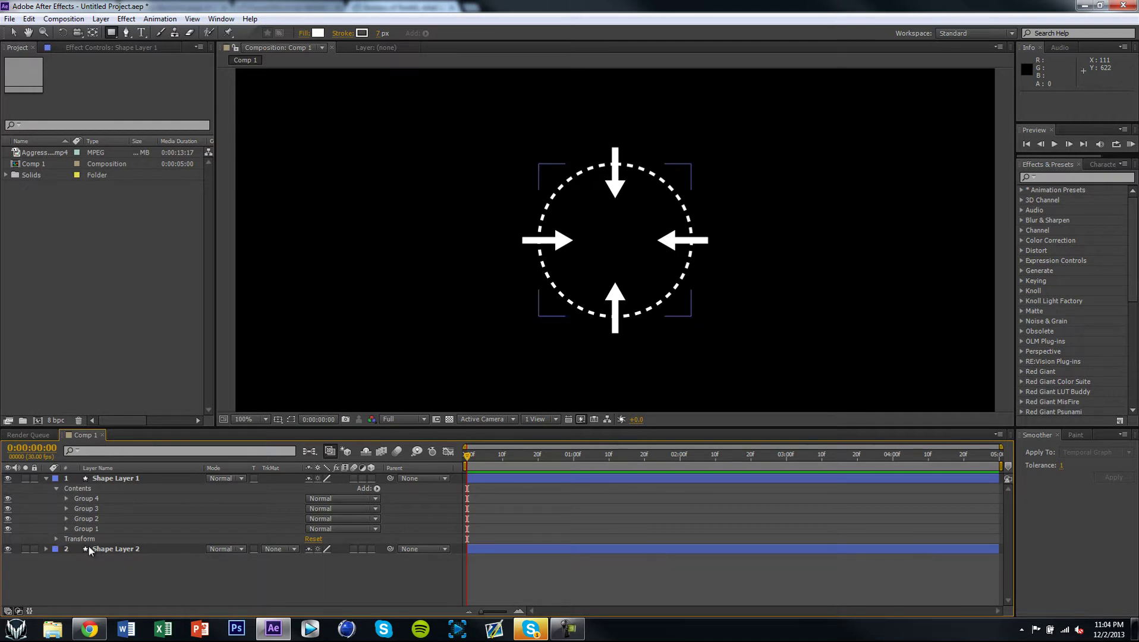
left_click(56, 539)
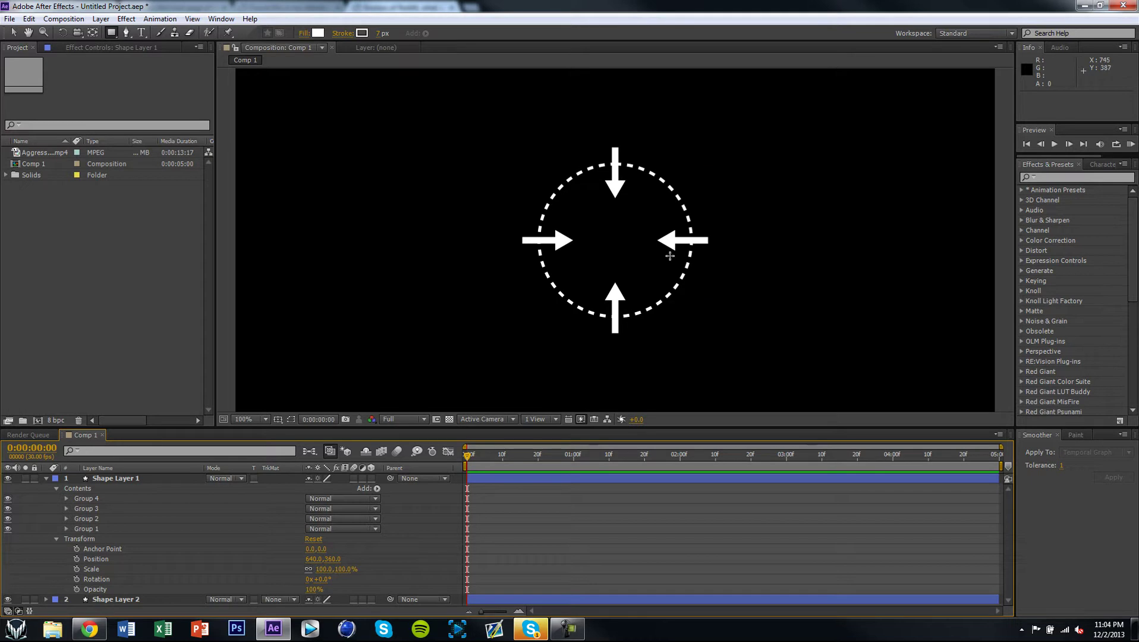
Solo Shape Layer 1 so only the four arrows show in the composition.
left_click(25, 478)
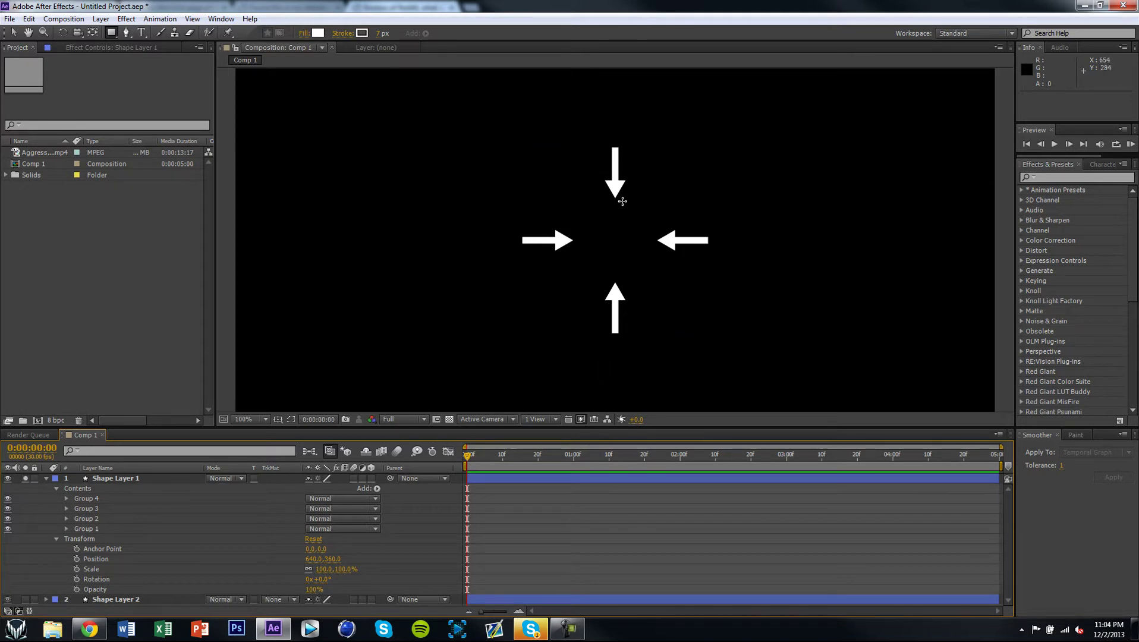
left_click_drag(488, 459, 648, 457)
left_click_drag(781, 457, 372, 471)
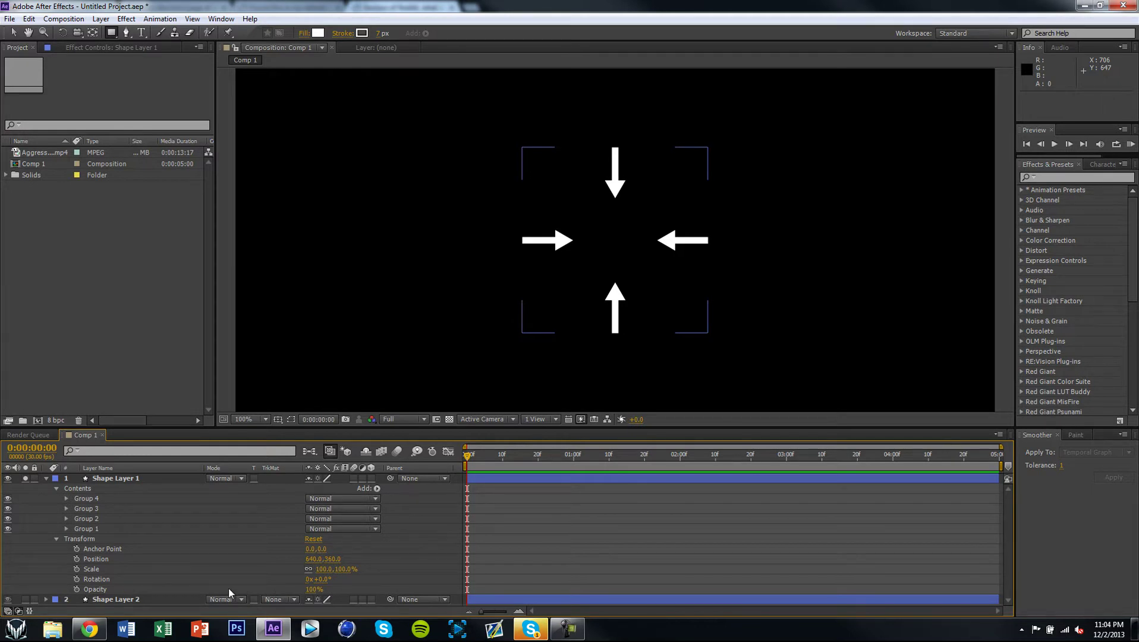
Try the expression time*5 on the Scale property of Shape Layer 1 and scrub through the timeline.
left_click(76, 568, "alt")
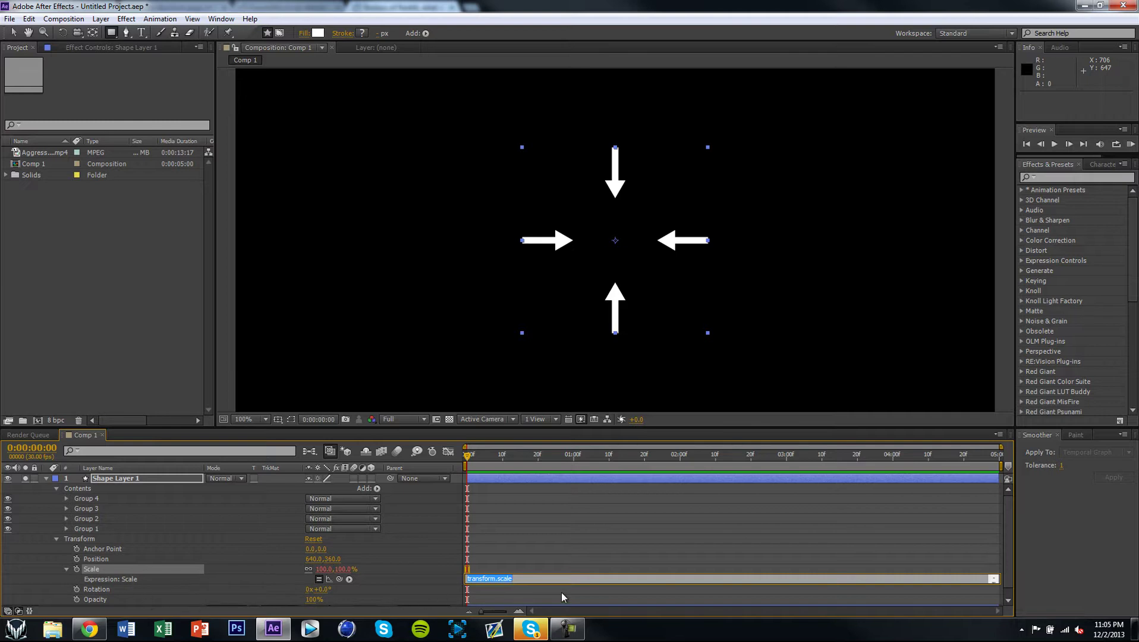
type("time")
type("10")
key("BackSpace")
key("BackSpace")
type("5")
left_click(506, 454)
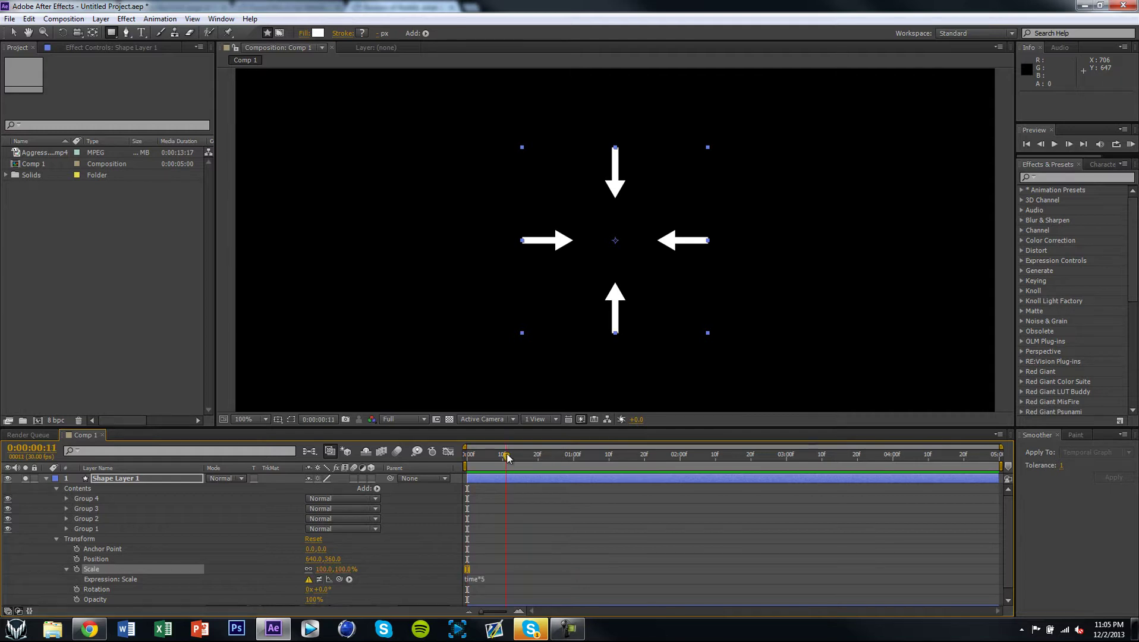
left_click(685, 351)
left_click_drag(509, 467, 448, 464)
left_click_drag(721, 463, 408, 461)
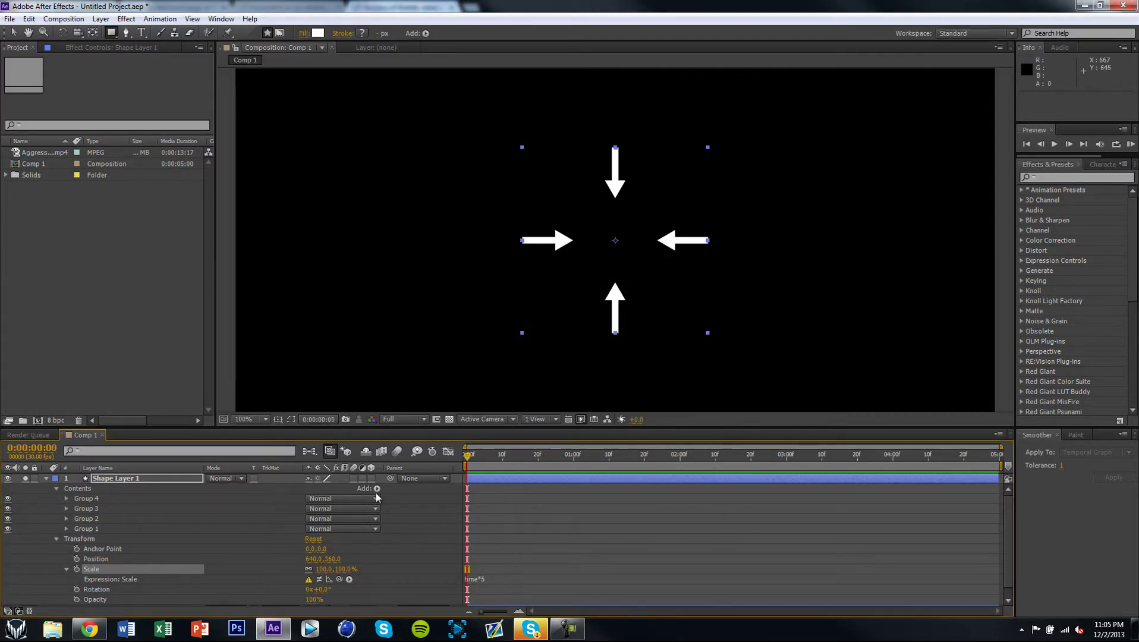
Clear the time*5 expression from Scale and restore the default transform.scale expression.
left_click(123, 581)
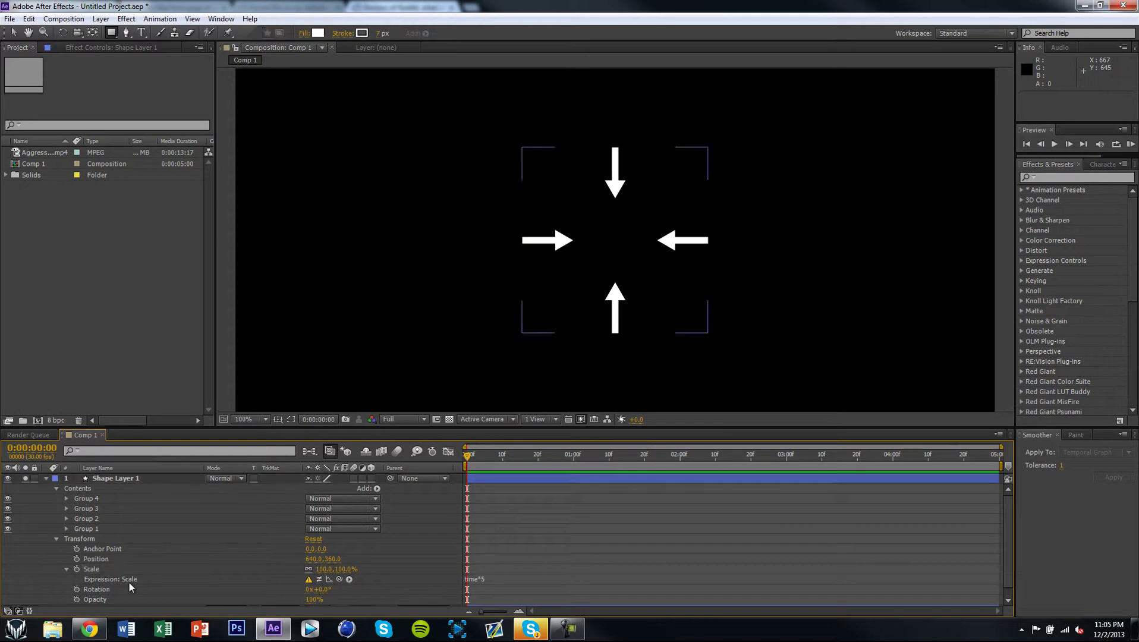
left_click(92, 569)
left_click(493, 579)
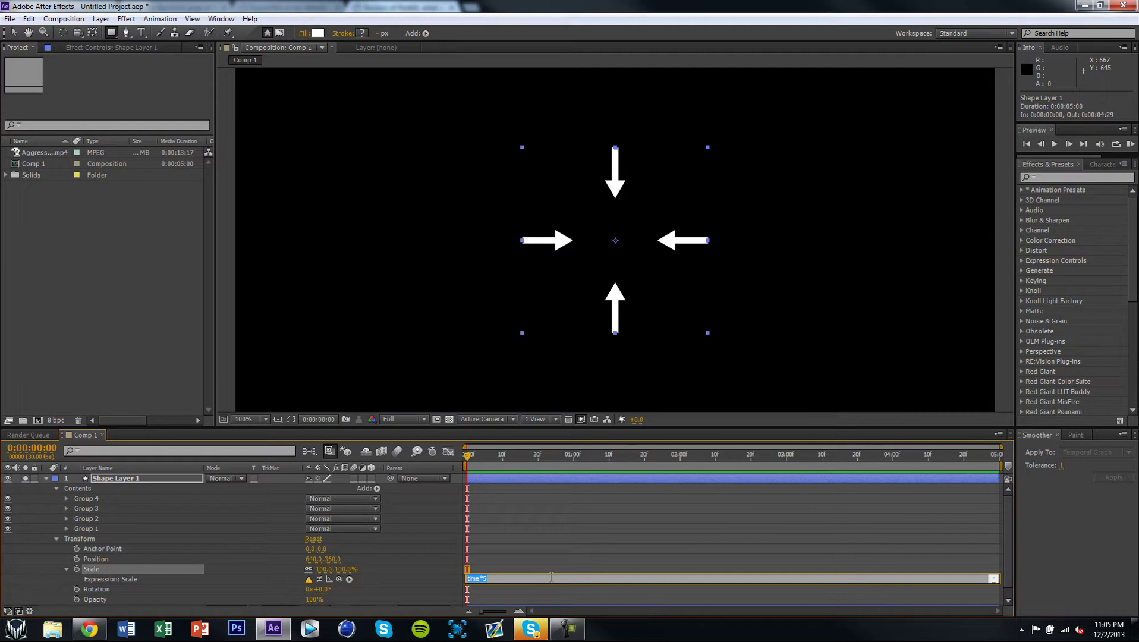
key("BackSpace")
left_click(77, 571)
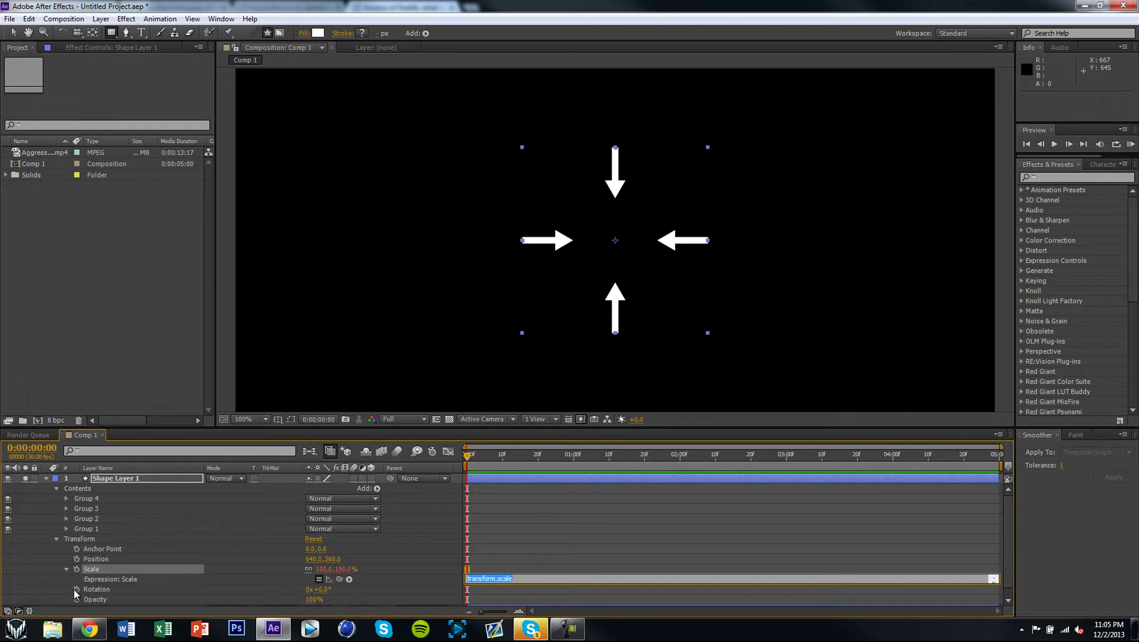
Add the expression time*5 to the Rotation property of Shape Layer 1 and scrub the start of the timeline.
left_click(76, 589, "alt")
type("time")
type("*10")
key("BackSpace")
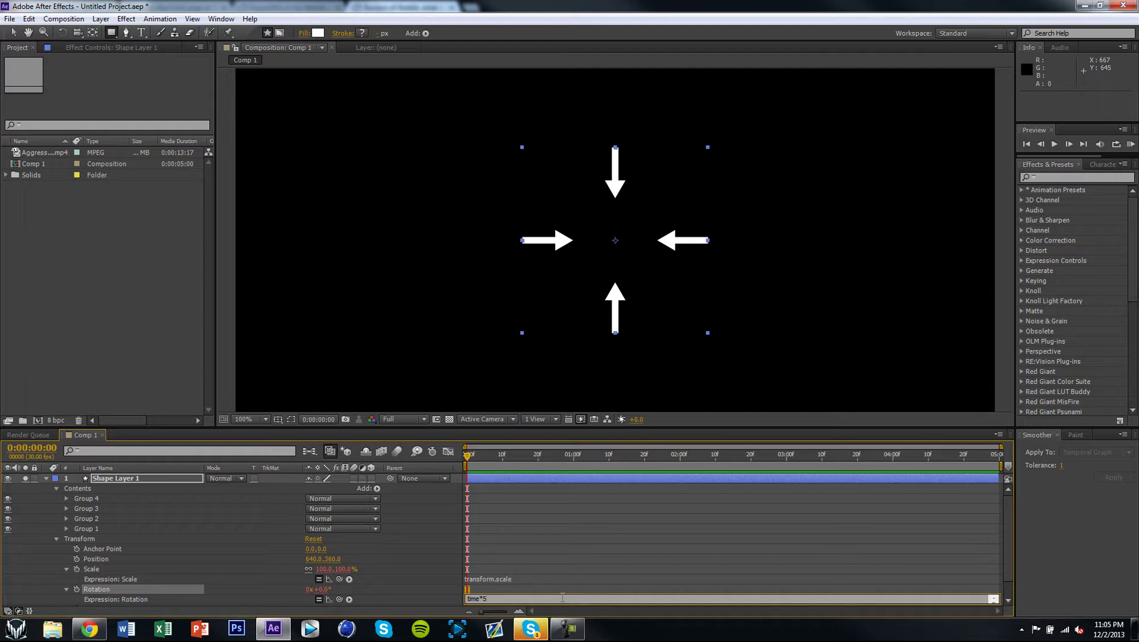
mouse_move(478, 456)
left_mouse_down()
mouse_move(862, 479)
mouse_move(470, 476)
left_mouse_up()
Change the Rotation expression of Shape Layer 1 to time*10.
left_click(490, 599)
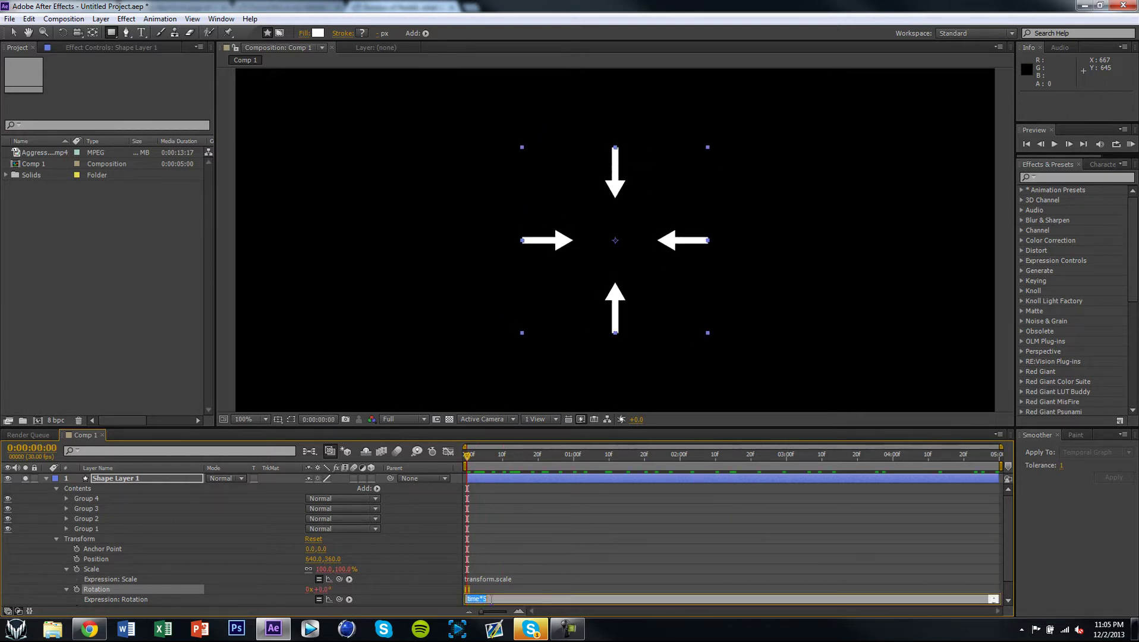
key("BackSpace")
type("10")
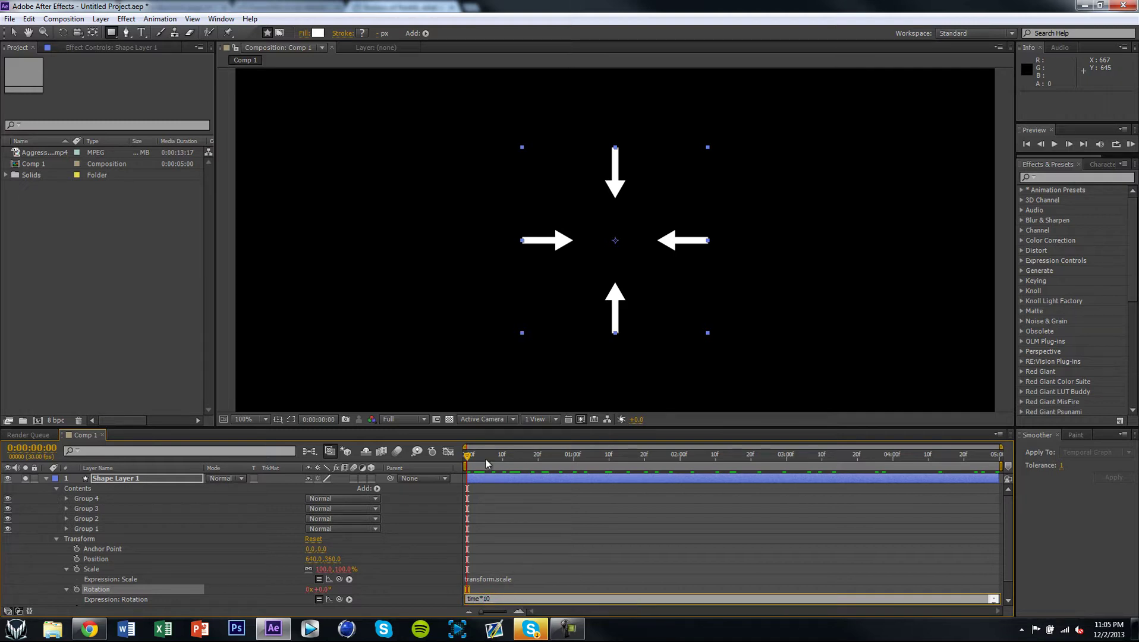
key("KP_Enter")
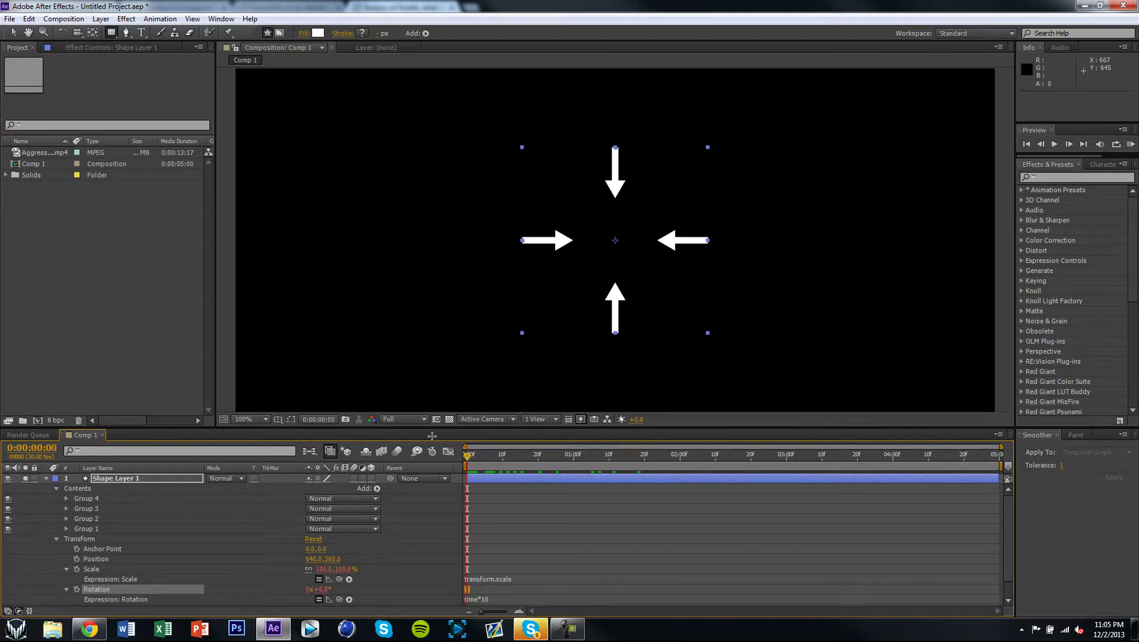
Run a RAM preview of the rotating arrows, stop playback and return to the start of the composition.
left_click(58, 19)
mouse_move(268, 164)
left_click(321, 164)
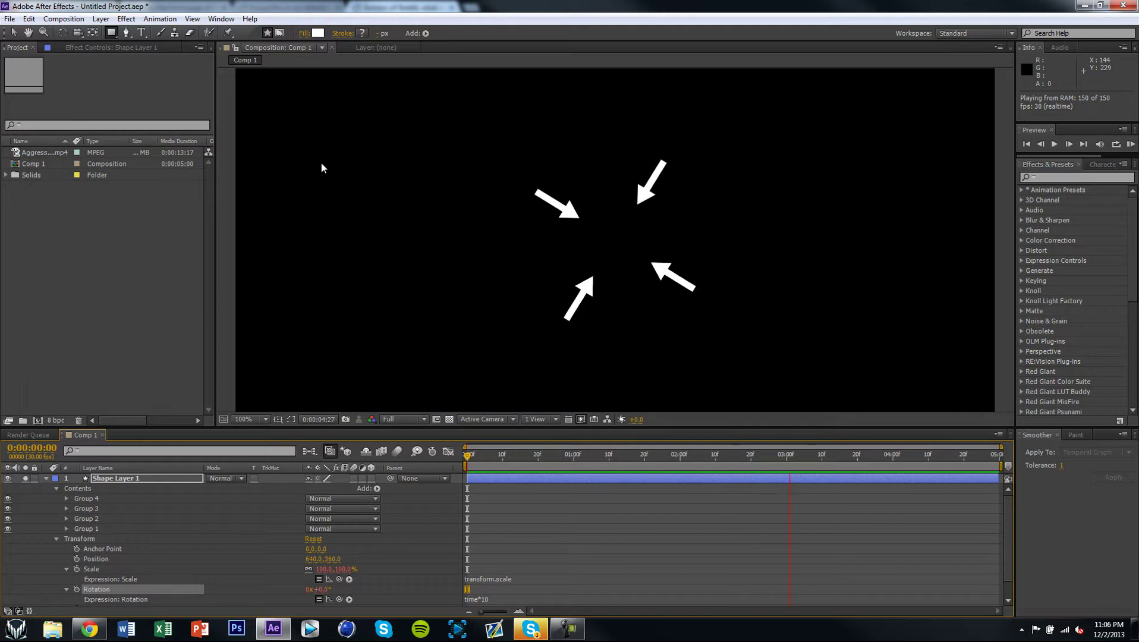
left_click_drag(493, 463, 467, 463)
key("space")
key("space")
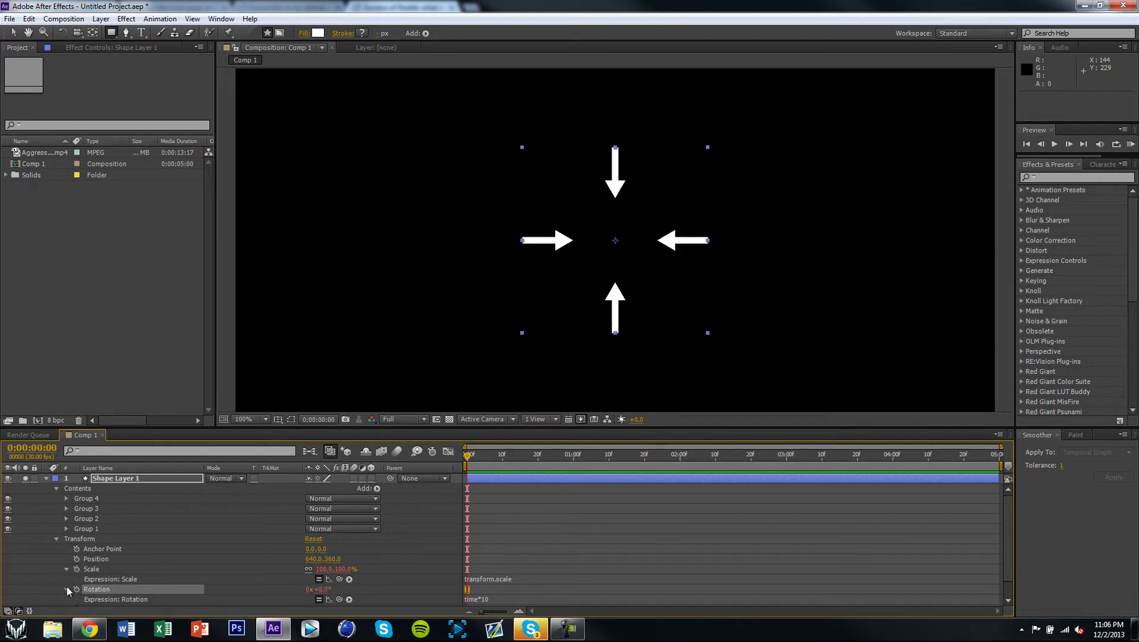
Collapse the Rotation expression, scrub to the end of the composition and back, and play the rotation from the start.
left_click(66, 589)
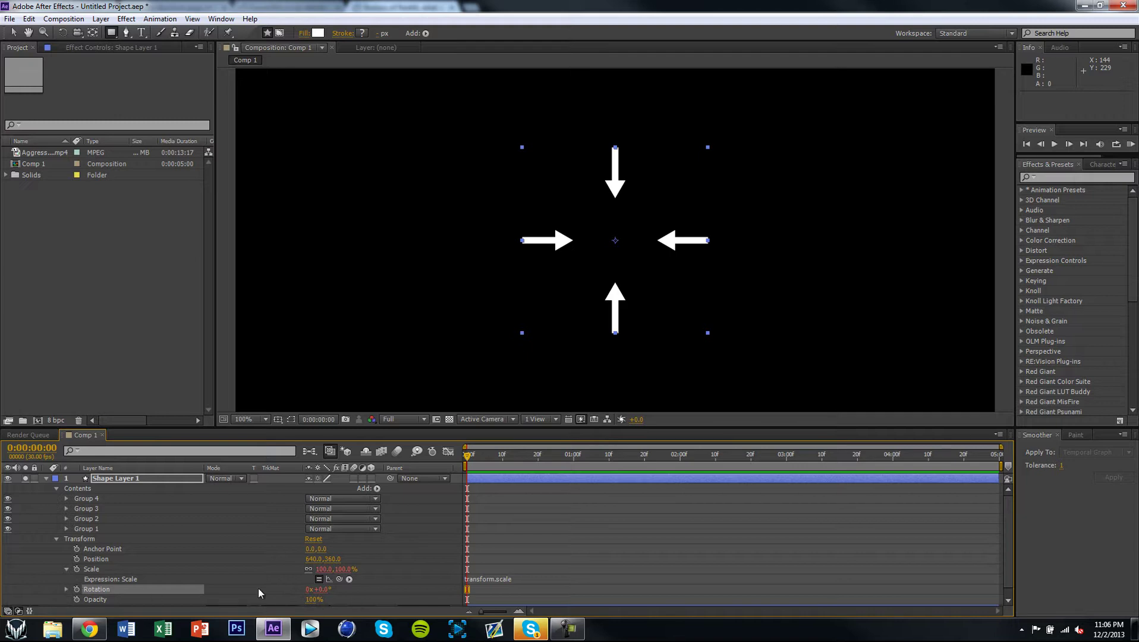
left_click_drag(600, 455, 1025, 456)
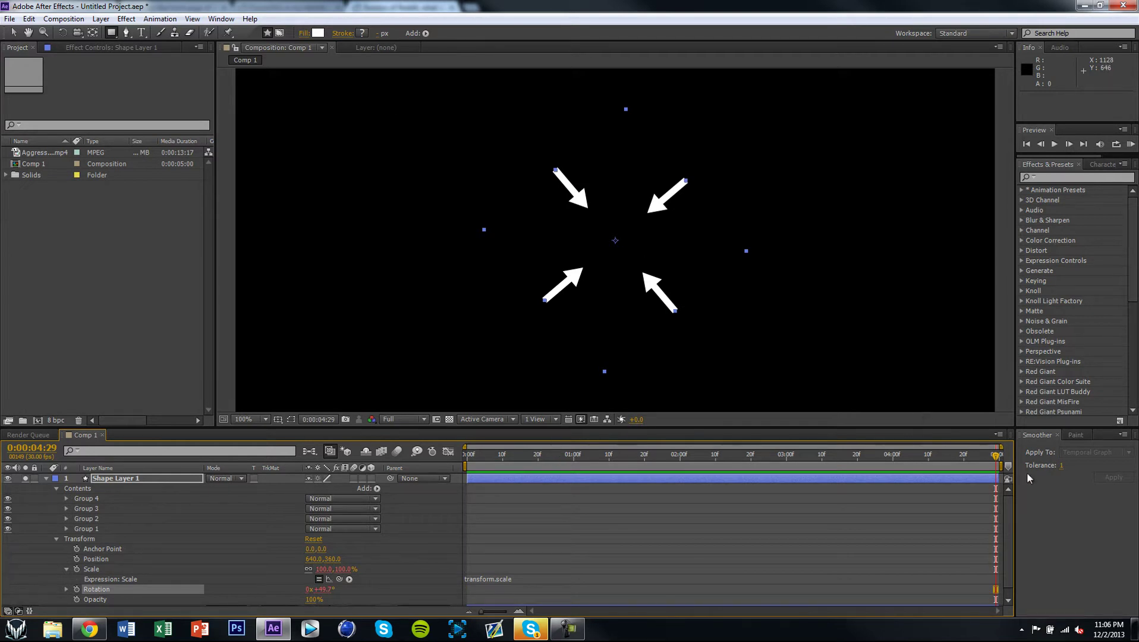
left_click_drag(996, 459, 468, 458)
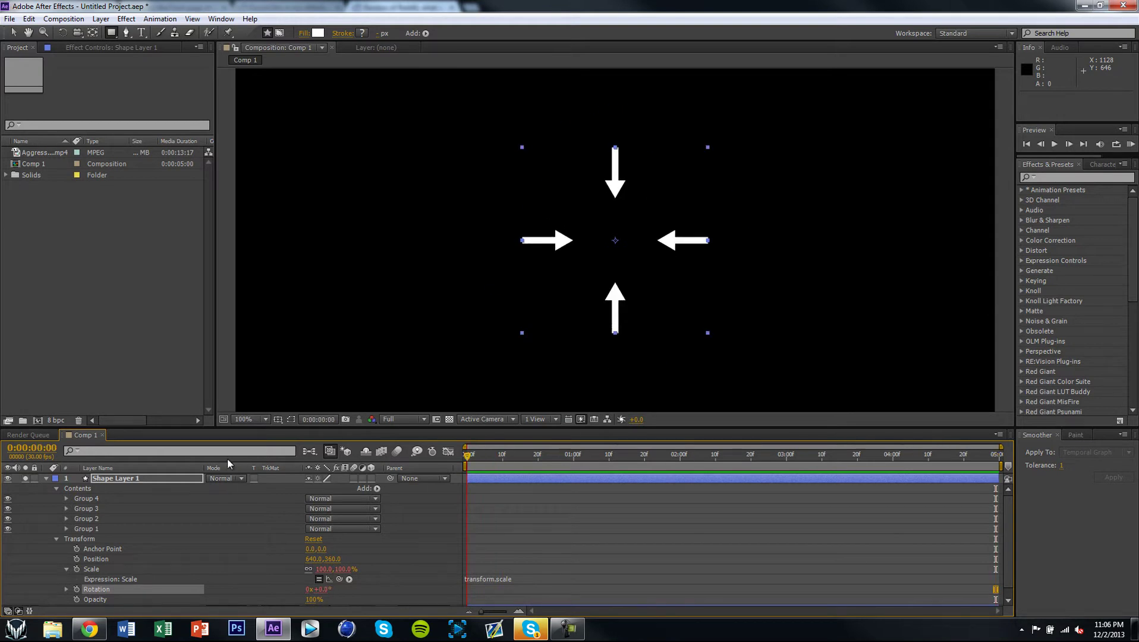
key("space")
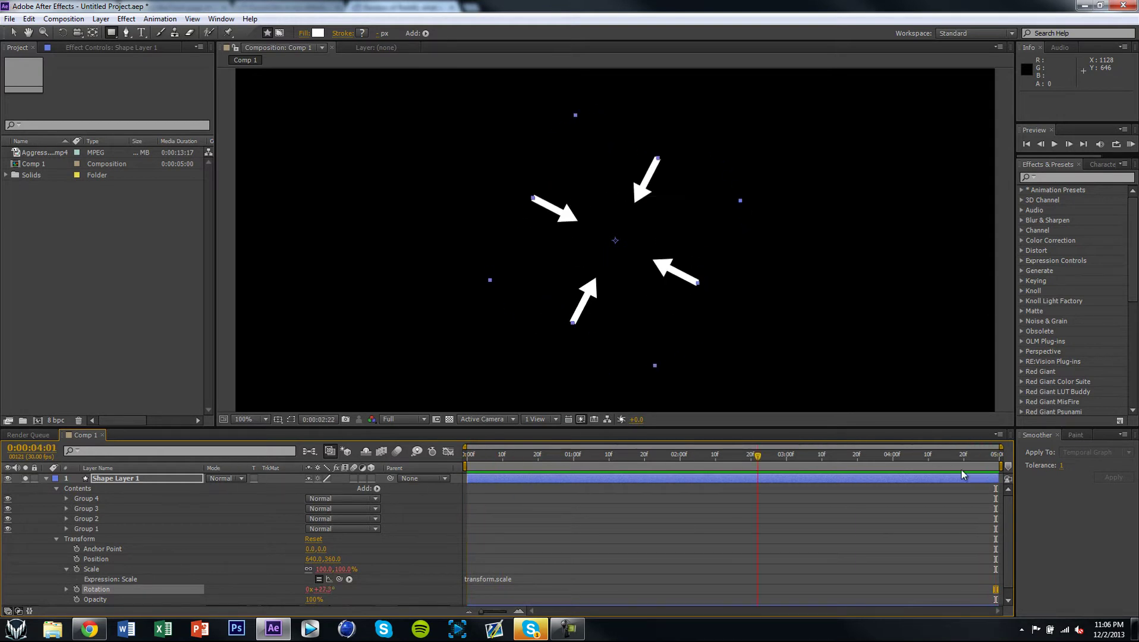
key("space")
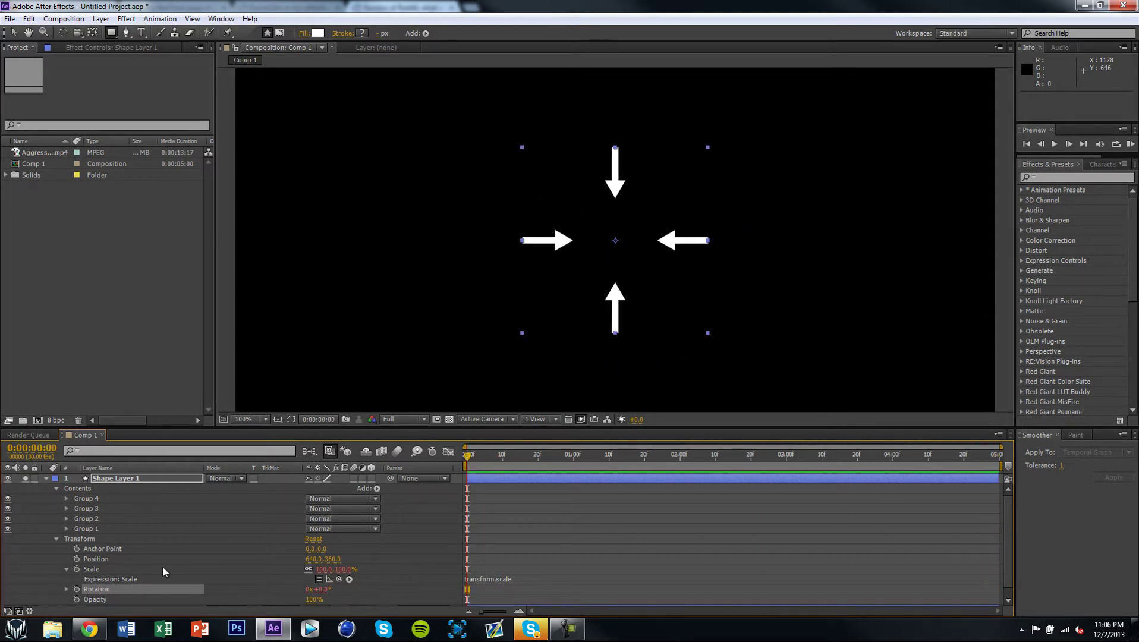
Set the Rotation expression of Shape Layer 1 to time*20 and scrub the start of the timeline.
key("ctrl+d")
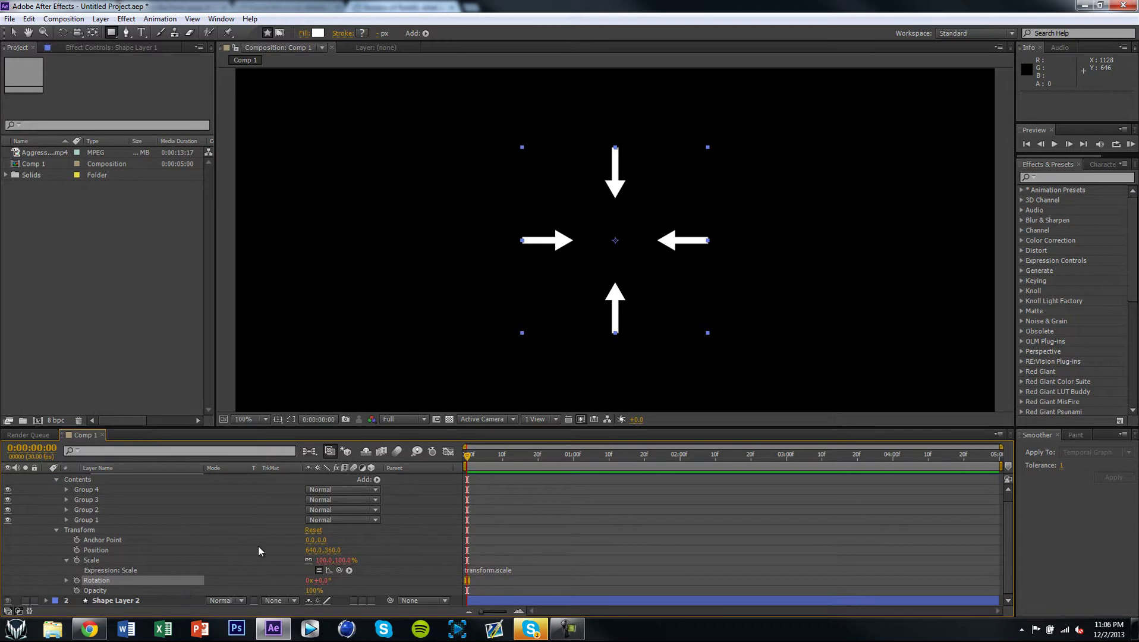
left_click(76, 580, "alt")
type("time*10")
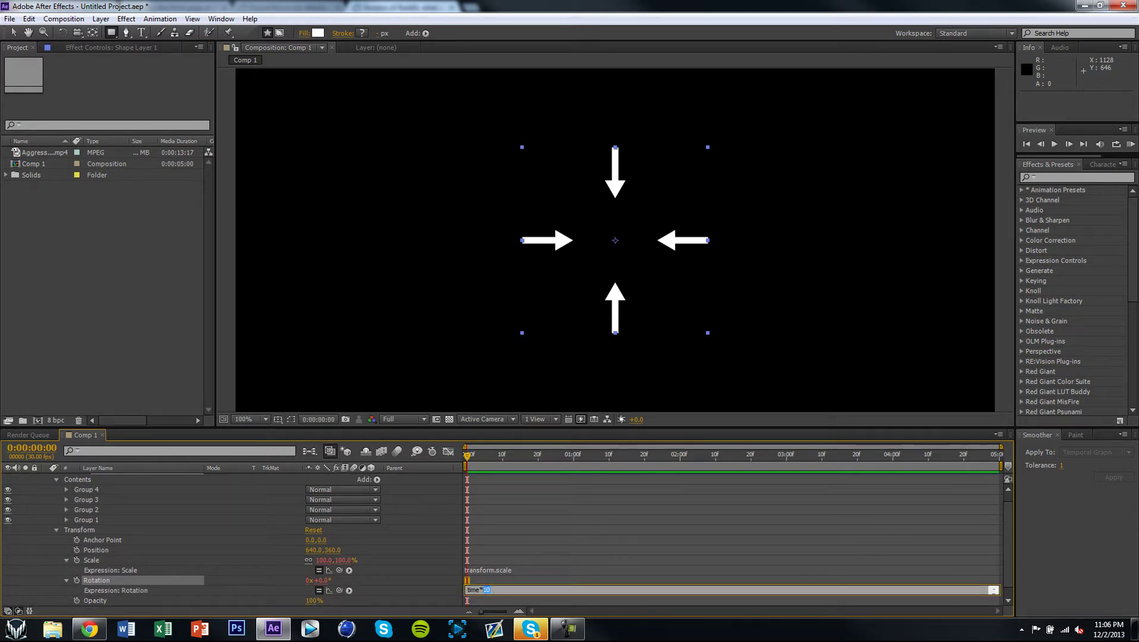
mouse_move(531, 629)
left_click_drag(491, 452, 416, 481)
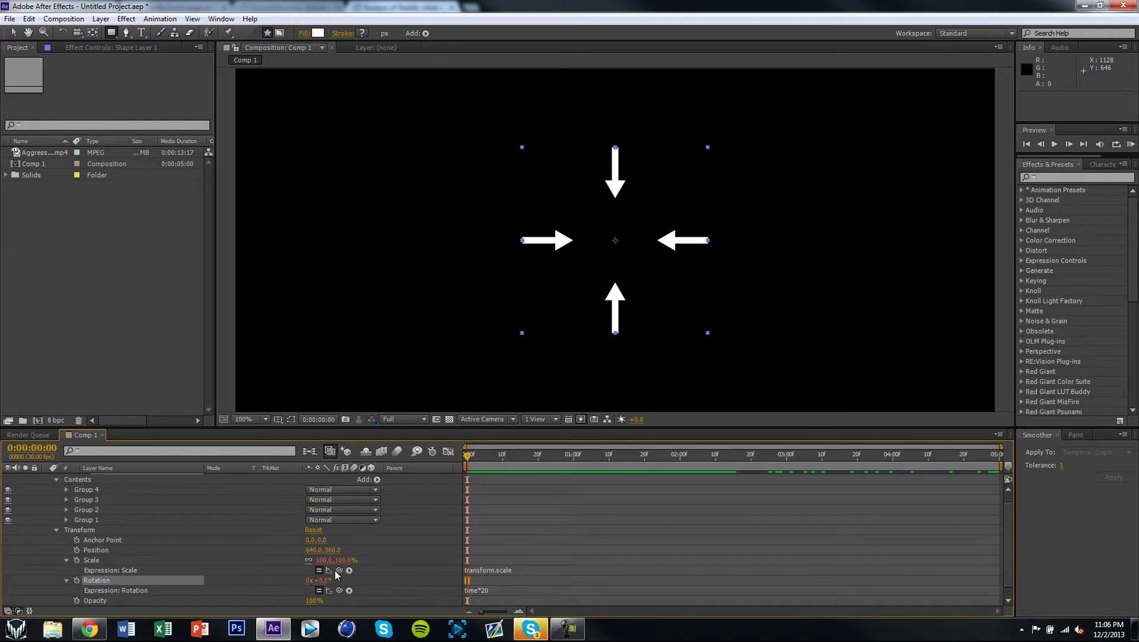
Replace the Scale expression of Shape Layer 1 with wiggle(1,10), scrub through the timeline and return to the first frame.
left_click(106, 560)
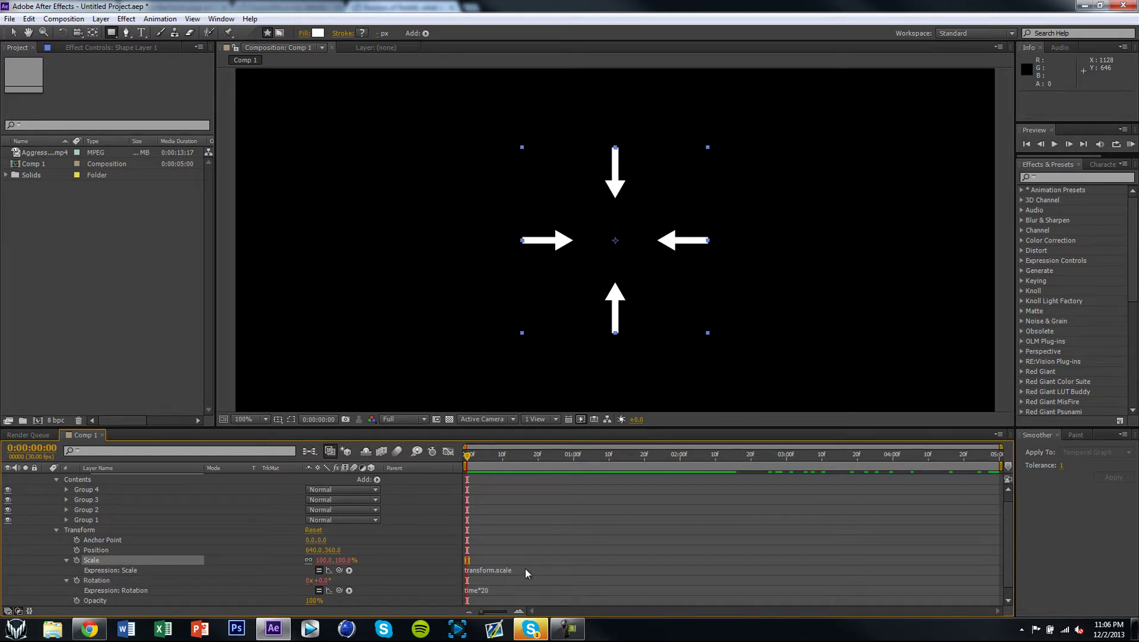
left_click(506, 570)
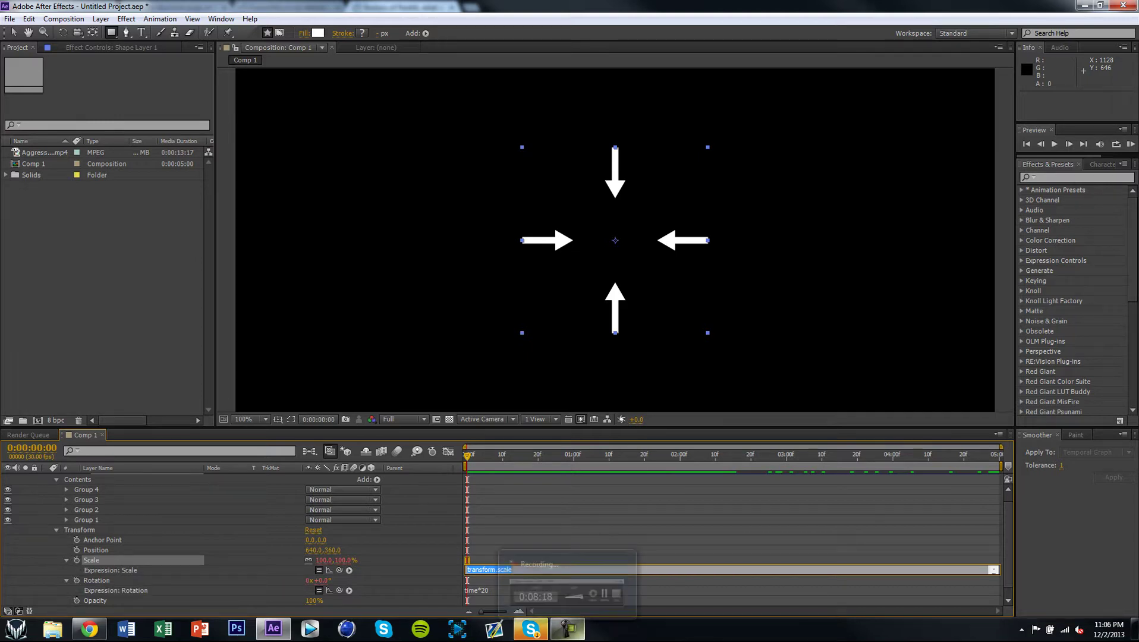
type("wiggle(1,10")
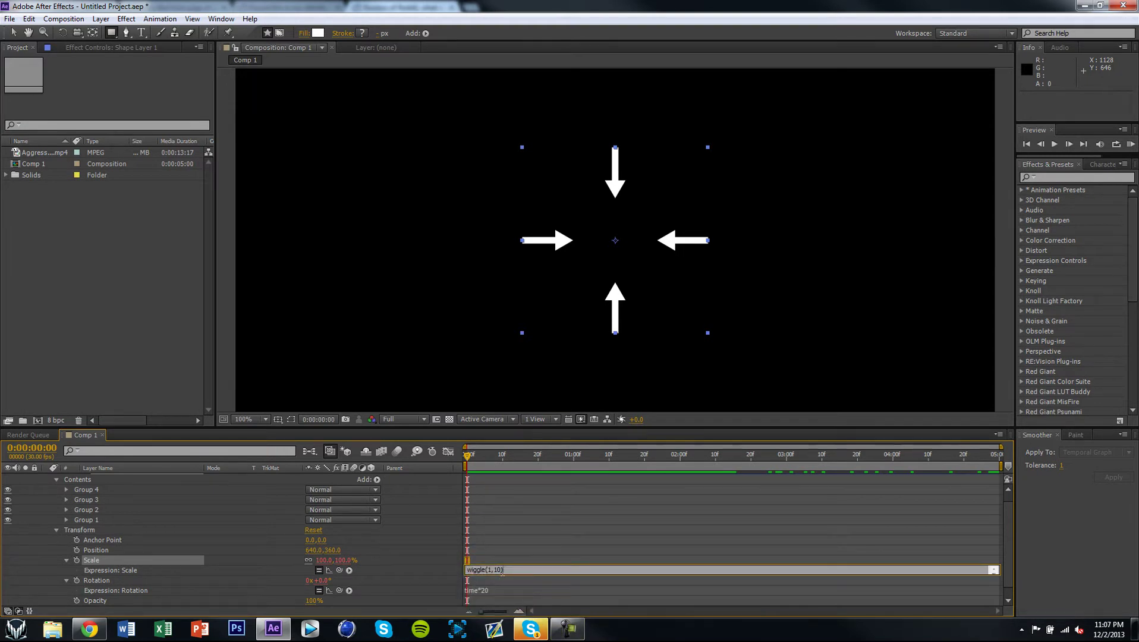
type(")")
double_click(490, 571)
left_click(494, 571)
double_click(496, 570)
left_click(477, 575)
left_click_drag(470, 458, 908, 469)
key("Home")
Activate the Selection tool, run a RAM preview of the wiggling arrows and return to the first frame.
left_click(63, 32)
left_click(64, 18)
left_click(13, 32)
left_click(63, 18)
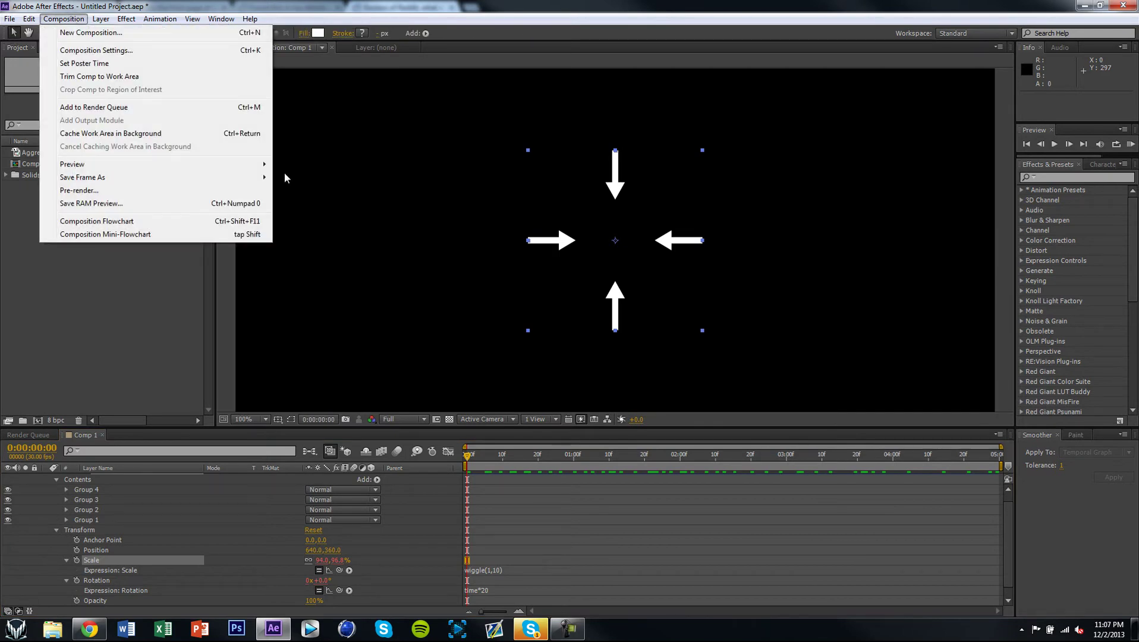
mouse_move(262, 165)
left_click(299, 165)
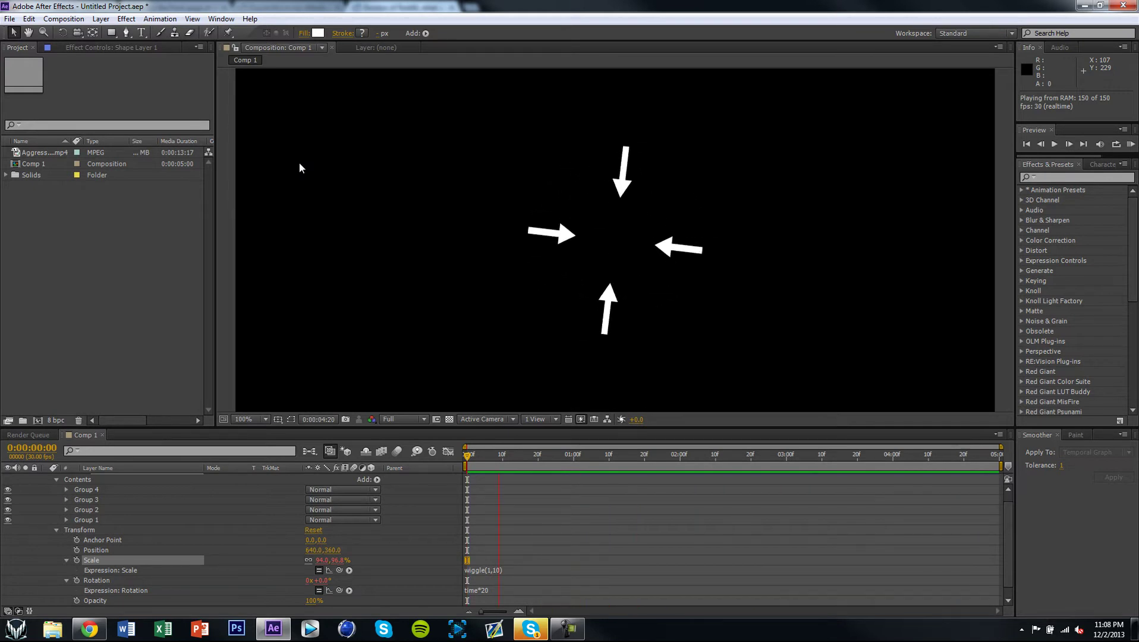
key("space")
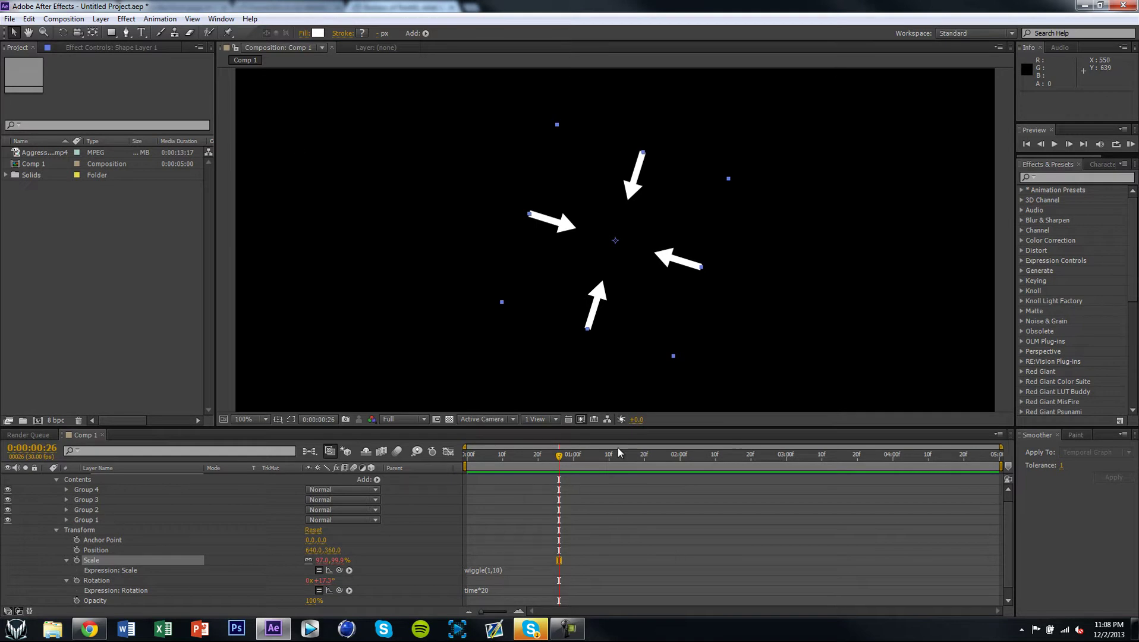
left_click_drag(564, 459, 467, 458)
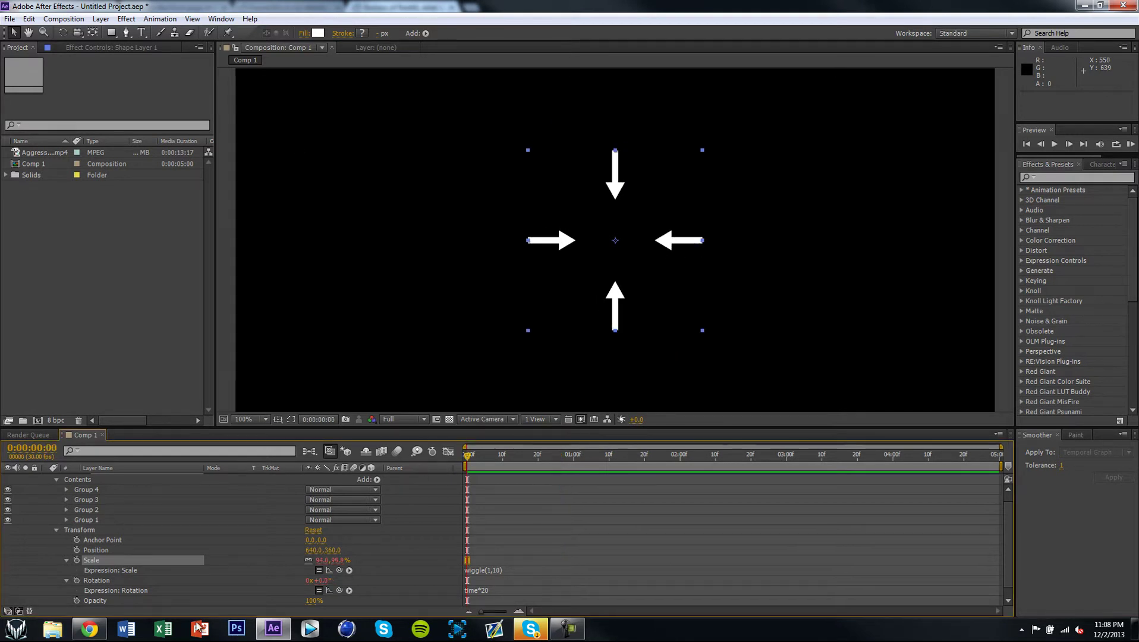
Add the expression wiggle(1,5) to the Position of Shape Layer 1, then collapse the layer's Transform and Contents groups.
left_click(77, 550, "alt")
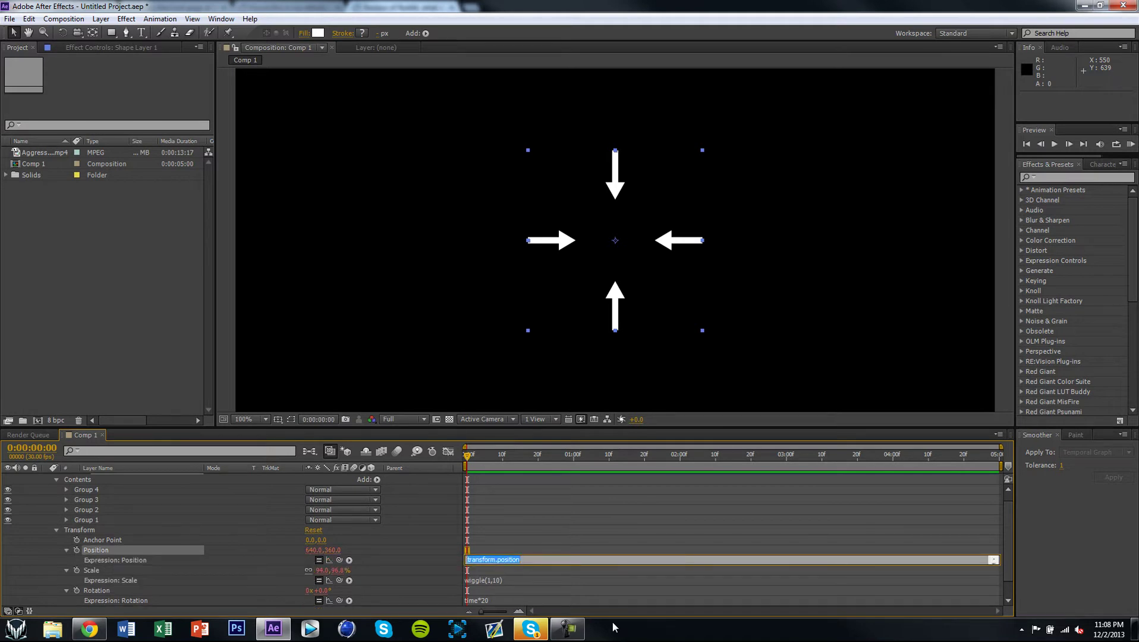
type("(wiggle(1,5")
left_click_drag(474, 454, 422, 484)
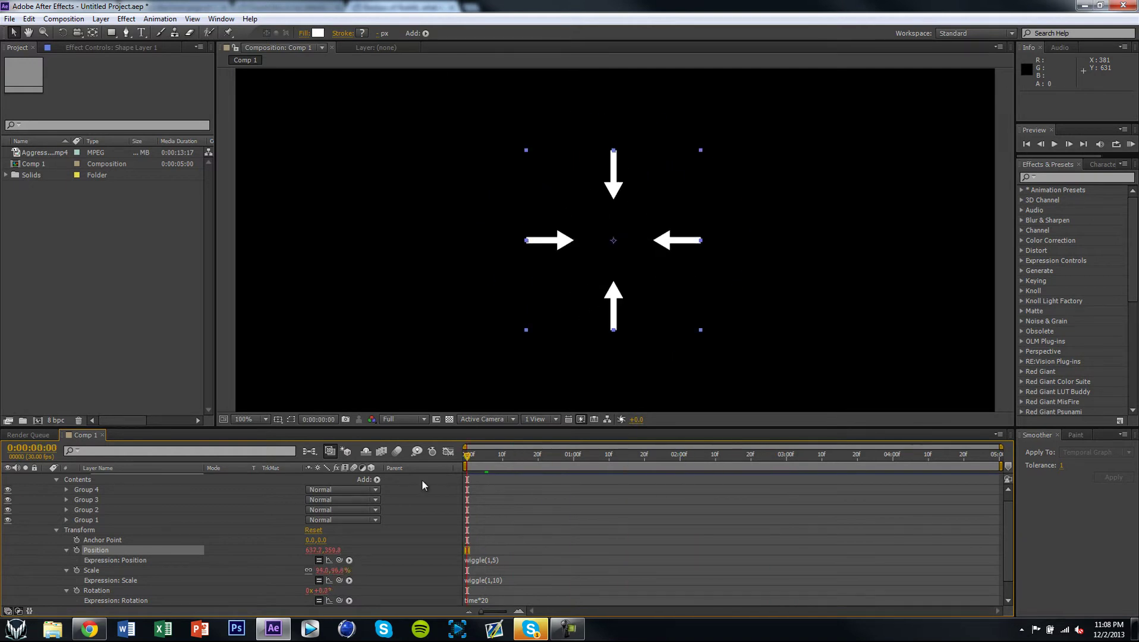
left_click(56, 531)
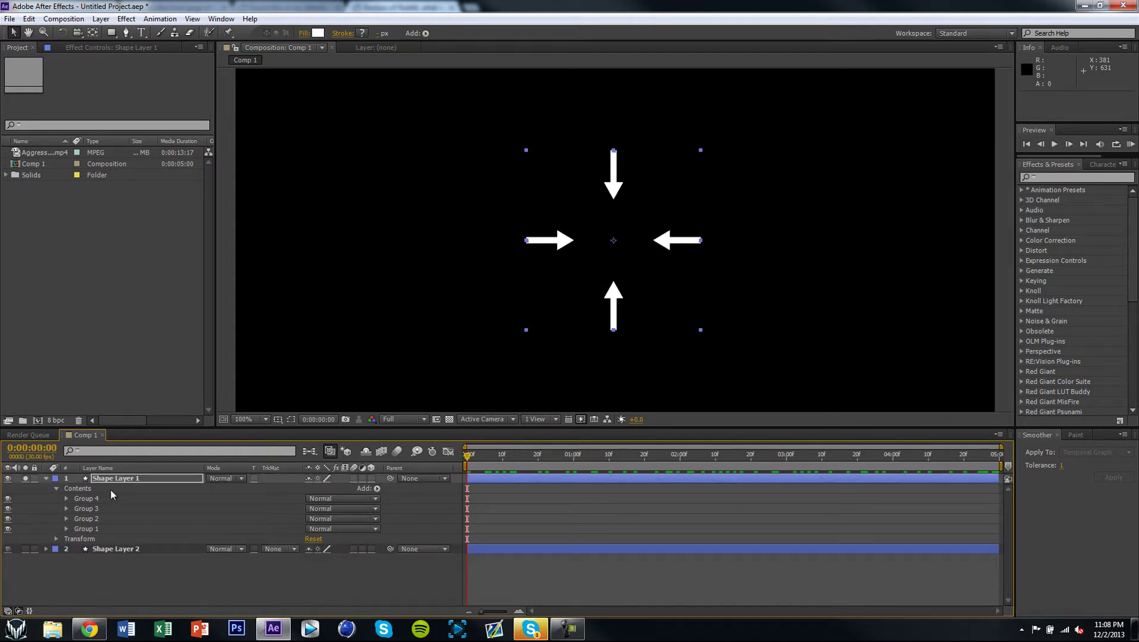
left_click(56, 489)
Expand the properties of Shape Layer 2 and solo it instead of Shape Layer 1 so only the dashed circle shows.
left_click(105, 509)
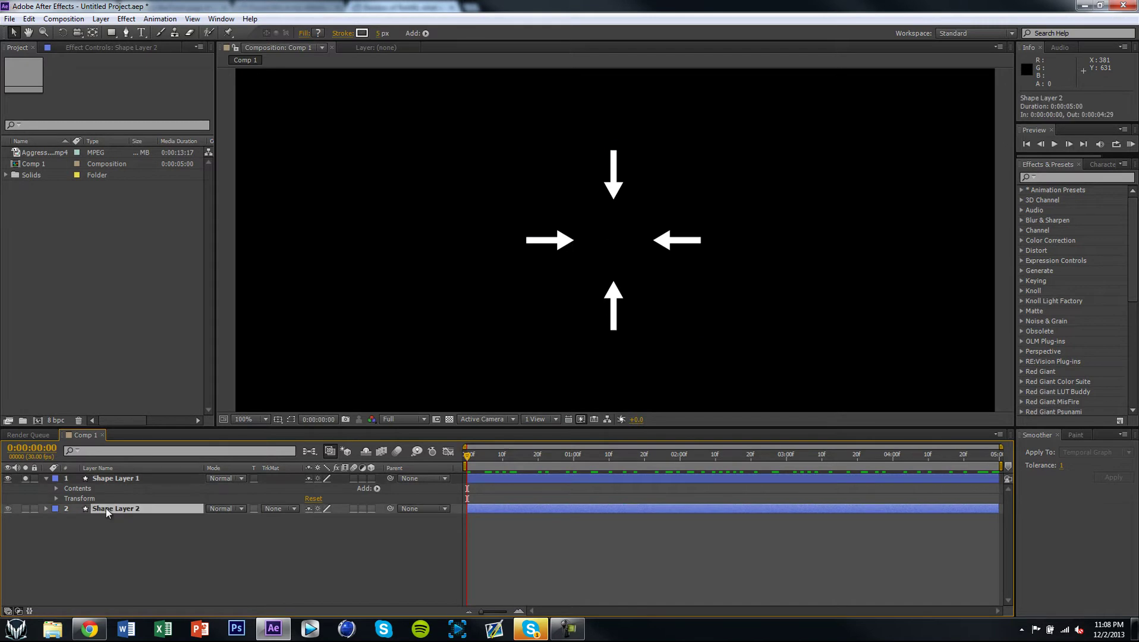
left_click(46, 508, "ctrl")
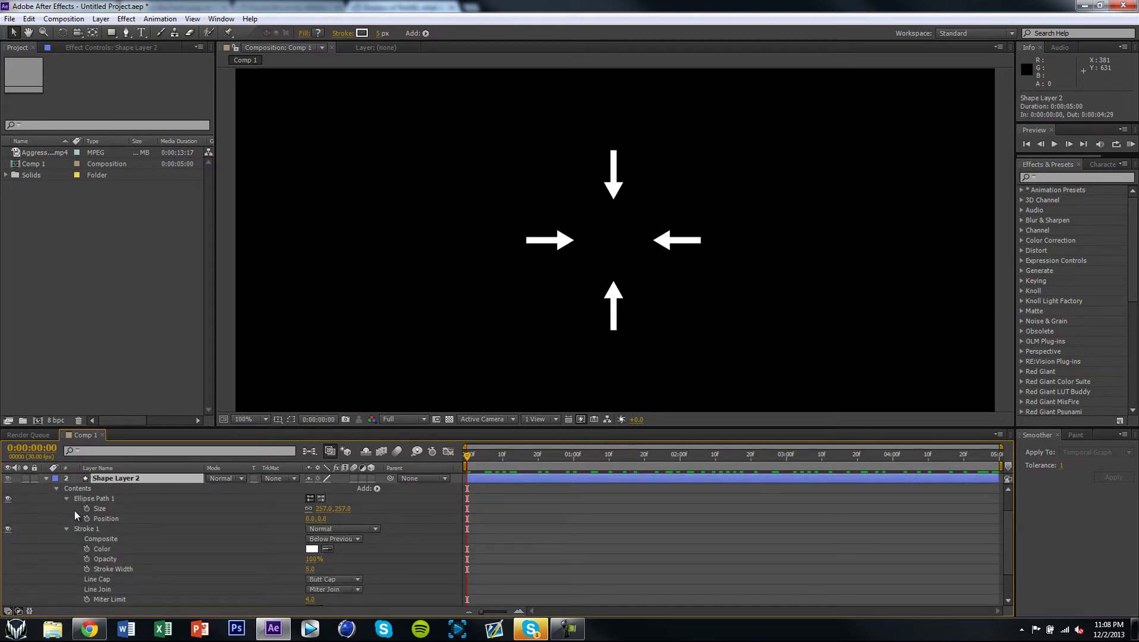
scroll(14, 512, "up", 3)
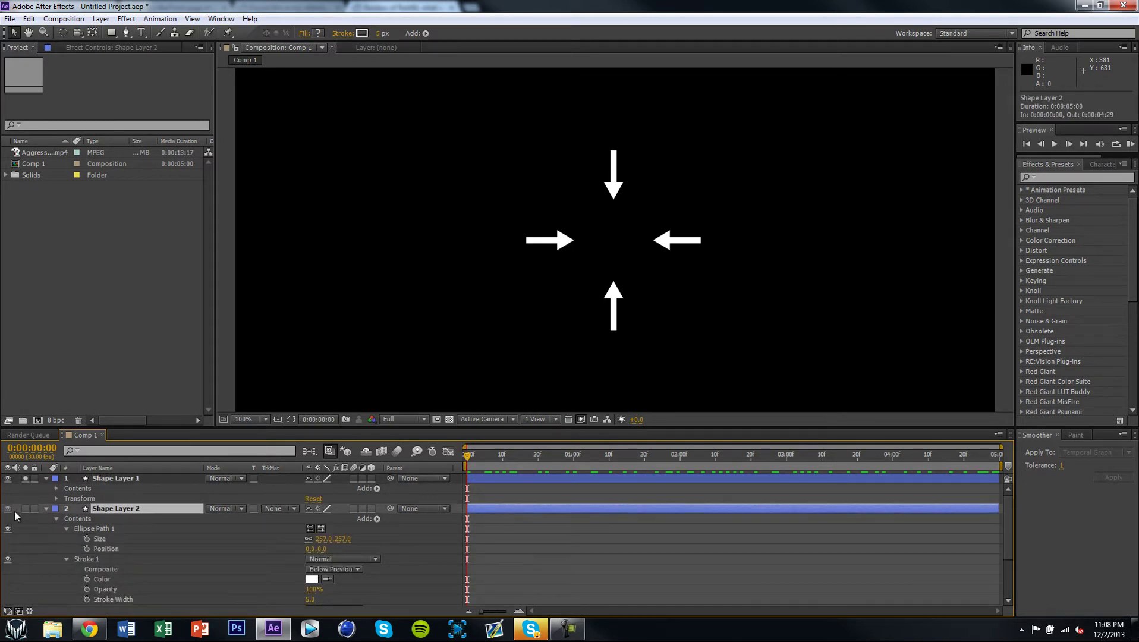
left_click(26, 478)
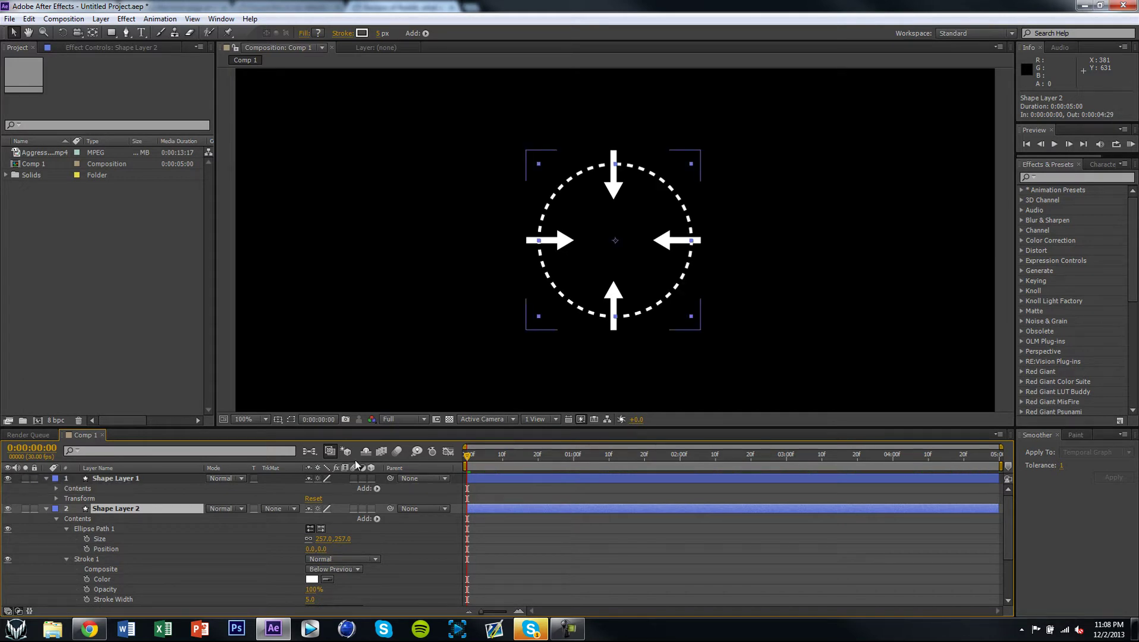
left_click(28, 508)
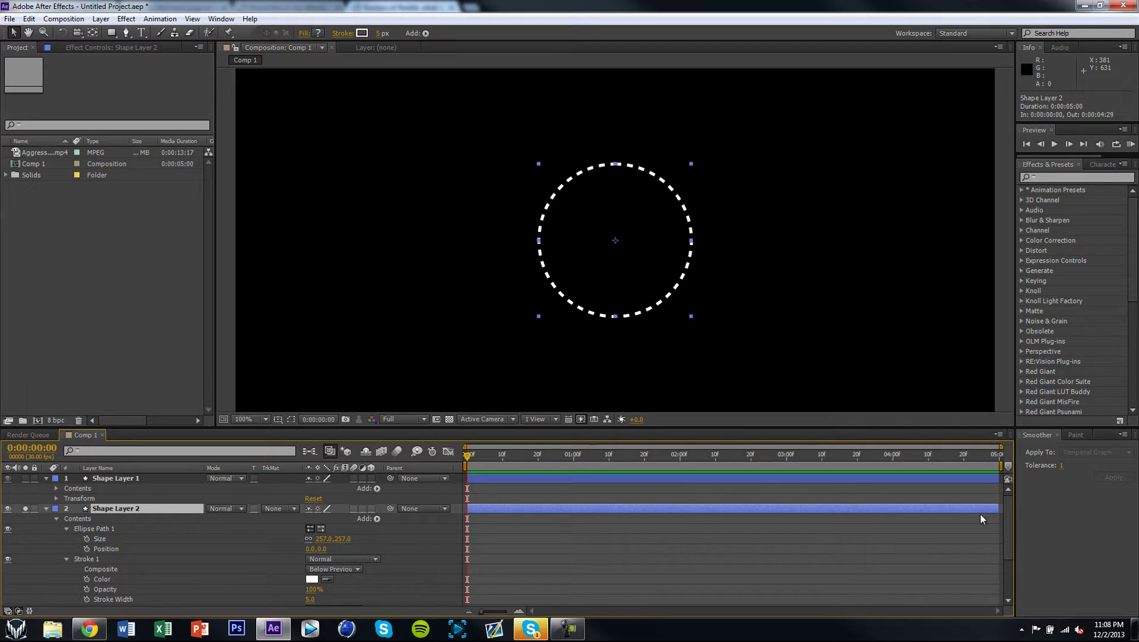
Collapse Stroke 1 of Shape Layer 2, add the expression time*-15 to the layer's Rotation, and collapse its Transform group.
left_click_drag(1011, 528, 1022, 594)
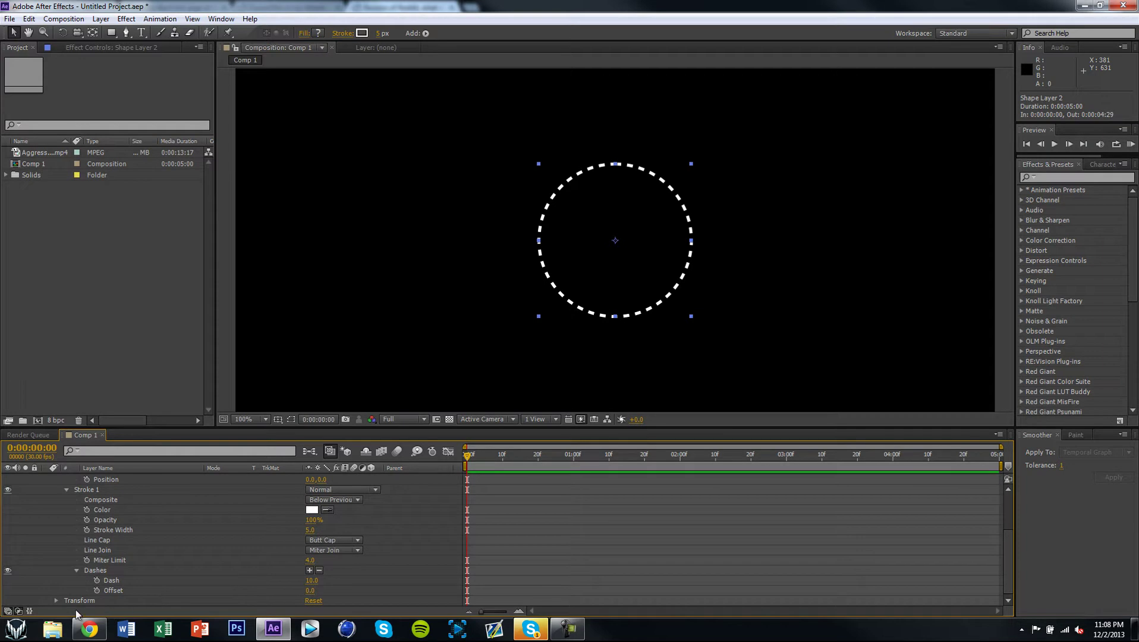
left_click(66, 490)
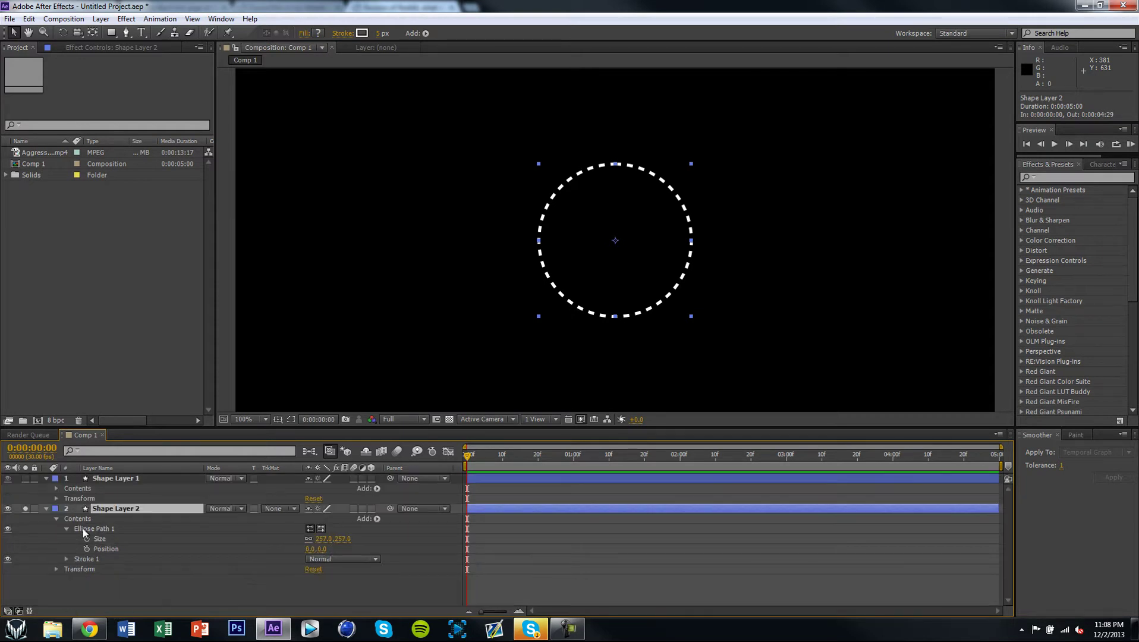
left_click(57, 569)
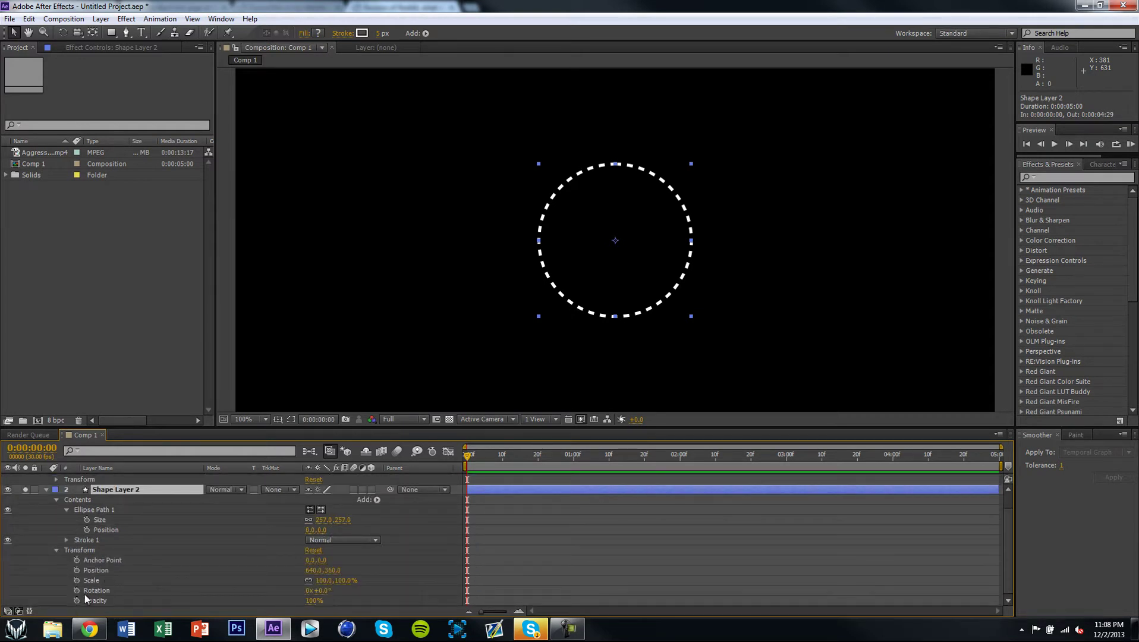
left_click(76, 591, "alt")
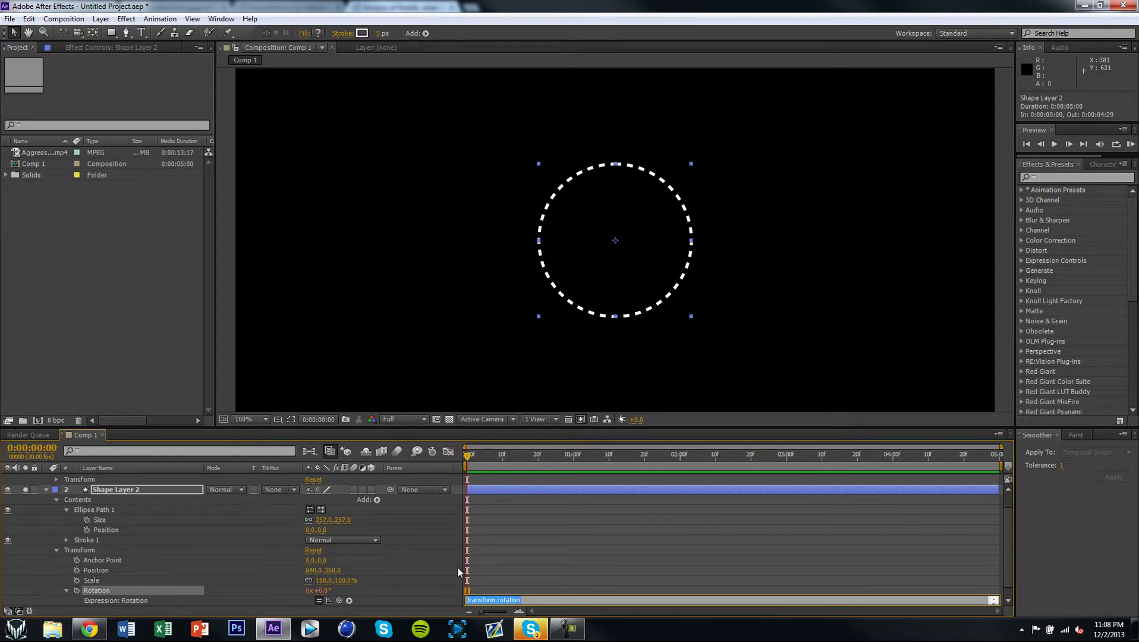
type("time*-15")
left_click_drag(487, 454, 435, 472)
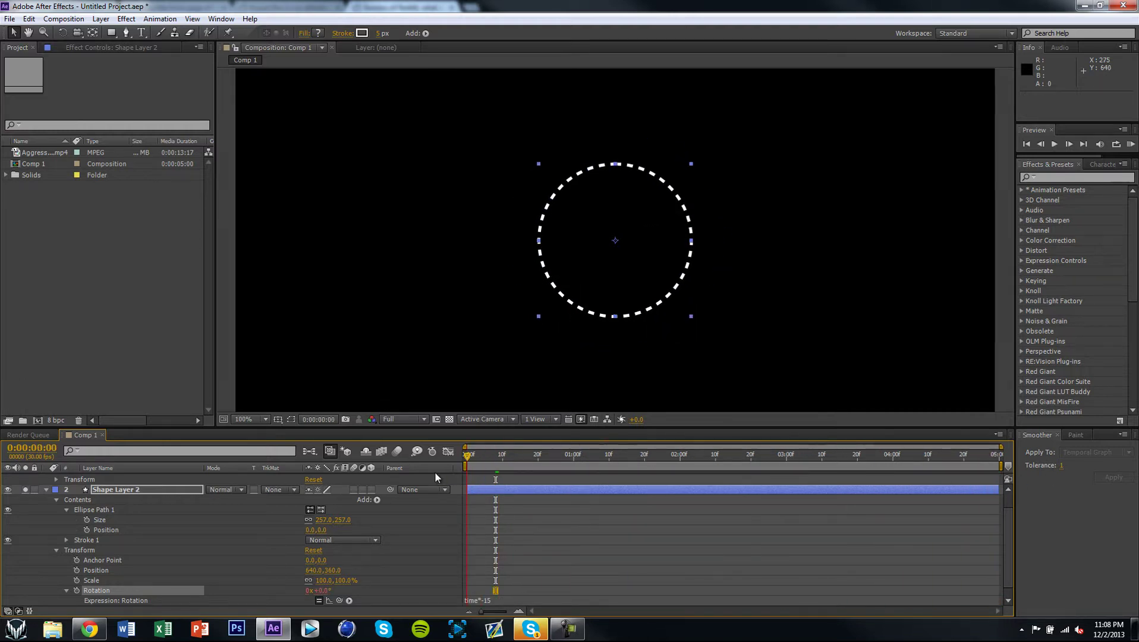
left_click(56, 551)
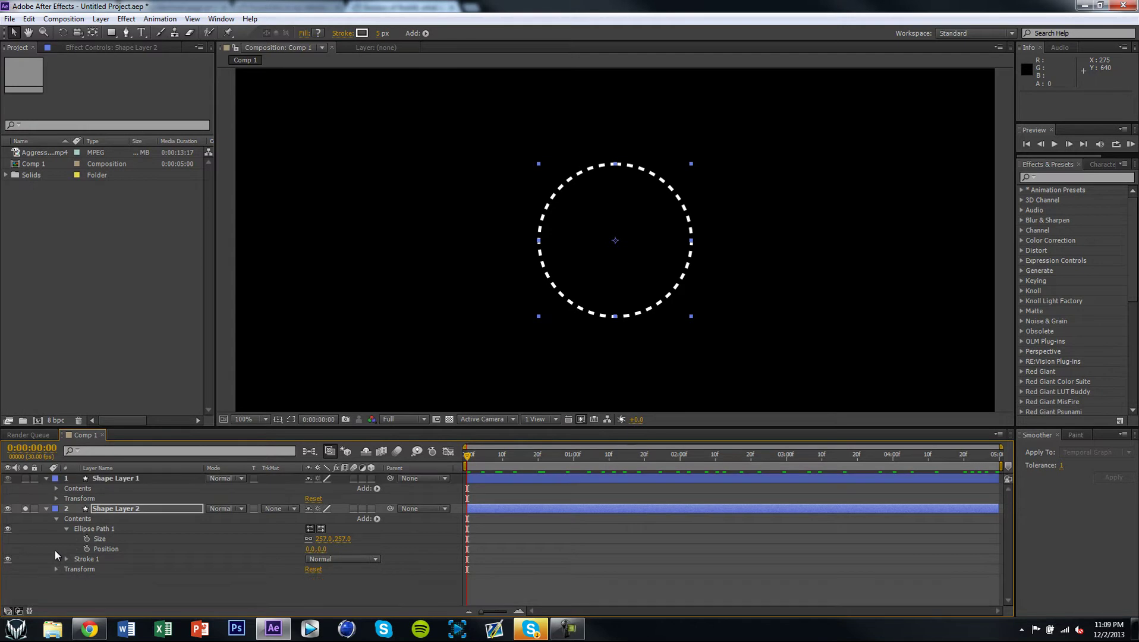
Expand the Transform group of Shape Layer 2, try a Scale of 98% and undo that change.
left_click_drag(551, 463, 408, 482)
left_click(55, 568)
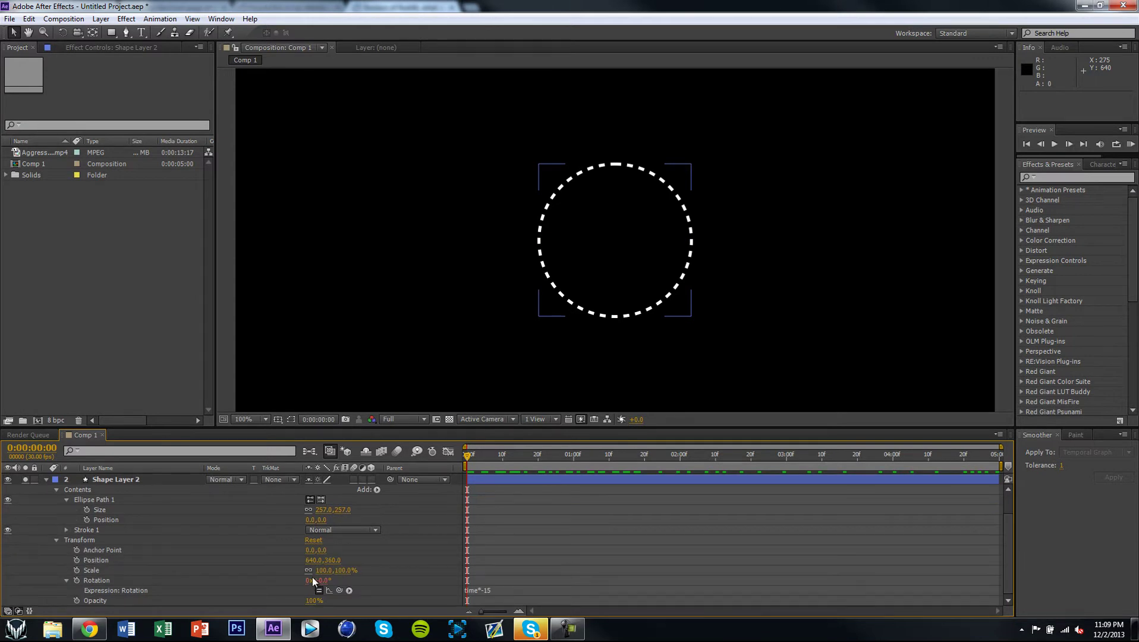
left_click_drag(323, 571, 320, 570)
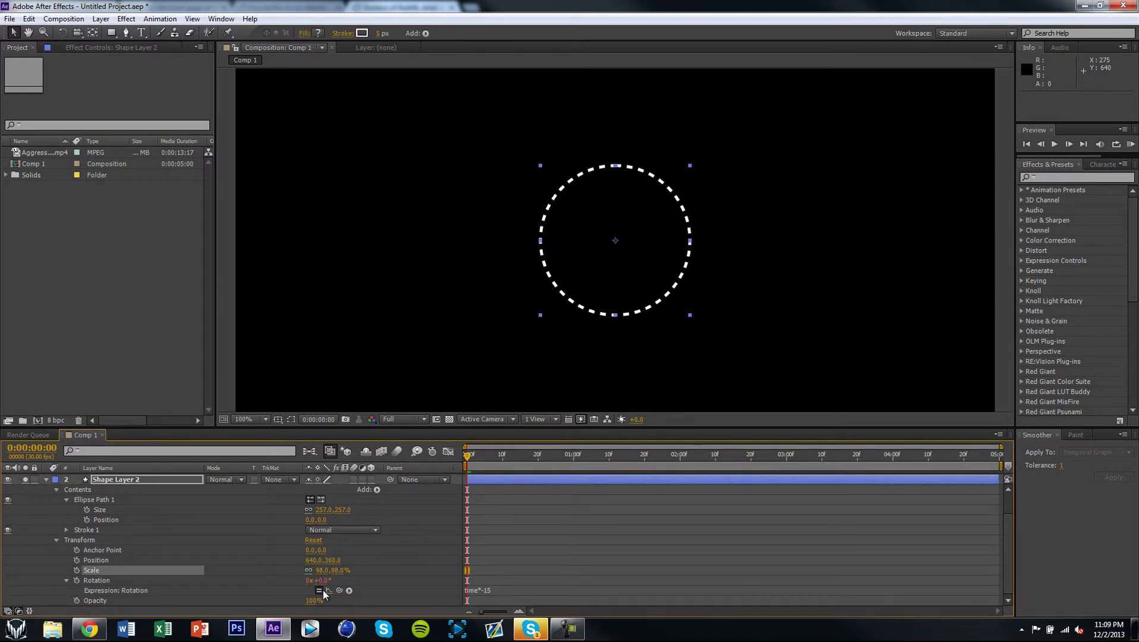
key("ctrl+z")
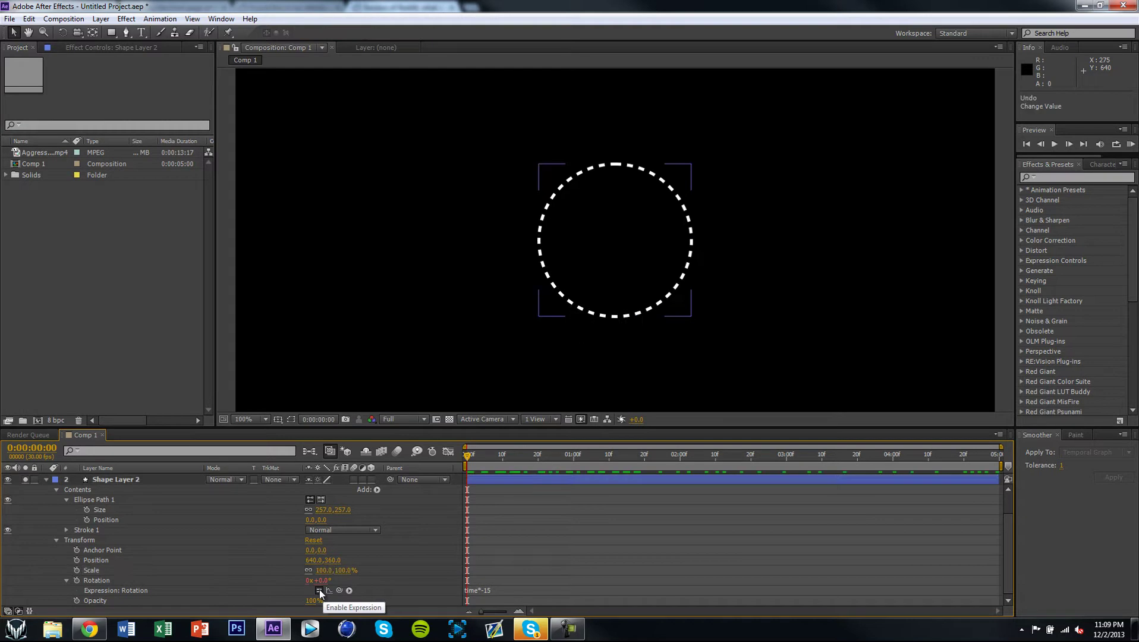
Try the expression wiggle(1.5,10) on the Size of Ellipse Path 1, scrub the timeline, and remove the expression.
left_click(86, 509, "alt")
type("wiggle(1.5,")
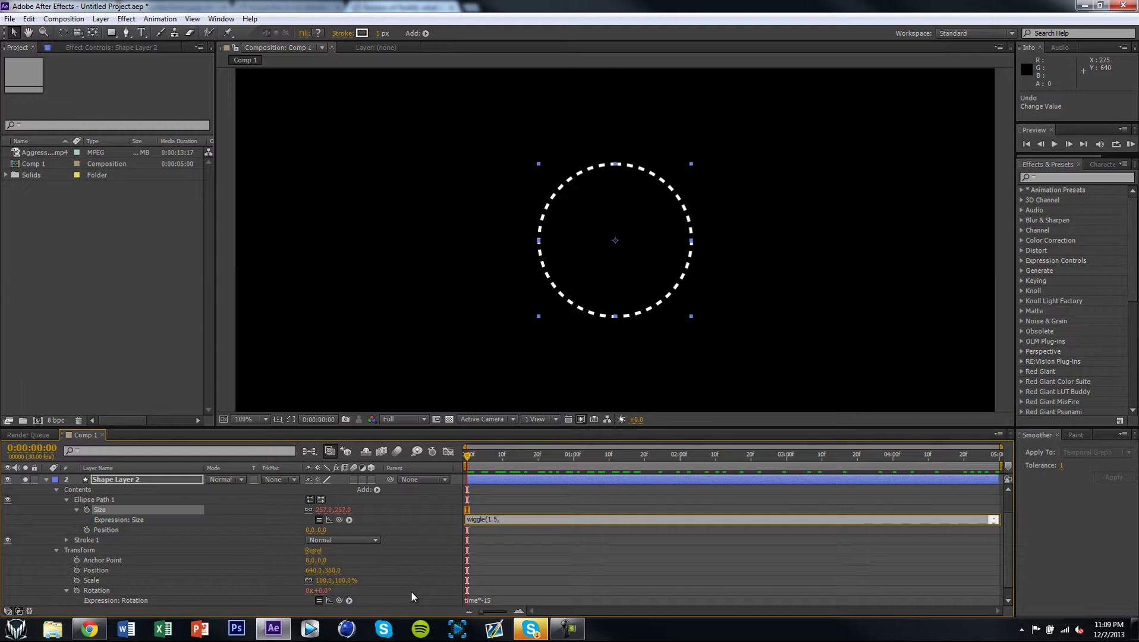
type("10)")
left_click_drag(477, 445, 624, 480)
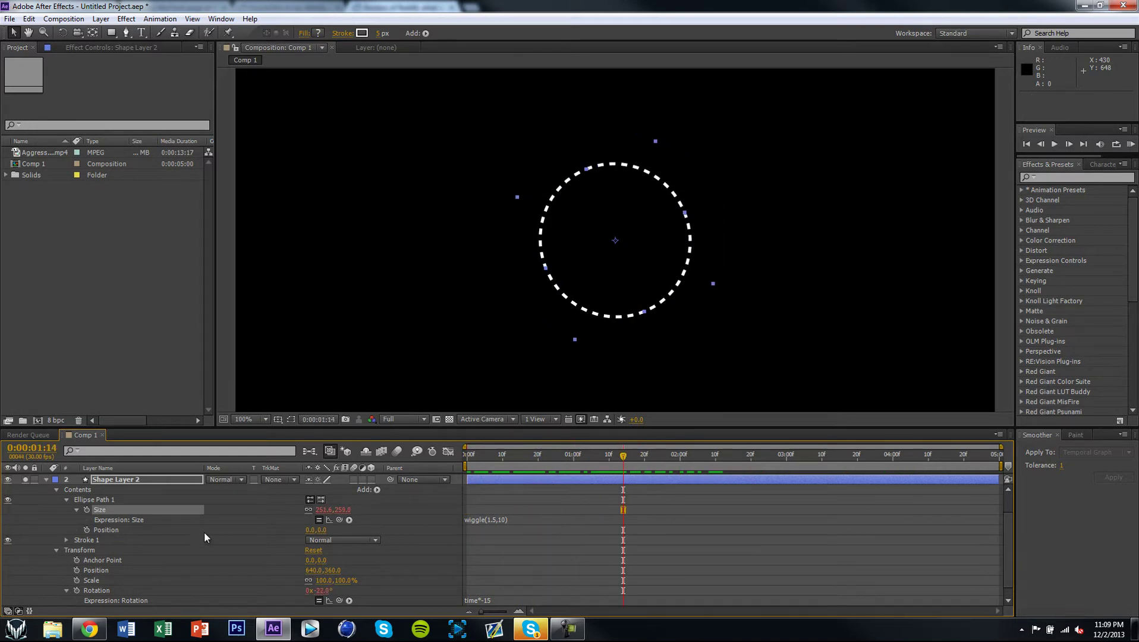
left_click(503, 521)
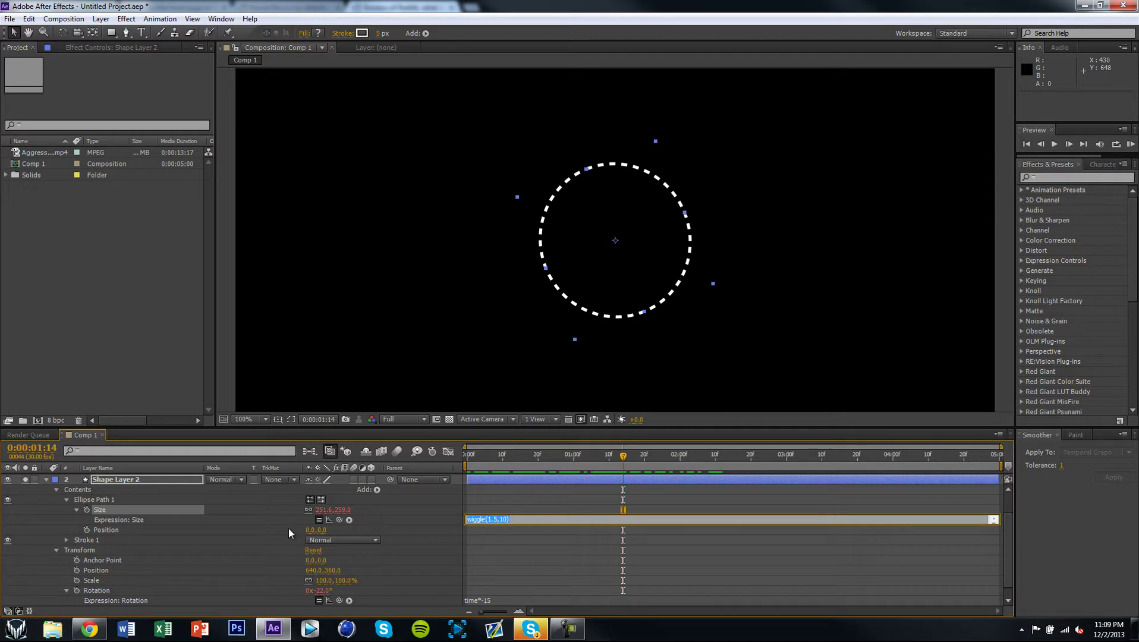
left_click(86, 509, "alt")
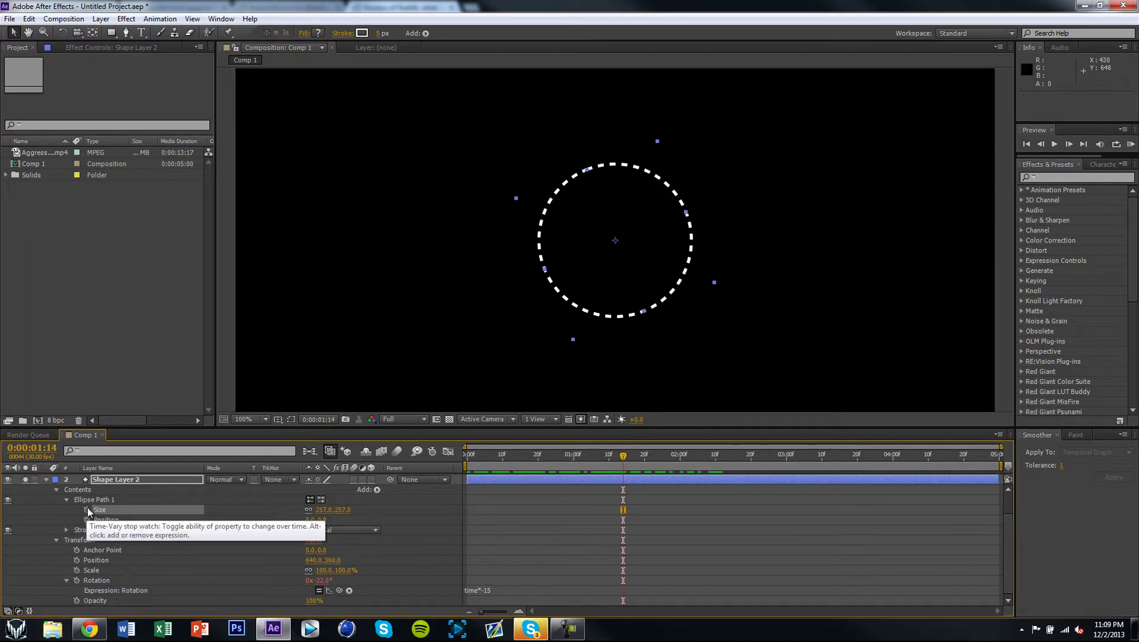
Add the expression wiggle(1.5,10) to the Scale of Shape Layer 2 and scrub back to the first frame.
left_click(76, 570, "alt")
type("wiggle(1.5,10")
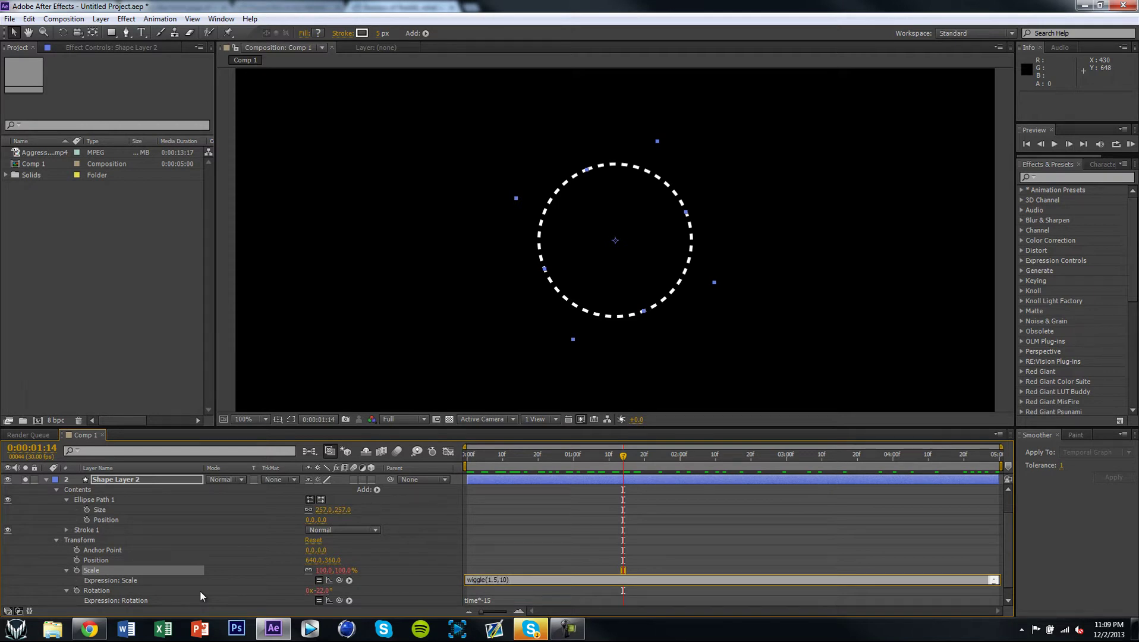
mouse_move(480, 459)
left_mouse_down()
mouse_move(466, 459)
mouse_move(858, 477)
mouse_move(467, 470)
left_mouse_up()
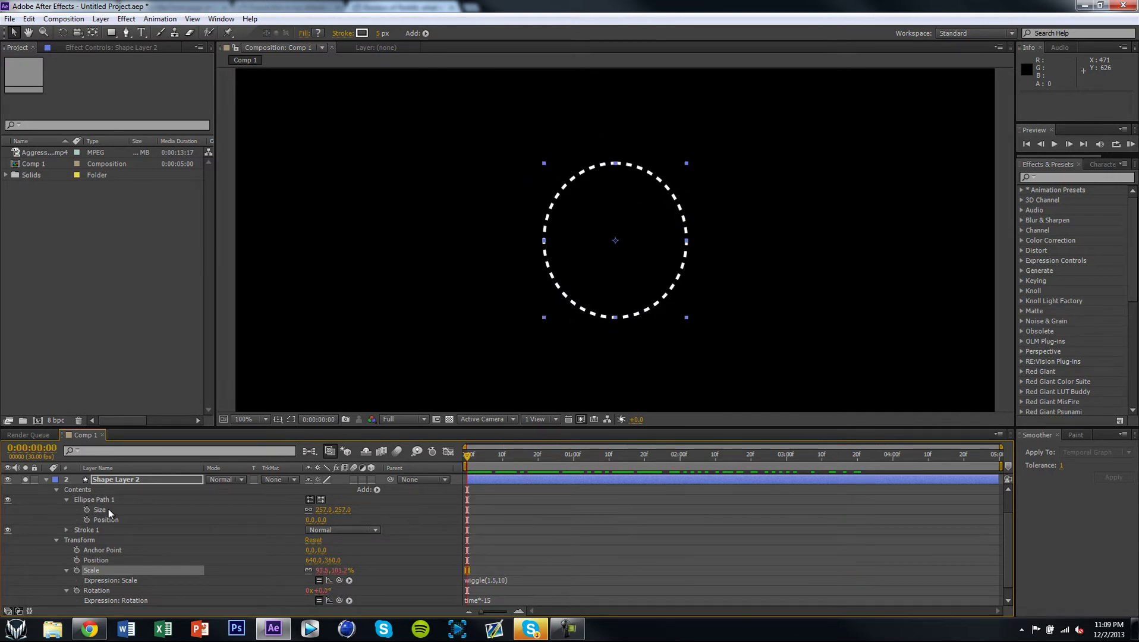
Expand Stroke 1 of Shape Layer 2 to check its dash settings, then collapse it again.
left_click(67, 529)
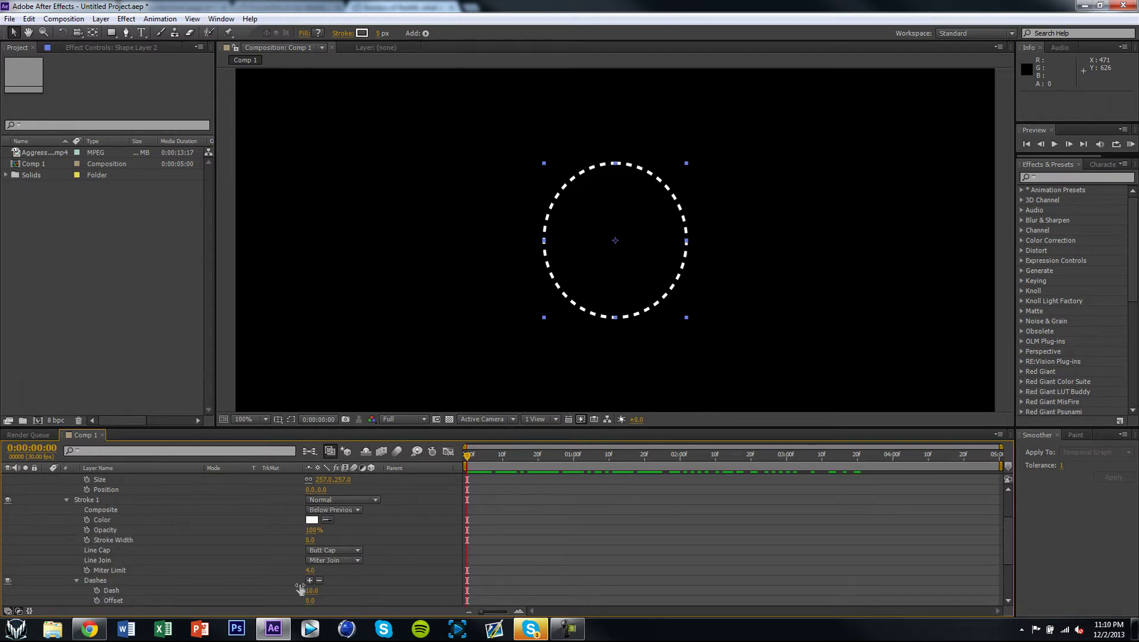
left_click_drag(494, 464, 430, 474)
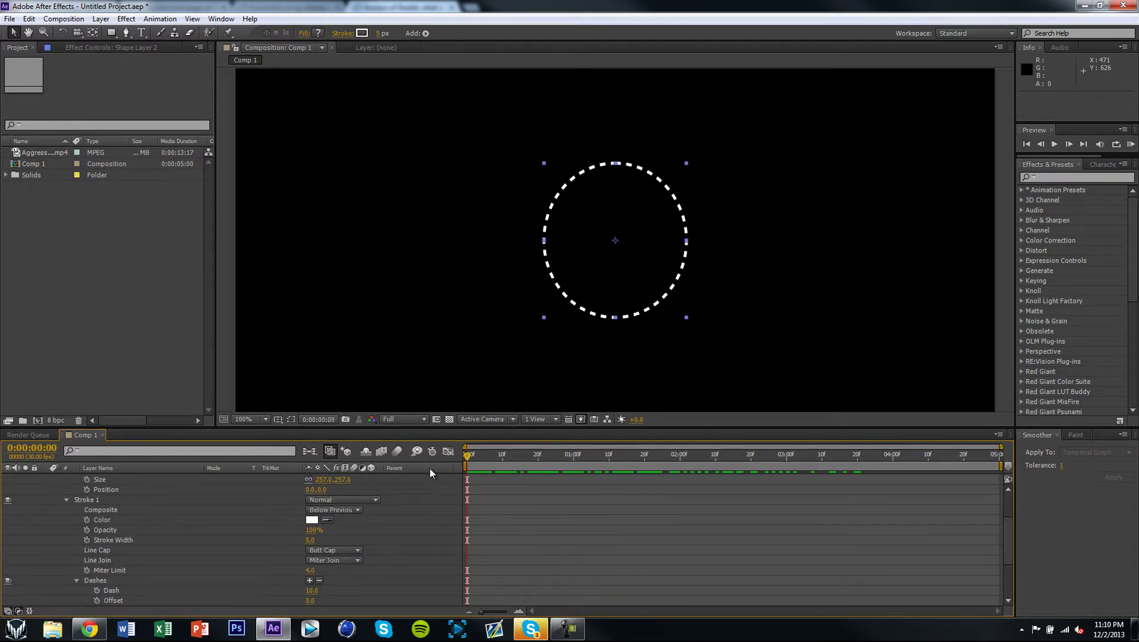
left_click(67, 500)
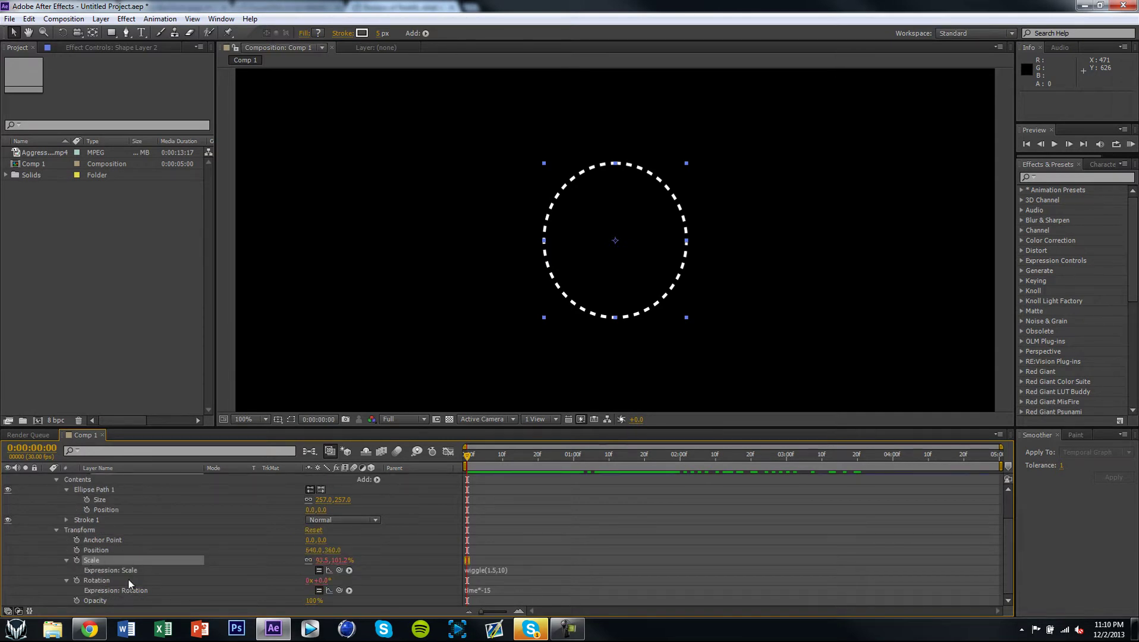
Change the Scale expression of Shape Layer 2 to wiggle(1.5,5) and play the animation.
left_click_drag(536, 455, 492, 467)
left_click(503, 575)
double_click(503, 571)
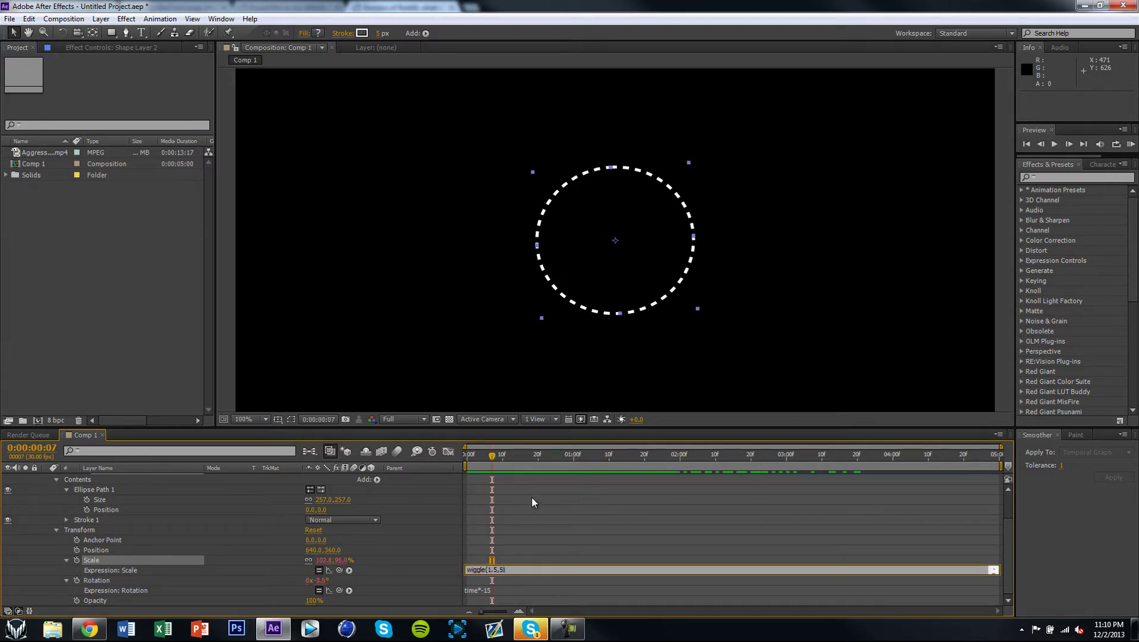
left_click(518, 447)
key("space")
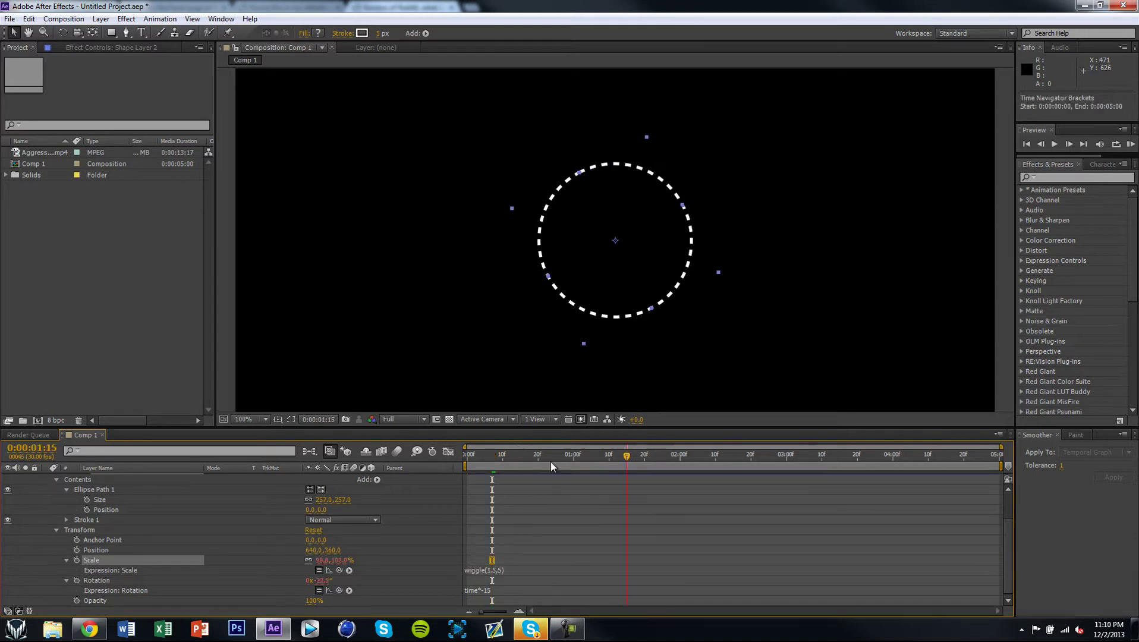
Turn off solo on Shape Layer 2, run a RAM preview of both layers and return to the first frame.
scroll(23, 508, "up", 2)
left_click(28, 508)
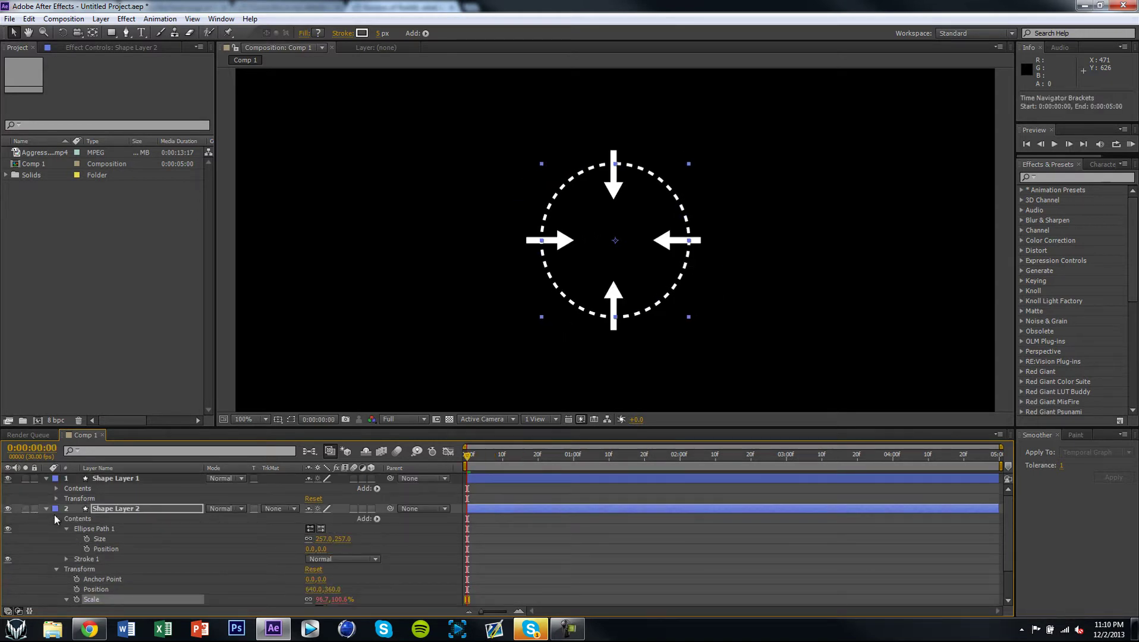
left_click(64, 18)
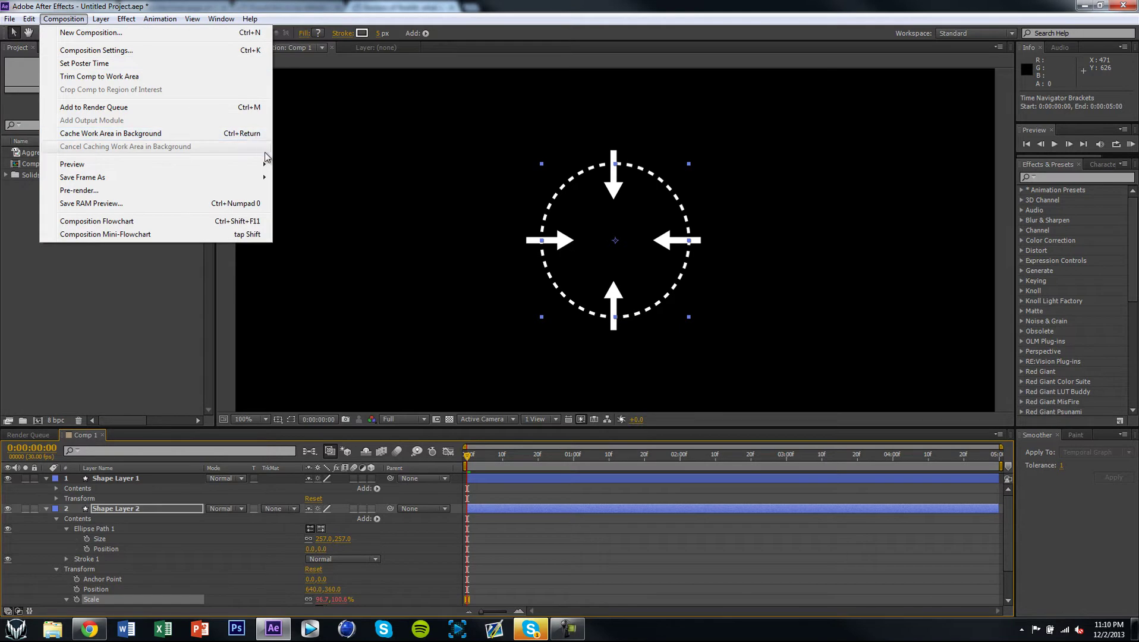
left_click(292, 167)
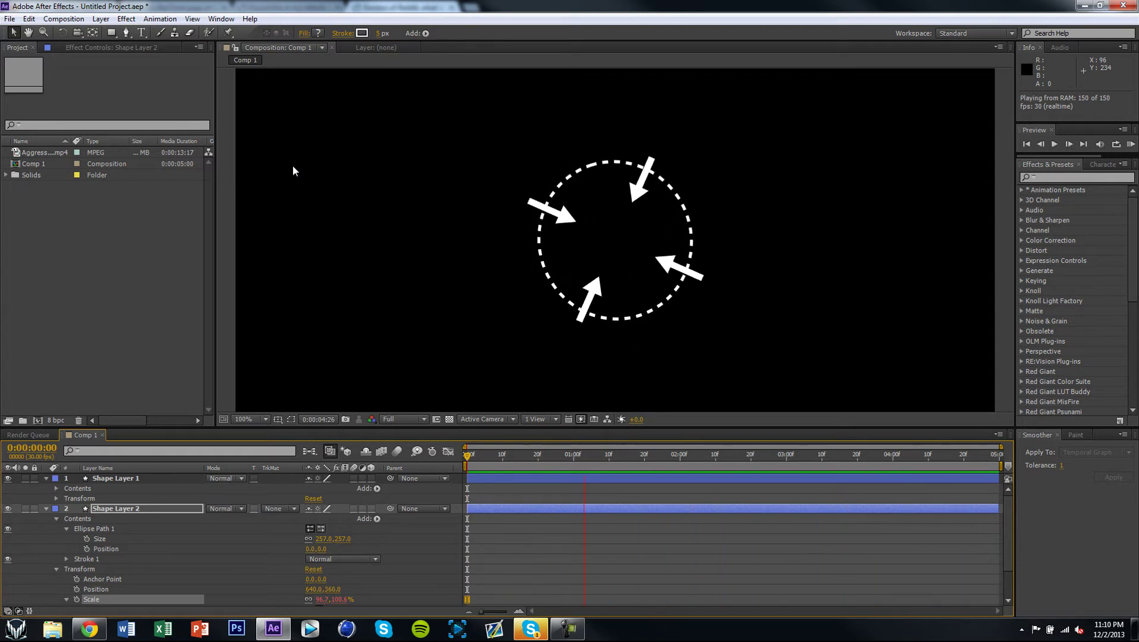
left_click(600, 365)
left_click_drag(735, 458, 434, 461)
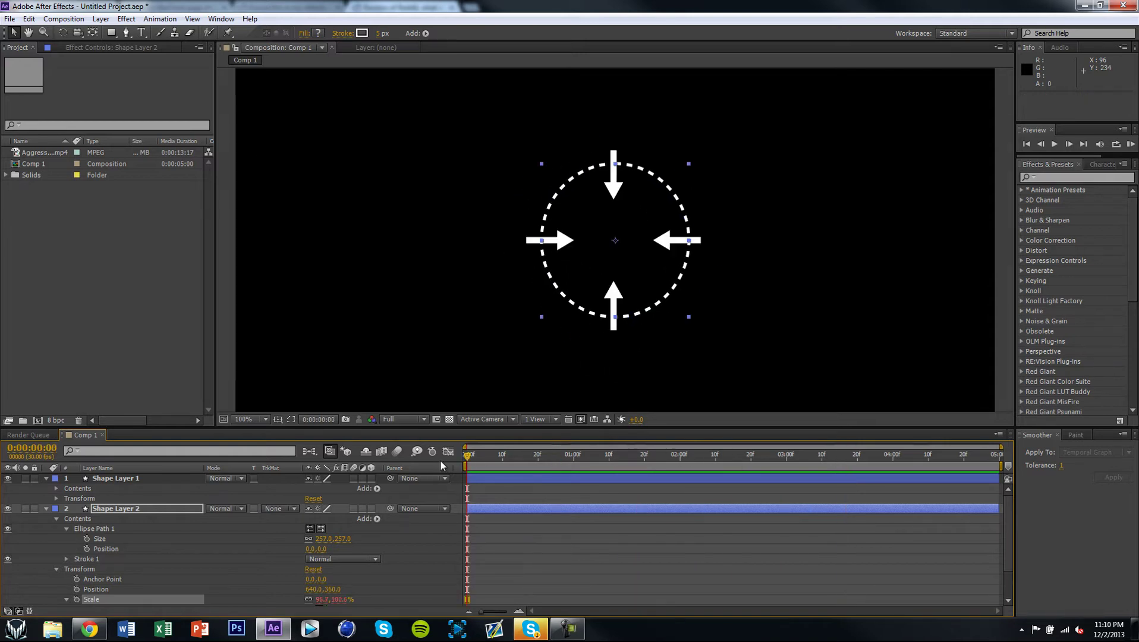
Collapse both shape layers and enable motion blur for the two layers and the whole composition.
left_click(46, 509)
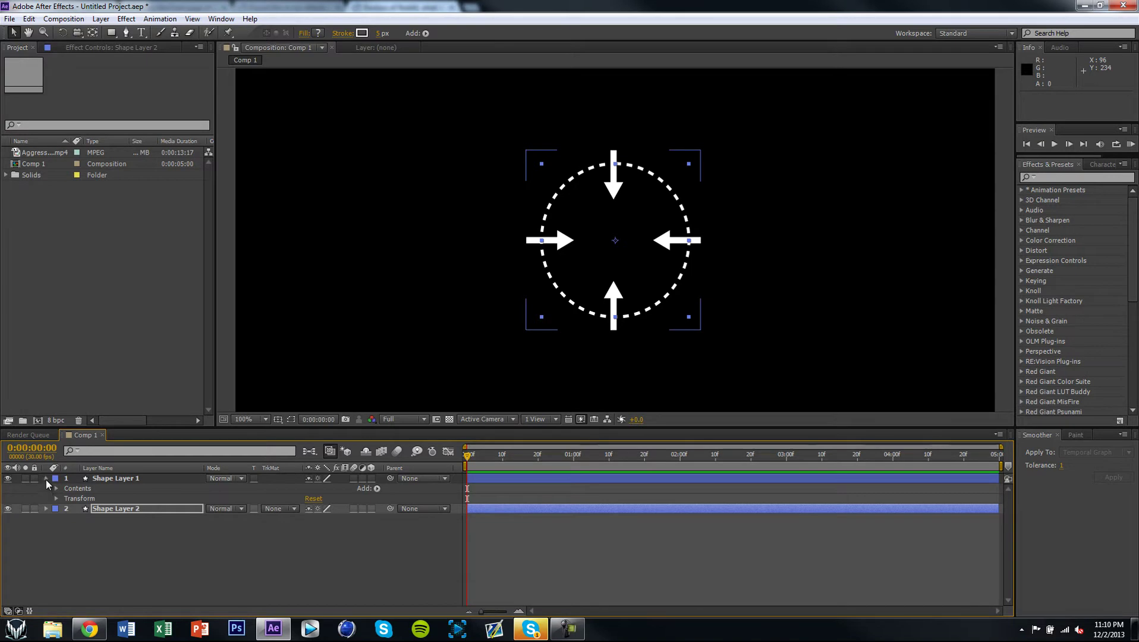
left_click(46, 478)
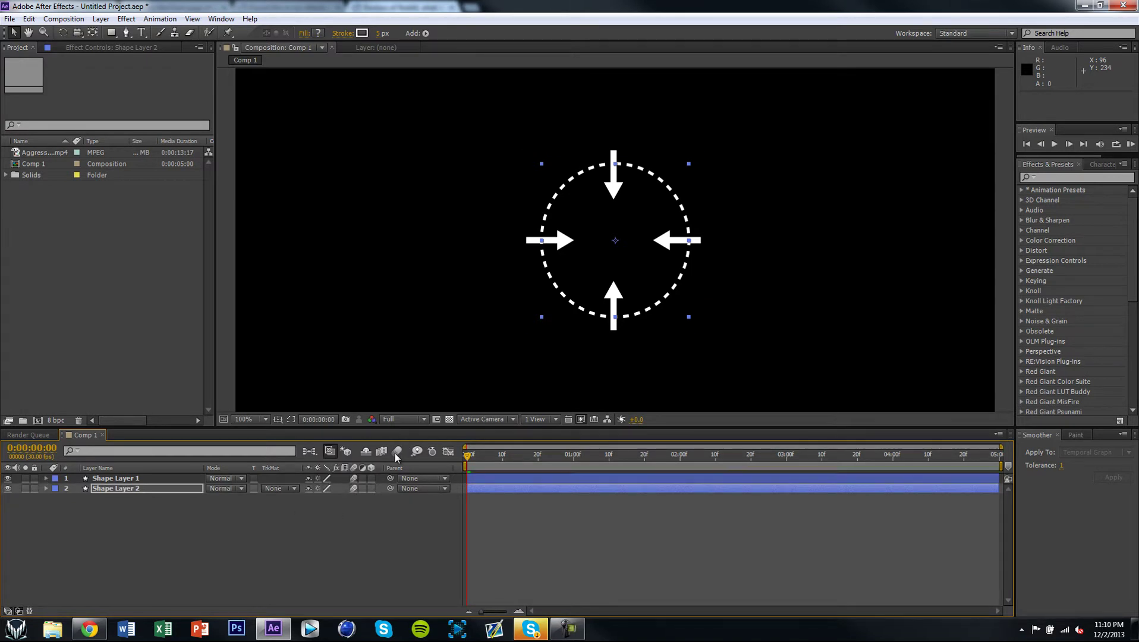
left_click(63, 18)
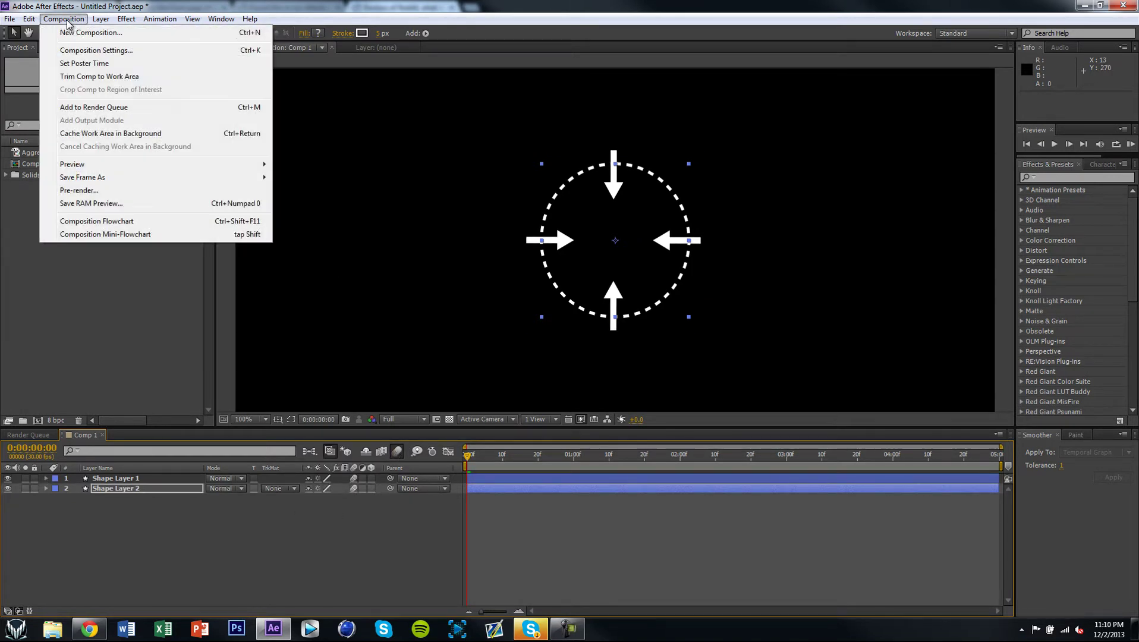
key("Escape")
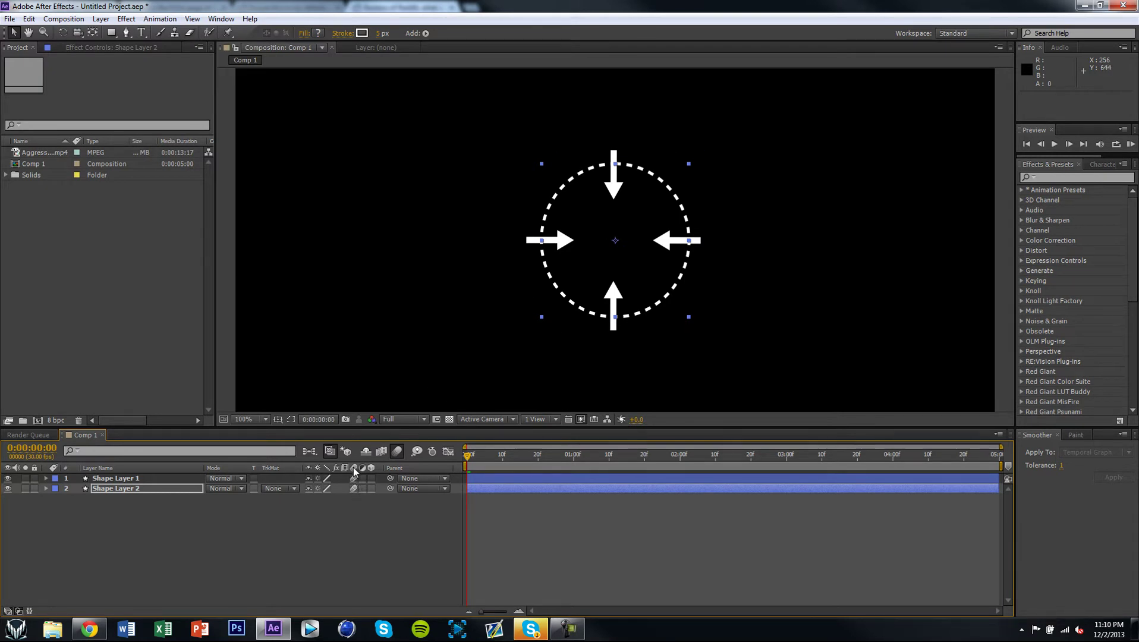
left_click(398, 450)
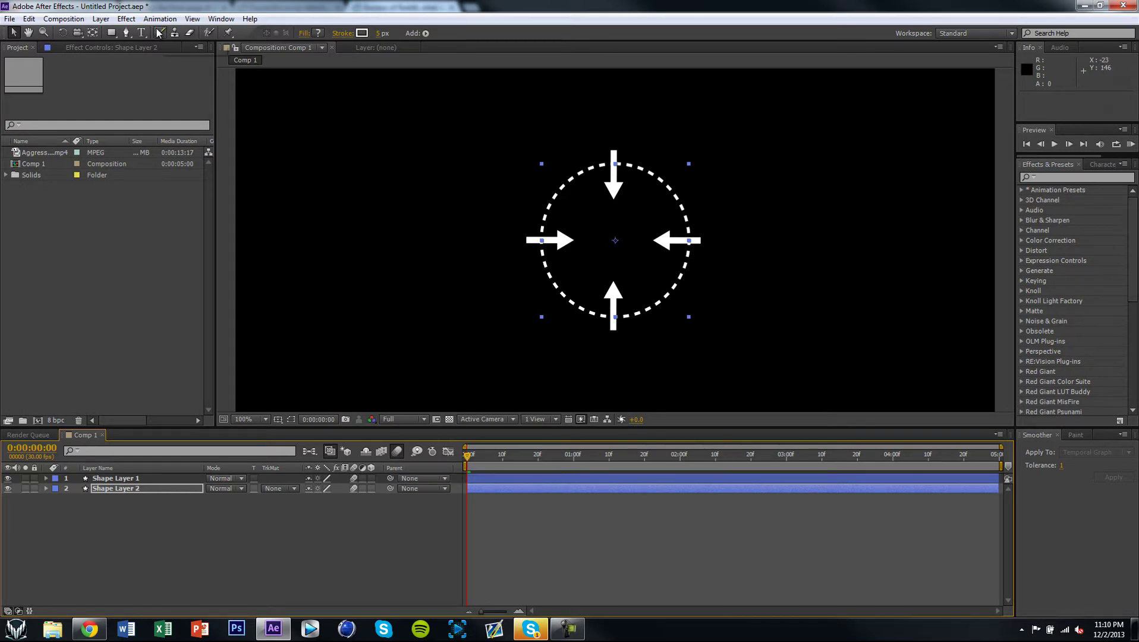
Run a RAM preview of the motion-blurred graphic and stop it at frame 0:00:00:21.
left_click(63, 19)
mouse_move(252, 168)
left_click(308, 165)
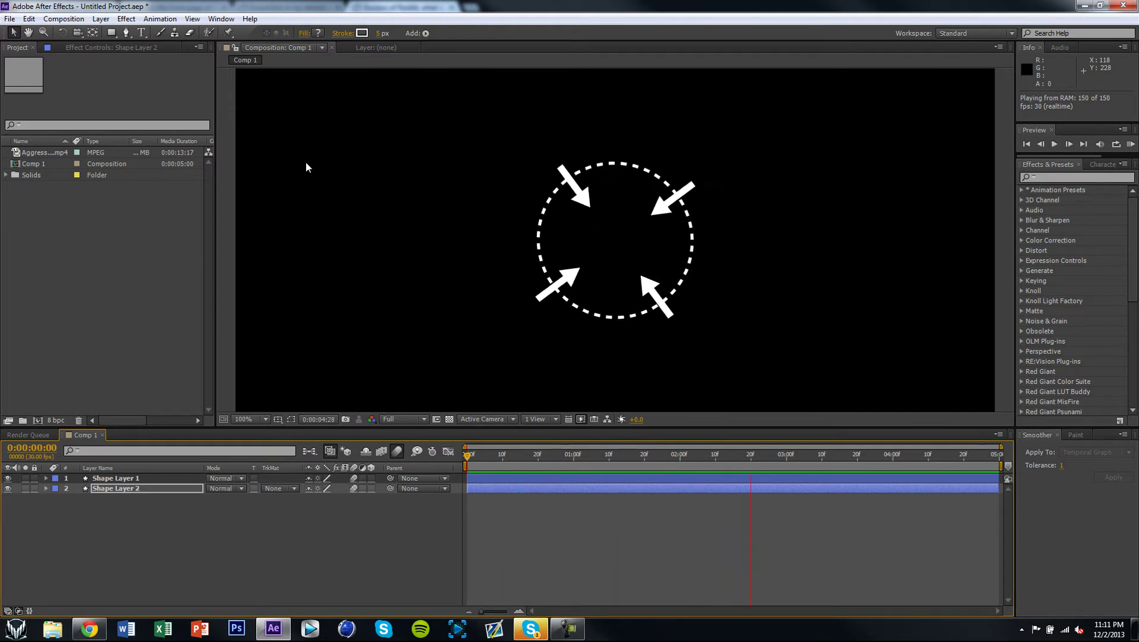
left_click_drag(538, 455, 526, 458)
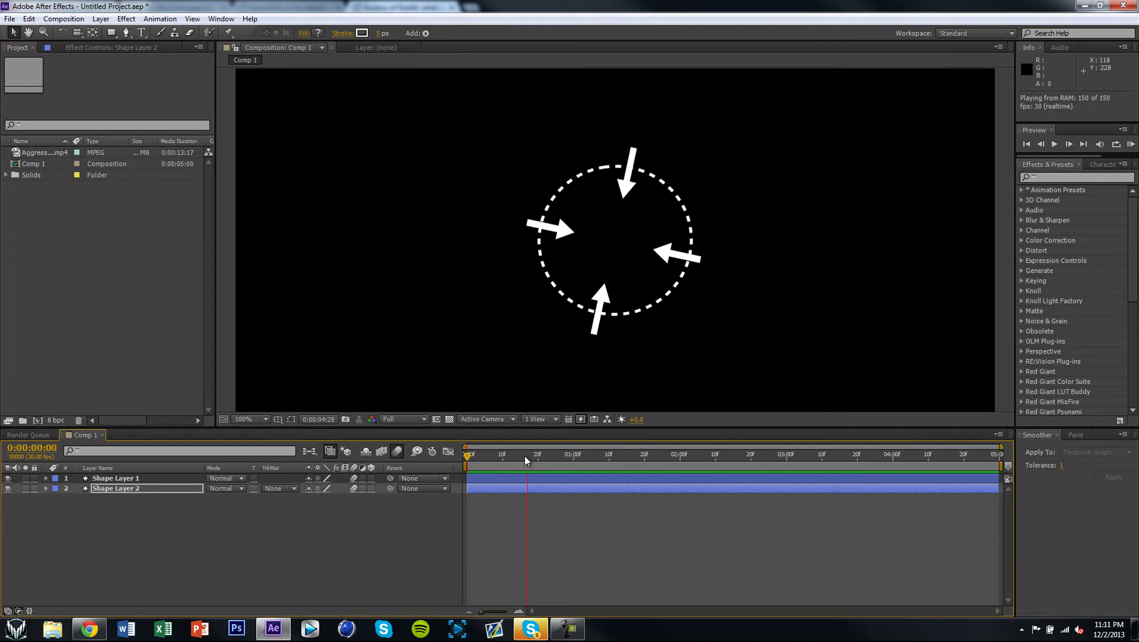
Expand Shape Layer 1, change its Scale expression to wiggle(5,50) and scrub the timeline to frame 0:00:02:10.
left_click(47, 479)
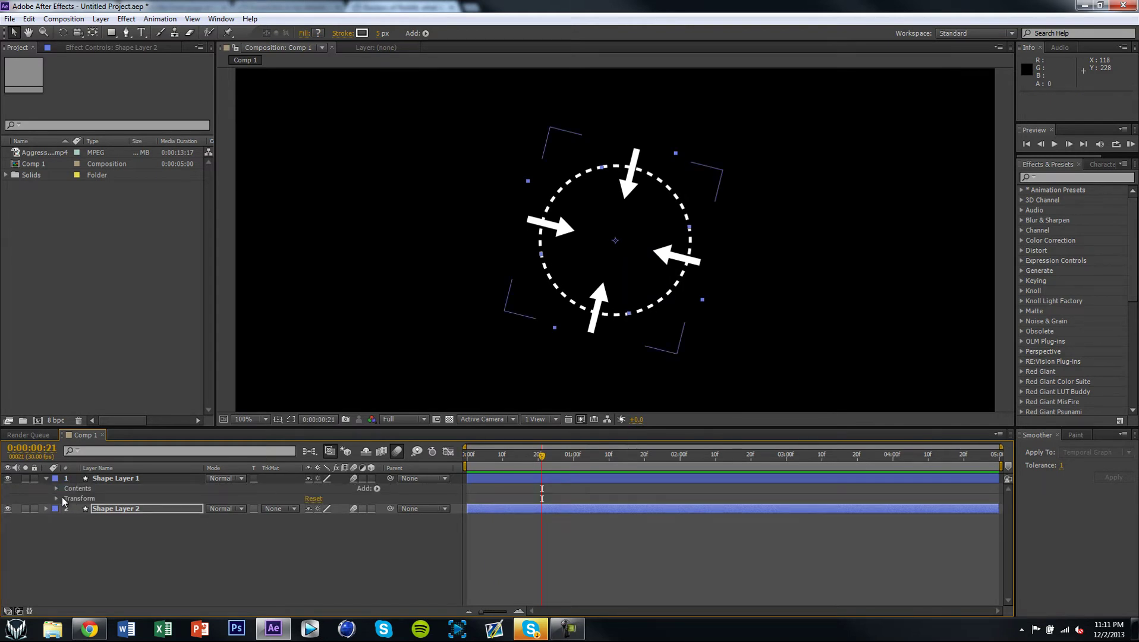
left_click(57, 488)
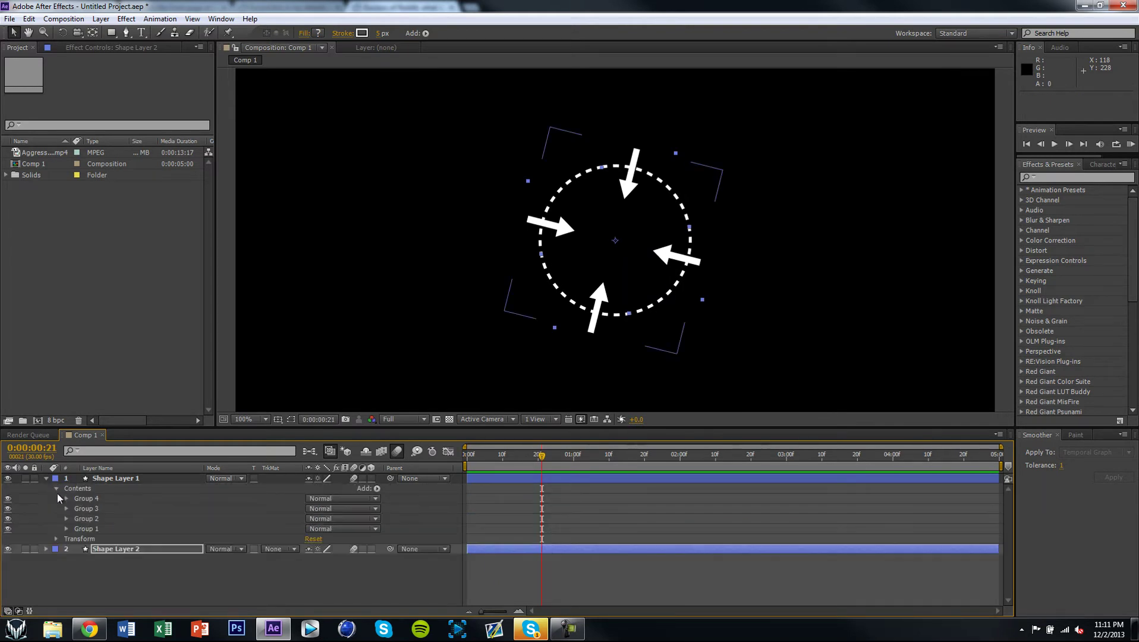
left_click(58, 540)
left_click(493, 570)
left_click(492, 570)
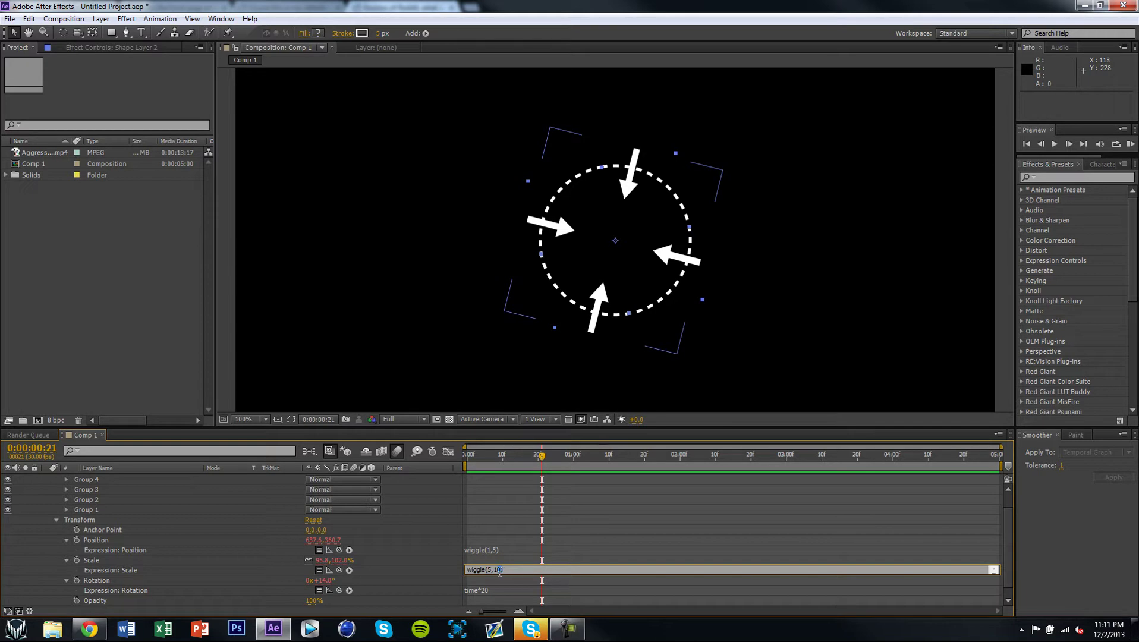
type("5")
mouse_move(568, 629)
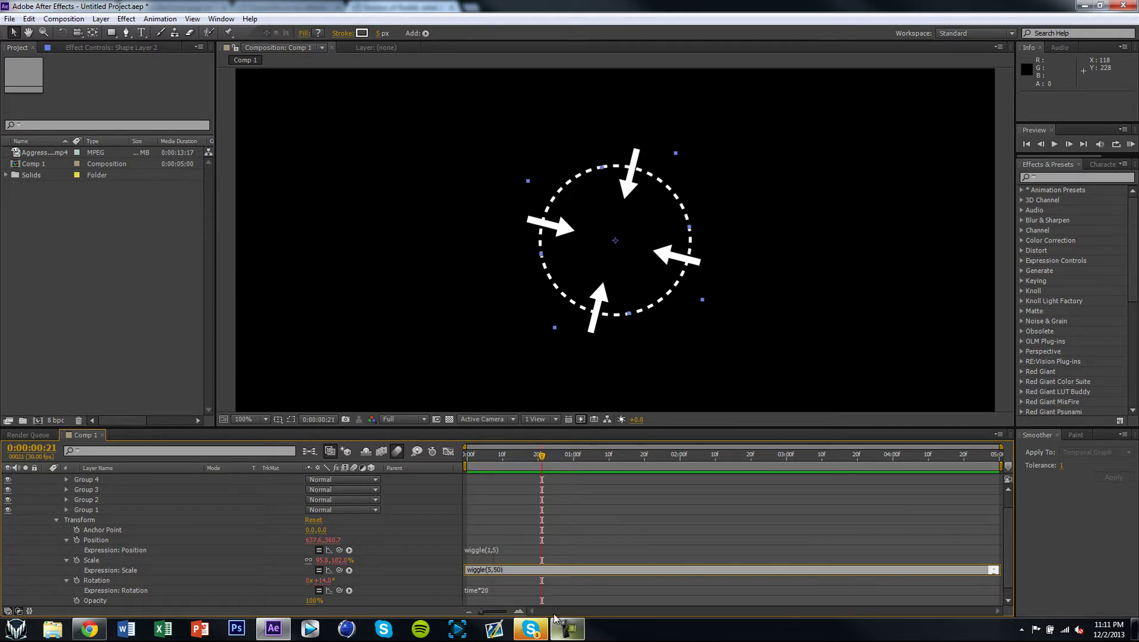
left_click_drag(523, 455, 664, 467)
left_click_drag(686, 464, 715, 462)
scroll(55, 503, "up", 2)
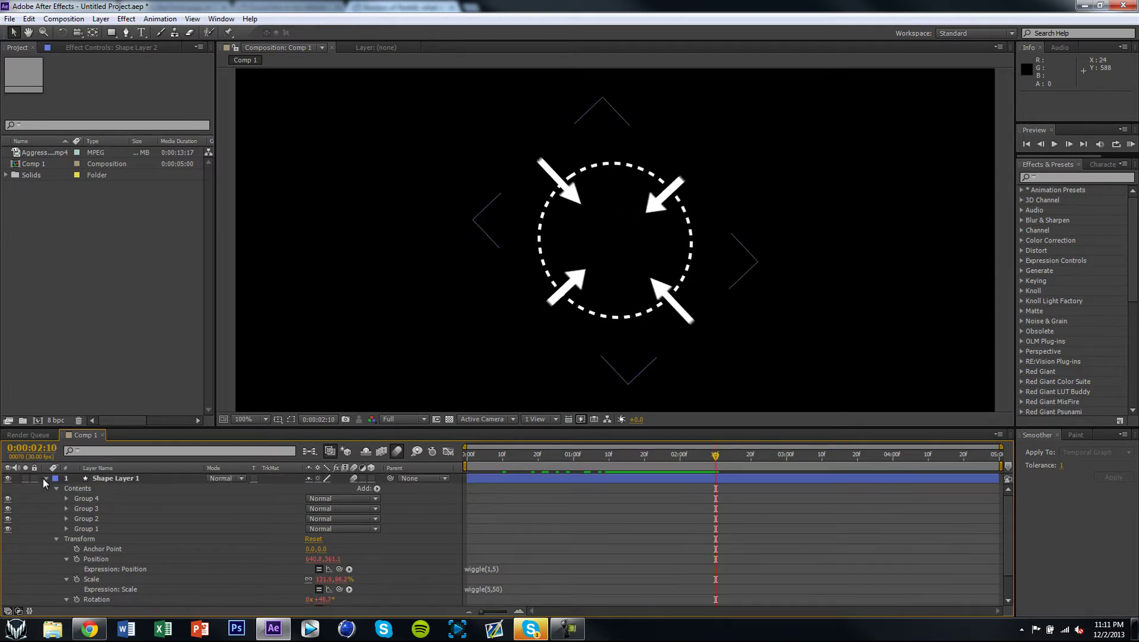
Run a RAM preview of the stronger arrow wiggle, stop it and collapse Shape Layer 1.
left_click(64, 18)
left_click(301, 166)
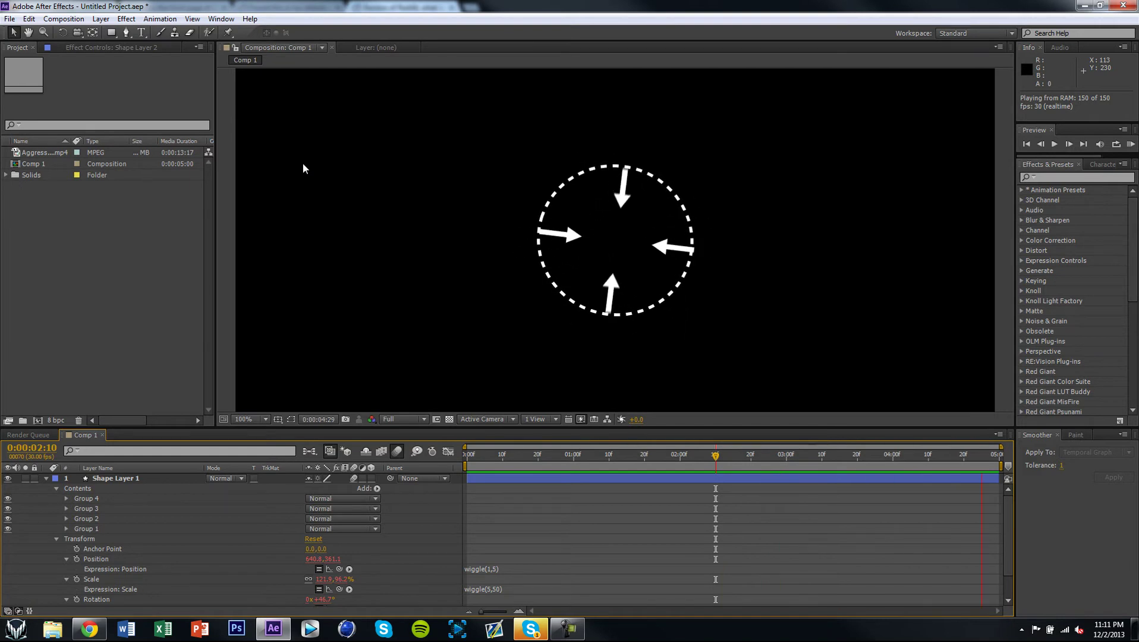
key("space")
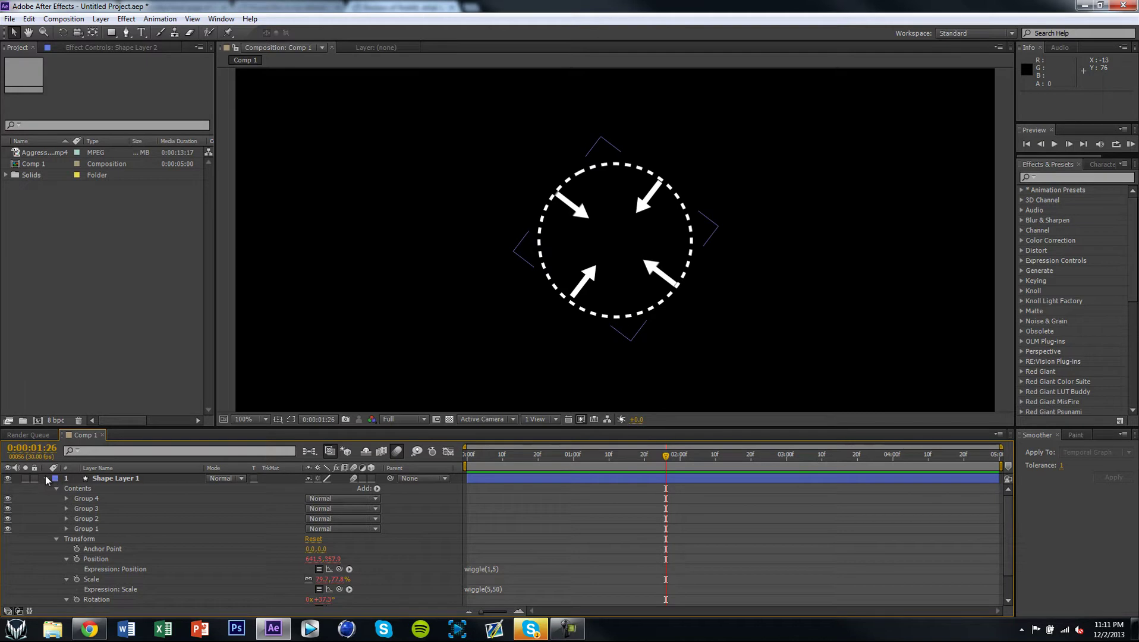
left_click(46, 478)
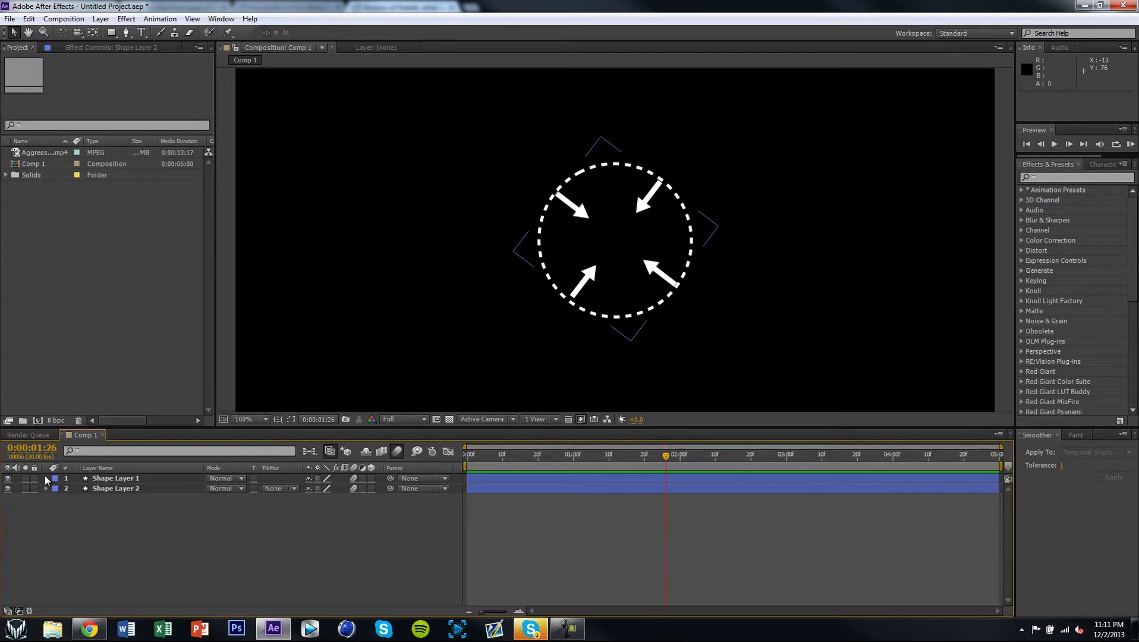
left_click(13, 21)
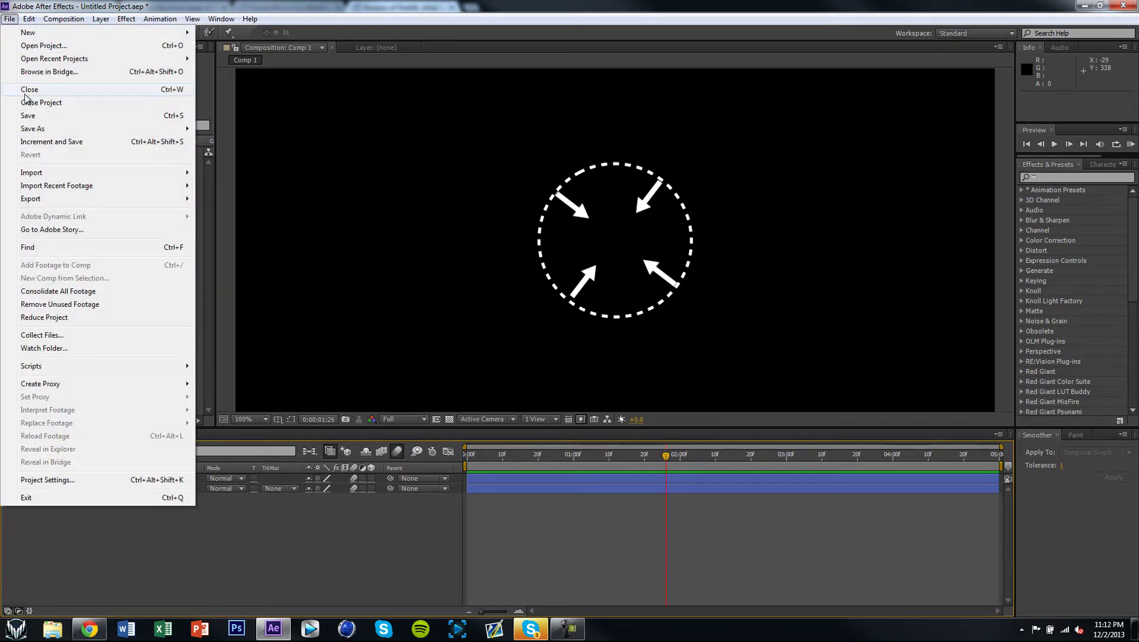
left_click(268, 267)
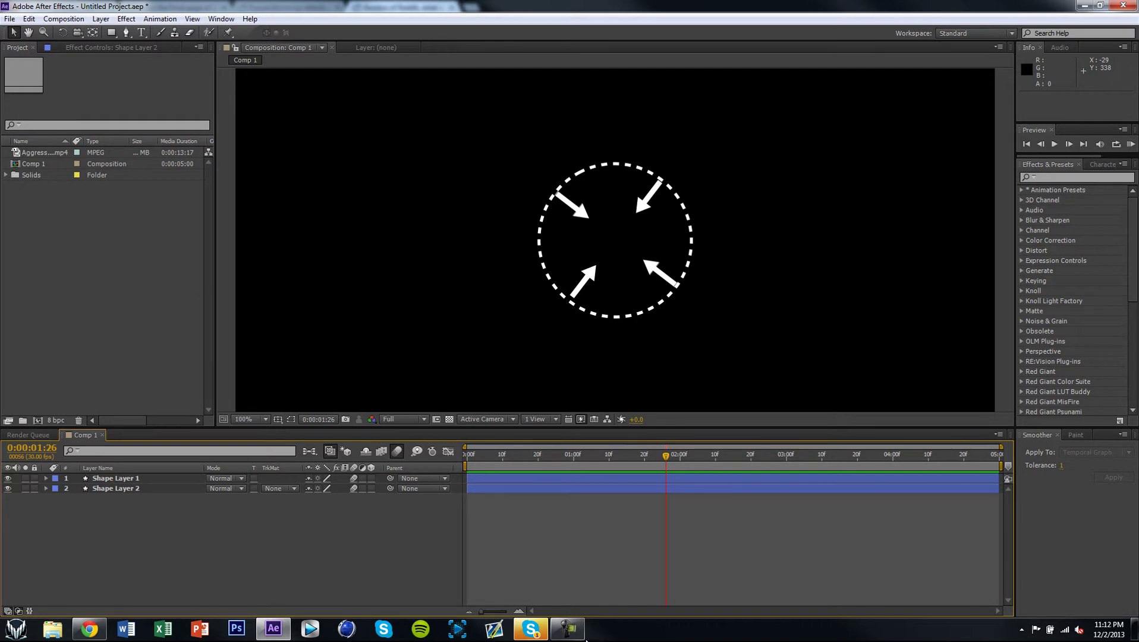
key("ctrl+s")
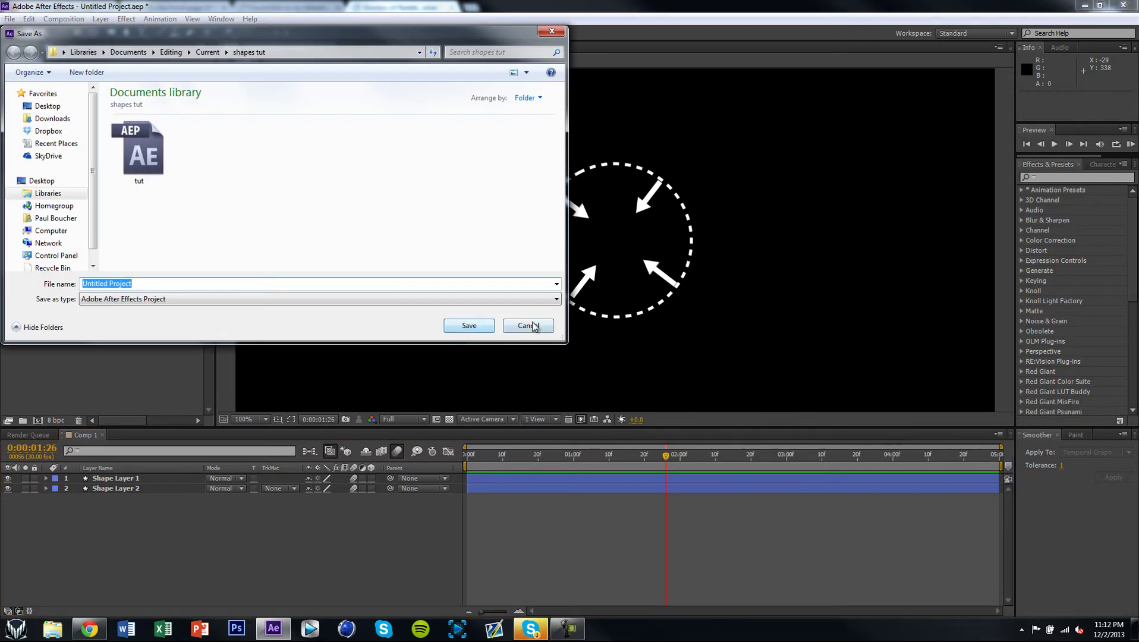
left_click(529, 327)
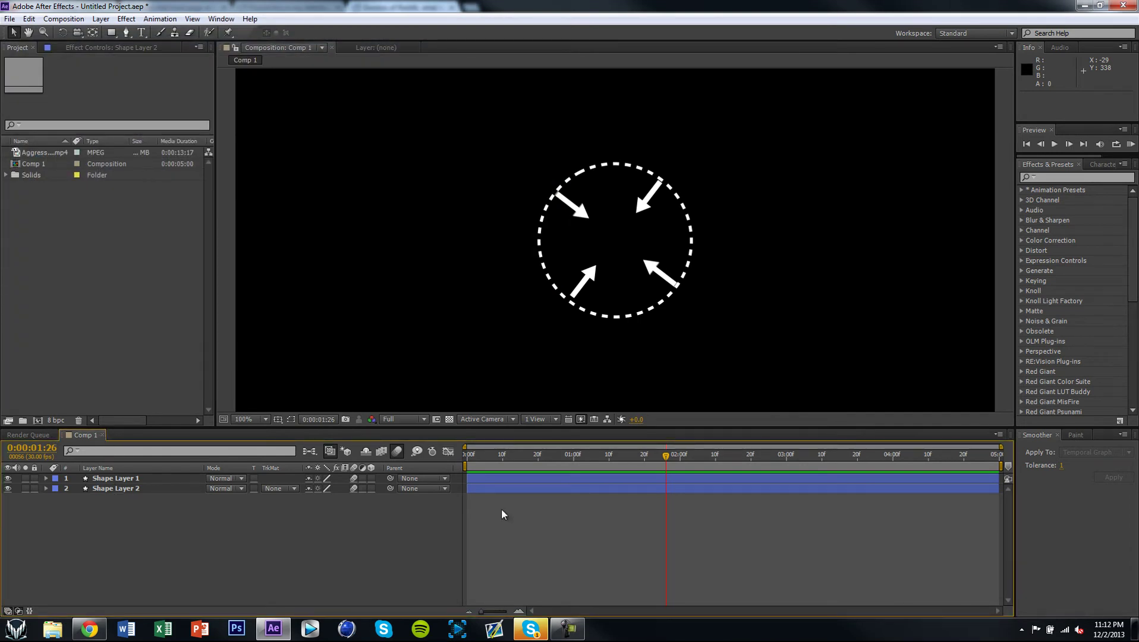
Return to the first frame and import the footage file Transition Angle 2.mp4 into the project.
left_click_drag(522, 457, 416, 416)
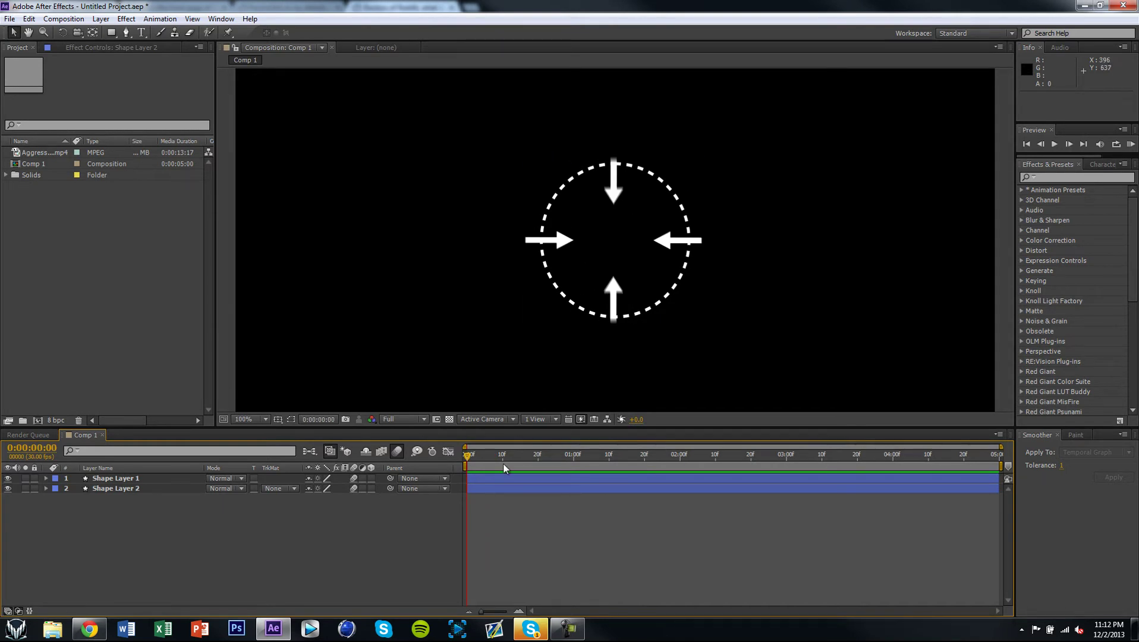
left_click_drag(494, 457, 419, 452)
left_click(10, 18)
mouse_move(180, 173)
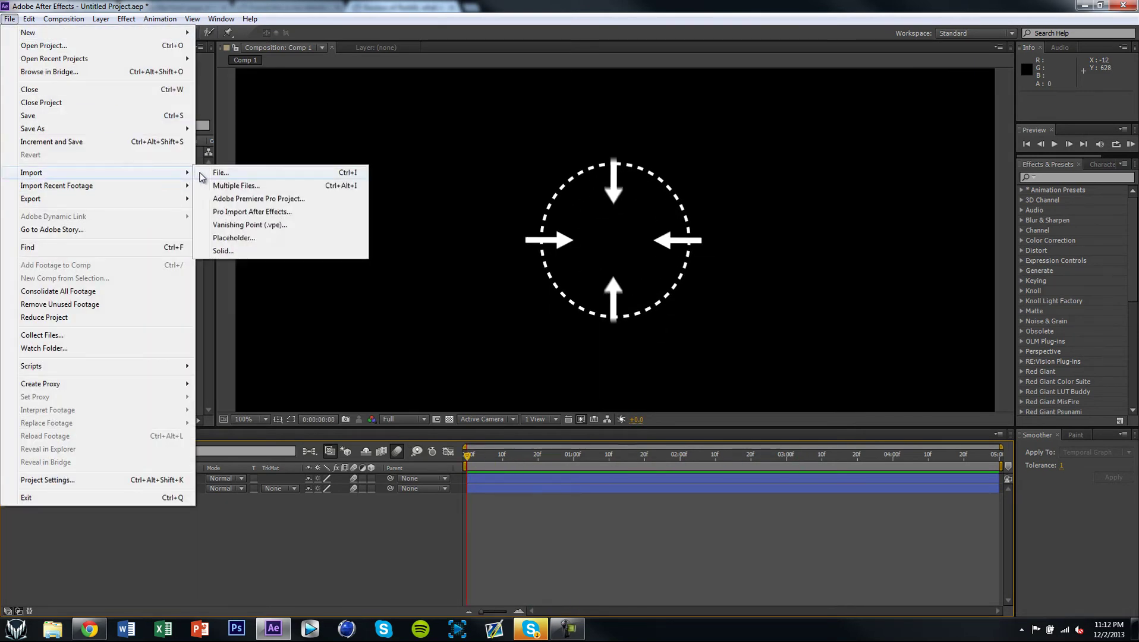
left_click(223, 172)
left_click_drag(549, 110, 562, 201)
double_click(333, 167)
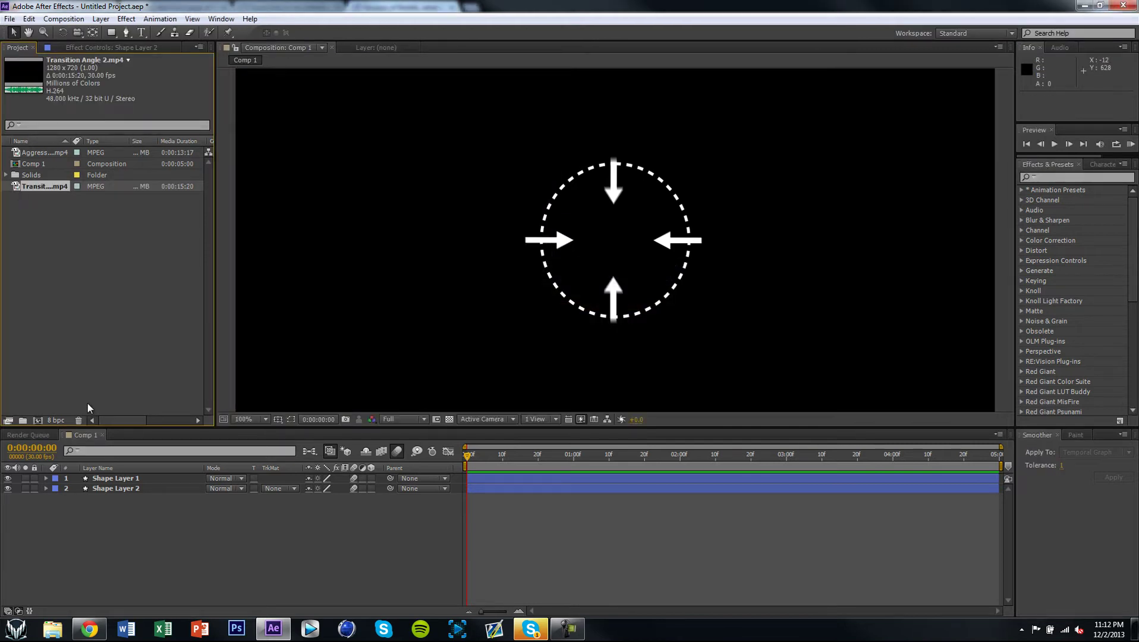
Create a composition from the Transition Angle 2.mp4 footage and set its duration to 0:00:05:00.
left_click(38, 421)
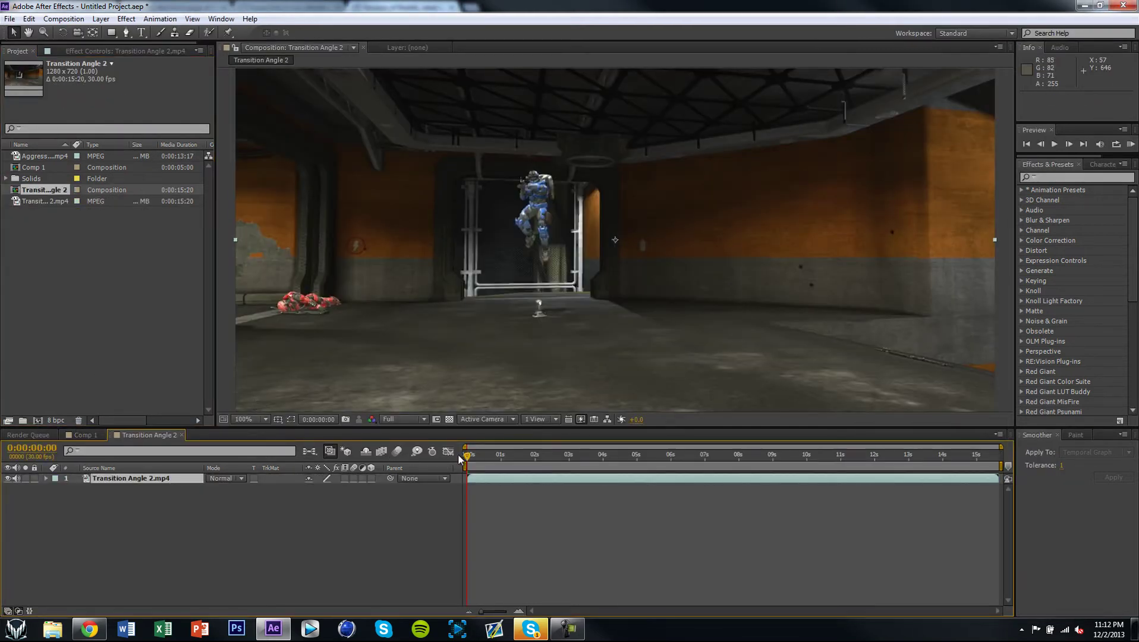
left_click(64, 18)
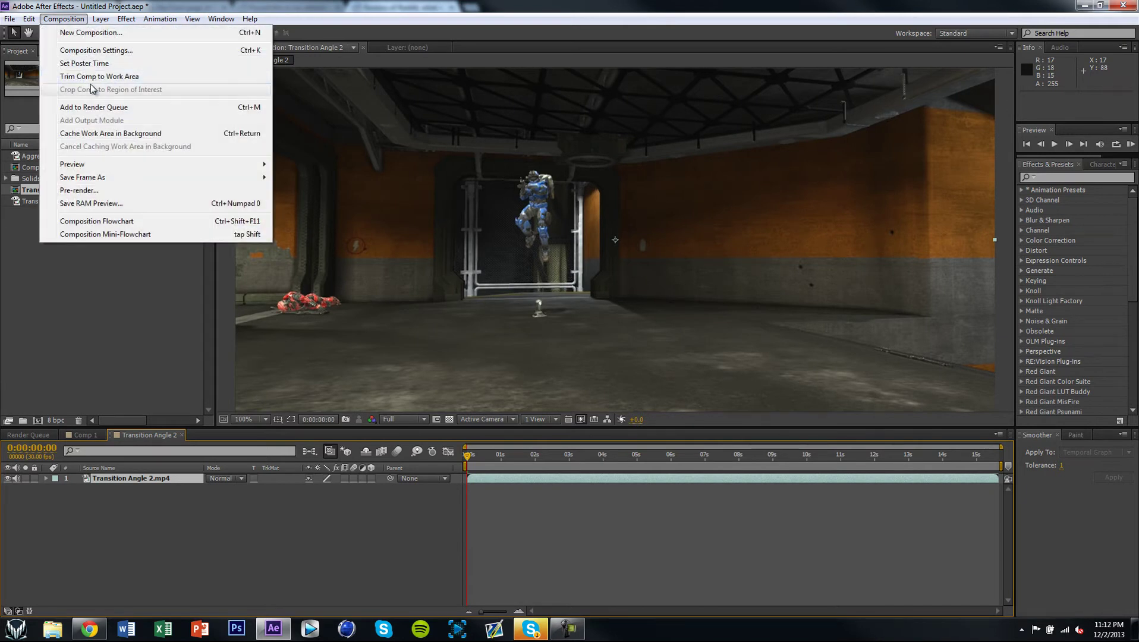
left_click(94, 50)
left_click(223, 293)
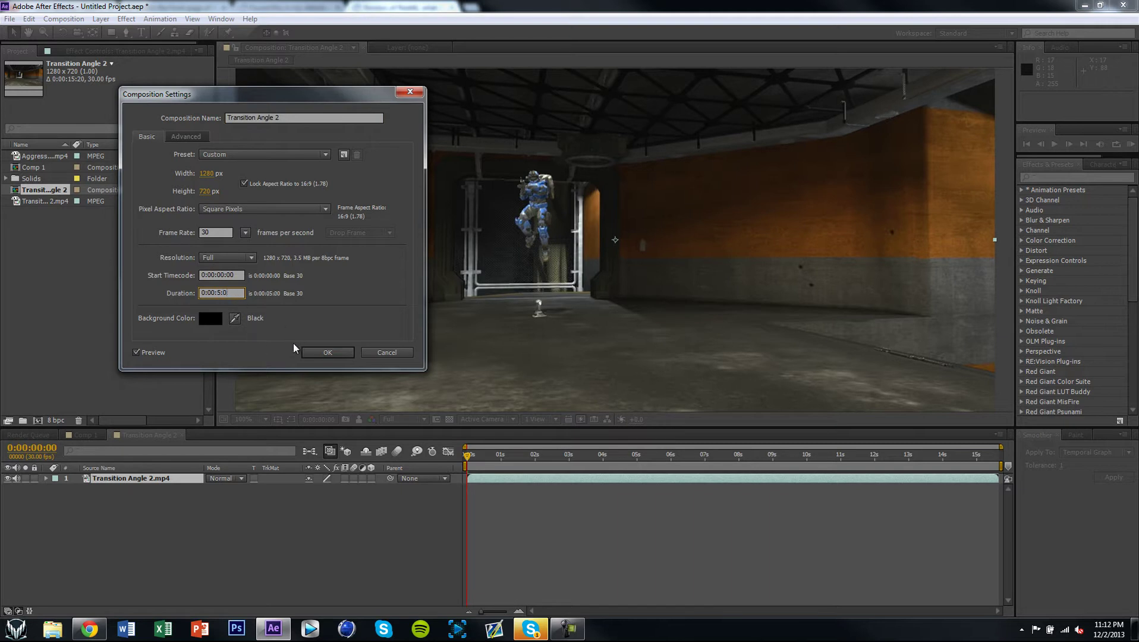
left_click(327, 353)
left_click_drag(602, 457, 938, 464)
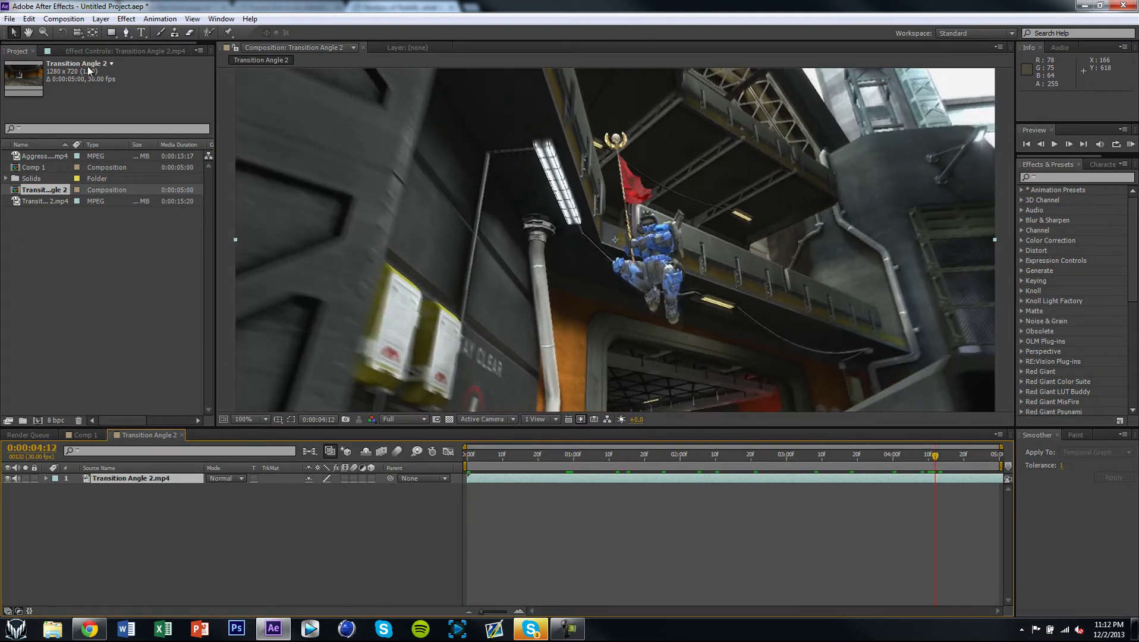
Rename Comp 1 as Reticule in the project.
left_click(36, 169)
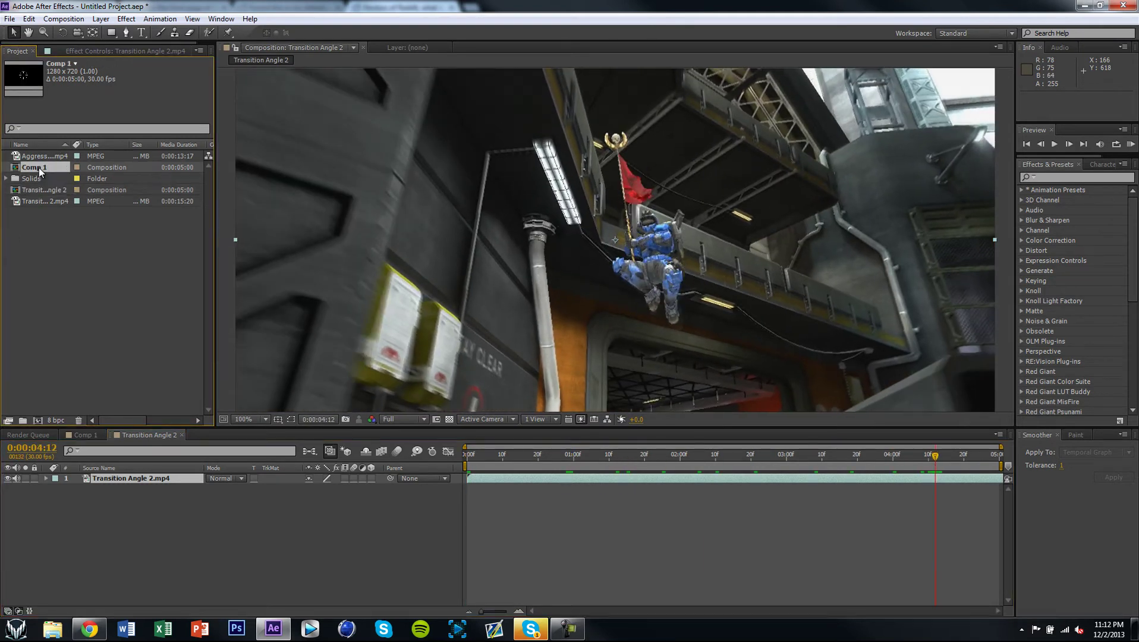
key("Return")
left_click(49, 253)
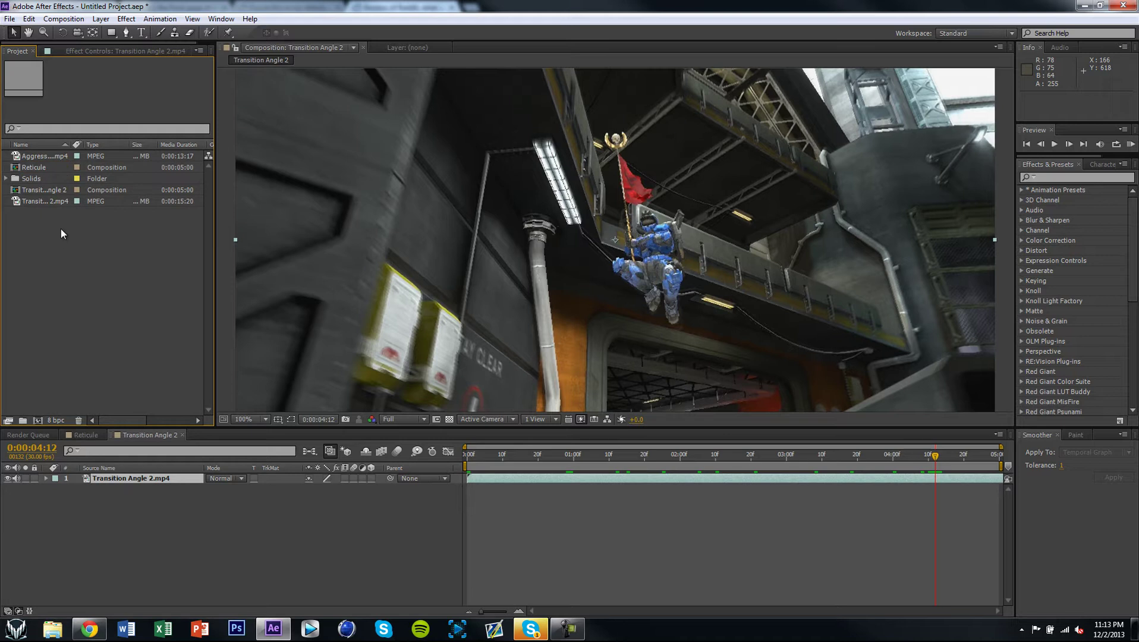
left_click(36, 169)
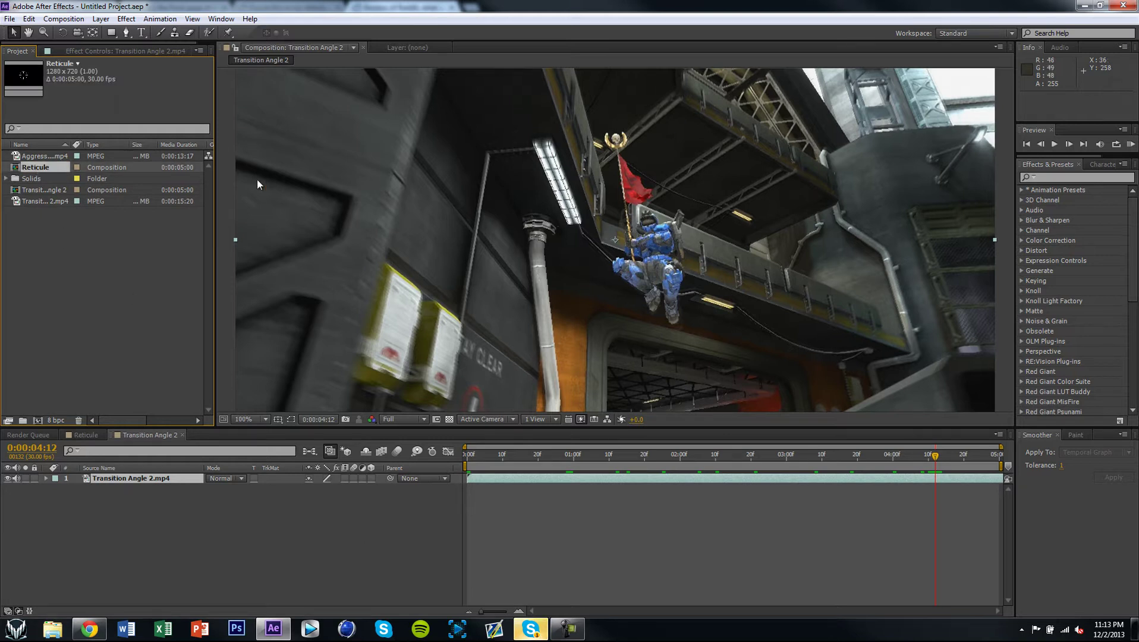
left_click(57, 192)
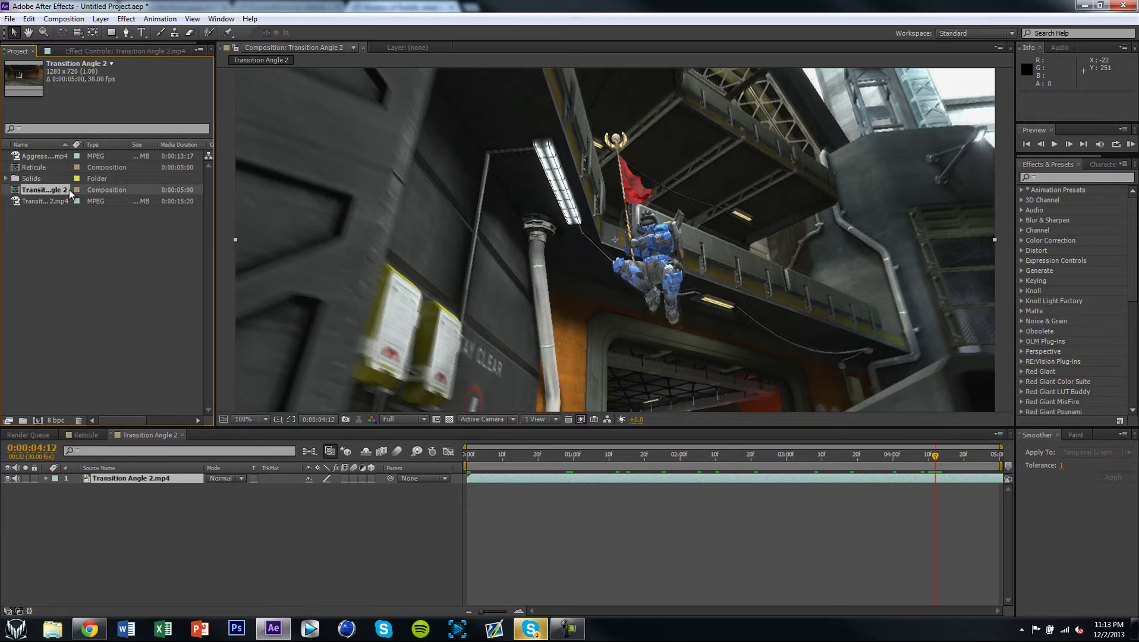
Scrub through the Transition Angle 2 composition with the whole frame in view to examine the character's movement and the clip's length.
left_click_drag(534, 464, 468, 458)
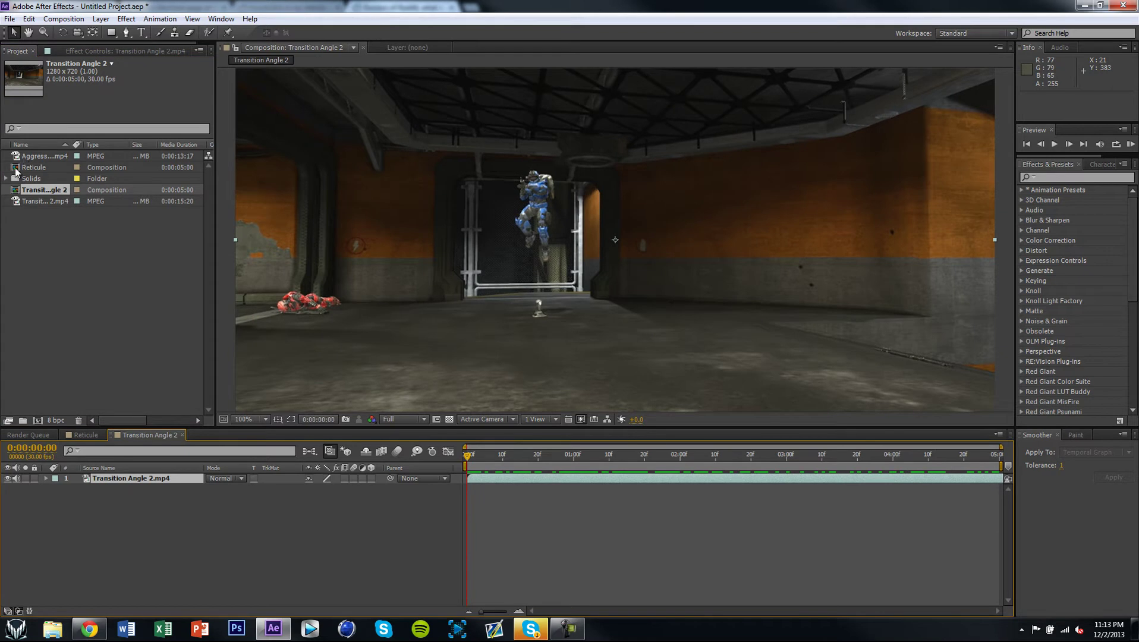
left_click(25, 167)
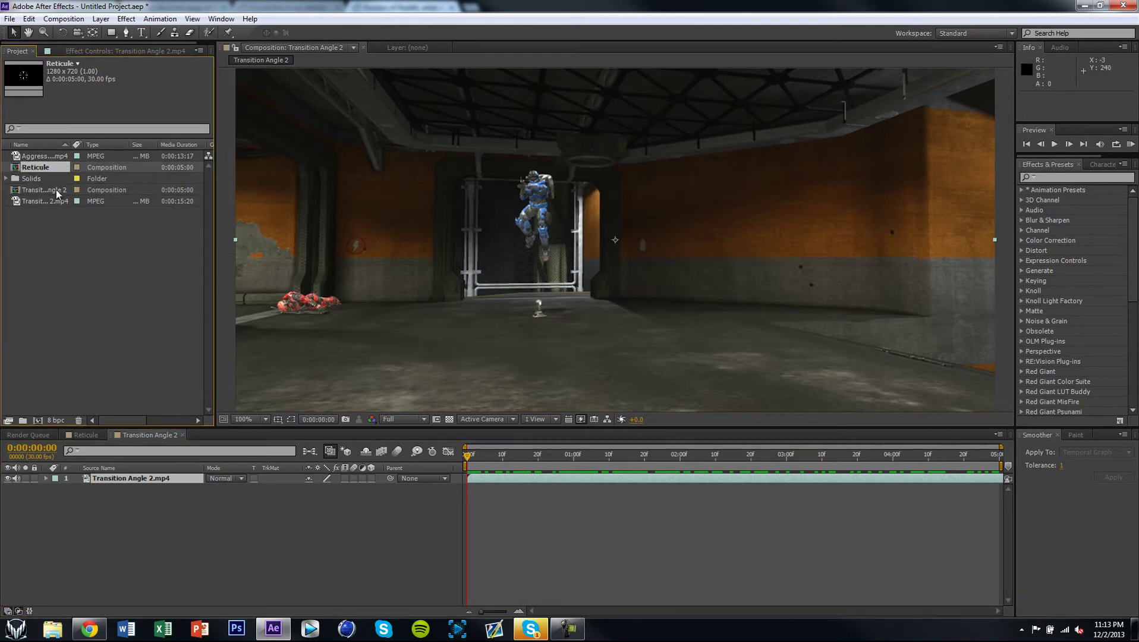
left_click(530, 457)
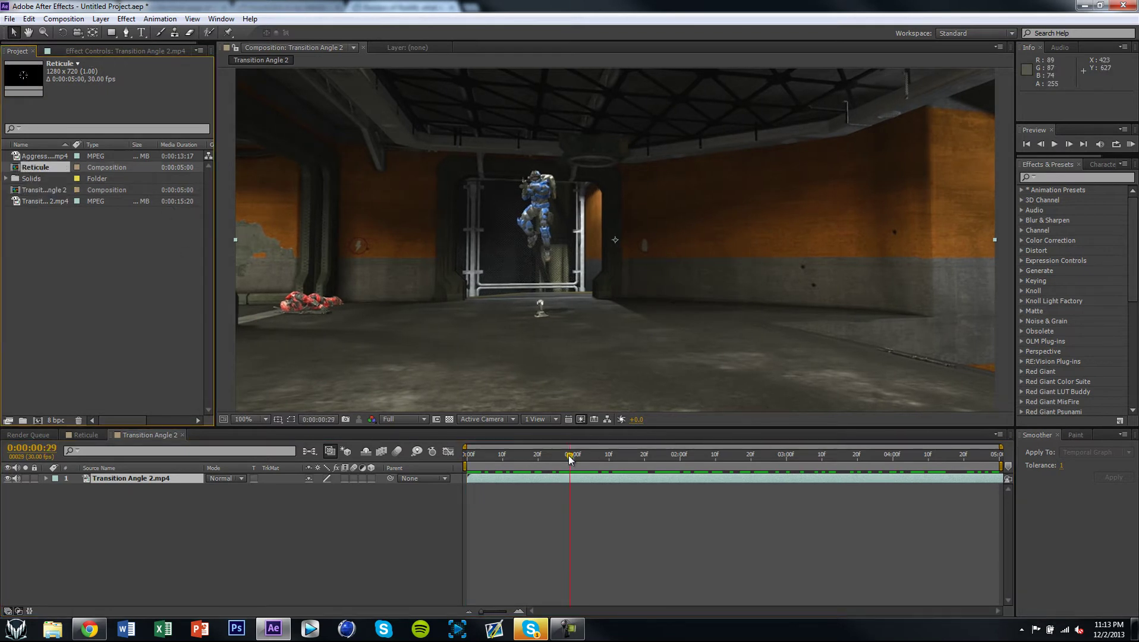
left_click_drag(480, 461, 1001, 458)
left_click(250, 419)
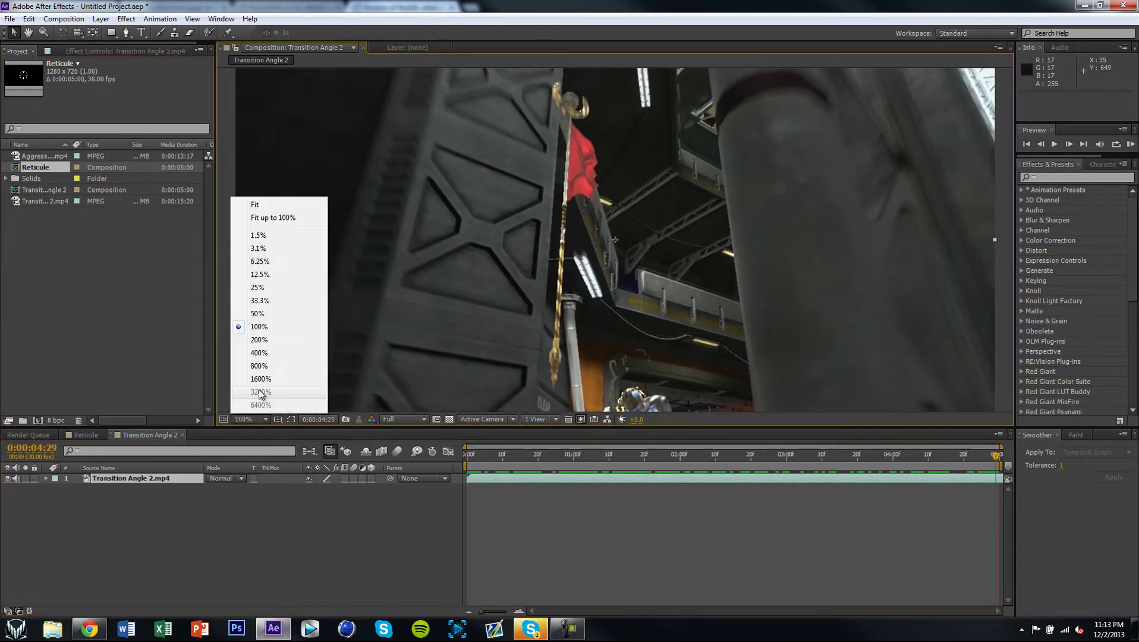
left_click(258, 205)
mouse_move(997, 481)
left_mouse_down()
mouse_move(794, 476)
mouse_move(997, 480)
left_mouse_up()
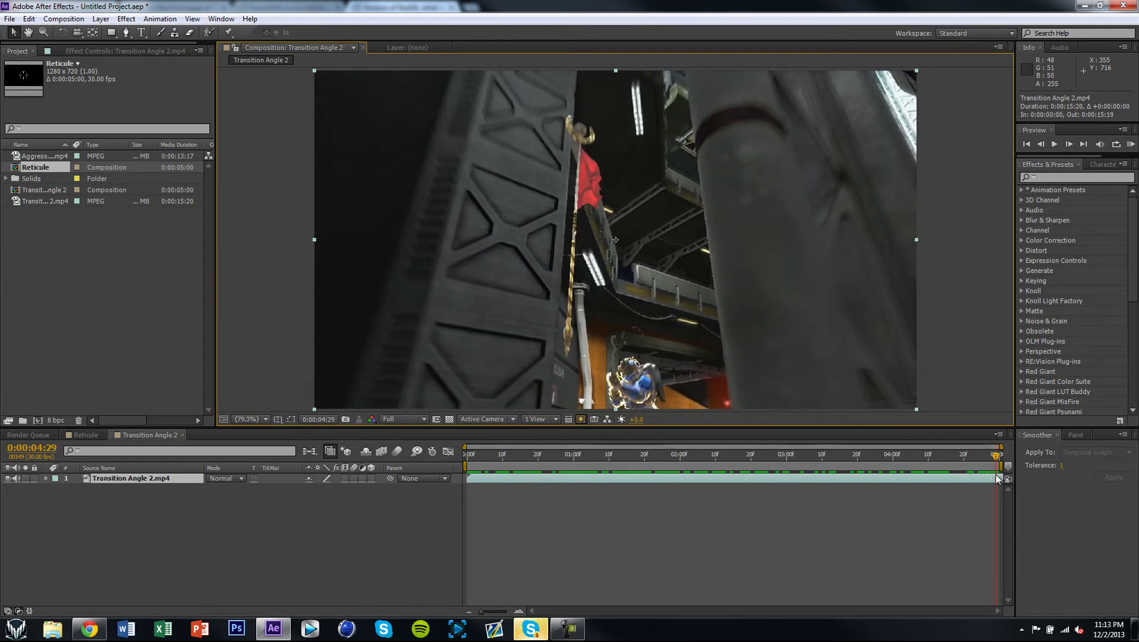
left_click_drag(690, 458, 752, 459)
Set the Transition Angle 2 composition's duration to 0:00:02:15.
left_click(64, 18)
left_click(105, 50)
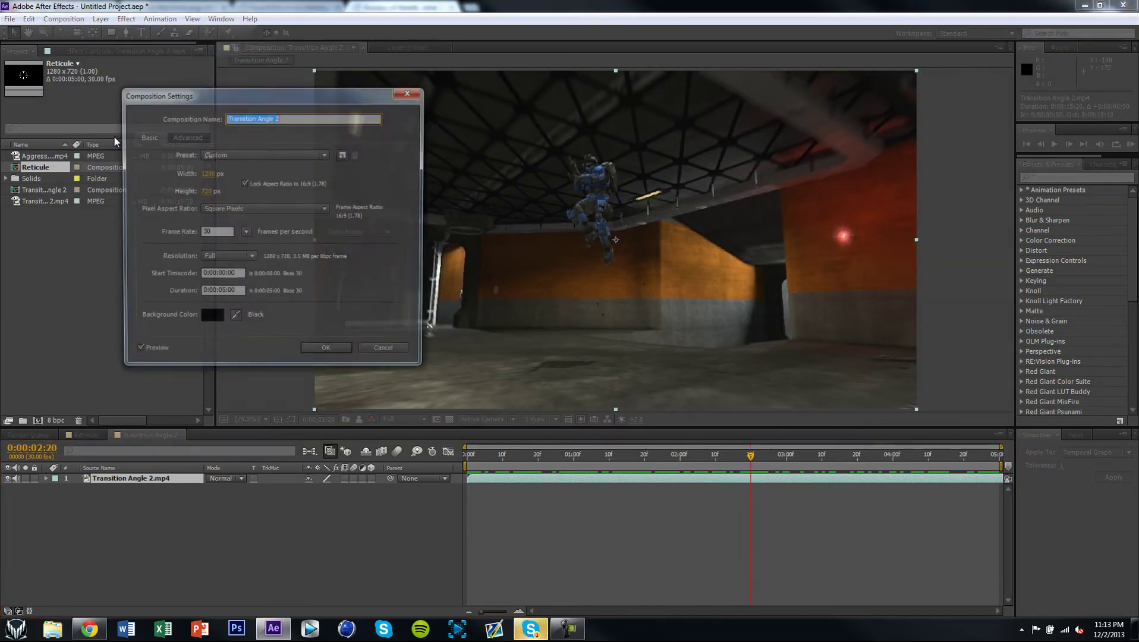
left_click(224, 294)
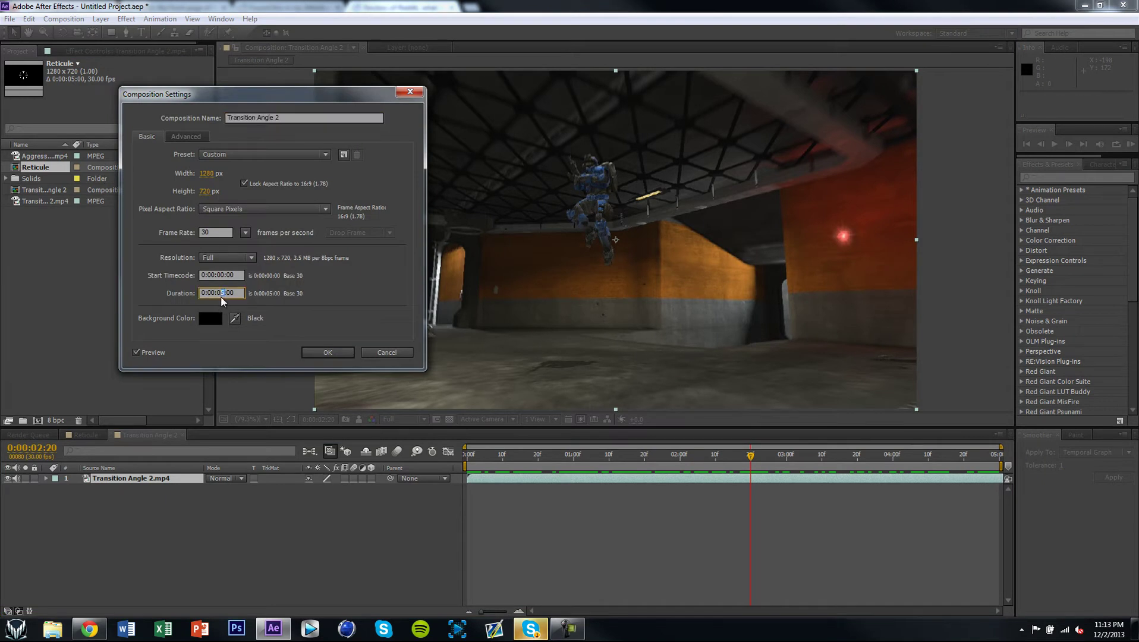
type("2:1")
left_click(325, 352)
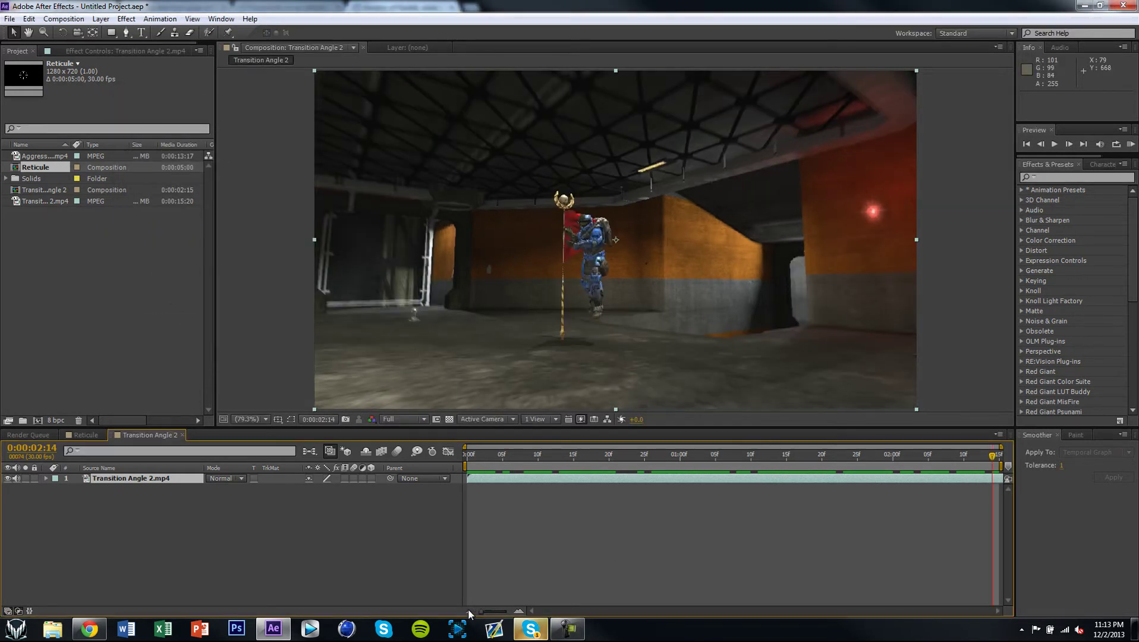
Slide the Transition Angle 2.mp4 layer earlier so its in point is at -0:00:01:17, and return to the first frame.
left_click_drag(952, 458, 469, 471)
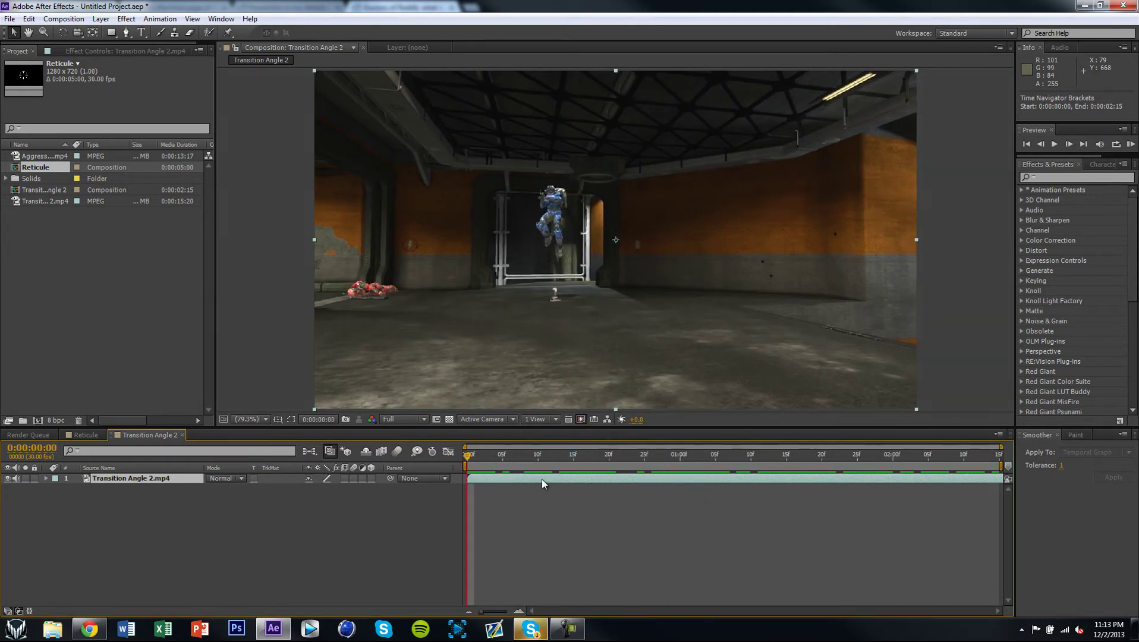
left_click_drag(846, 483, 528, 482)
left_click_drag(464, 460, 445, 449)
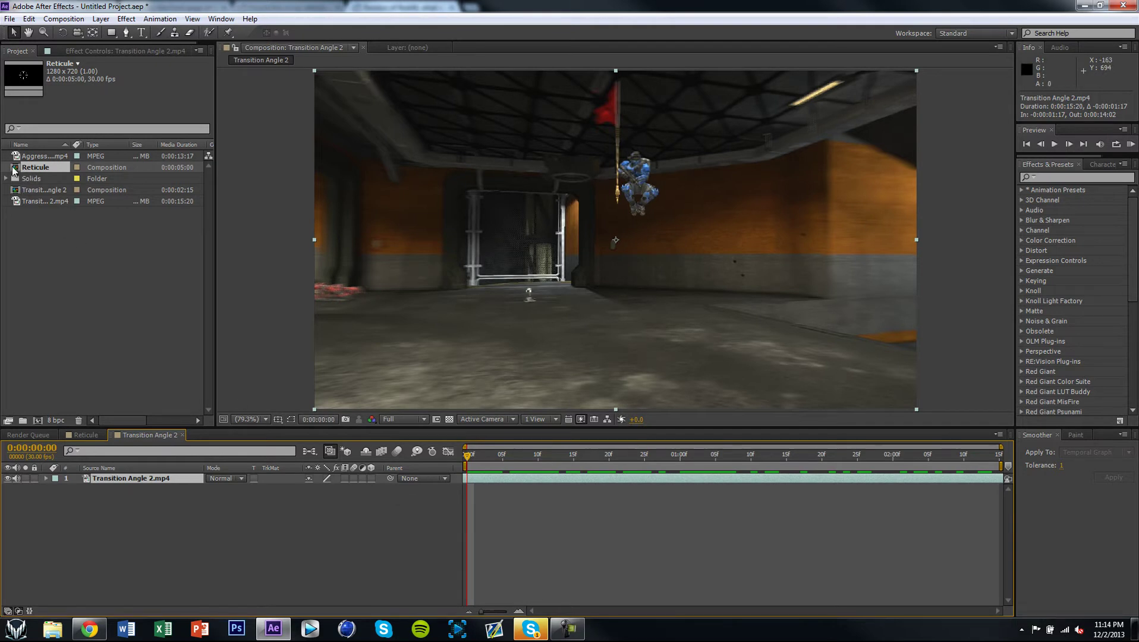
Add the Reticule composition as a layer above Transition Angle 2.mp4, starting at the first frame.
left_click_drag(17, 170, 151, 478)
left_click_drag(484, 459, 401, 490)
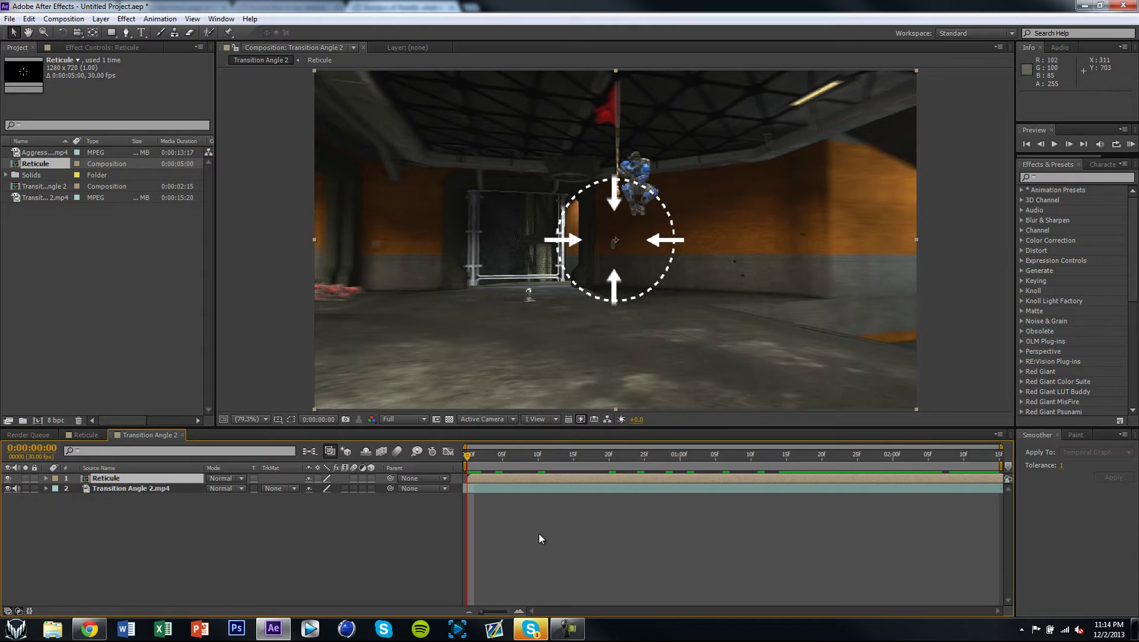
mouse_move(486, 457)
left_mouse_down()
mouse_move(505, 457)
mouse_move(468, 458)
left_mouse_up()
Display the Tracker controls in the workspace.
left_click(102, 19)
left_click(154, 20)
left_click(221, 19)
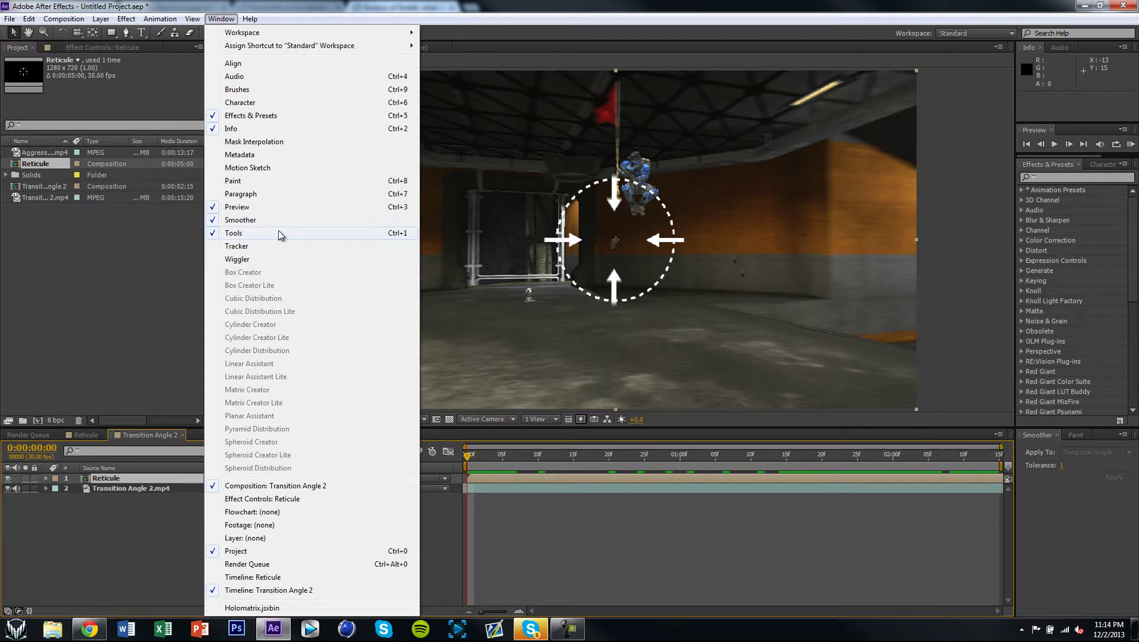
left_click(620, 289)
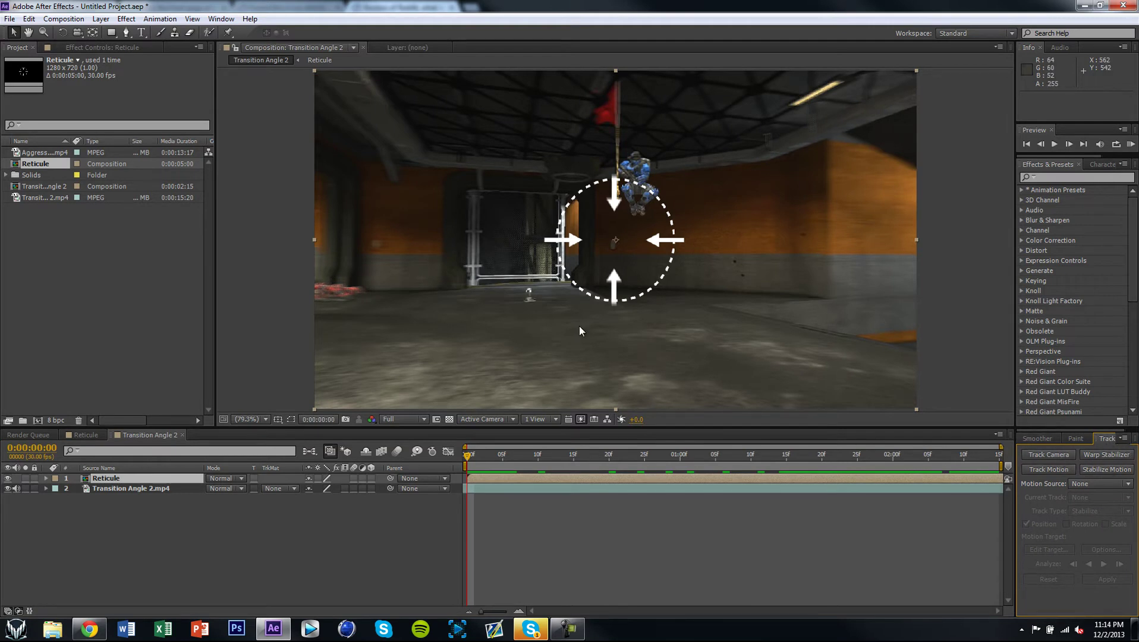
Add a null object layer above the Reticule layer.
left_click(100, 19)
left_click(100, 19)
left_click(100, 19)
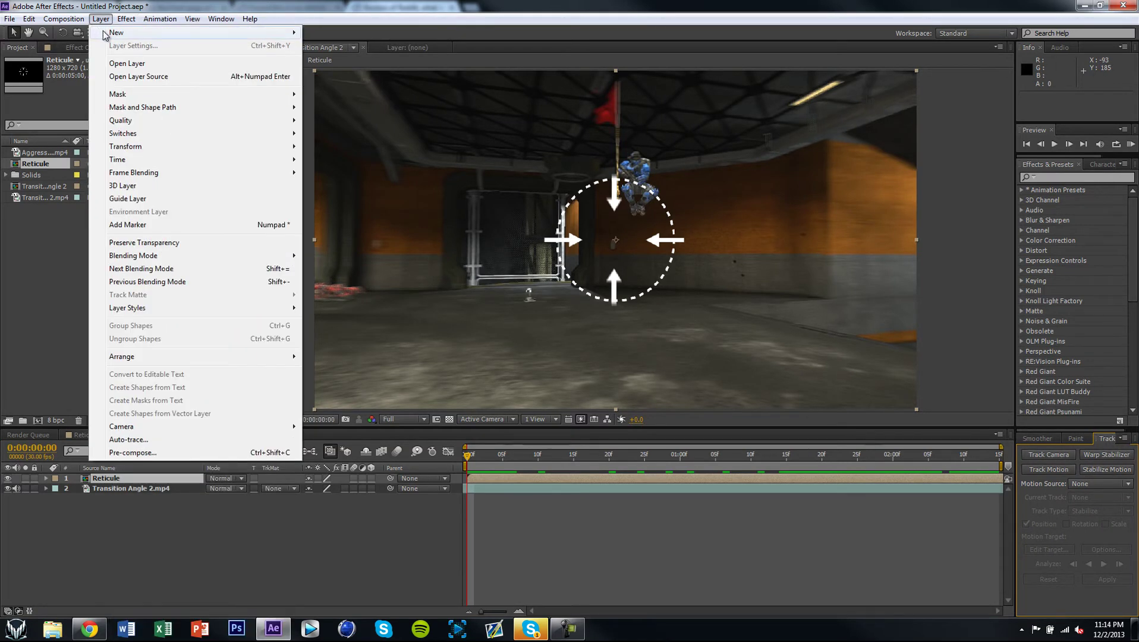
mouse_move(262, 38)
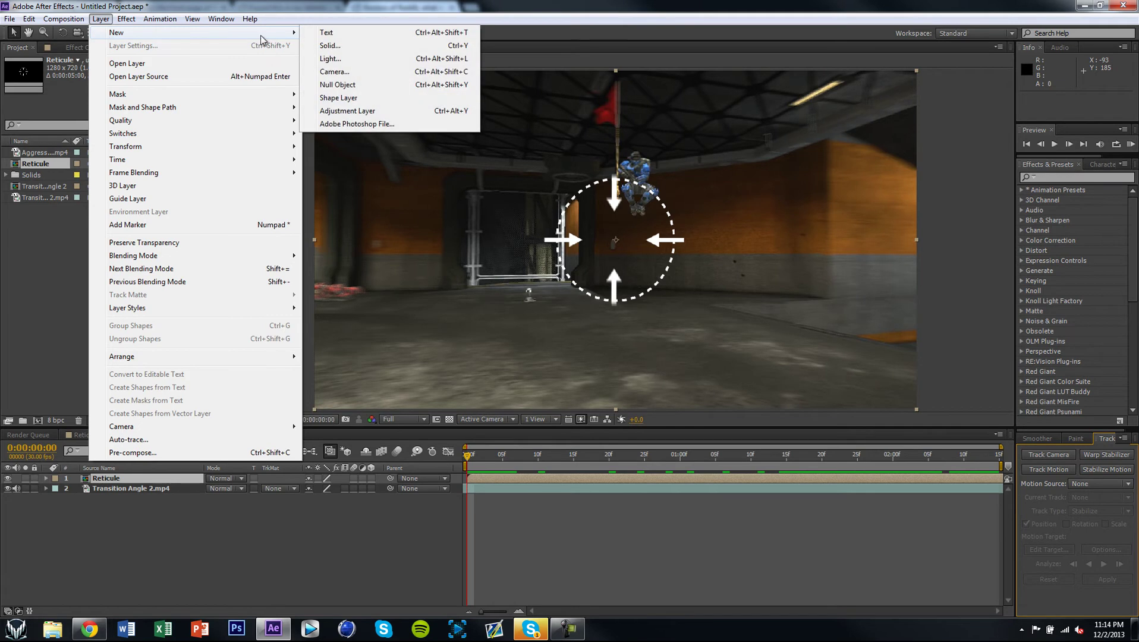
left_click(339, 84)
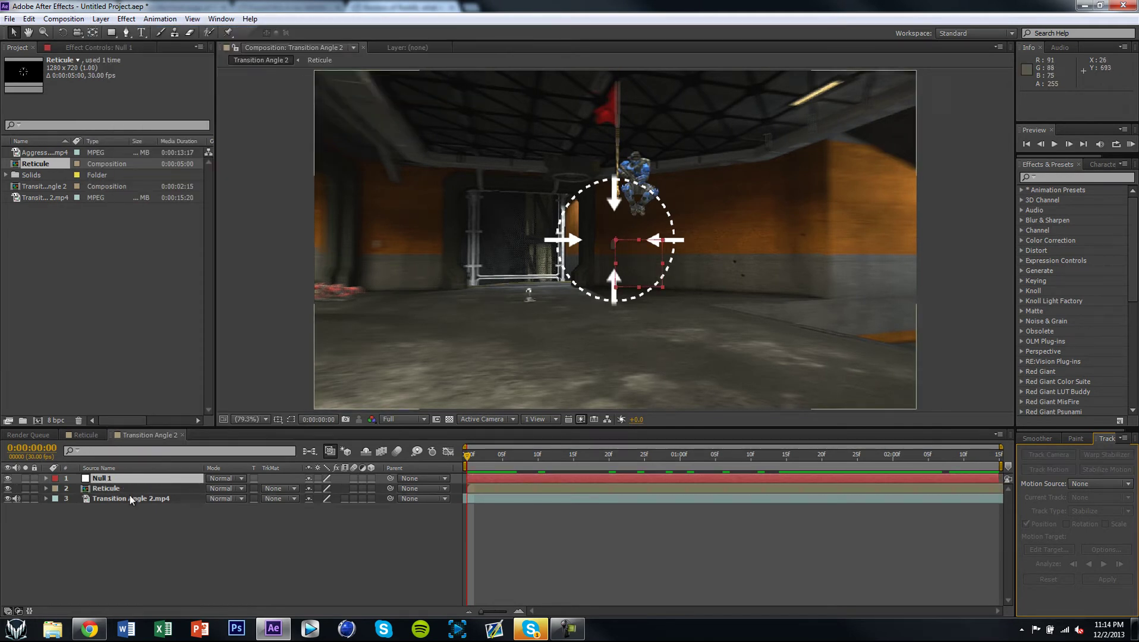
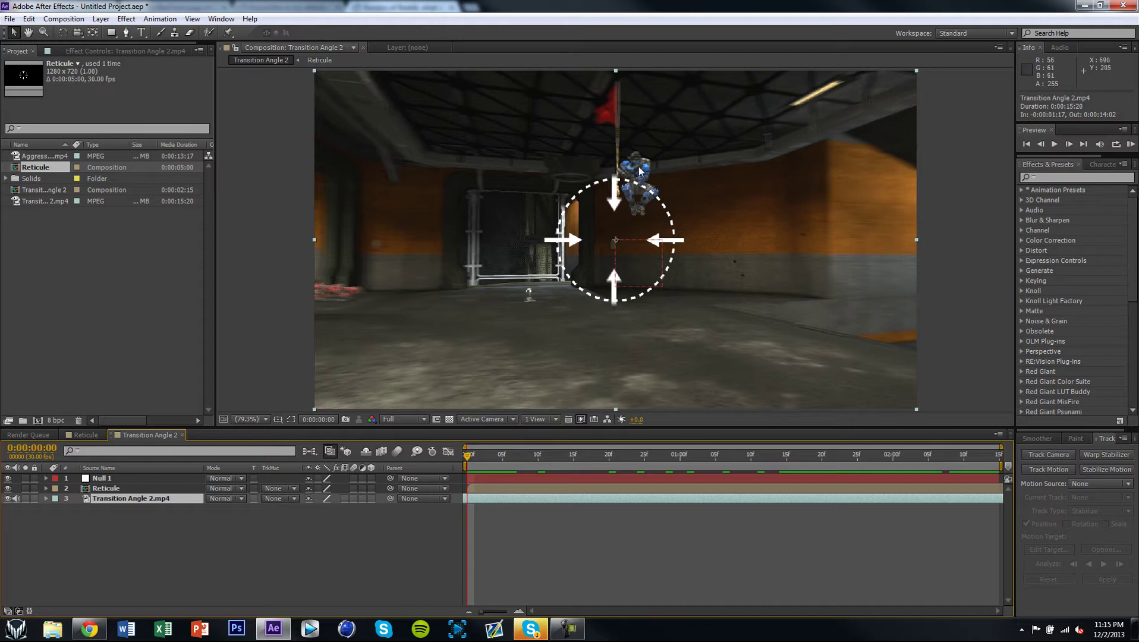
Start Track Motion on the Transition Angle 2.mp4 layer at the first frame and toggle Scale tracking to add a second track point.
key("period")
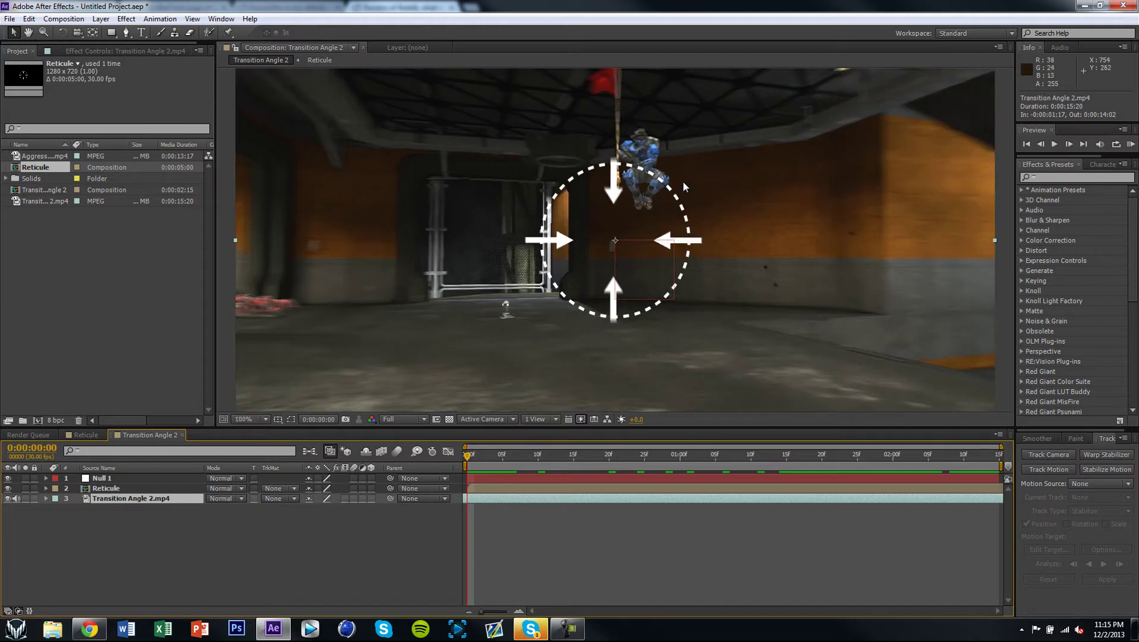
left_click_drag(682, 180, 645, 218)
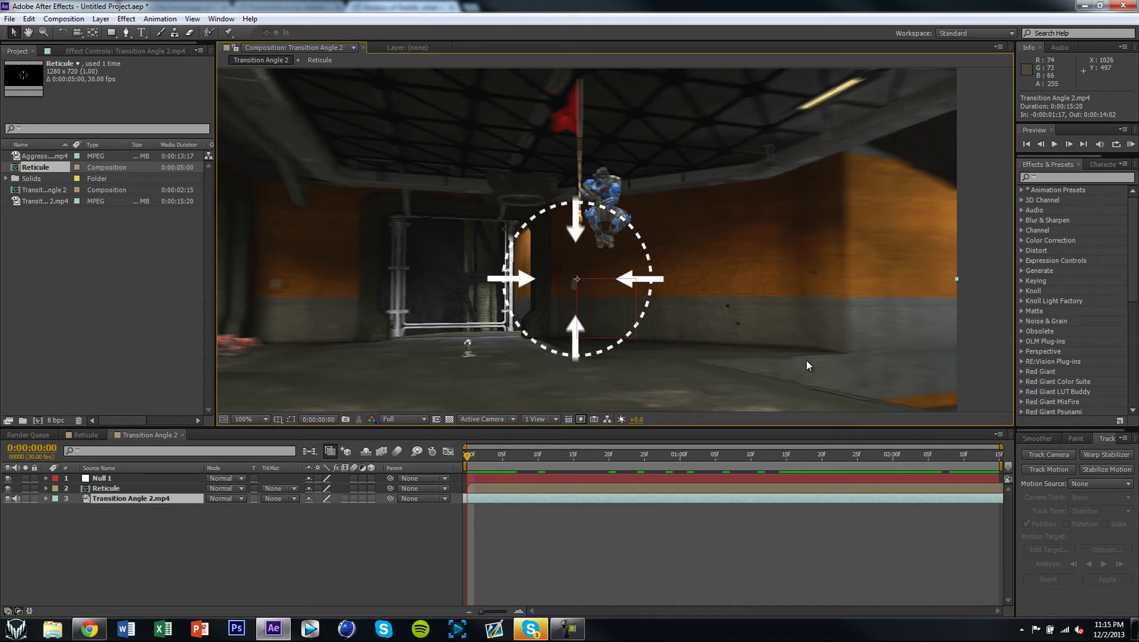
left_click_drag(532, 468, 474, 467)
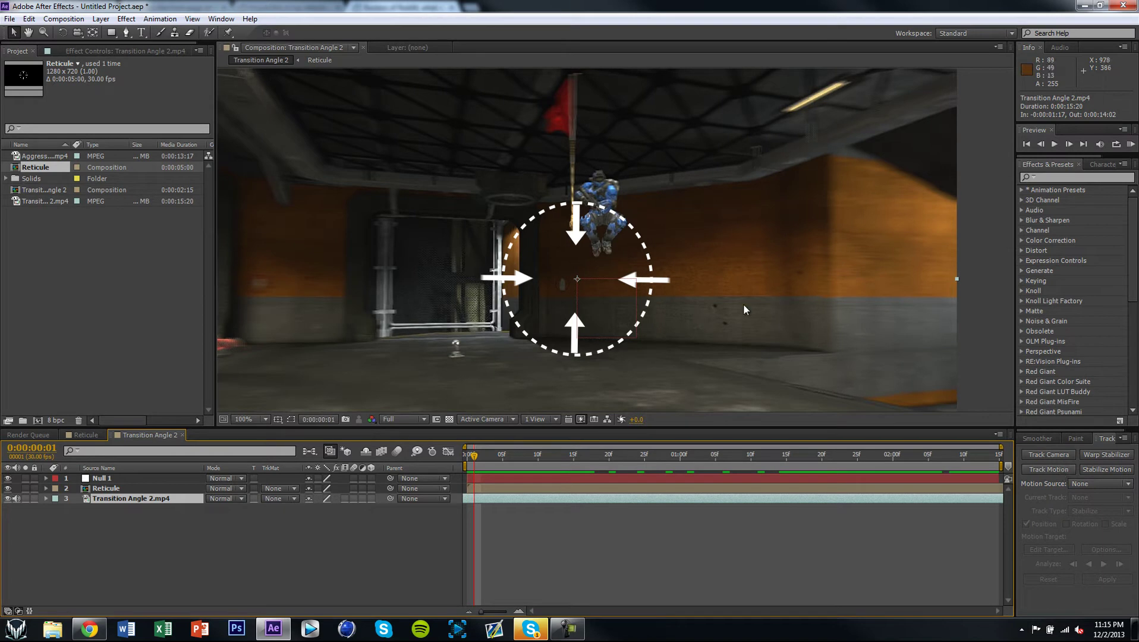
left_click_drag(500, 458, 443, 472)
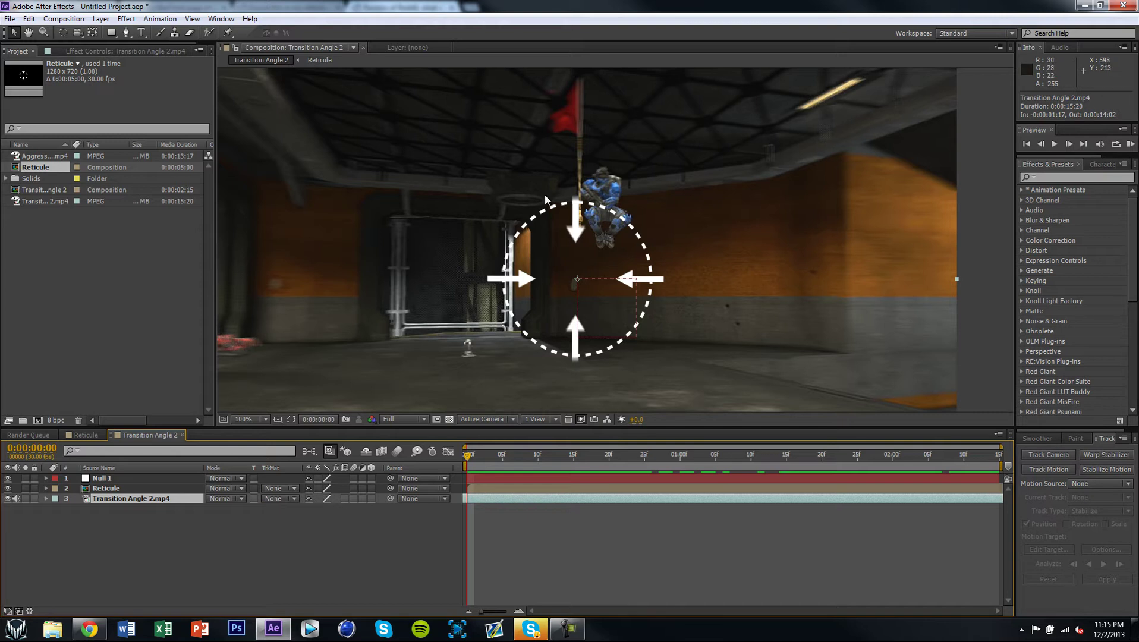
mouse_move(474, 459)
left_mouse_down()
mouse_move(651, 464)
mouse_move(462, 456)
left_mouse_up()
left_click(1055, 467)
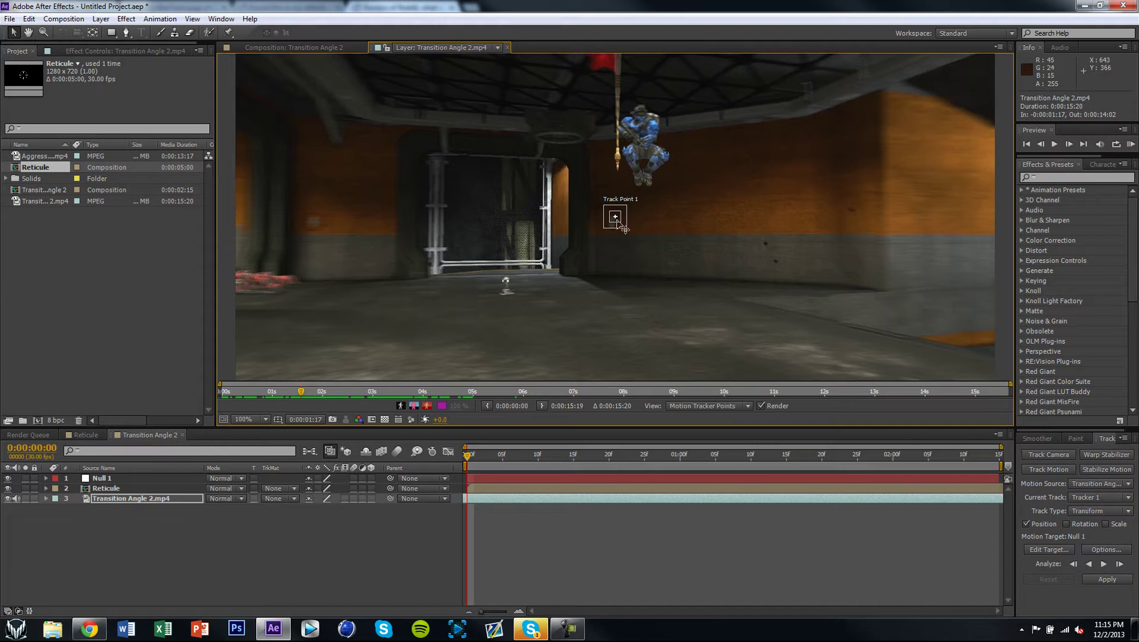
left_click(1106, 525)
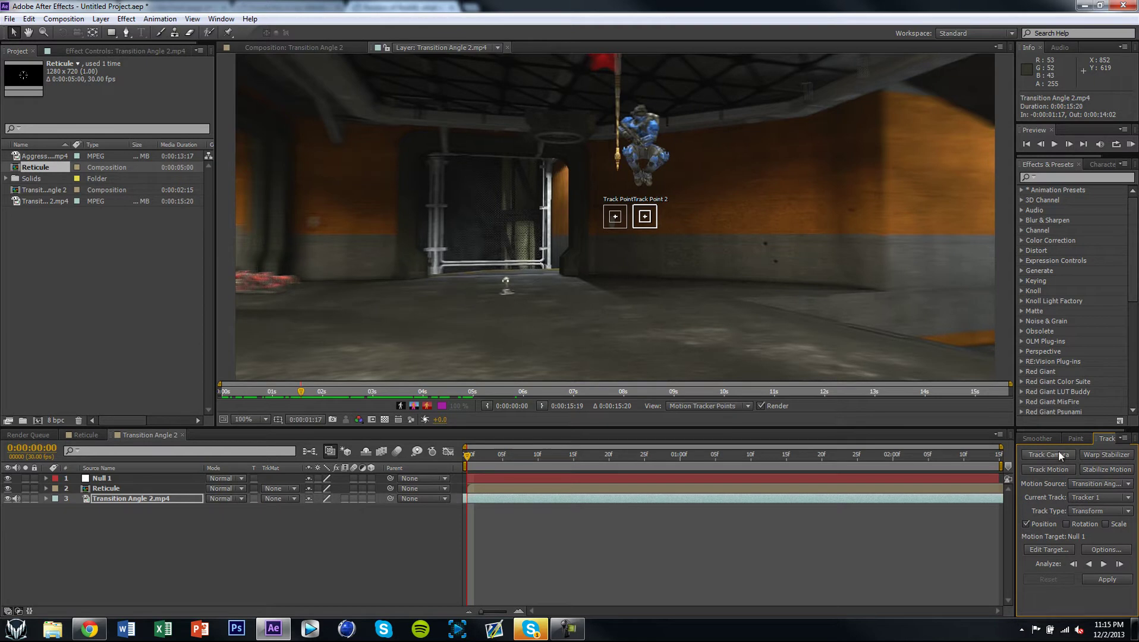
Start a new position-only Track Motion on the Transition Angle 2.mp4 layer at the first frame.
left_click(314, 47)
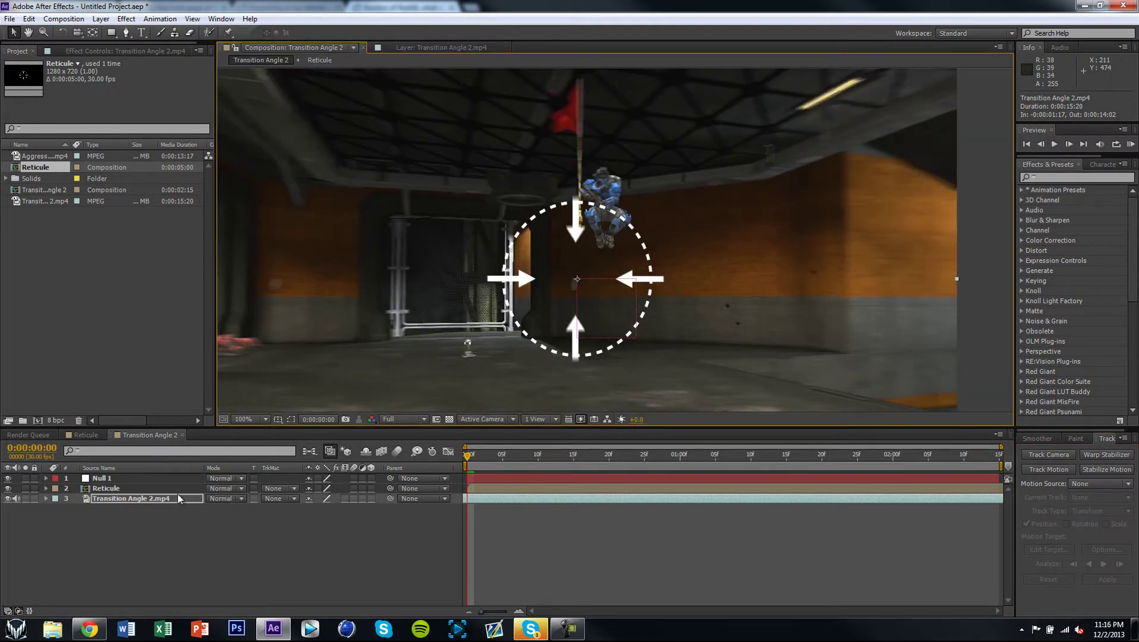
left_click(428, 50)
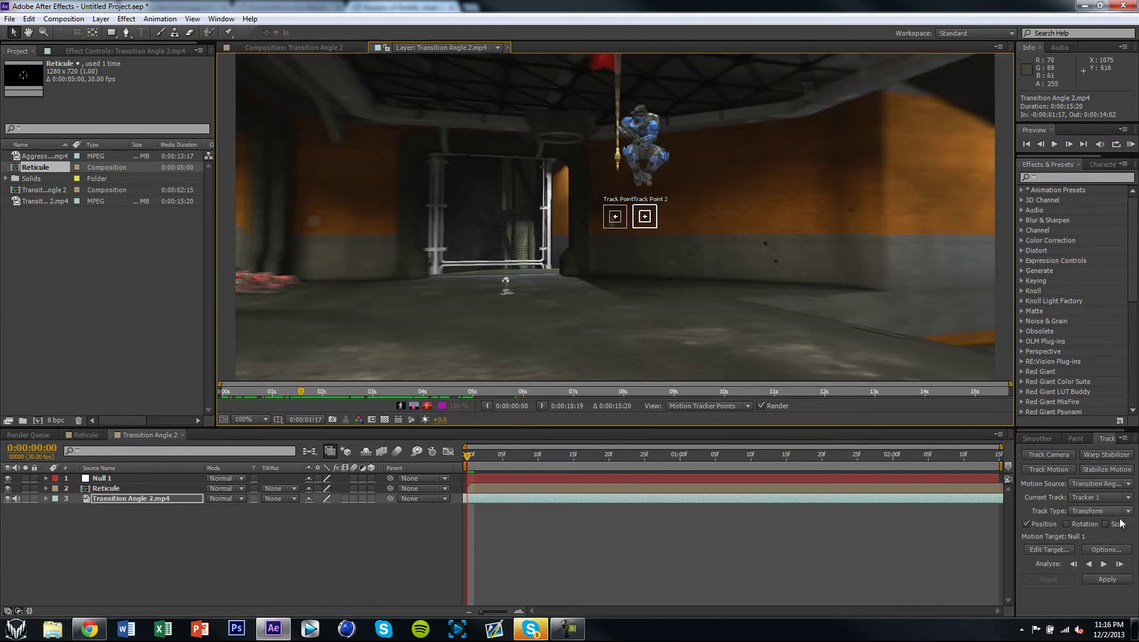
left_click(1104, 524)
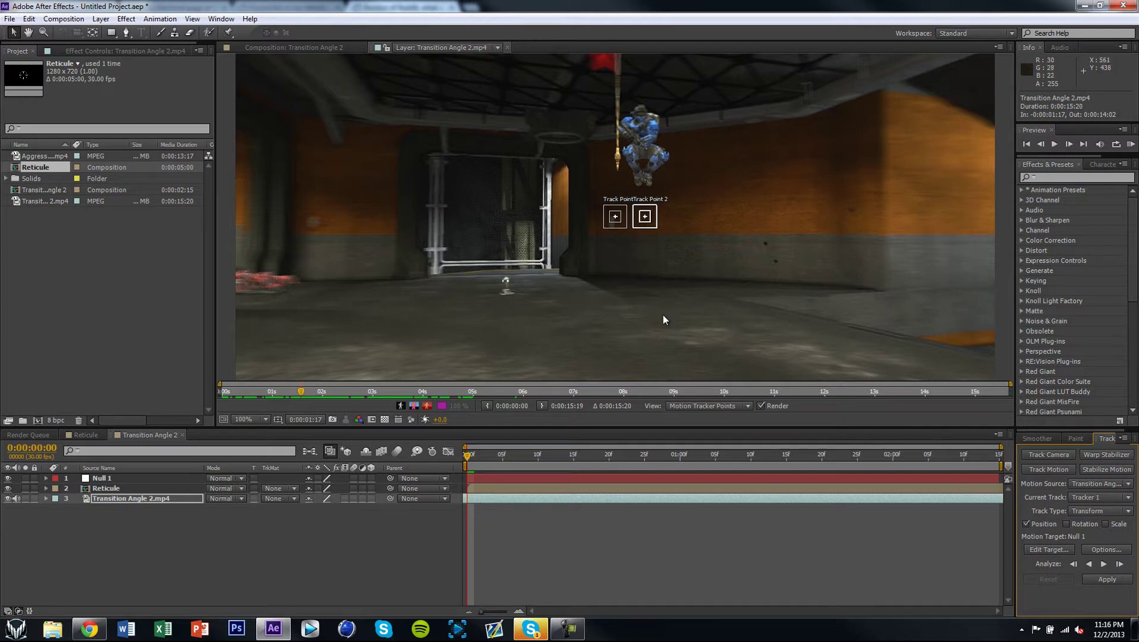
left_click(158, 501)
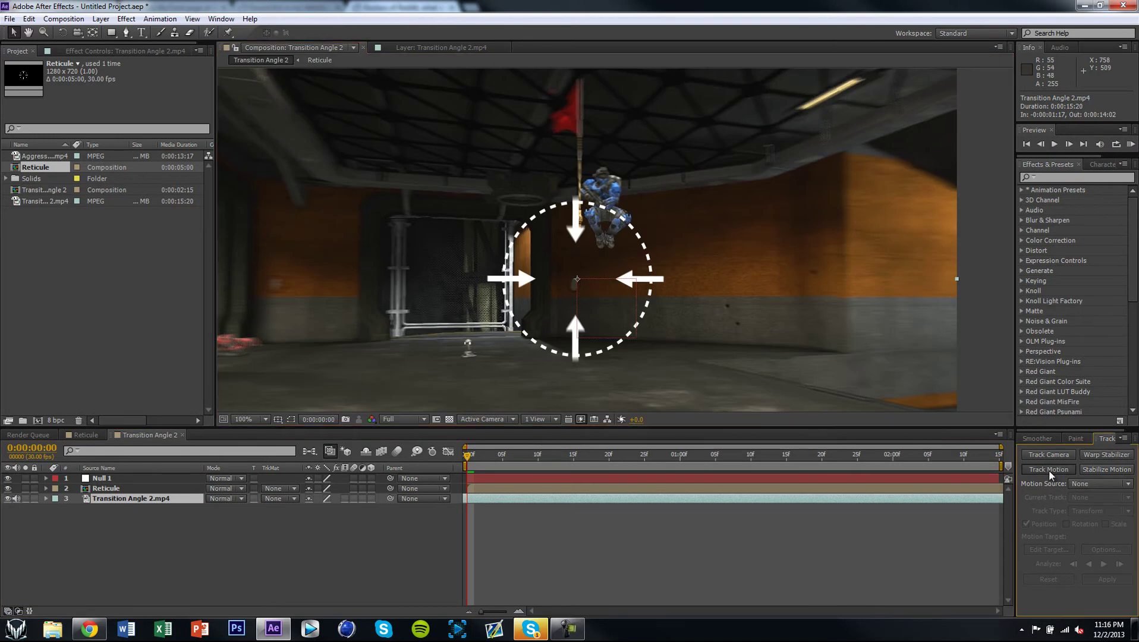
left_click(1049, 469)
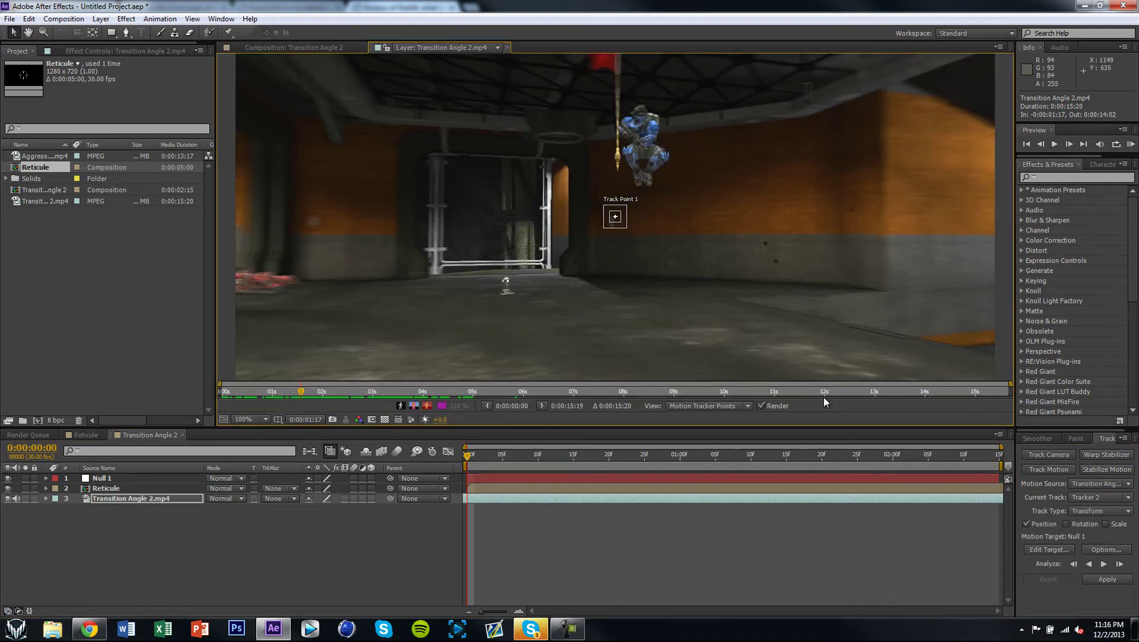
left_click_drag(501, 464, 468, 459)
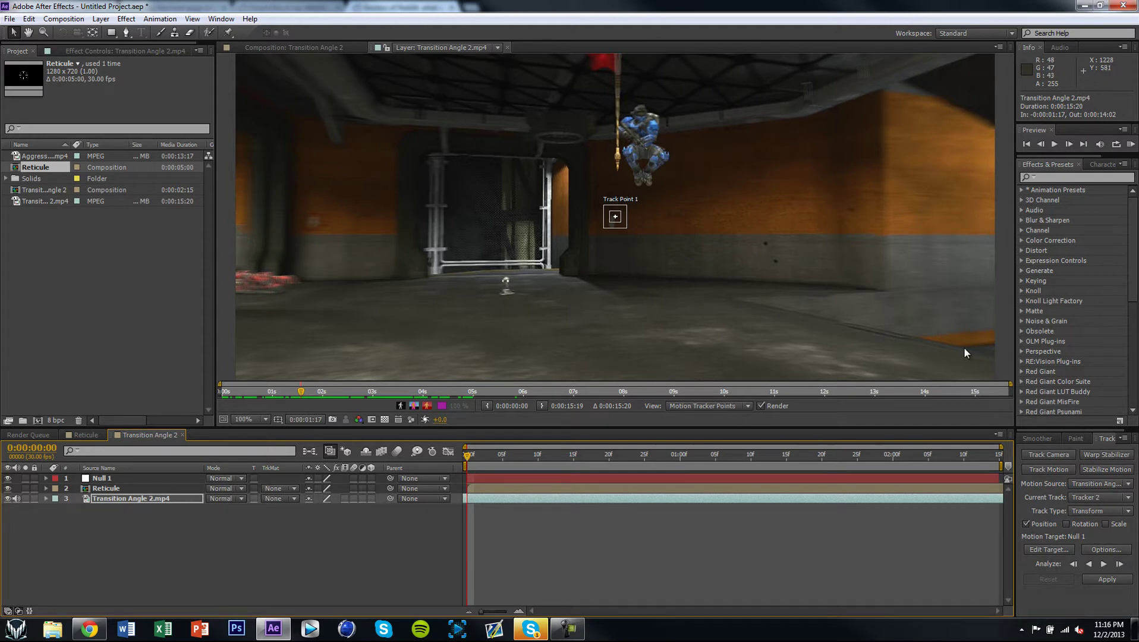
Try placing Track Point 1 on the character's helmet and analyzing the clip forward automatically.
left_click_drag(703, 274, 674, 346)
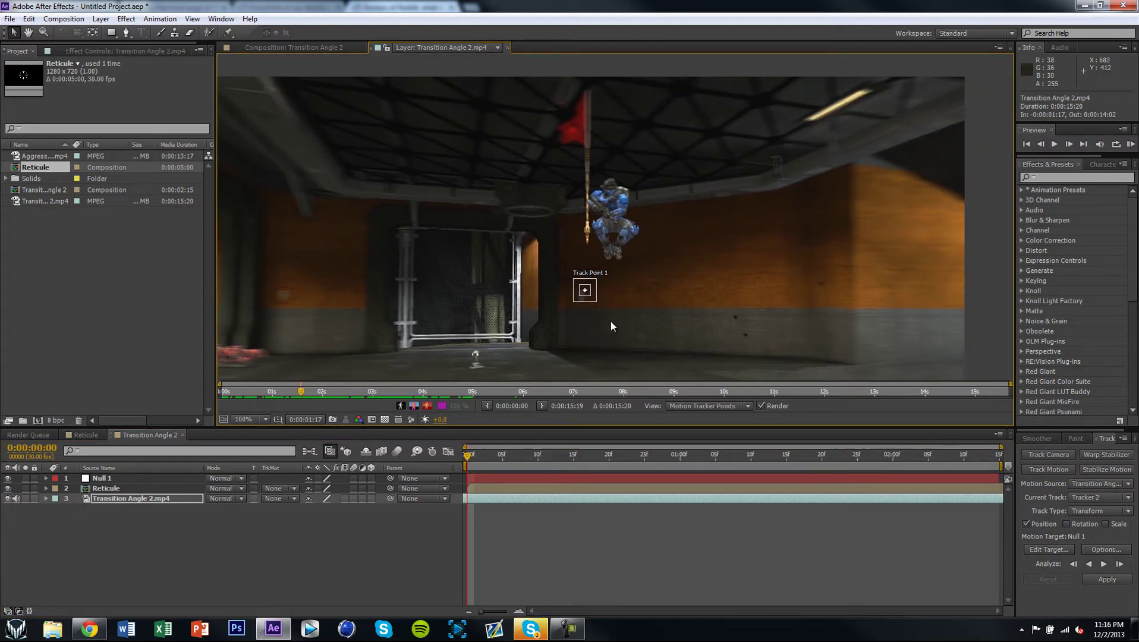
key("period")
key("period")
left_click_drag(698, 309, 669, 68)
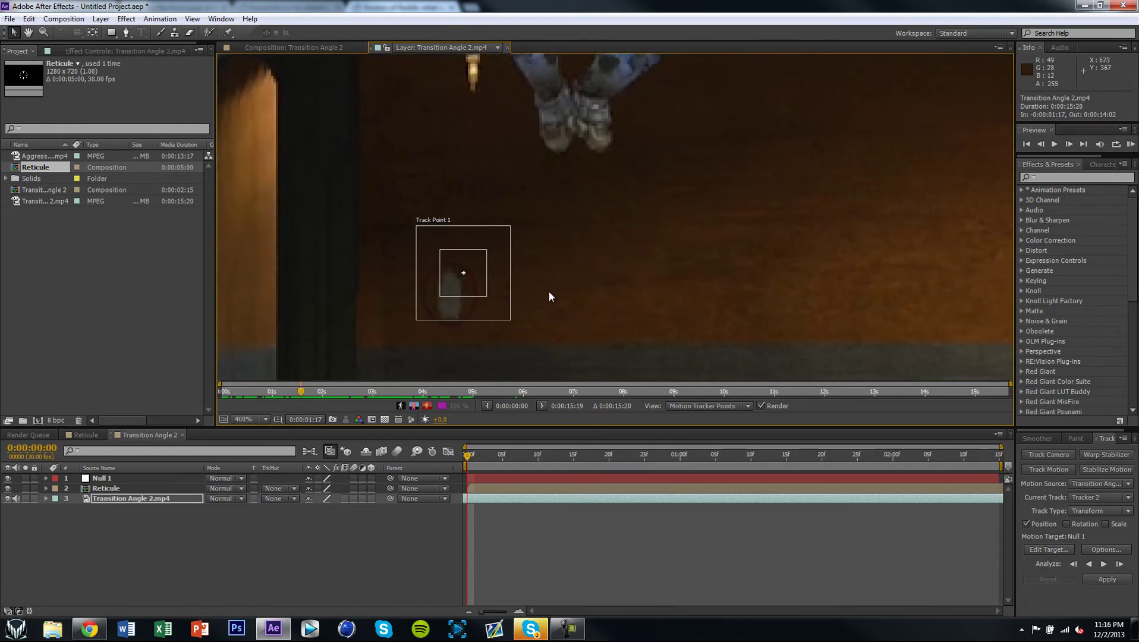
left_click_drag(478, 290, 579, 168)
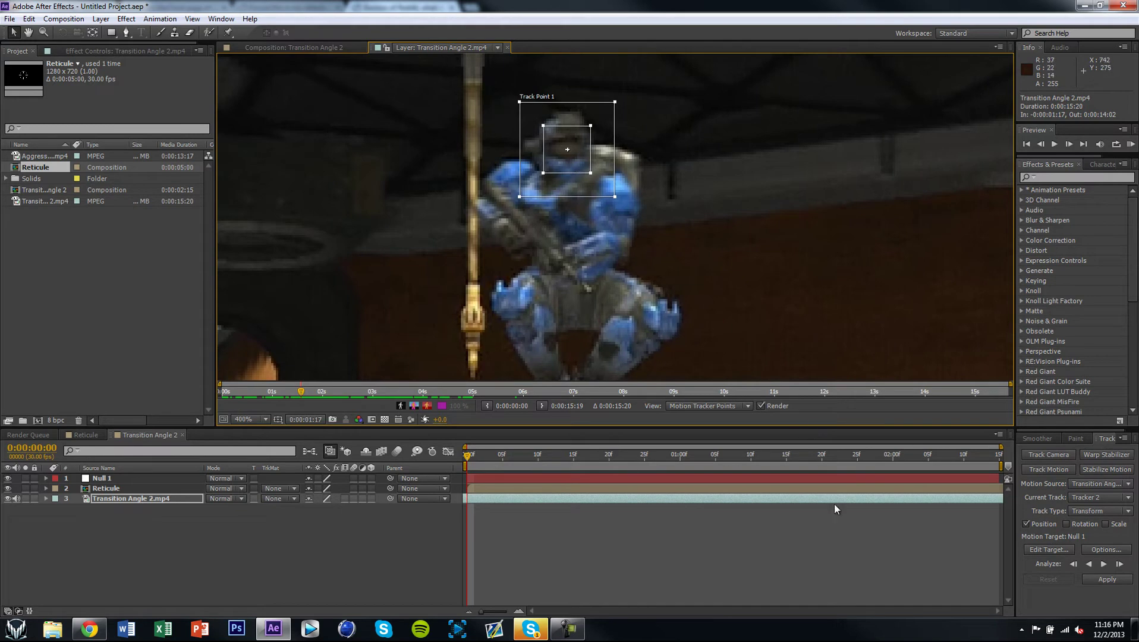
left_click(1105, 565)
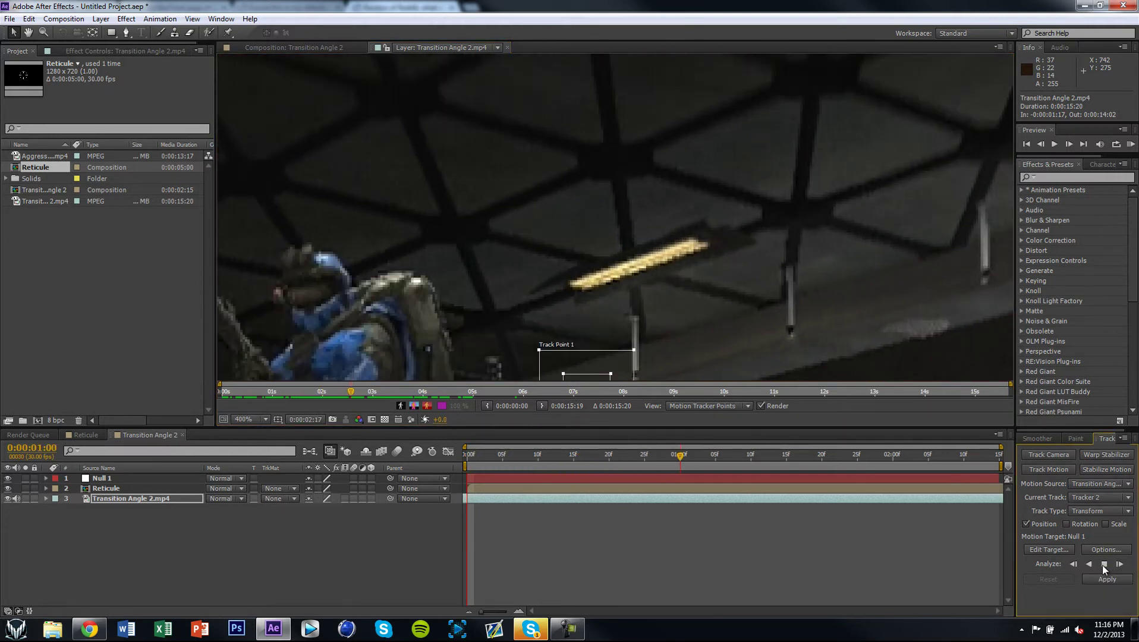
Stop the analysis and check Track Point 1 against the character's position around 0:00:02:00.
key("comma")
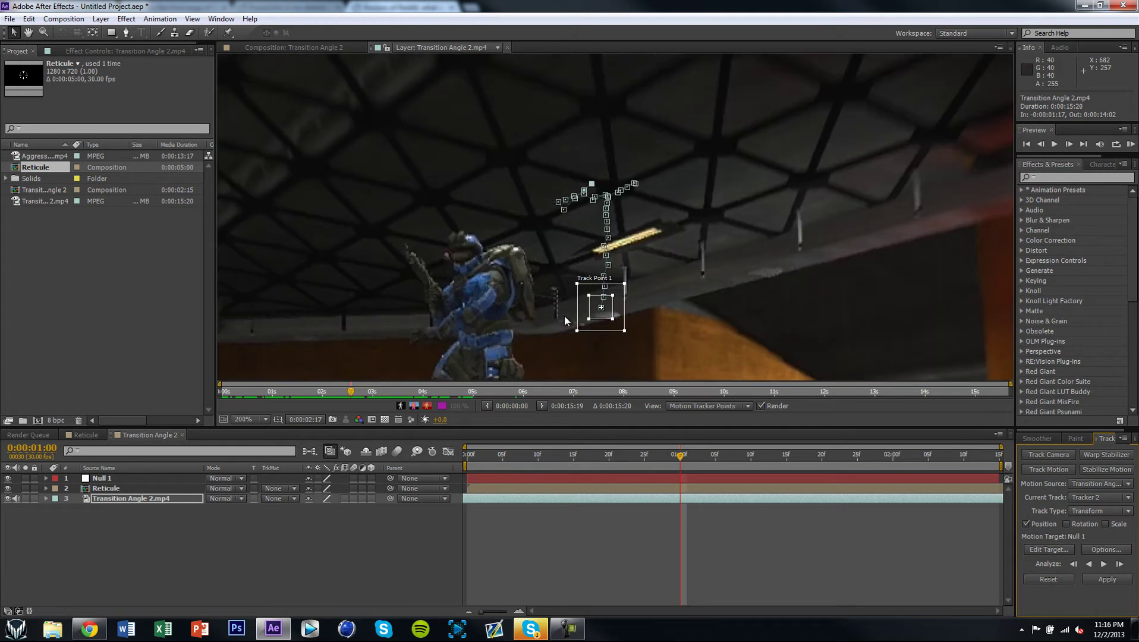
left_click_drag(687, 469, 893, 491)
scroll(627, 307, "down", 2)
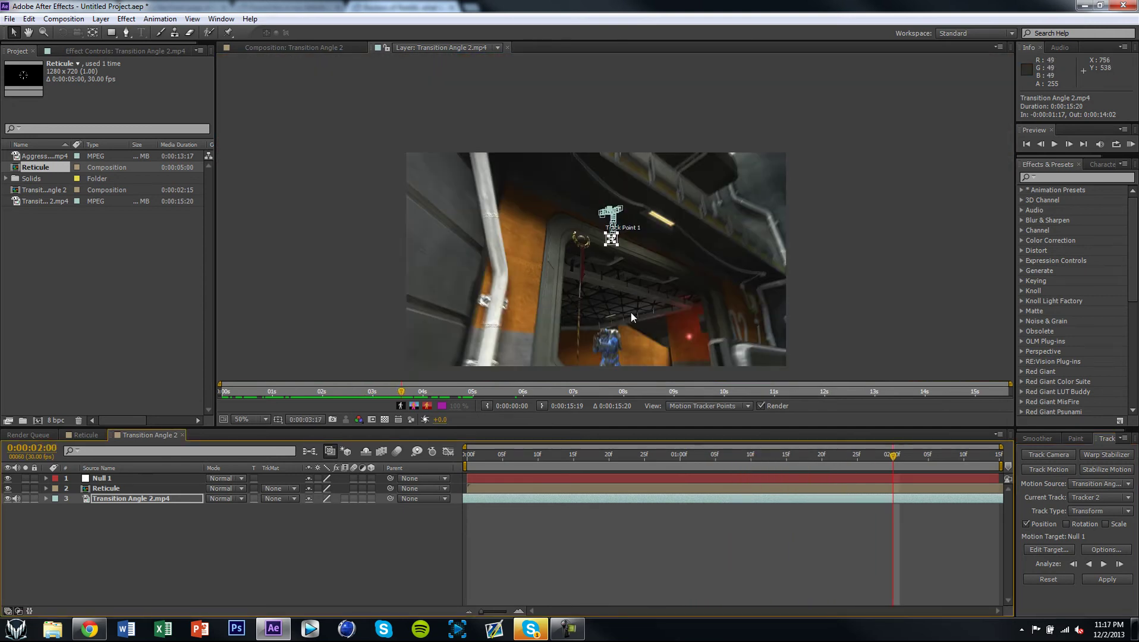
scroll(632, 314, "up", 1)
scroll(638, 307, "up", 1)
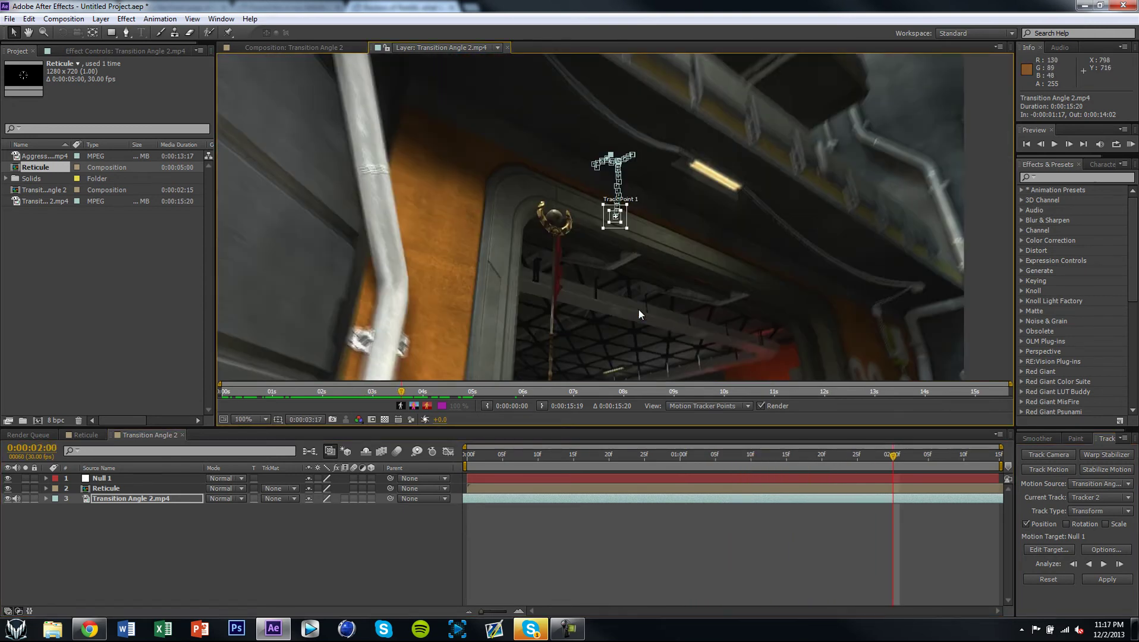
left_click_drag(650, 307, 633, 173)
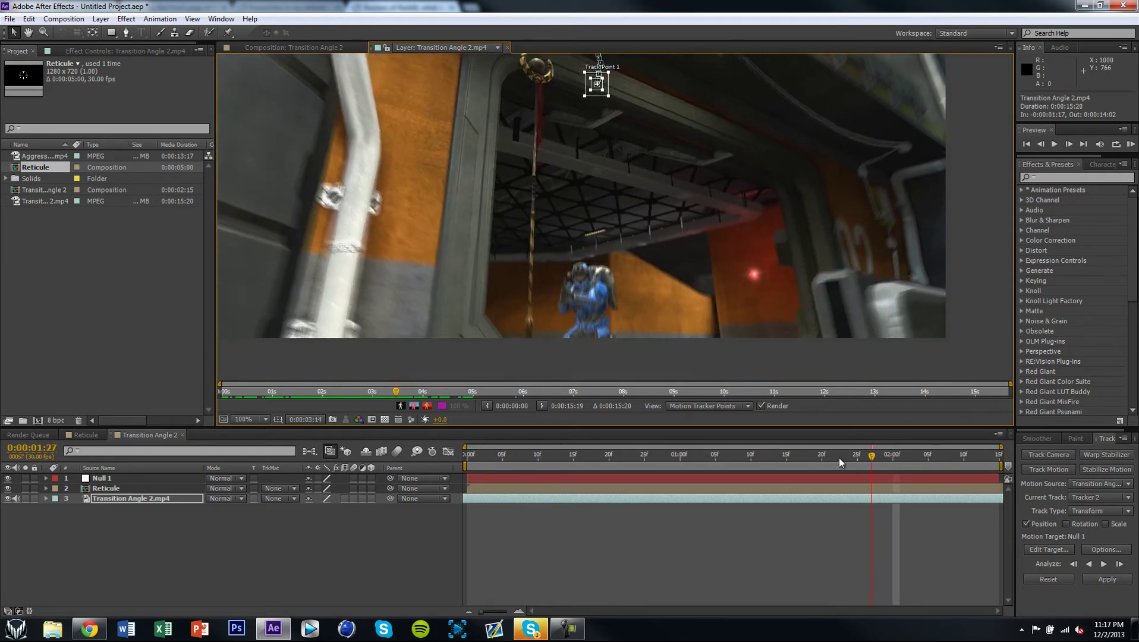
Return to the first frame and reset the Tracker 2 analysis.
key("Home")
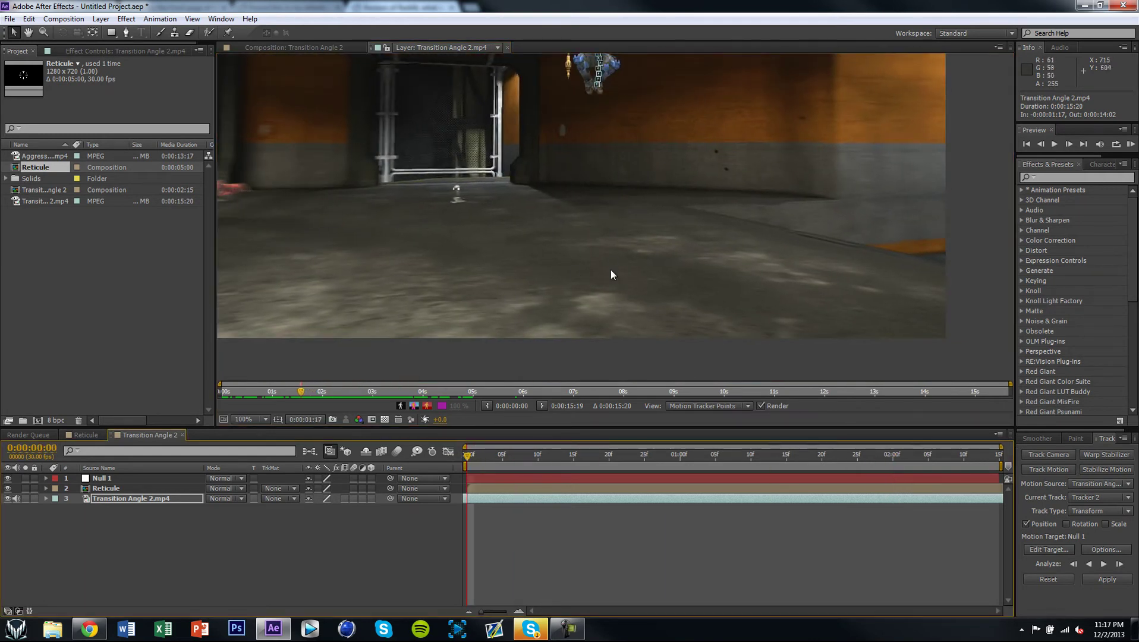
left_click_drag(610, 270, 592, 369)
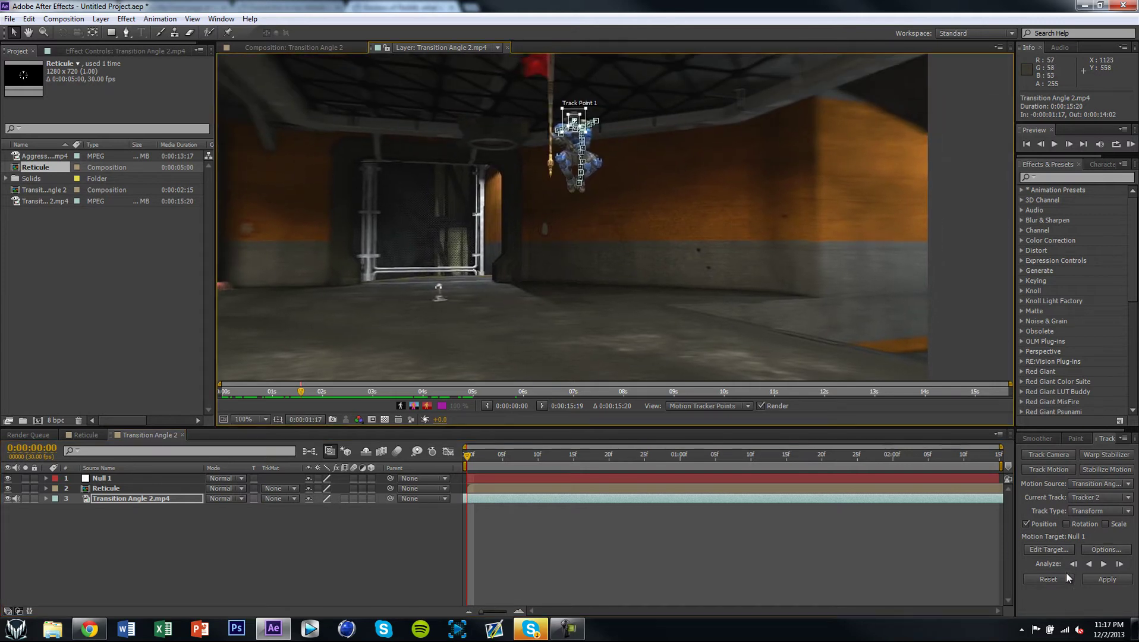
left_click(1064, 579)
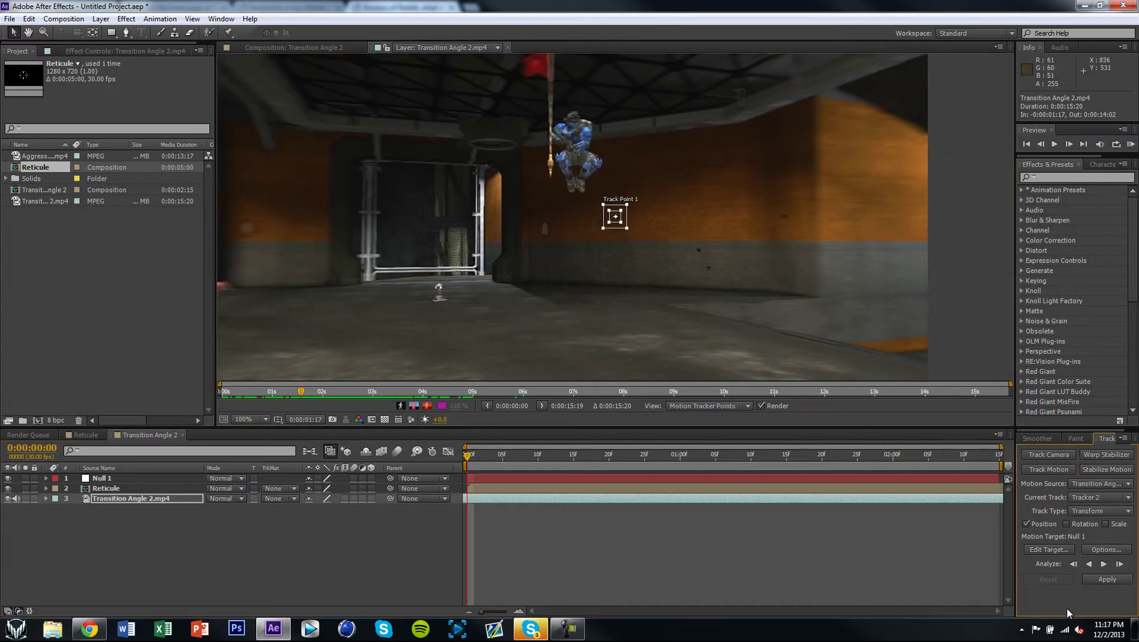
Place Track Point 1 on the character's helmet at the first frame and analyze the first few frames one at a time.
key(".")
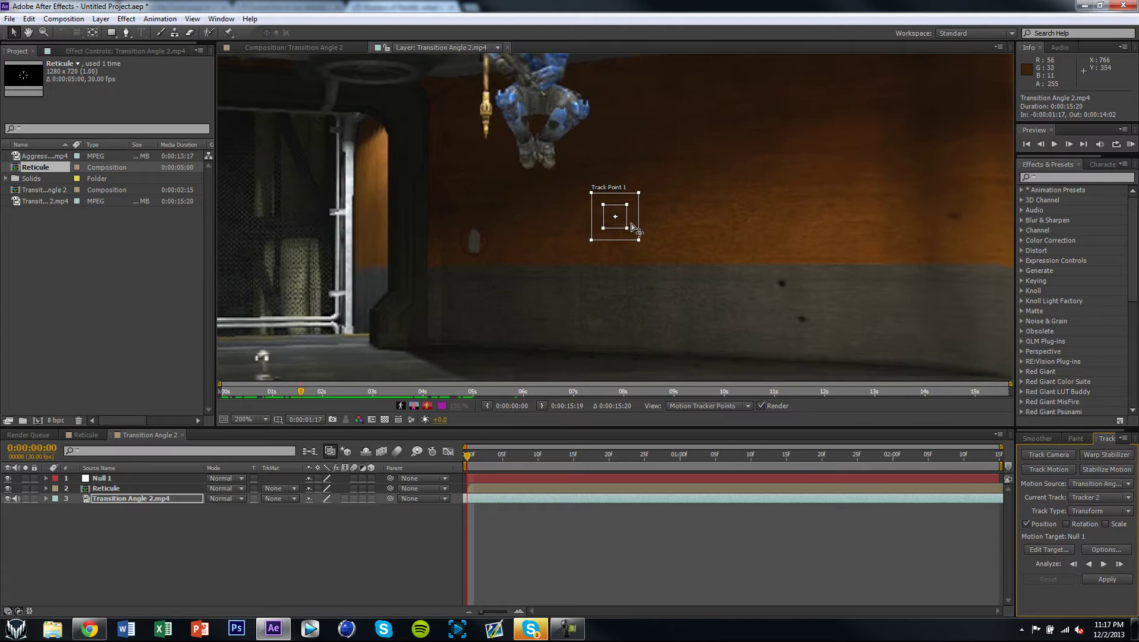
left_click_drag(613, 214, 542, 134)
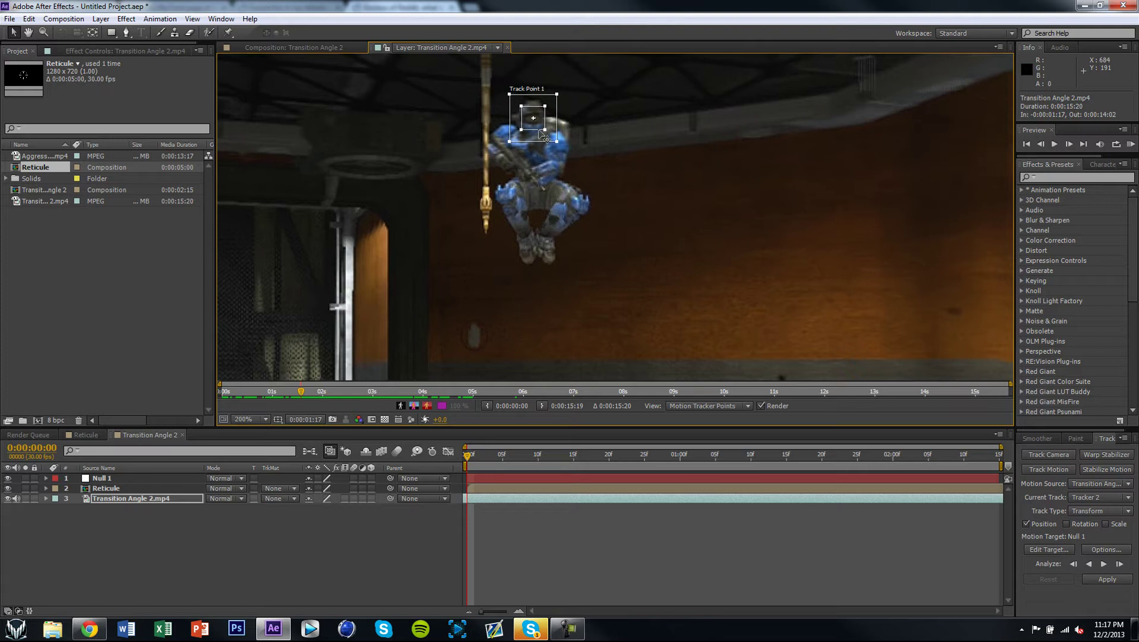
left_click(1120, 564)
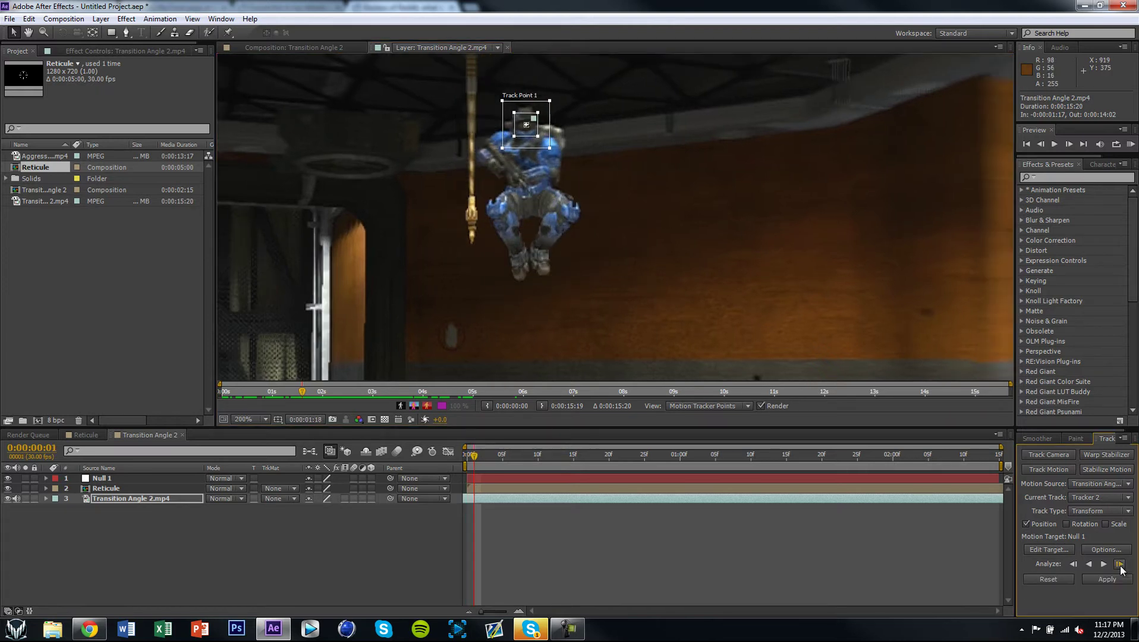
left_click(1119, 565)
left_click(1120, 564)
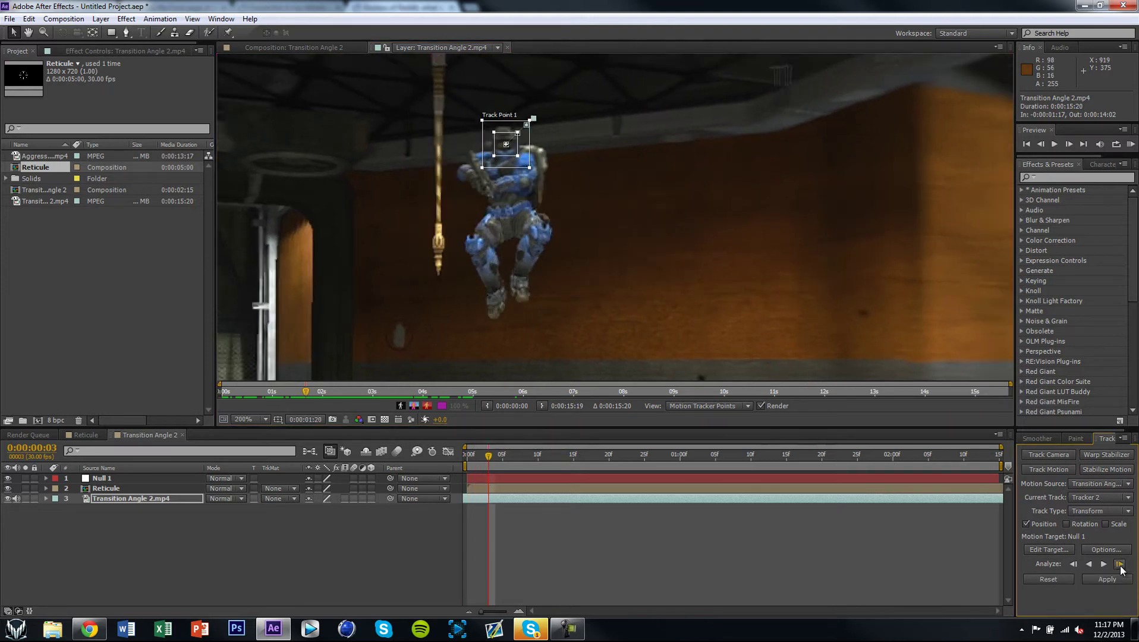
left_click(1120, 565)
Reposition Track Point 1 onto the helmet where it drifts and analyze frame by frame to 0:00:00:07.
left_click(521, 163)
left_click_drag(521, 164, 510, 182)
left_click(1120, 563)
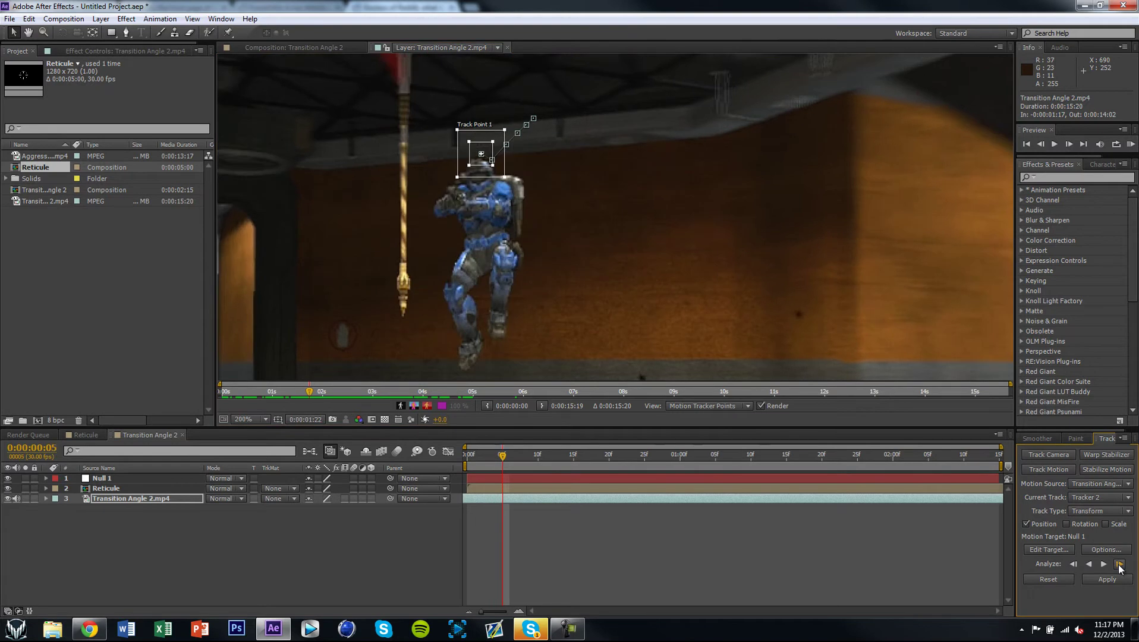
left_click(1119, 564)
left_click(1073, 564)
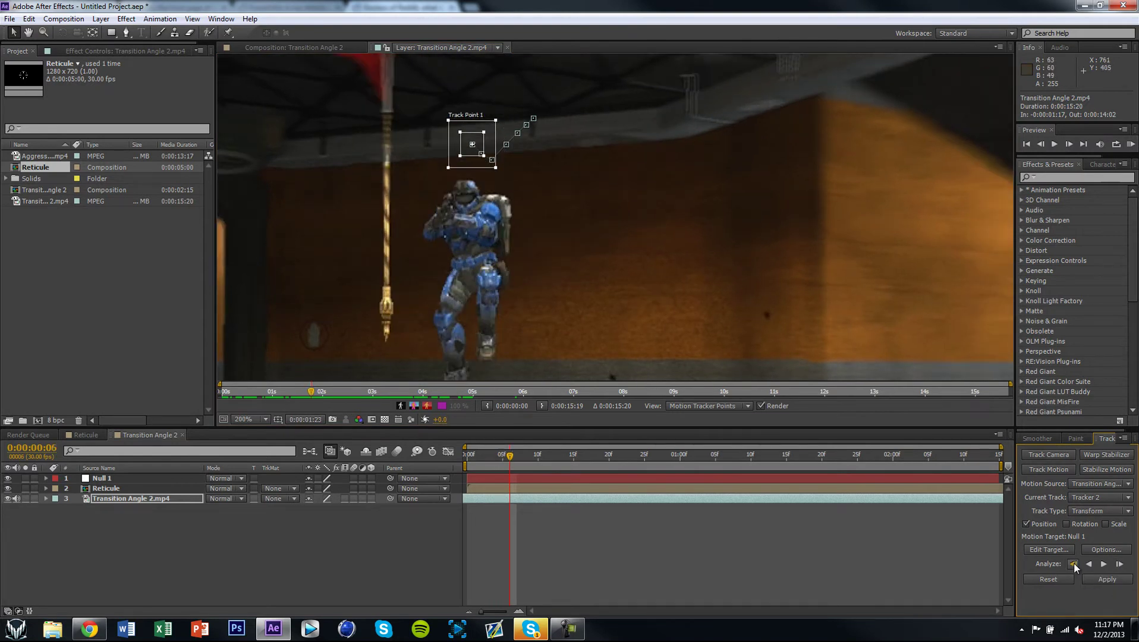
left_click_drag(486, 169, 468, 218)
left_click(1120, 564)
left_click(1120, 564)
Enlarge Track Point 1's search and feature regions around the character's upper body and analyze forward to 0:00:00:09.
left_click_drag(467, 224, 549, 284)
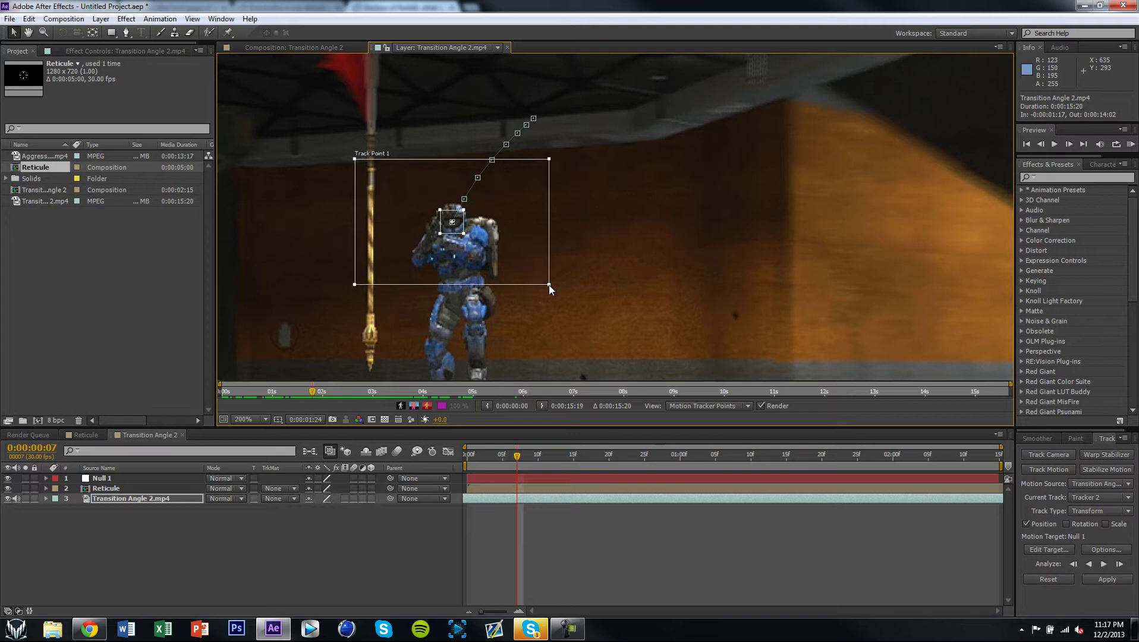
left_click_drag(463, 233, 512, 264)
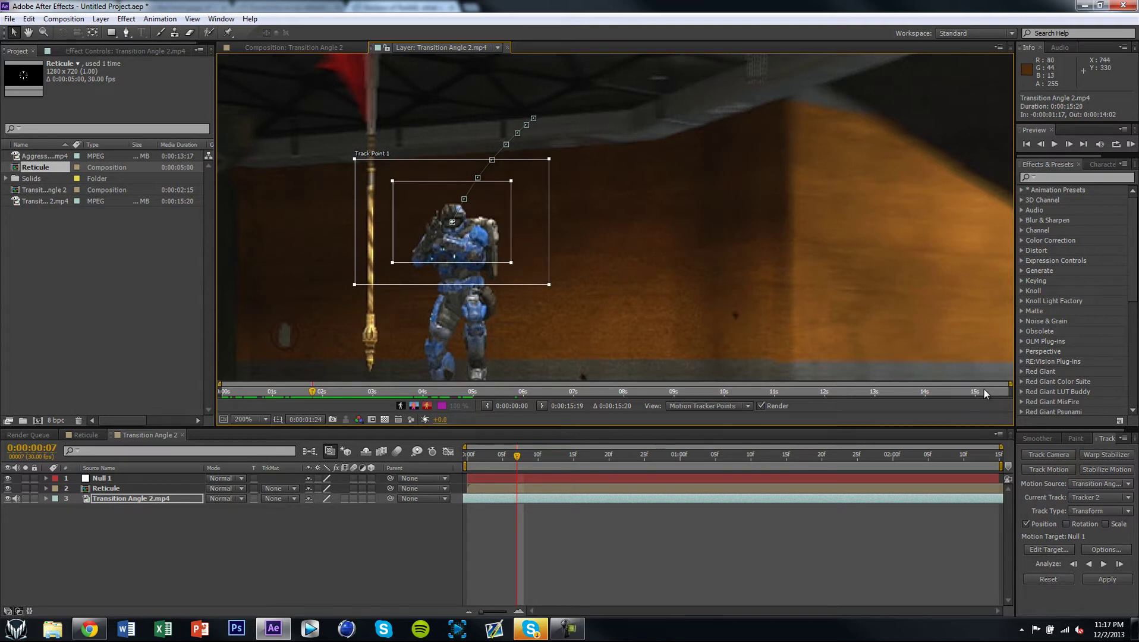
left_click(1120, 565)
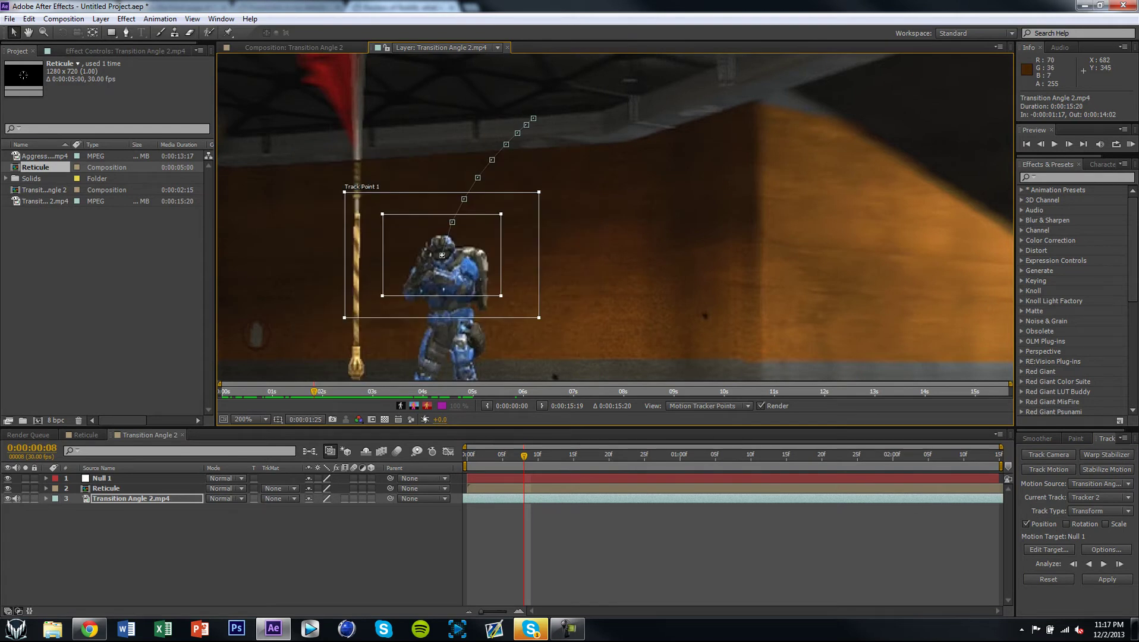
left_click(1121, 564)
Realign Track Point 1 with the character's helmet at 0:00:00:09 and again after analyzing one more frame.
left_click_drag(480, 318, 478, 354)
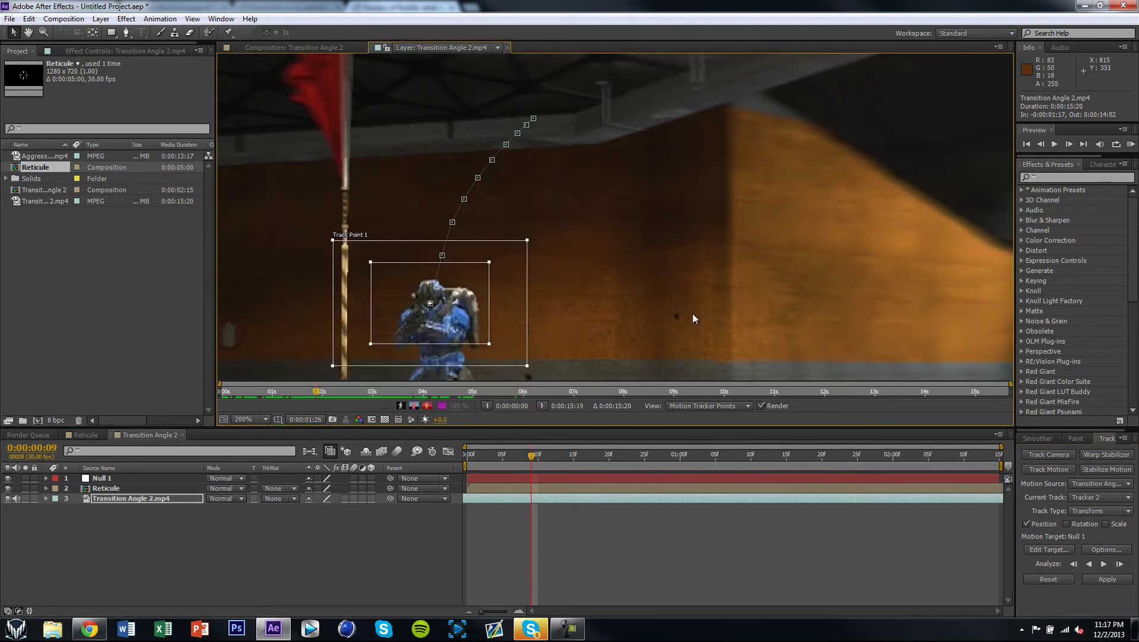
left_click_drag(637, 341, 666, 284)
left_click(1120, 564)
left_click_drag(548, 294, 504, 360)
Analyze Track Point 1 forward one frame at a time to 0:00:00:21.
left_click(1120, 563)
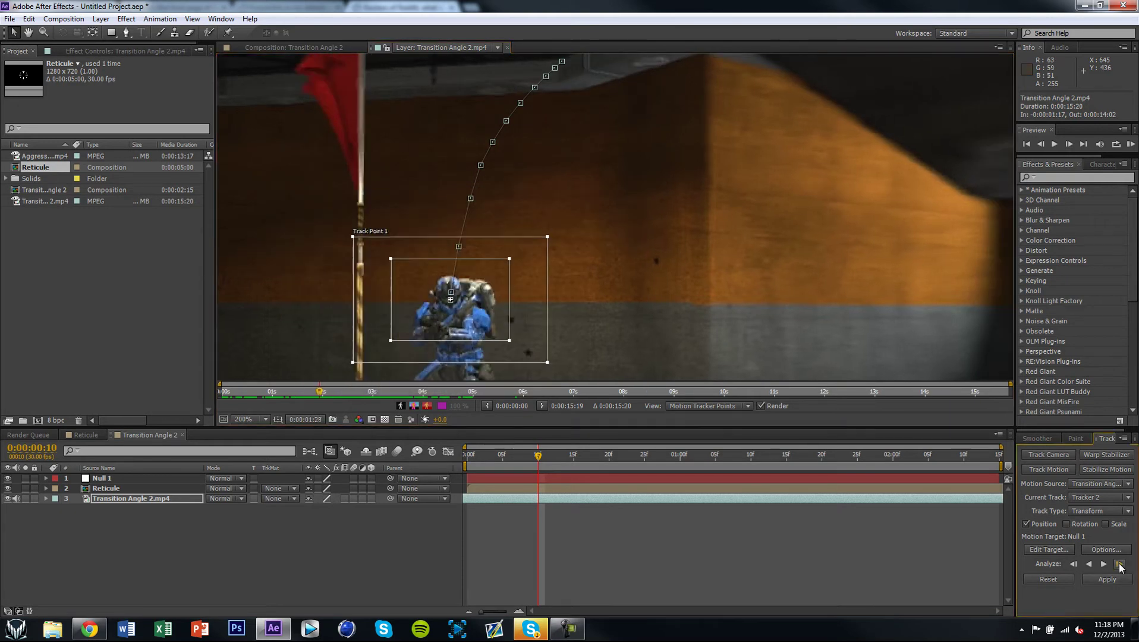
left_click(1120, 563)
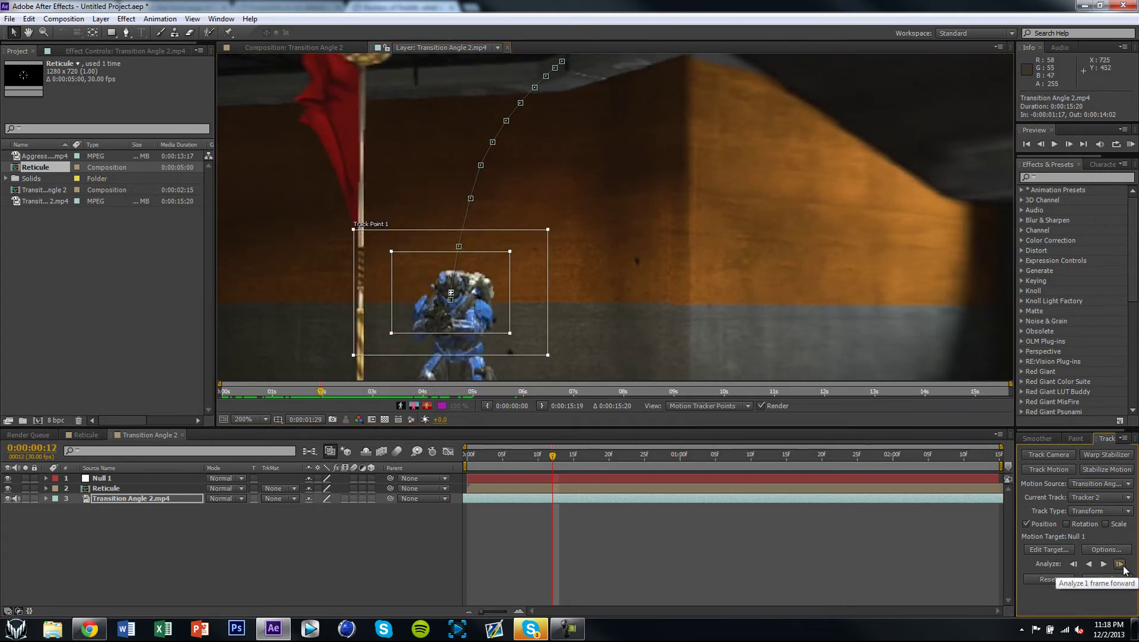
left_click(1120, 563)
left_click(1120, 563)
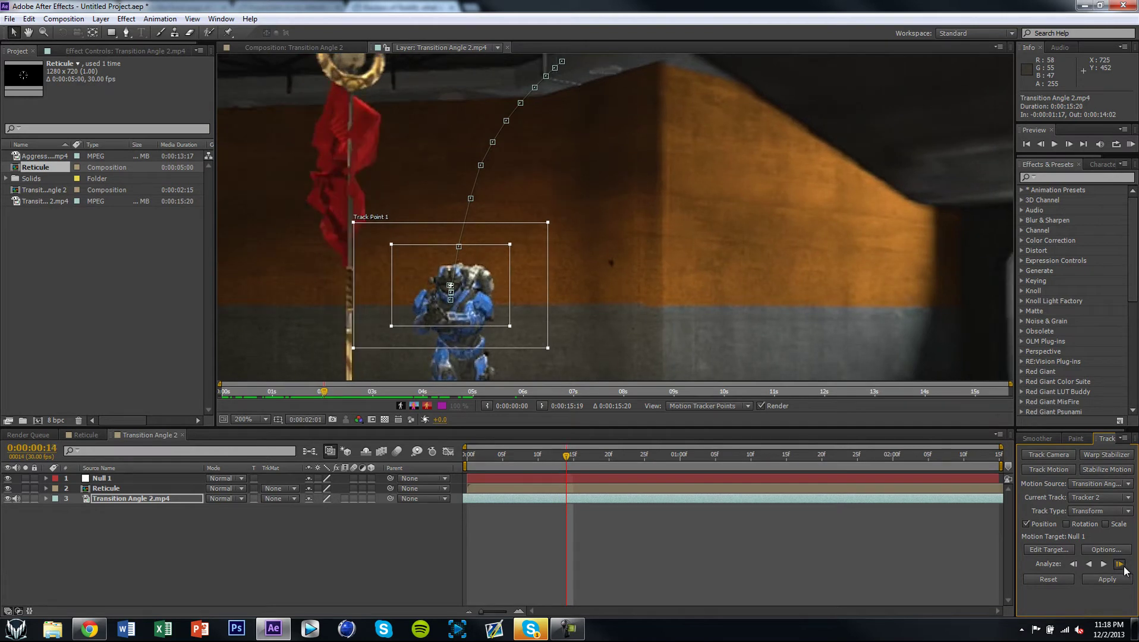
left_click(1120, 564)
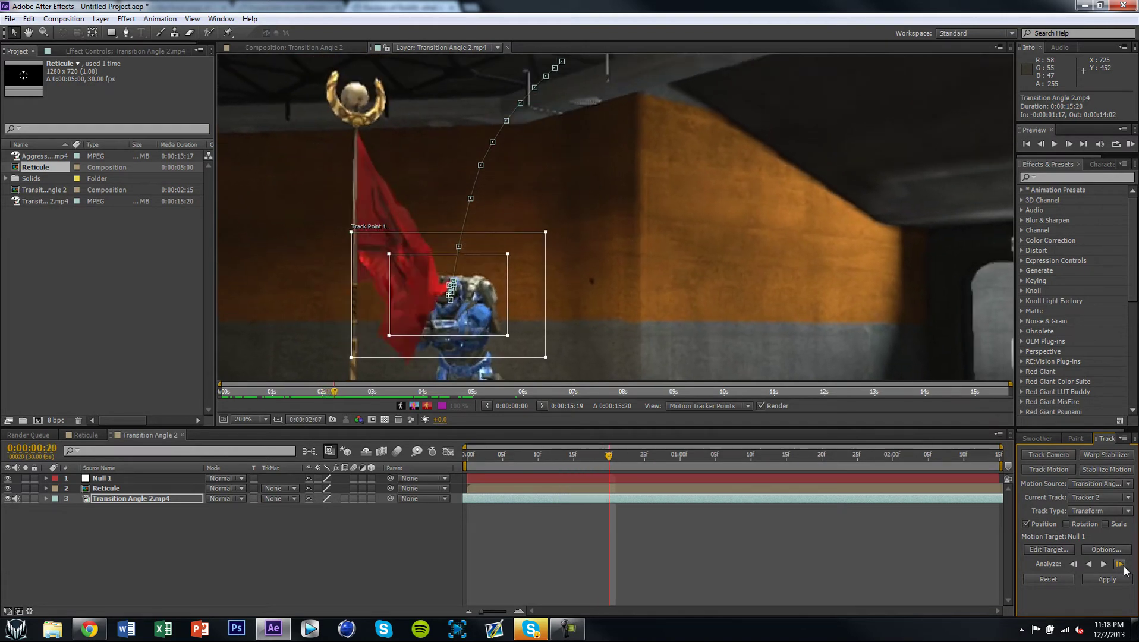
left_click(1120, 564)
Nudge Track Point 1 to follow the character behind the flag while analyzing frame by frame to 0:00:00:25.
left_click_drag(500, 357, 496, 358)
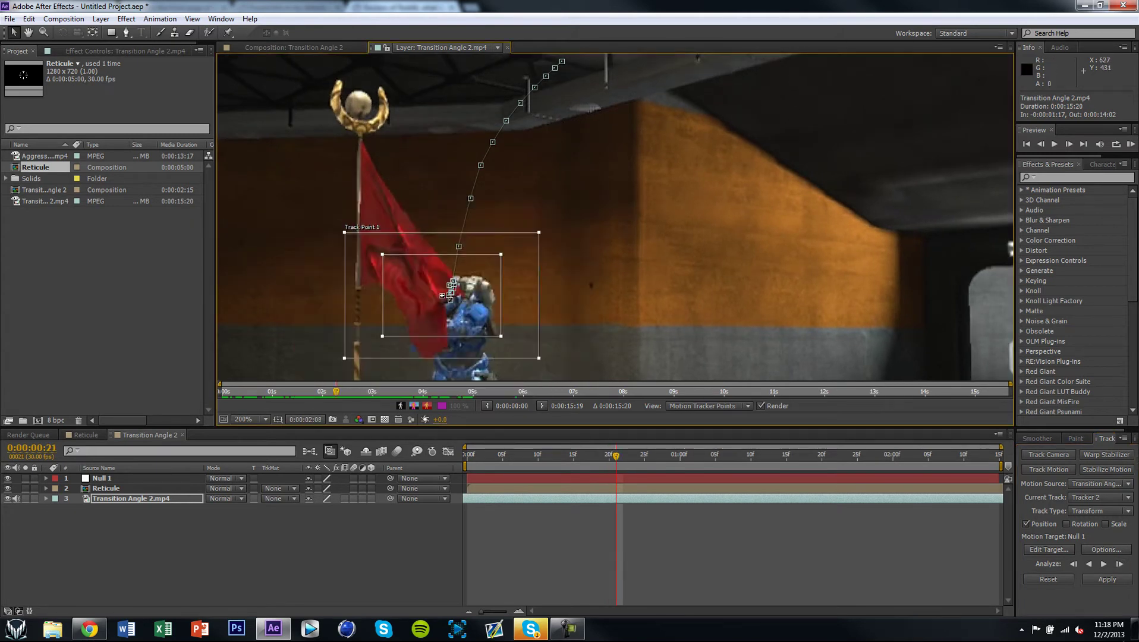
left_click(1120, 564)
left_click_drag(502, 344, 507, 348)
left_click(1119, 565)
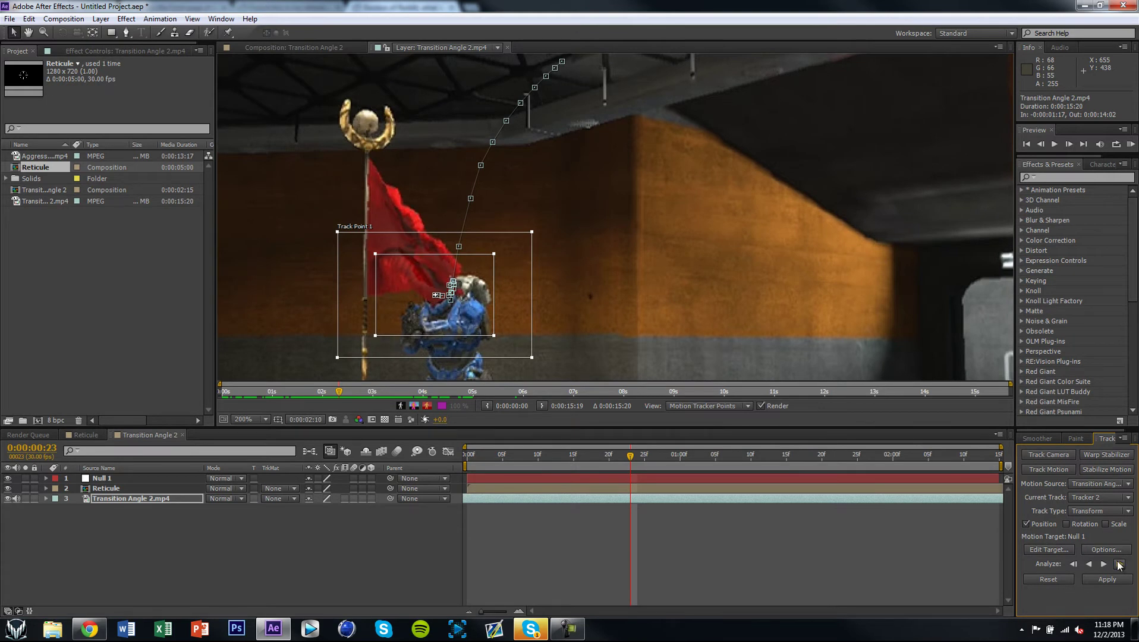
left_click(1120, 564)
left_click_drag(477, 352, 478, 352)
left_click(1120, 564)
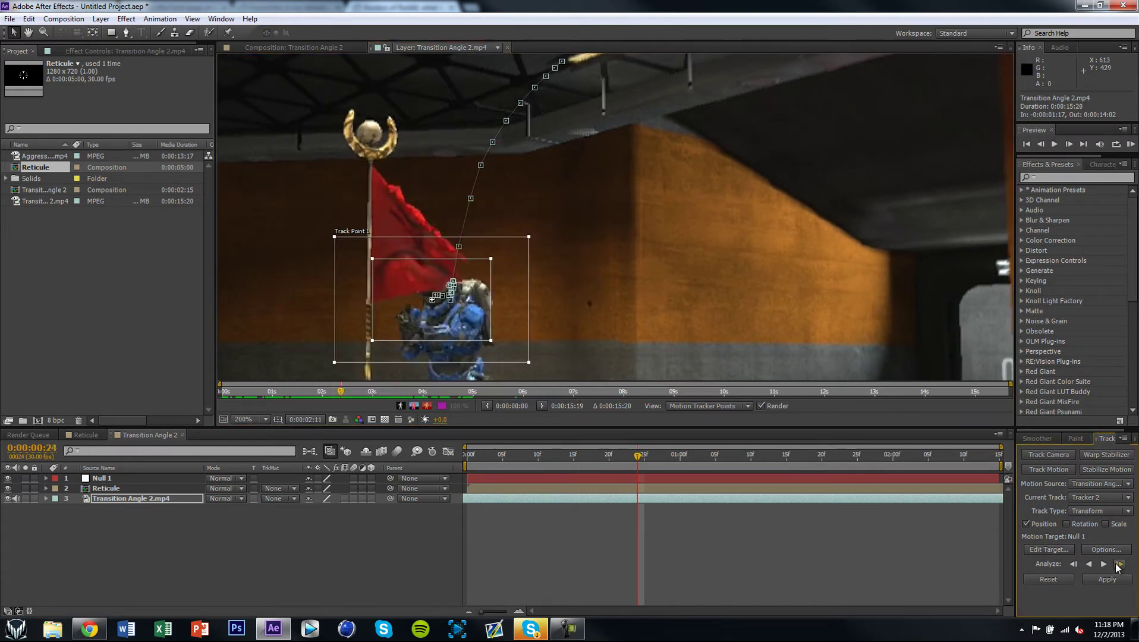
left_click_drag(461, 359, 469, 367)
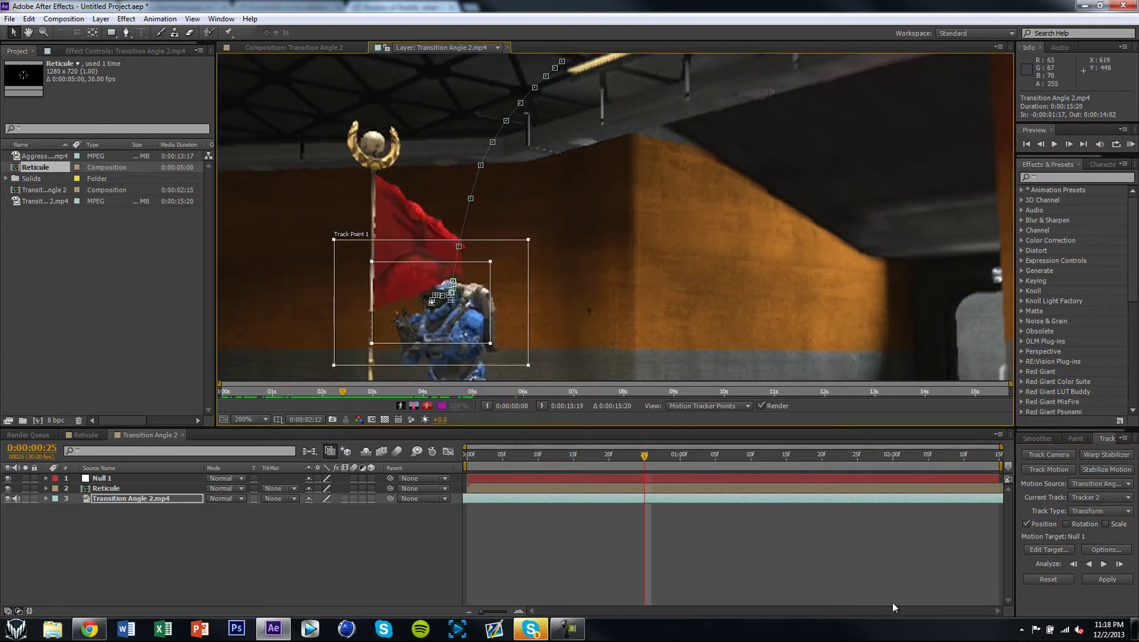
Analyze Track Point 1 forward one frame to 0:00:00:26 and realign it with the character's upper body.
left_click(1120, 564)
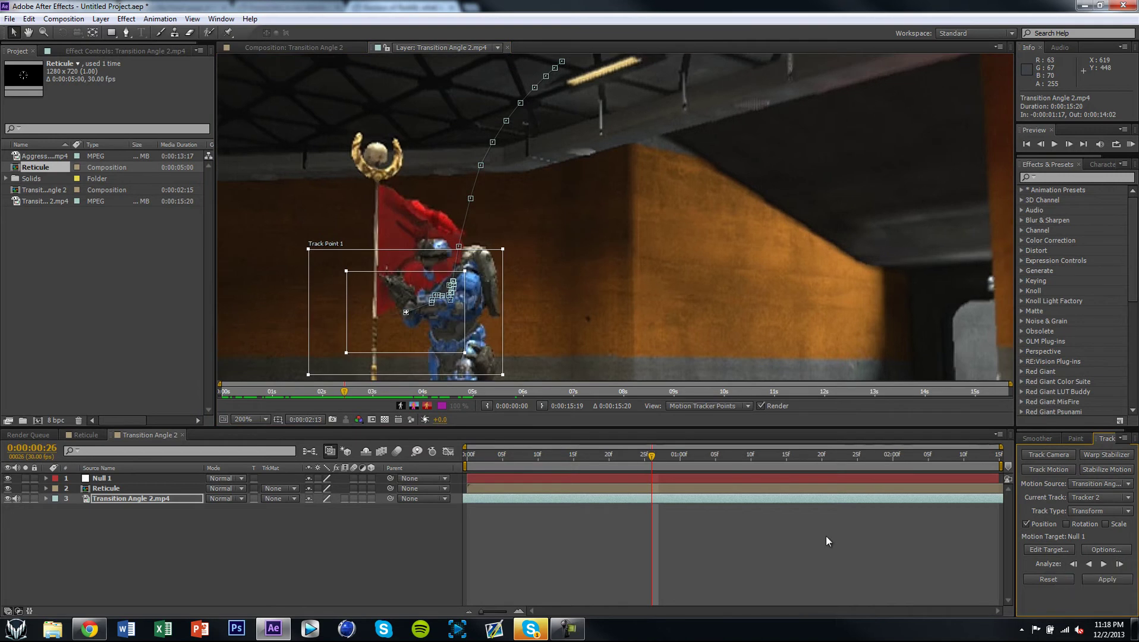
left_click_drag(478, 338, 501, 324)
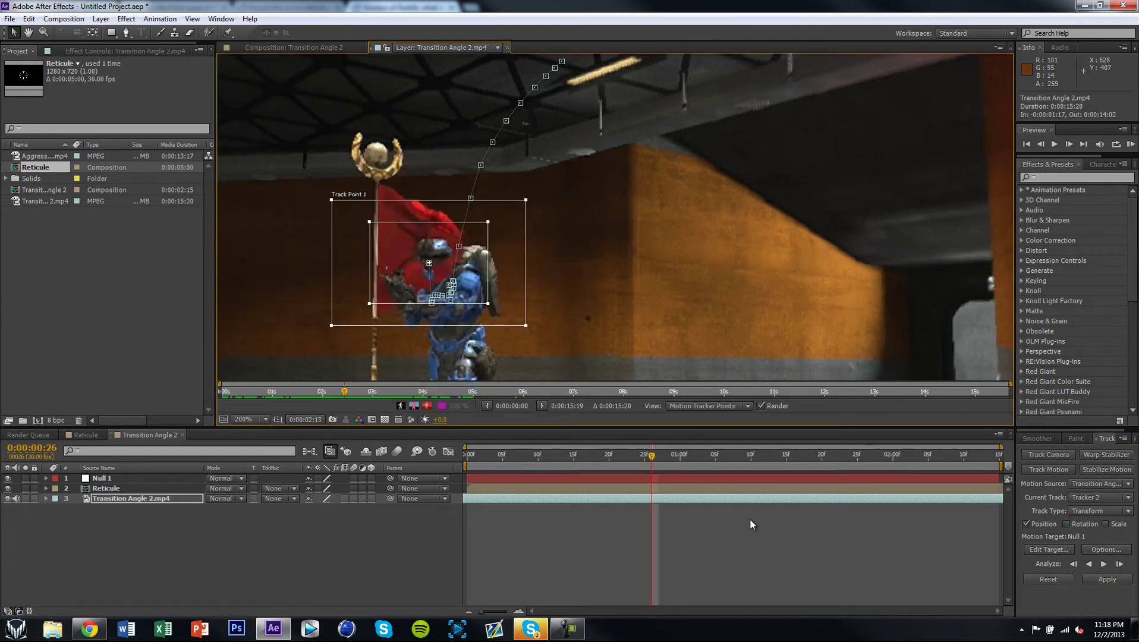
left_click(645, 458)
left_click(652, 456)
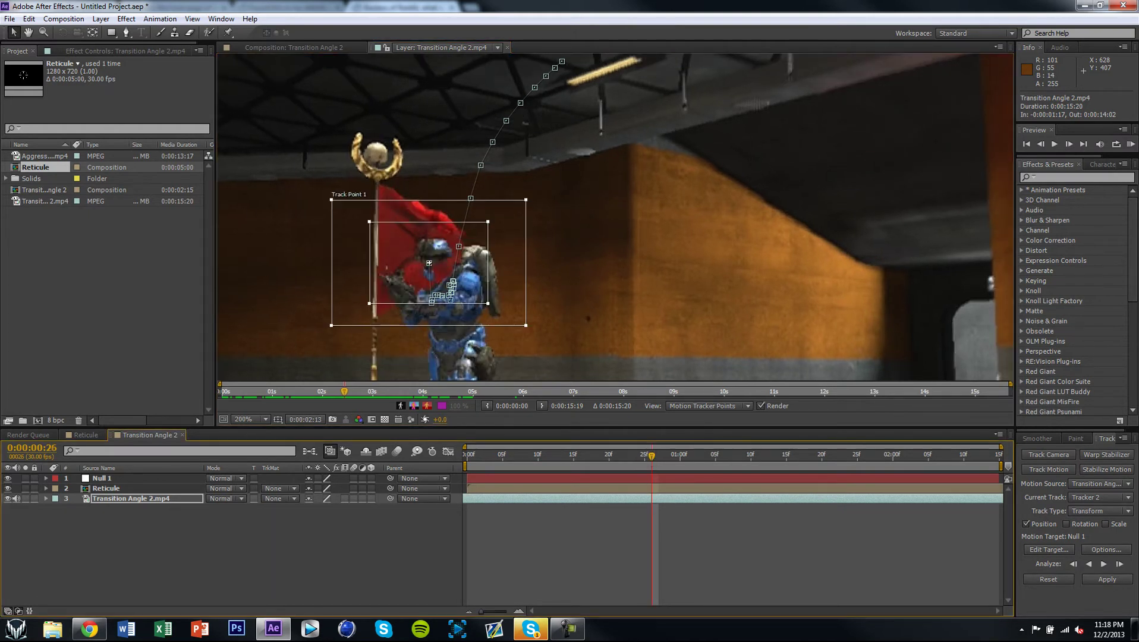
mouse_move(557, 639)
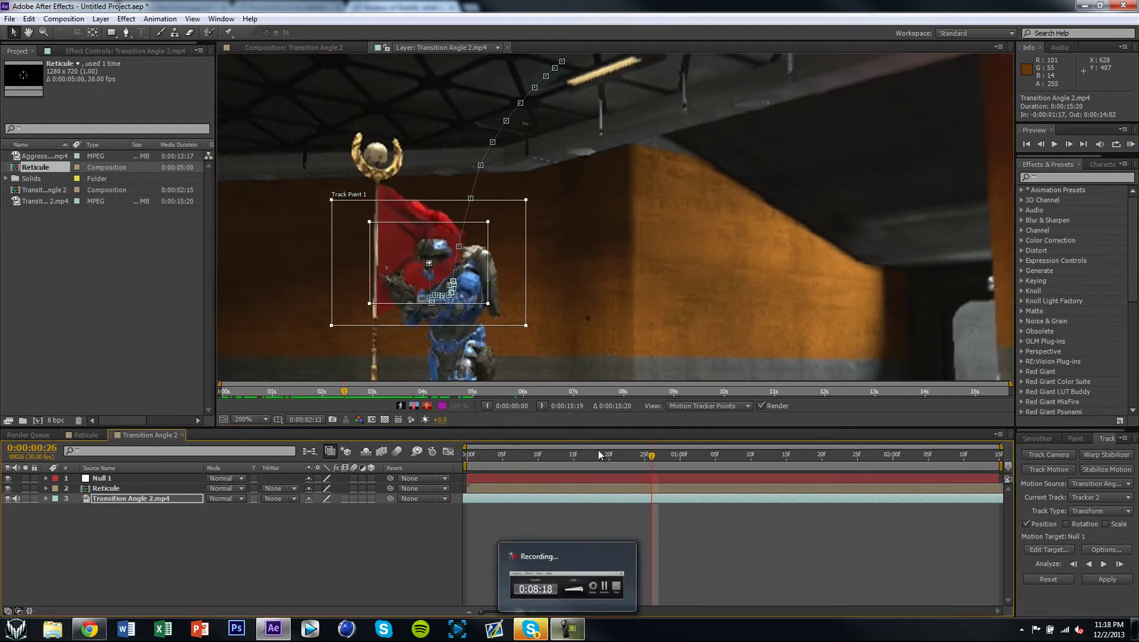
left_click(567, 580)
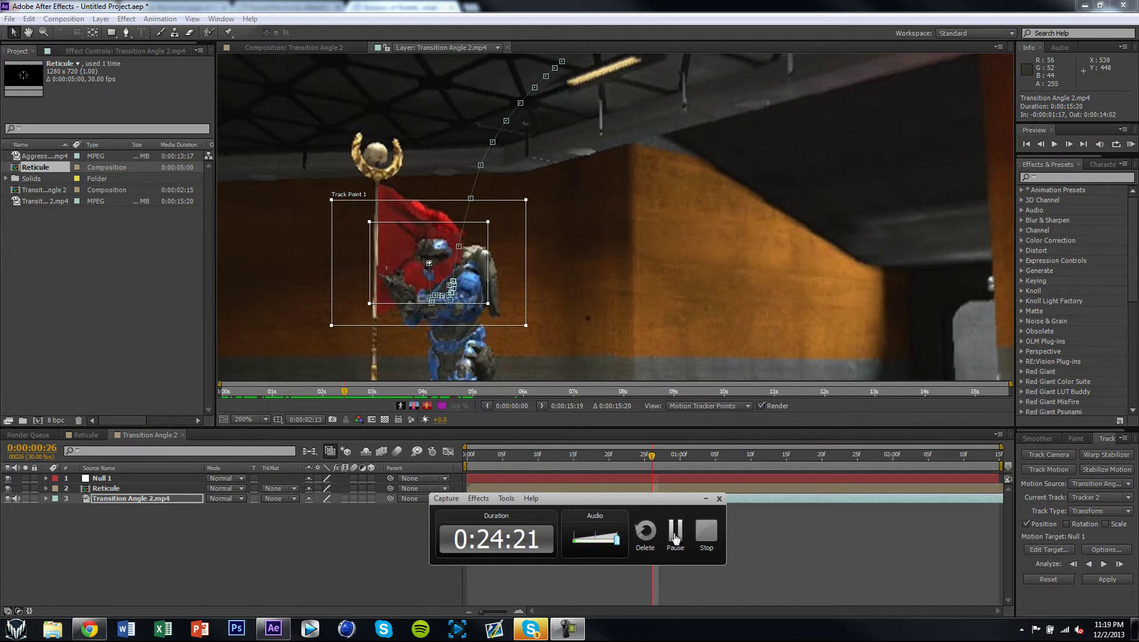
left_click(675, 538)
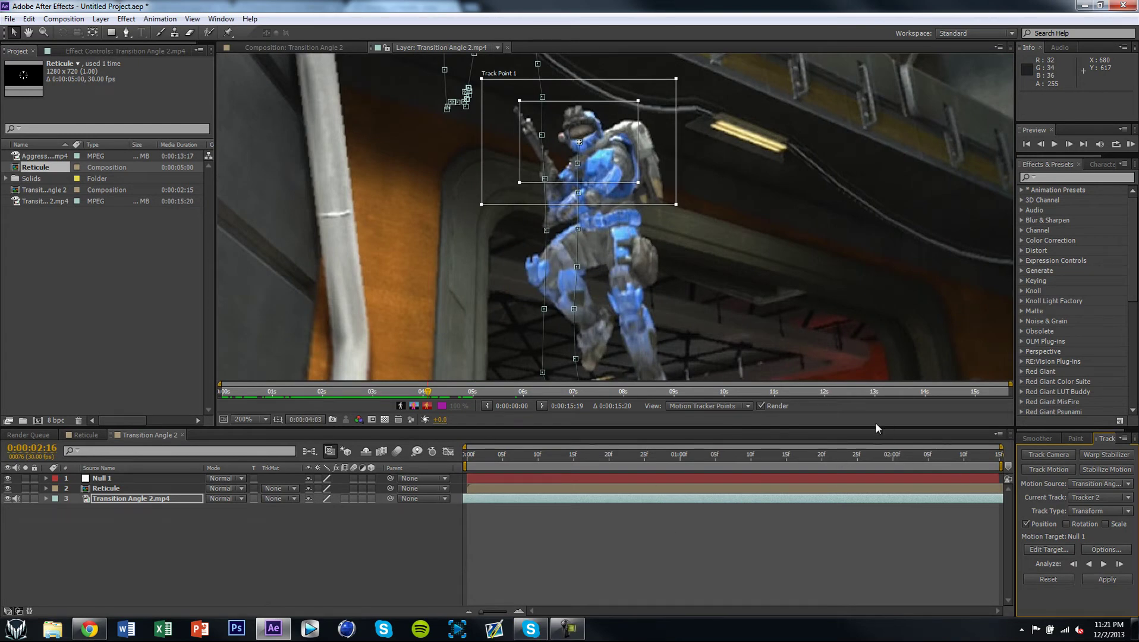
Check the finished track near the end of the clip, apply it to Null 1, and select that layer.
left_click_drag(985, 449, 1010, 470)
scroll(553, 262, "down", 1)
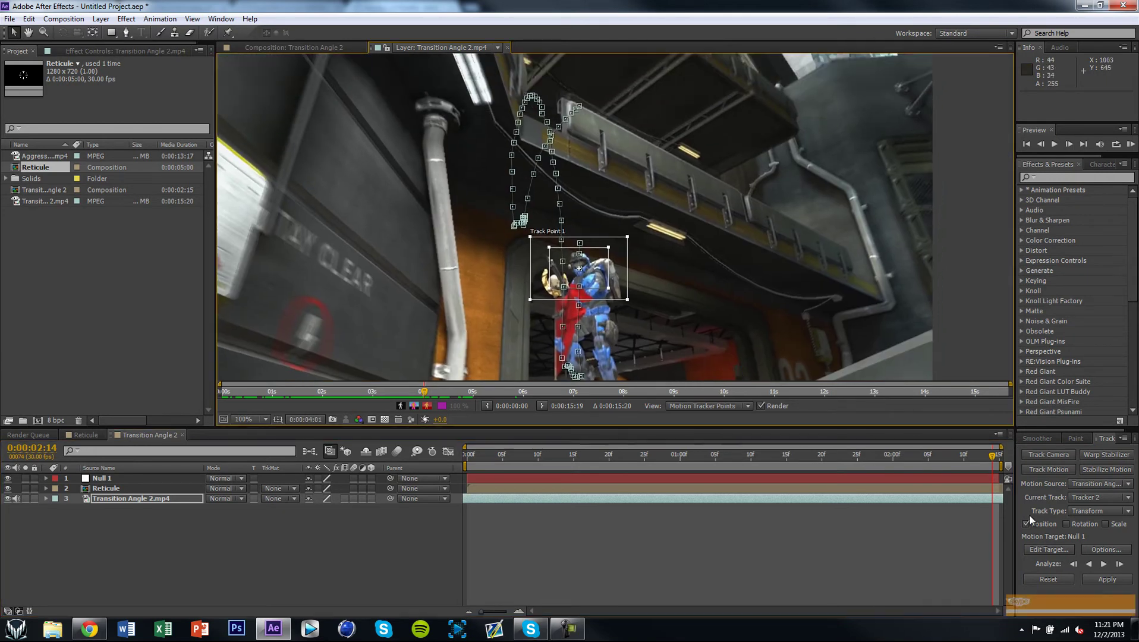
left_click_drag(992, 455, 996, 488)
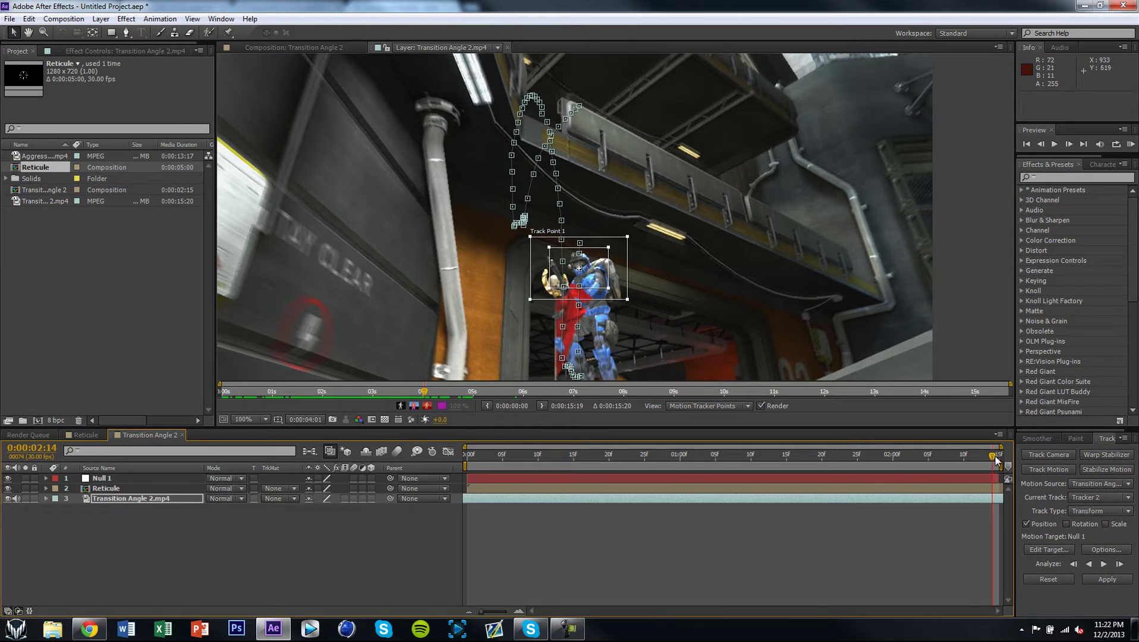
left_click(1108, 580)
left_click(74, 54)
left_click(115, 478)
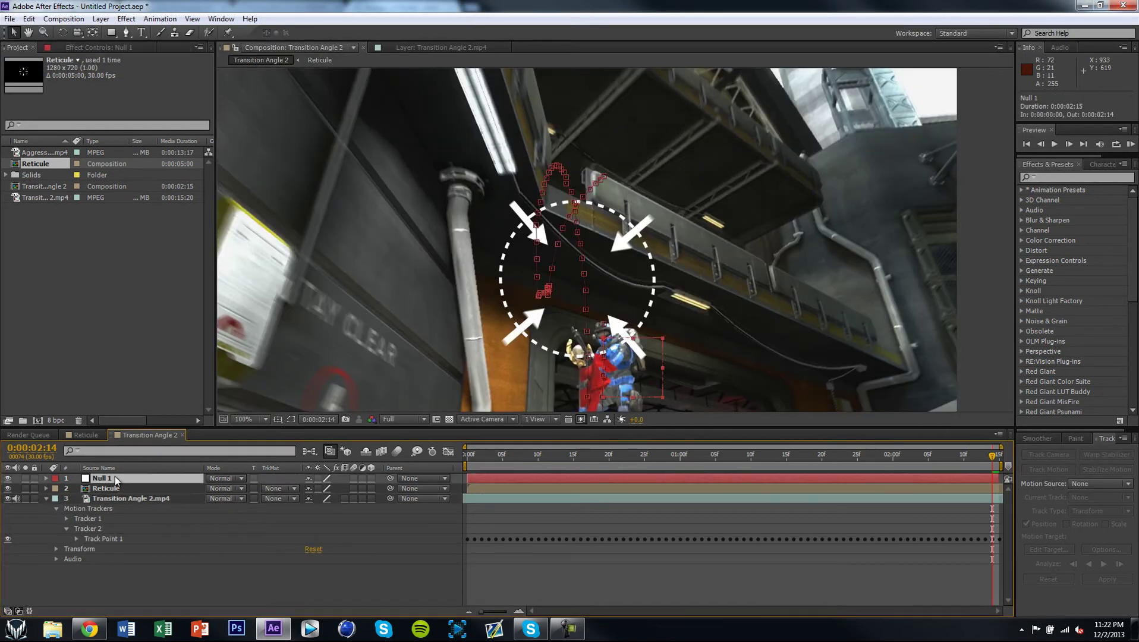
Return to the first frame and reveal Null 1's Position keyframes.
left_click_drag(993, 456, 447, 460)
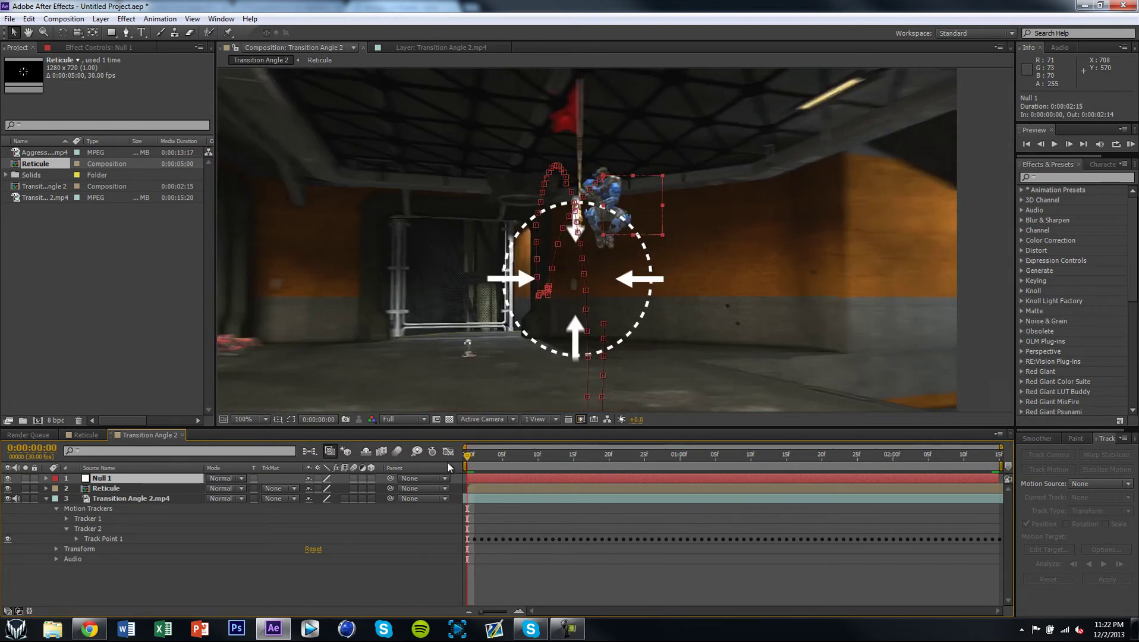
left_click(104, 490)
left_click(102, 479)
key("p")
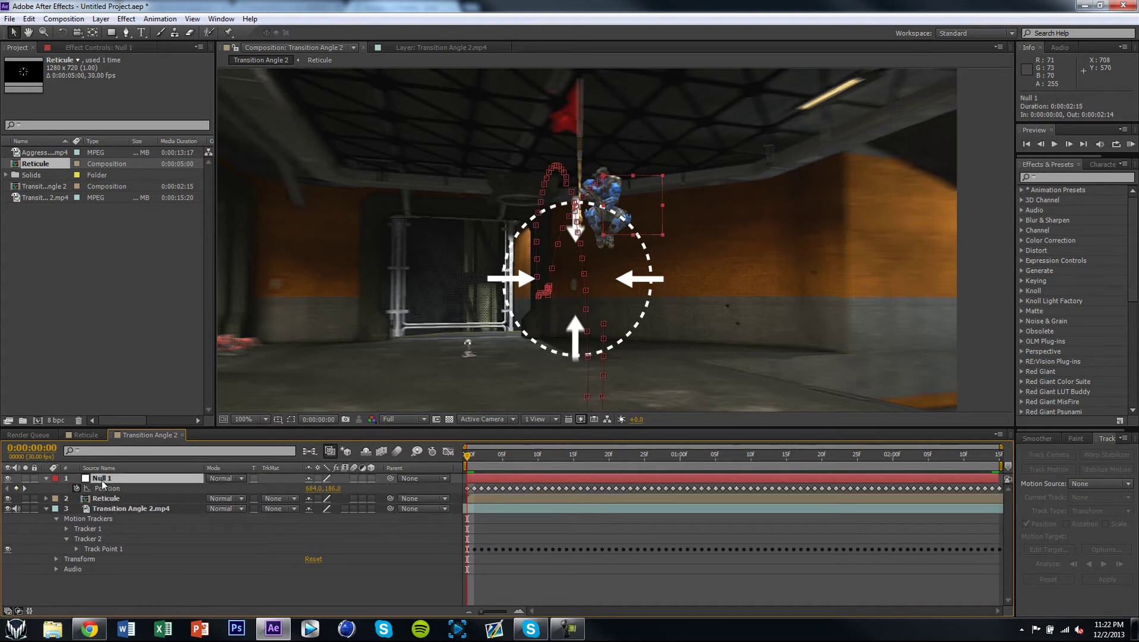
Add an expression to the Reticule layer's Position that links it to Null 1's Position.
left_click(107, 499)
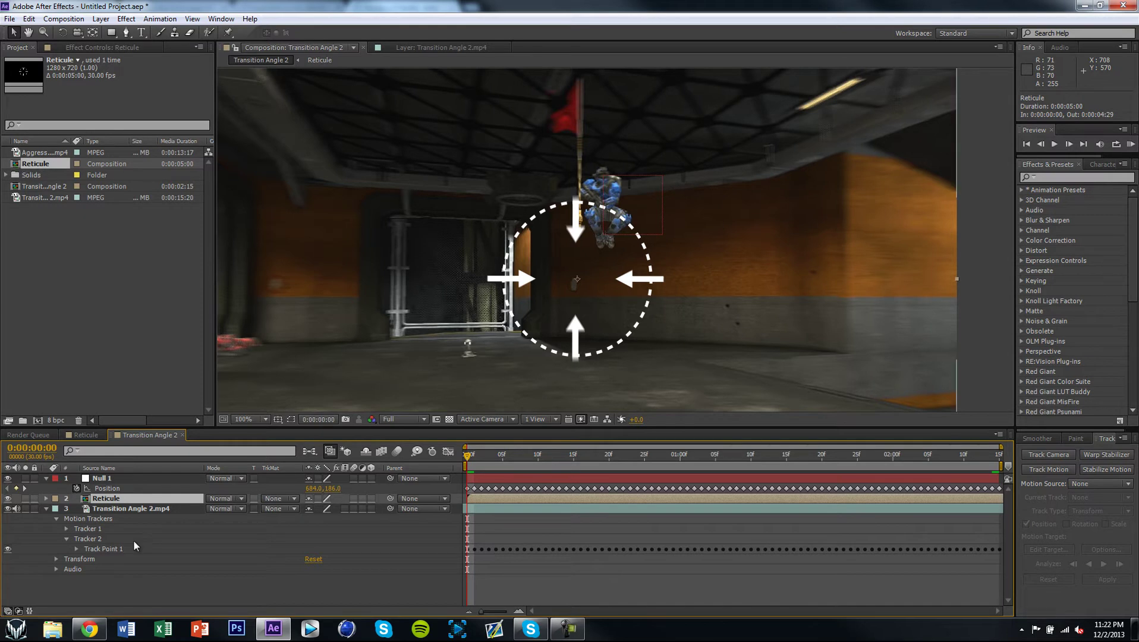
key("p")
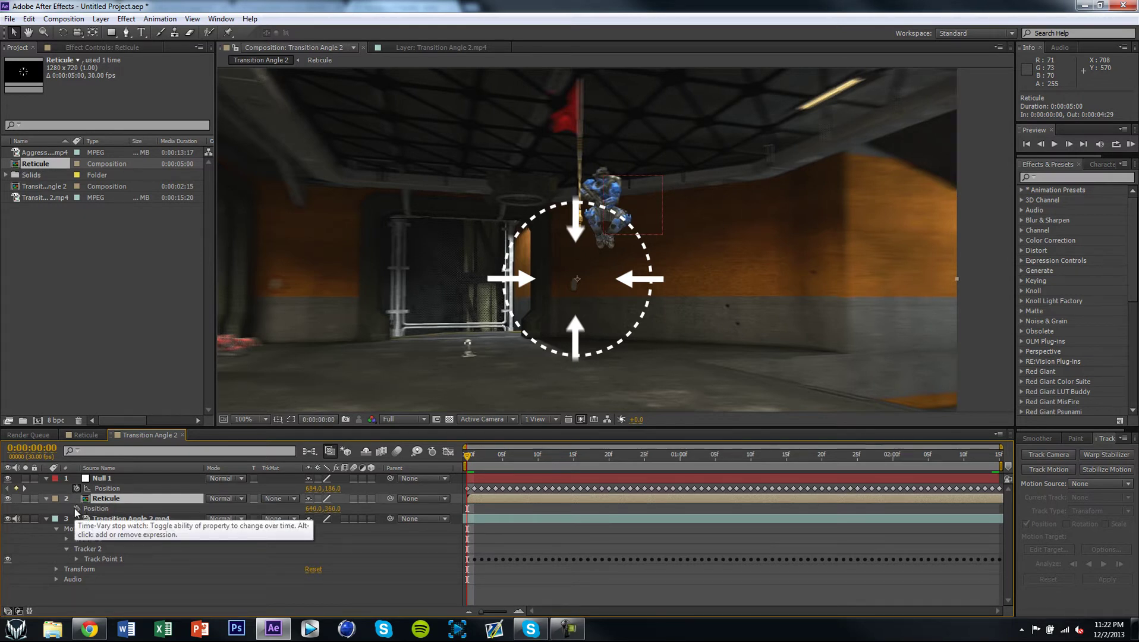
left_click(75, 509, "alt")
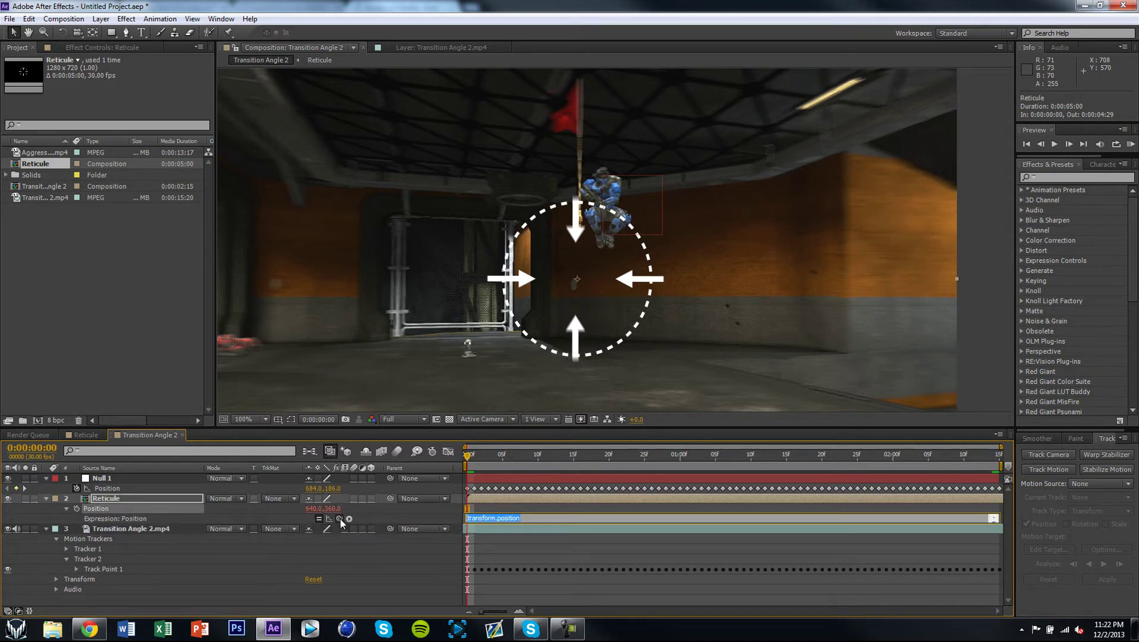
left_click_drag(340, 520, 107, 488)
key("KP_Enter")
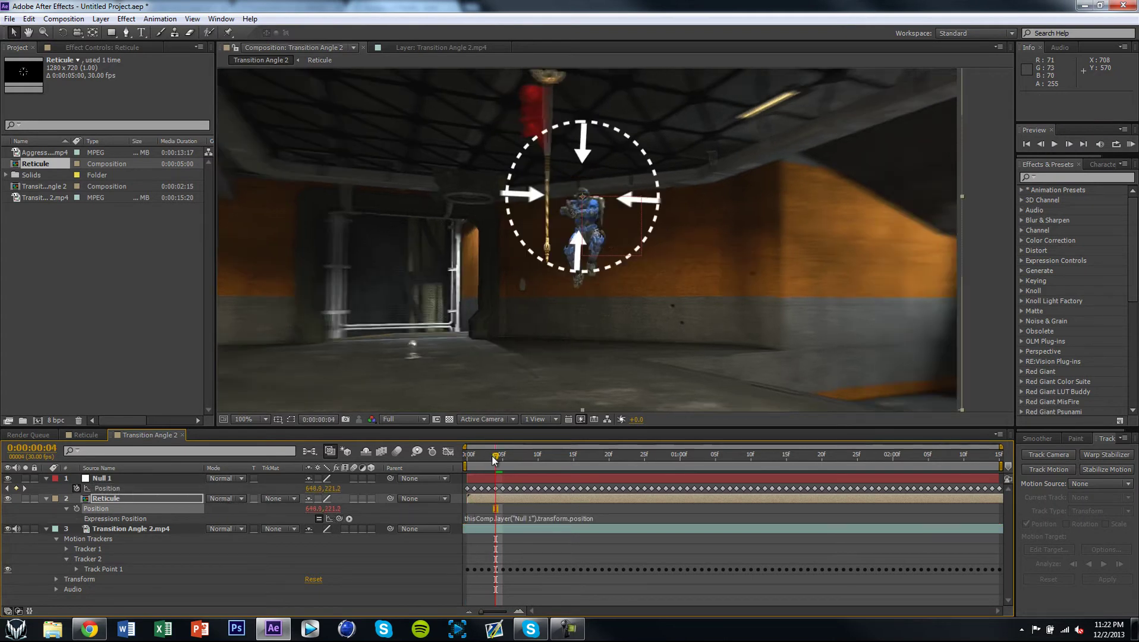
Scrub the composition from the first frame to 0:00:02:14 to check how the reticule follows the character.
left_click(107, 488)
left_click(112, 499)
left_click(101, 479)
left_click(109, 500)
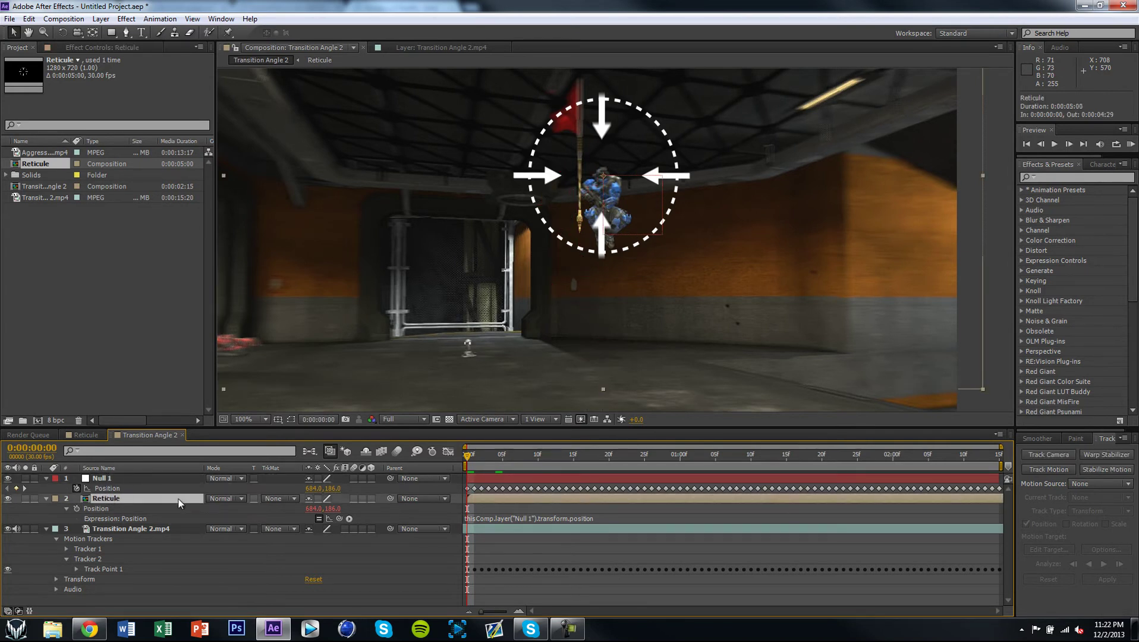
left_click_drag(477, 457, 993, 500)
left_click_drag(718, 307, 682, 263)
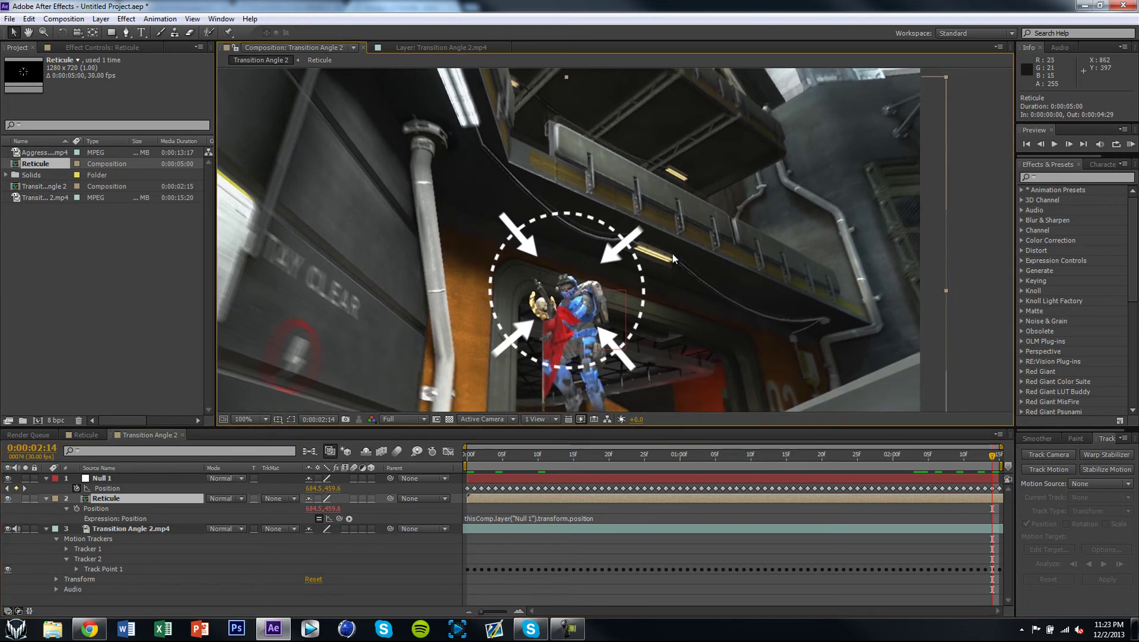
Set the Reticule layer's Scale to 70%.
key("s")
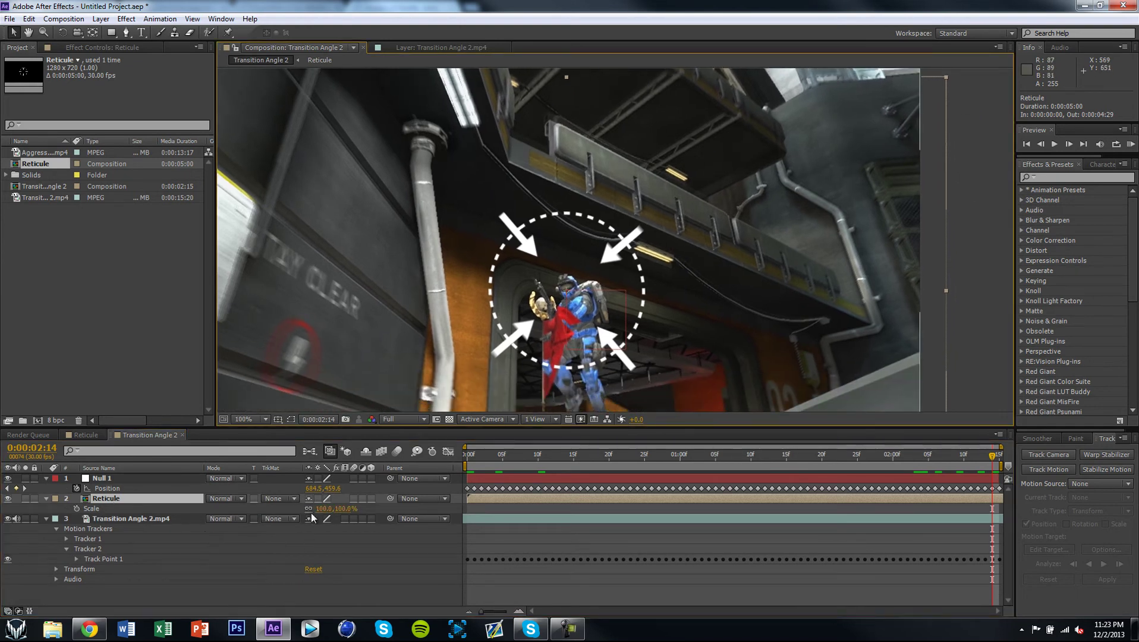
left_click(324, 508)
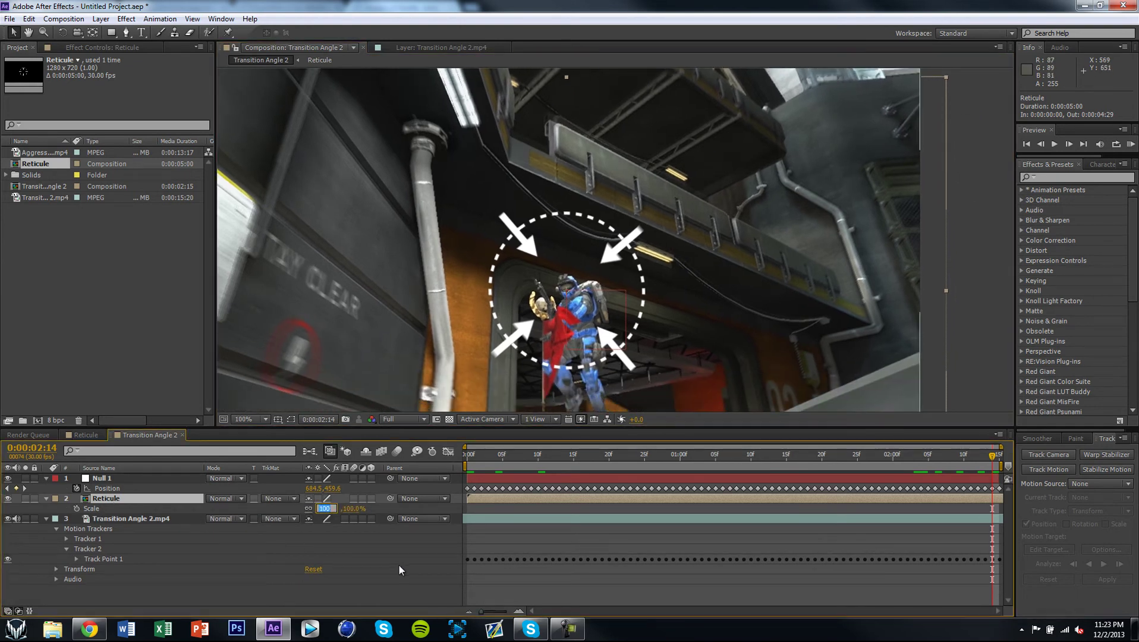
type("70")
key("Return")
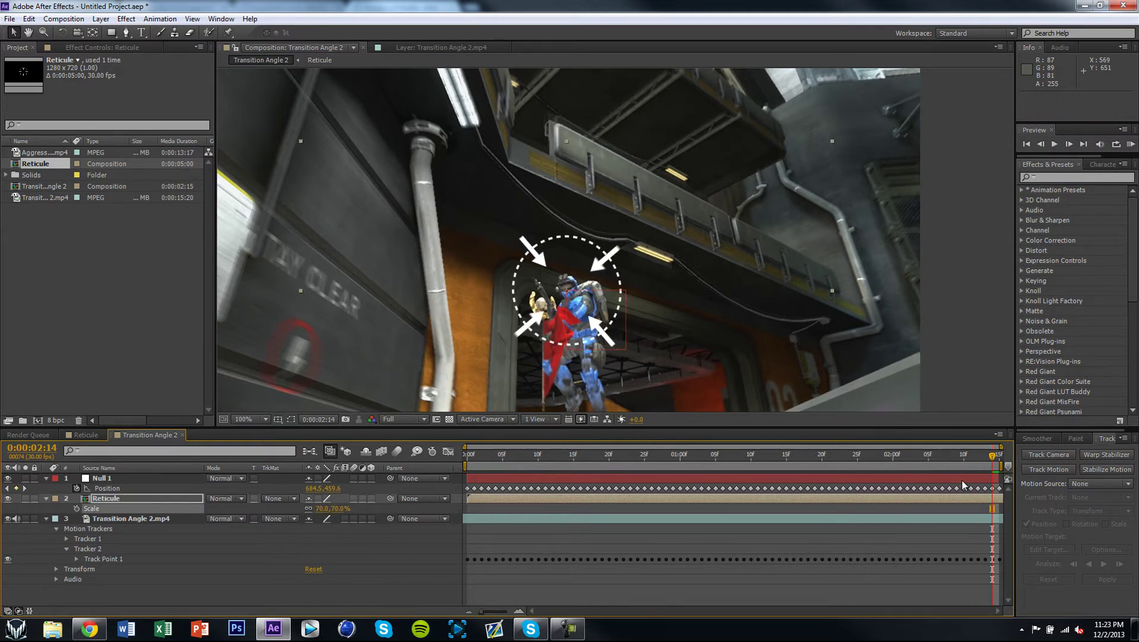
Fit the composition in the viewer, play a RAM preview of the tracked reticule, and inspect the frame at 0:00:01:00.
left_click(247, 419)
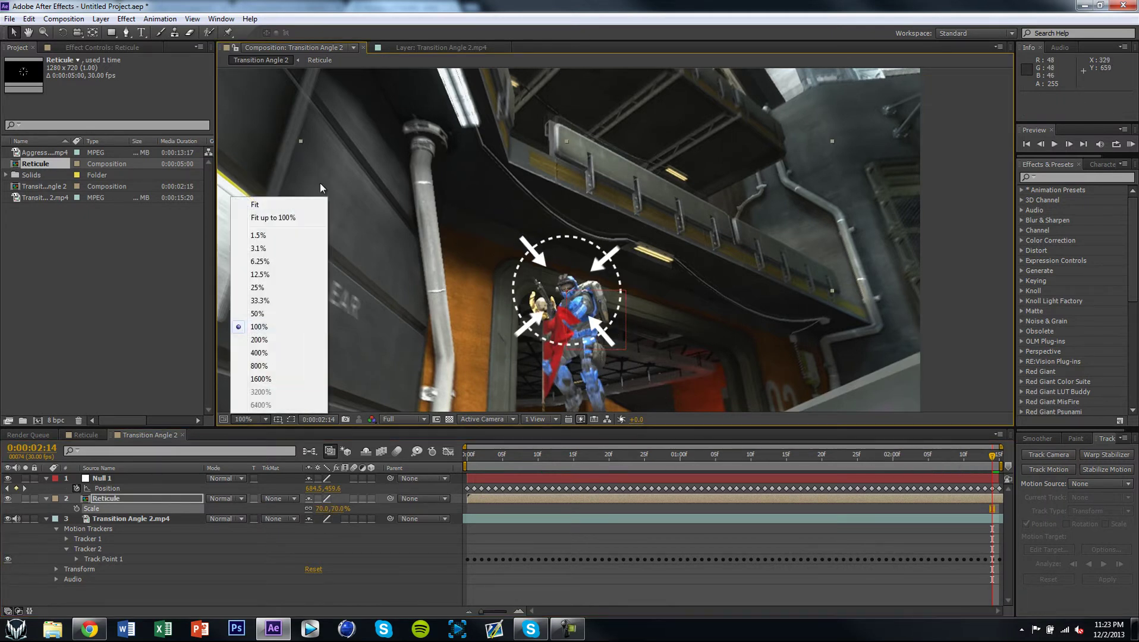
left_click(271, 205)
left_click(64, 19)
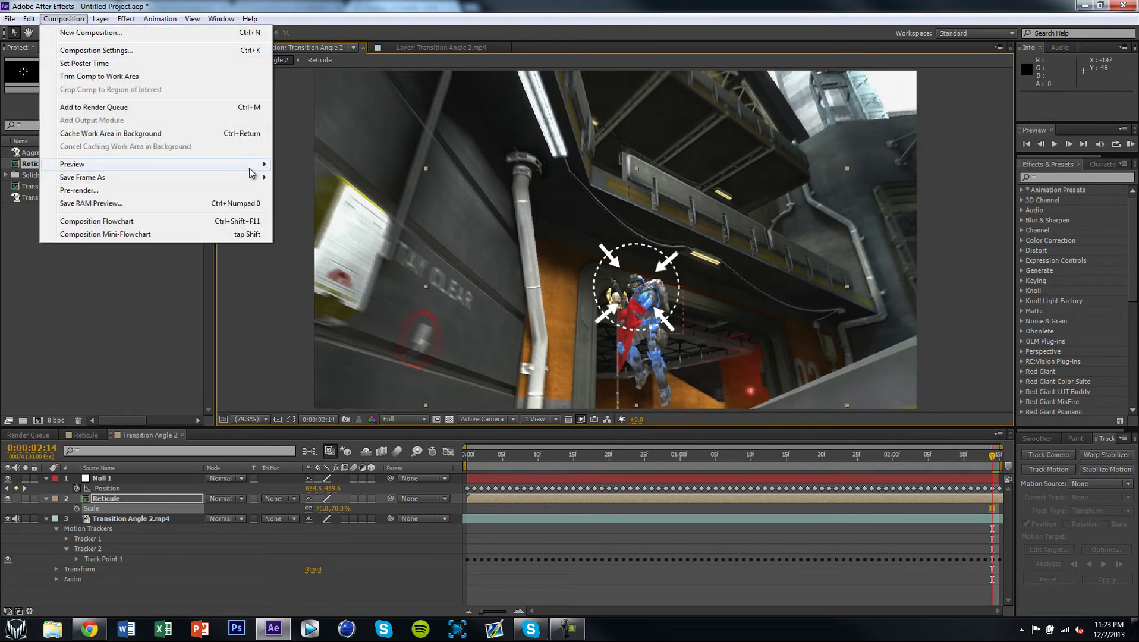
left_click(302, 167)
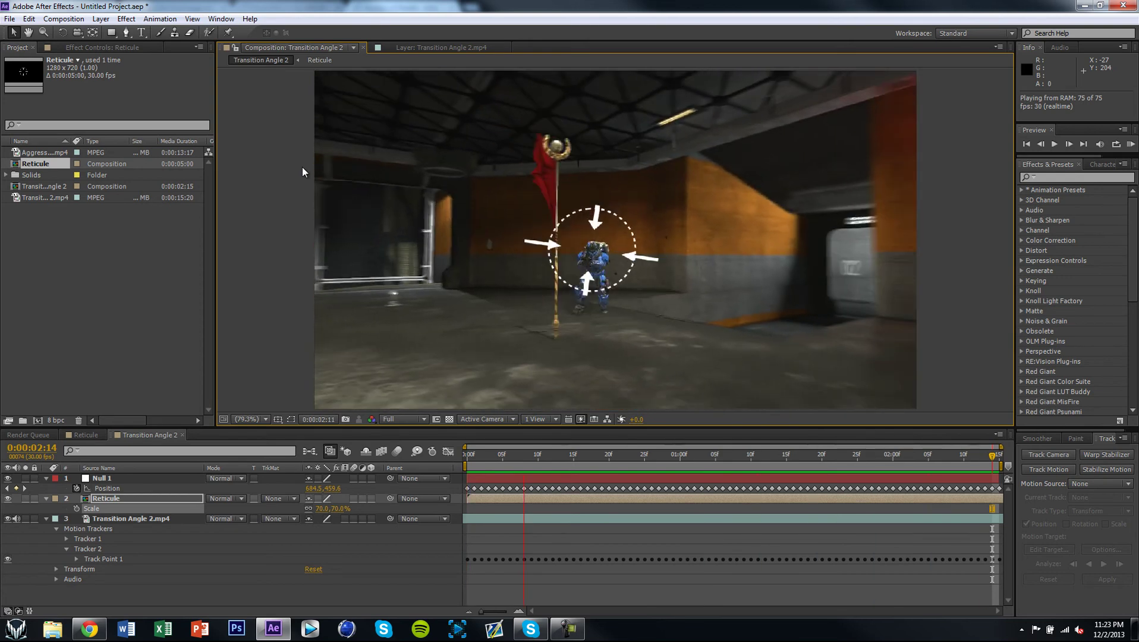
key("space")
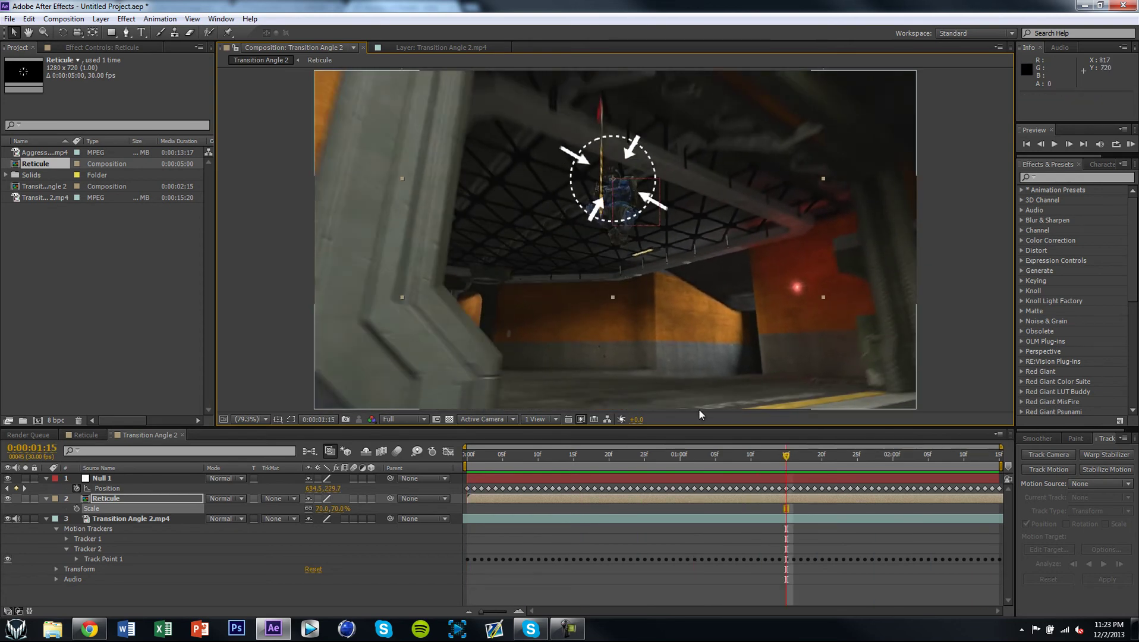
left_click_drag(785, 456, 681, 476)
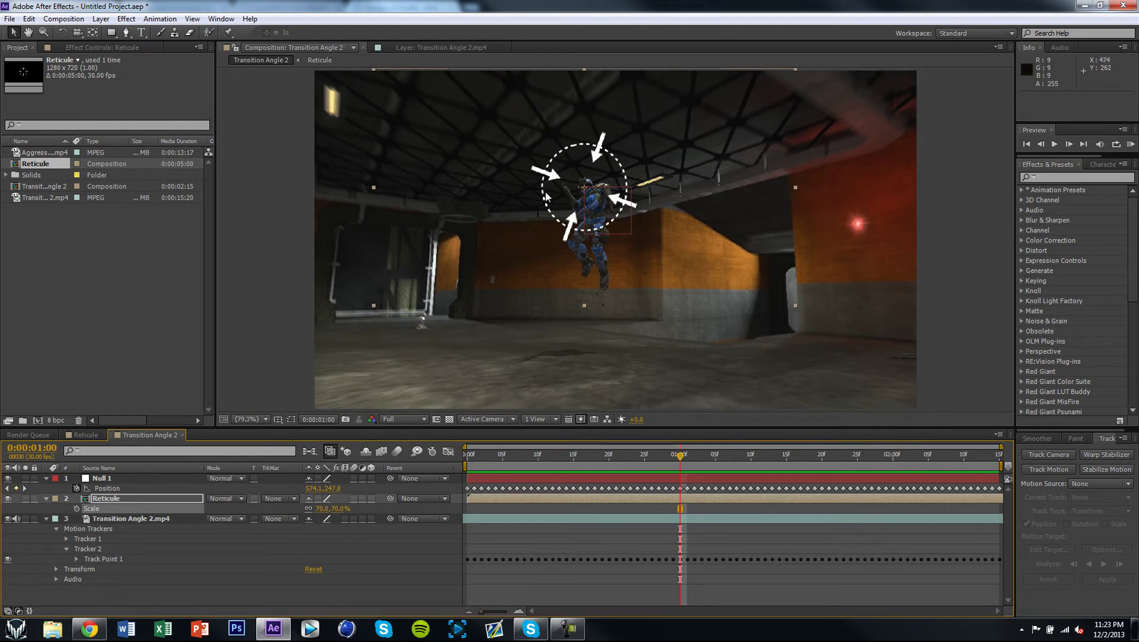
Compare the opening frames of the Reticule and Transition Angle 2 compositions, ending in Reticule at its first frame.
left_click(87, 435)
key("Home")
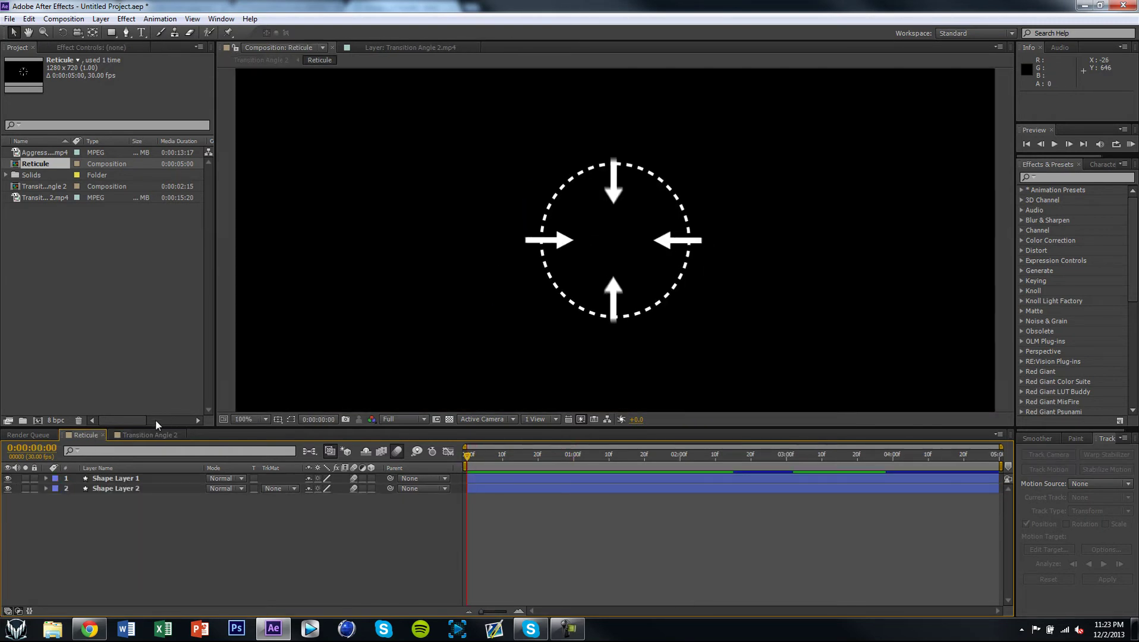
left_click(163, 435)
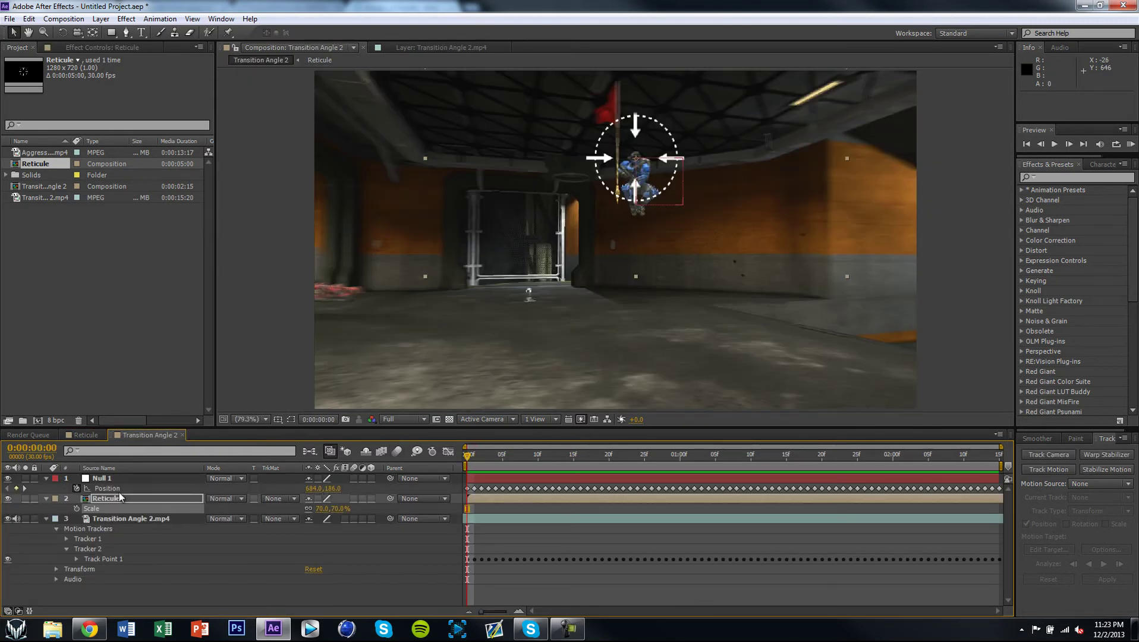
left_click_drag(494, 459, 462, 464)
left_click(84, 435)
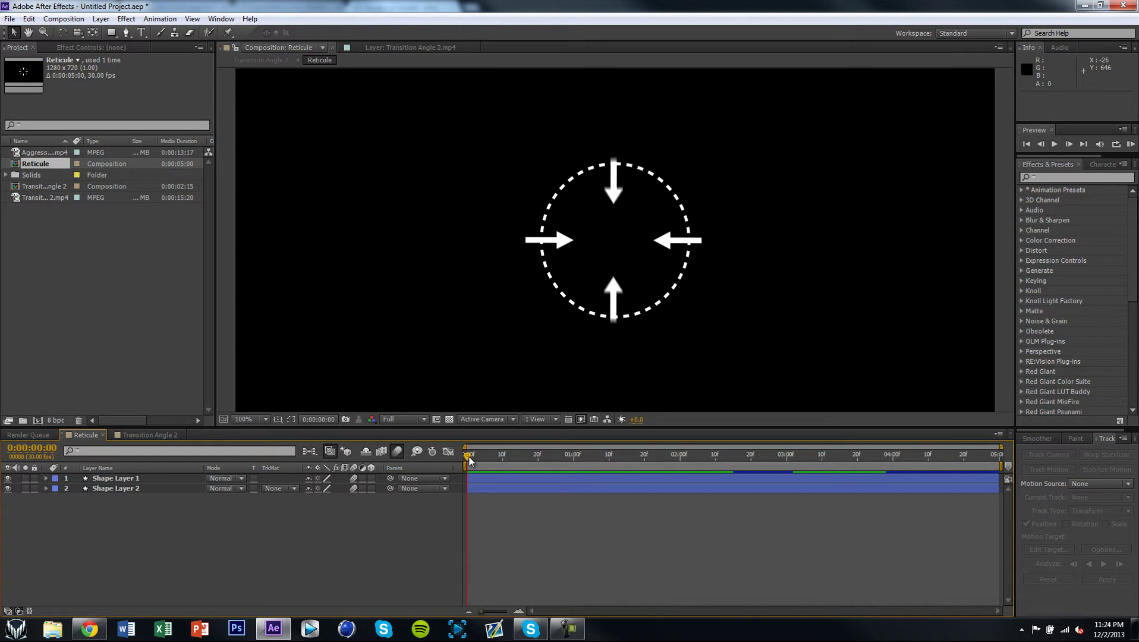
left_click_drag(469, 459, 434, 462)
Expand Shape Layer 2's Ellipse Path 1 properties and add a Size keyframe at 0:00:01:00.
left_click(134, 488)
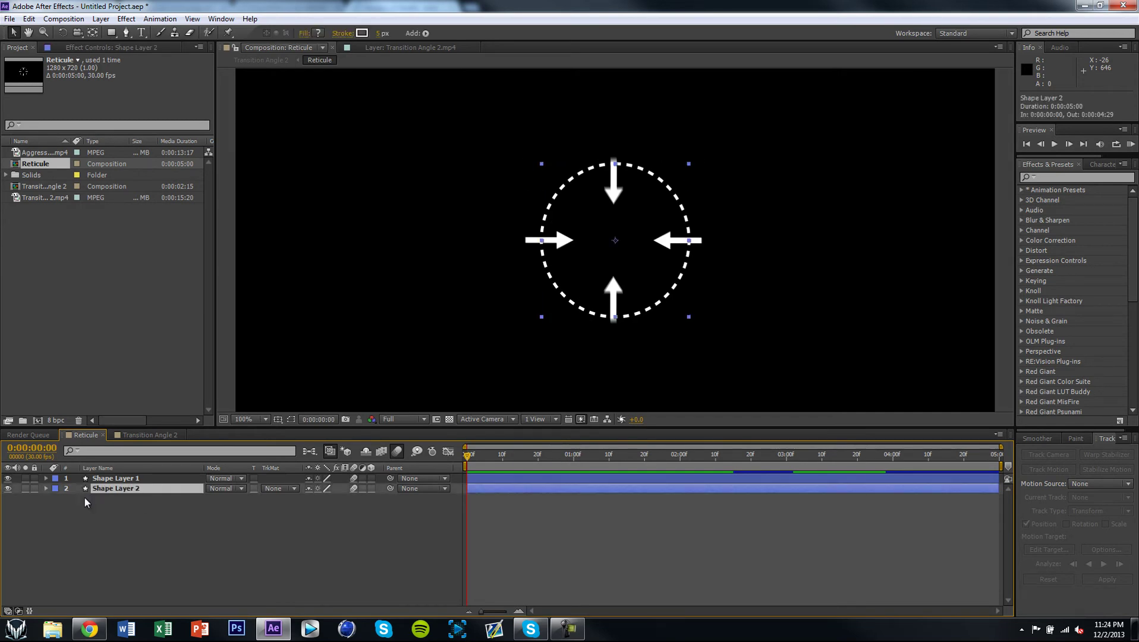
key("p")
left_click(46, 488)
left_click(46, 488)
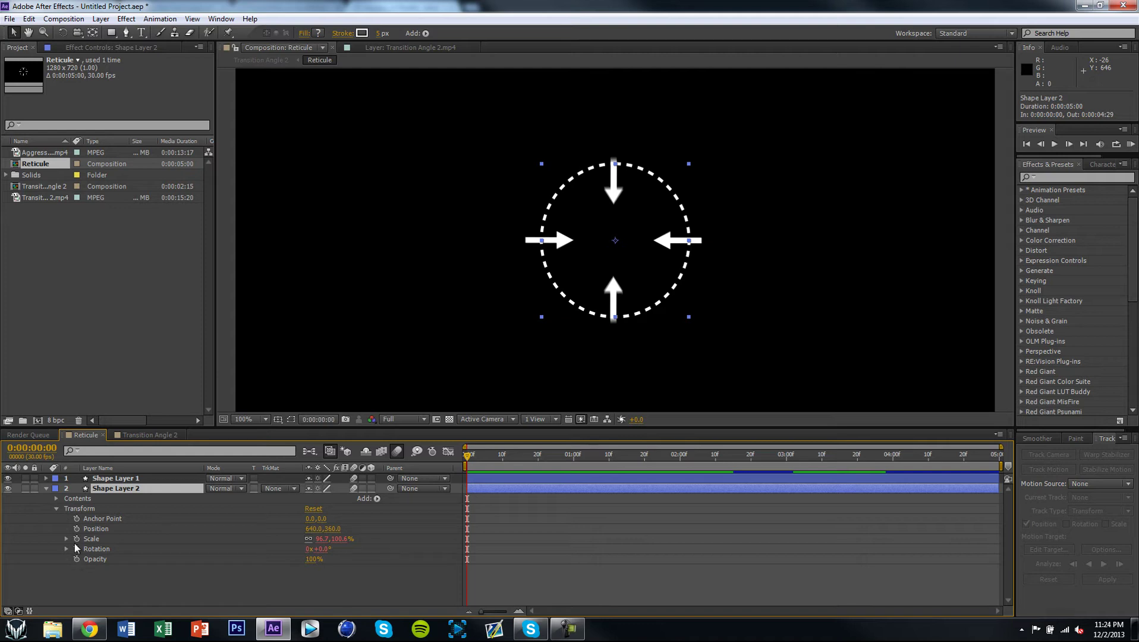
left_click(55, 499)
left_click(66, 508)
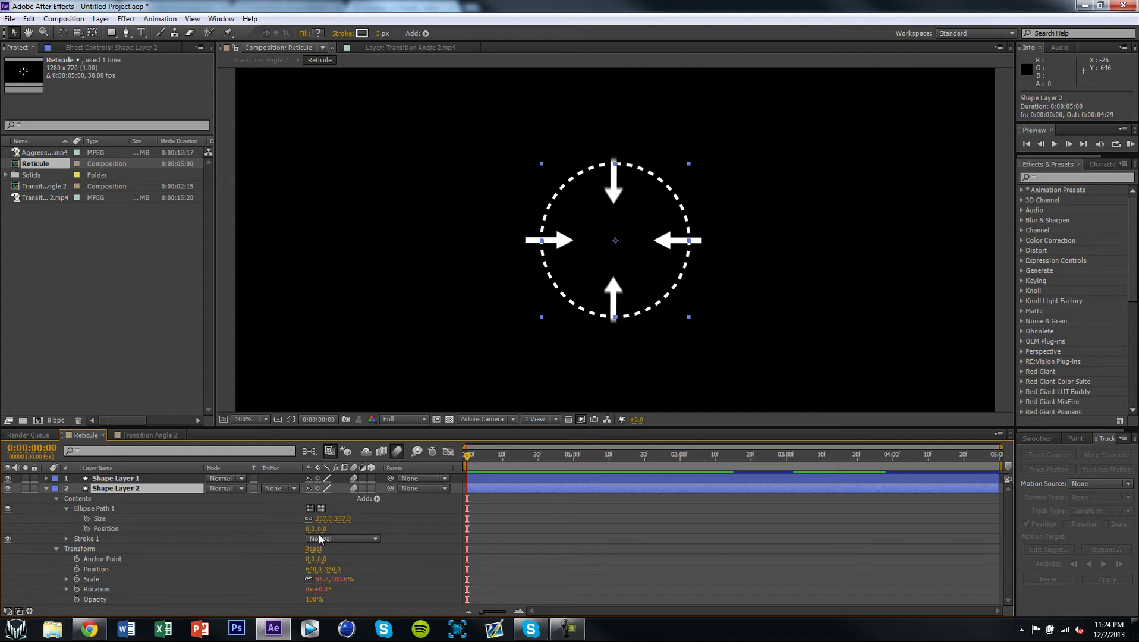
left_click(572, 459)
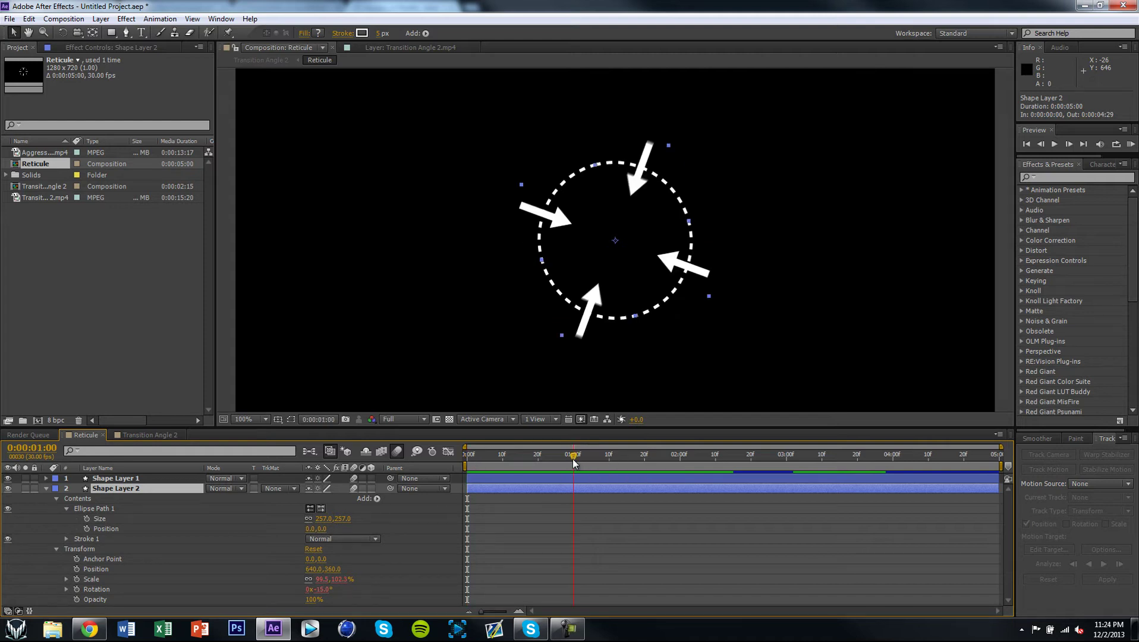
left_click(87, 519)
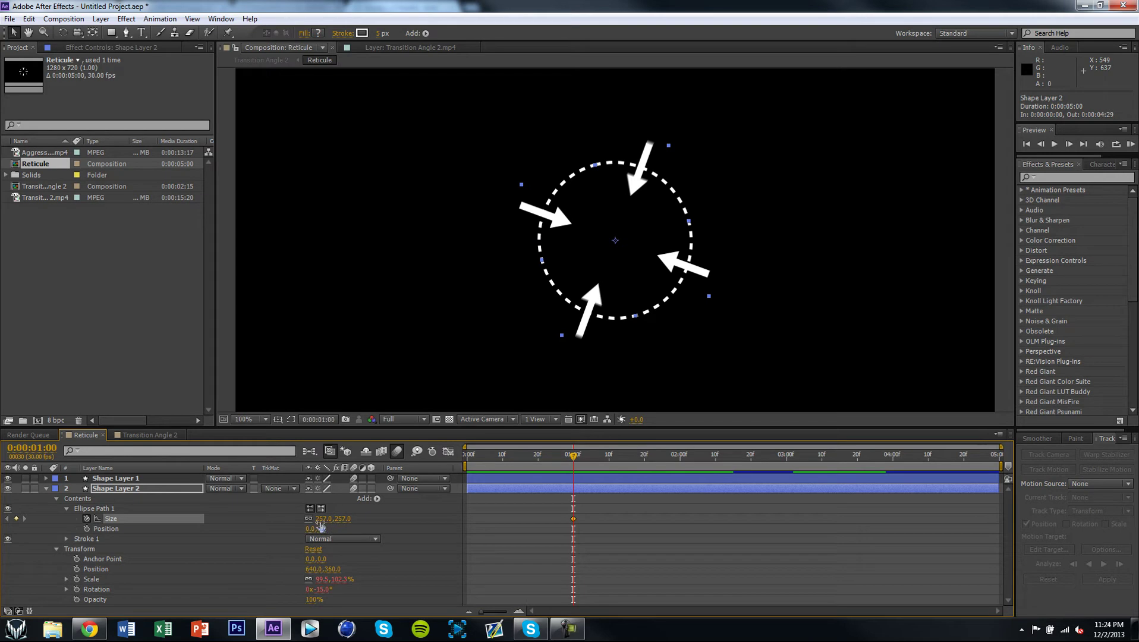
Show the composition at 50% and set Shape Layer 2's ellipse Size to 1539 at the first frame.
mouse_move(478, 453)
left_mouse_down()
mouse_move(473, 494)
mouse_move(575, 471)
mouse_move(467, 473)
left_mouse_up()
scroll(418, 309, "down", 4)
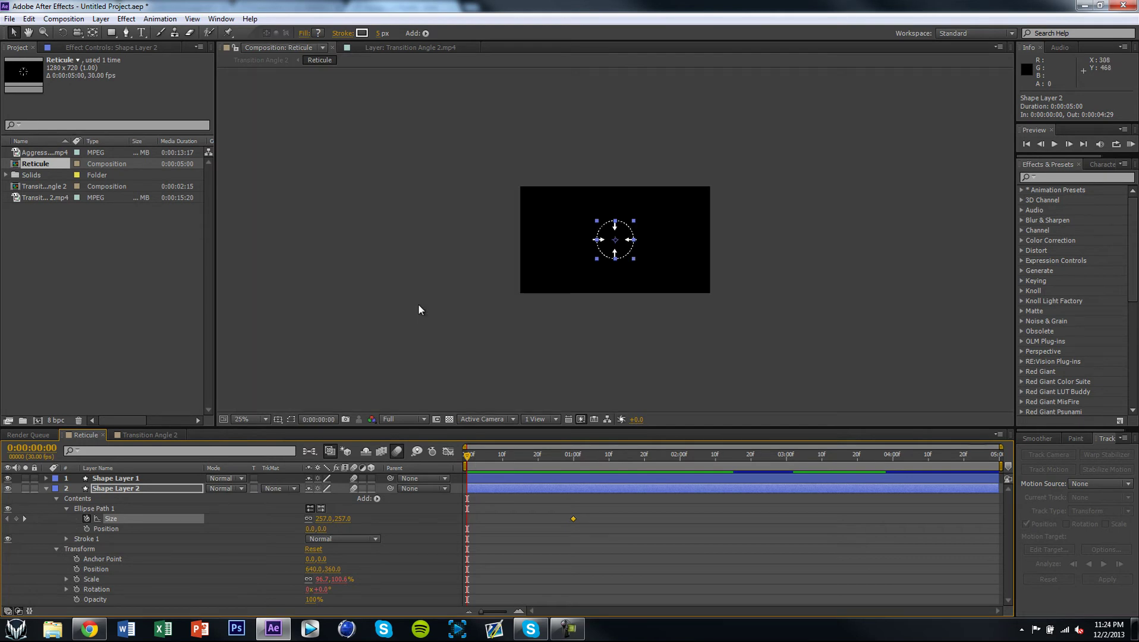
scroll(418, 306, "up", 4)
scroll(419, 309, "down", 4)
scroll(419, 313, "up", 4)
scroll(417, 321, "down", 4)
left_click(261, 422)
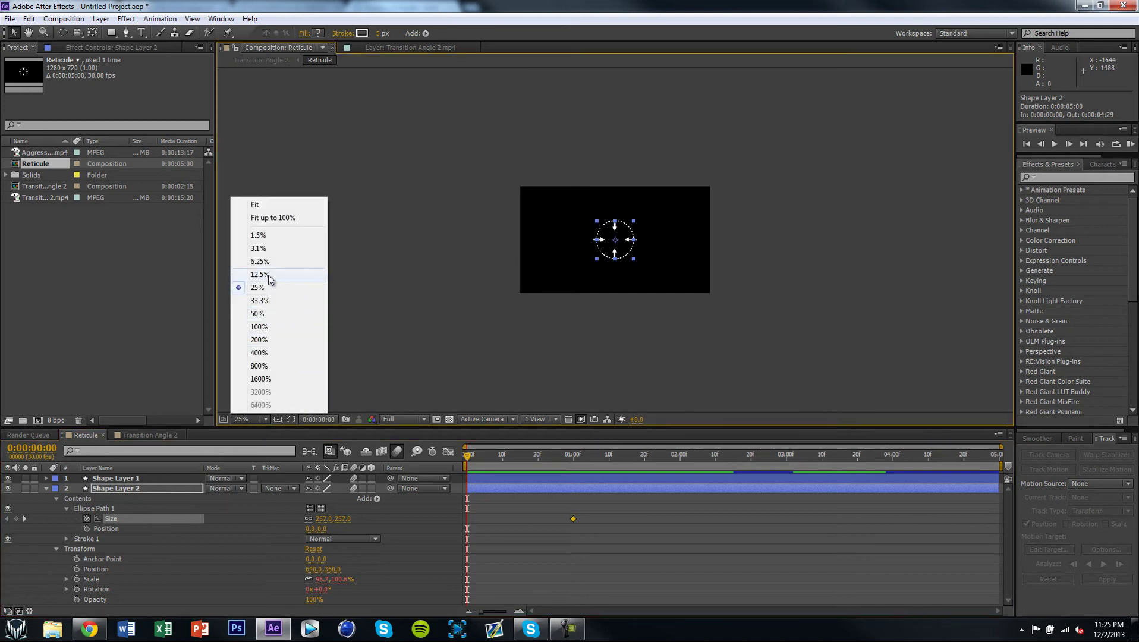
left_click(258, 314)
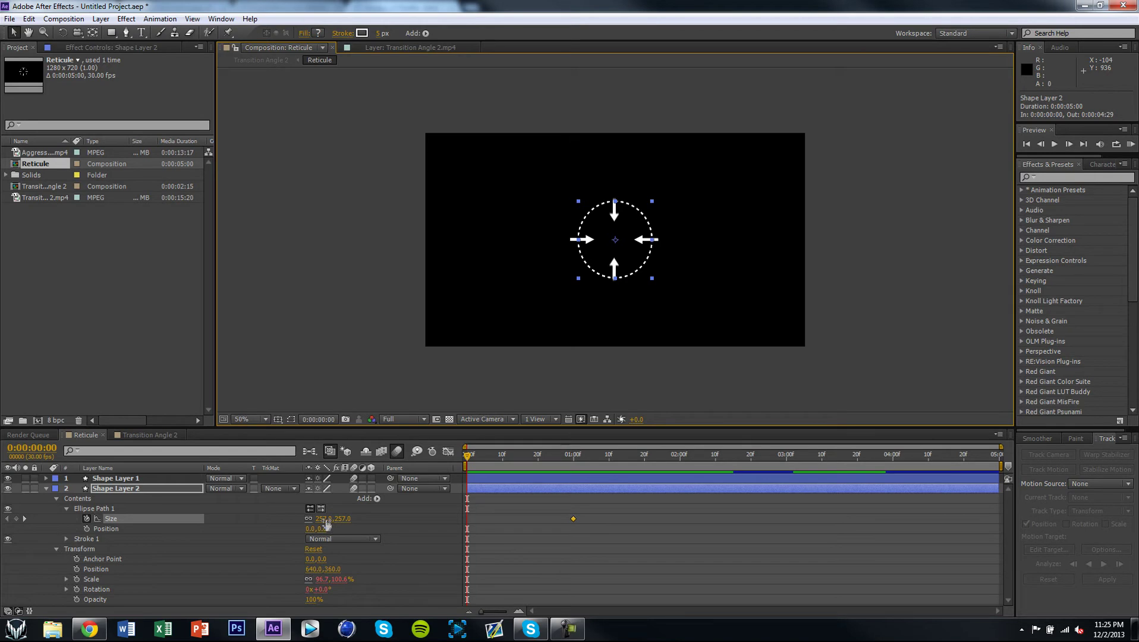
left_click_drag(324, 519, 674, 502)
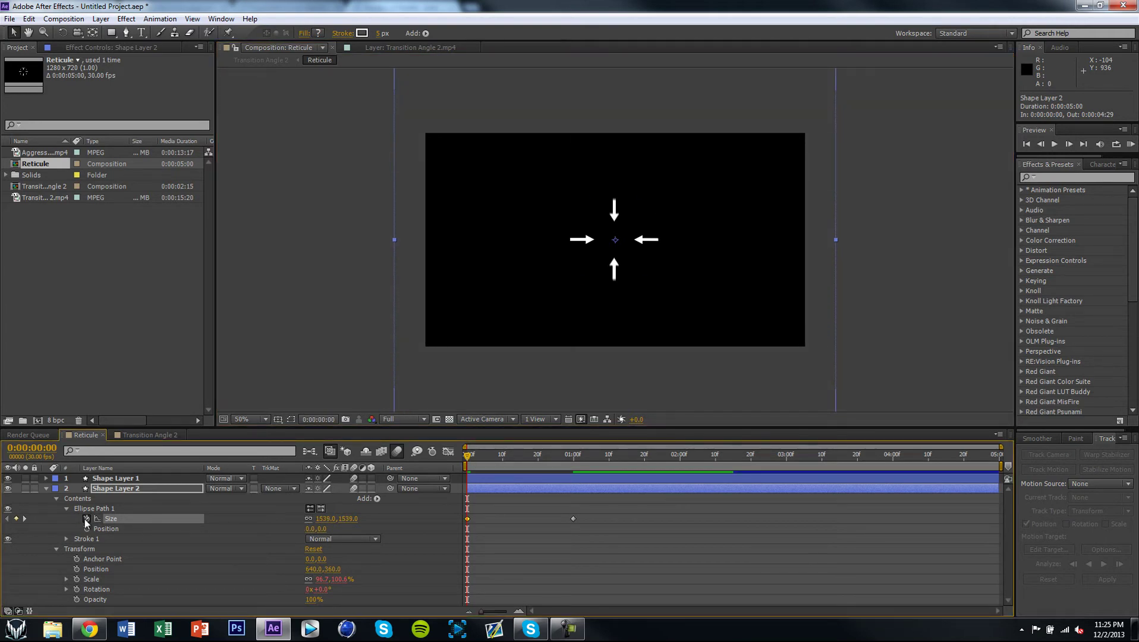
Preview the circle's closing animation from the first frame up to 0:00:01:00.
left_click_drag(474, 458, 524, 457)
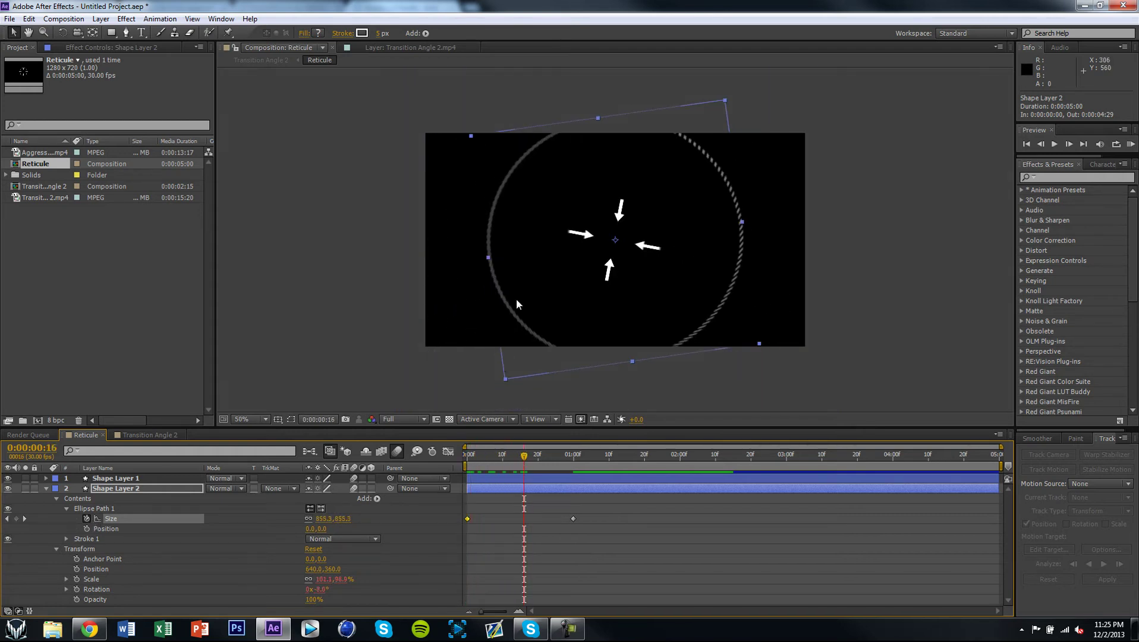
key("space")
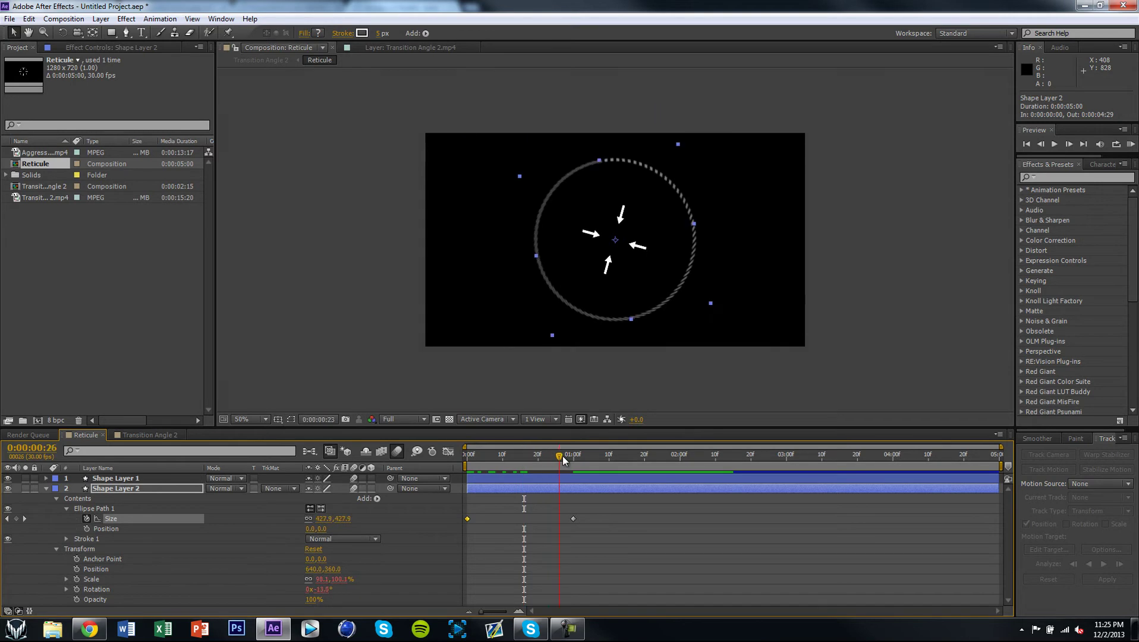
left_click_drag(550, 461, 574, 469)
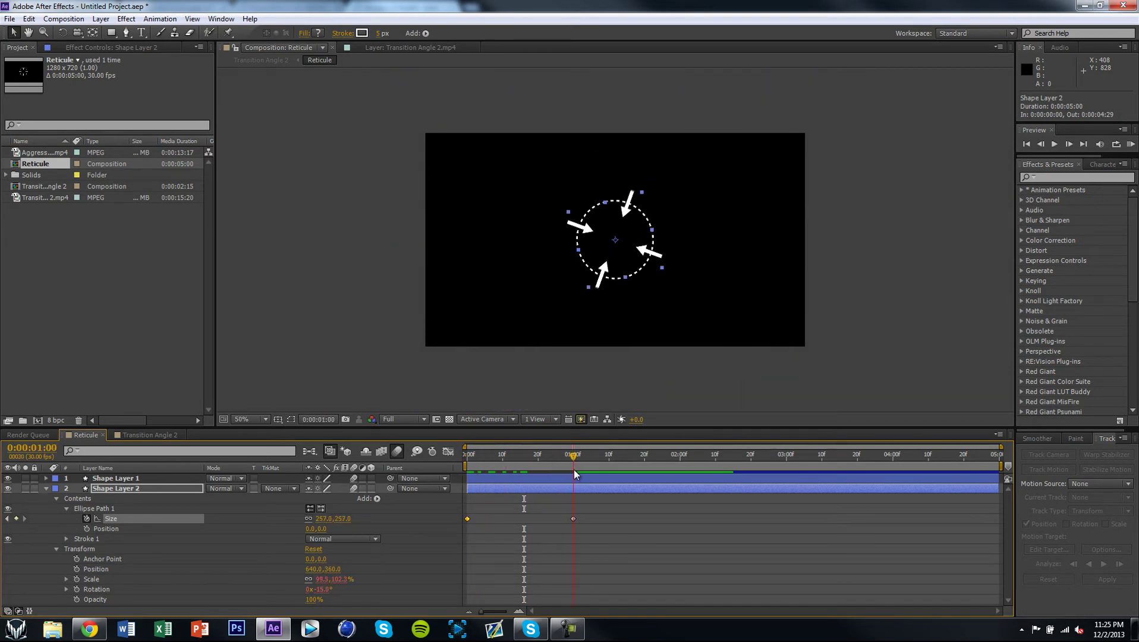
Set the Stroke Width of Shape Layer 2's dashed circle to 7.
left_click(46, 488)
left_click(47, 478)
left_click(47, 478)
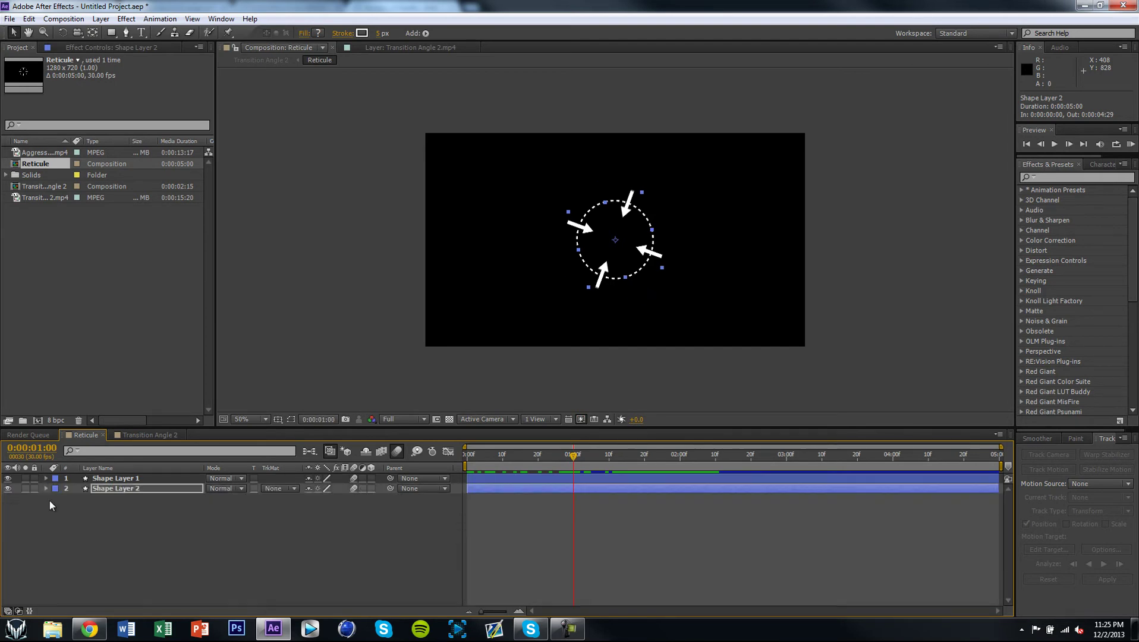
left_click(46, 489)
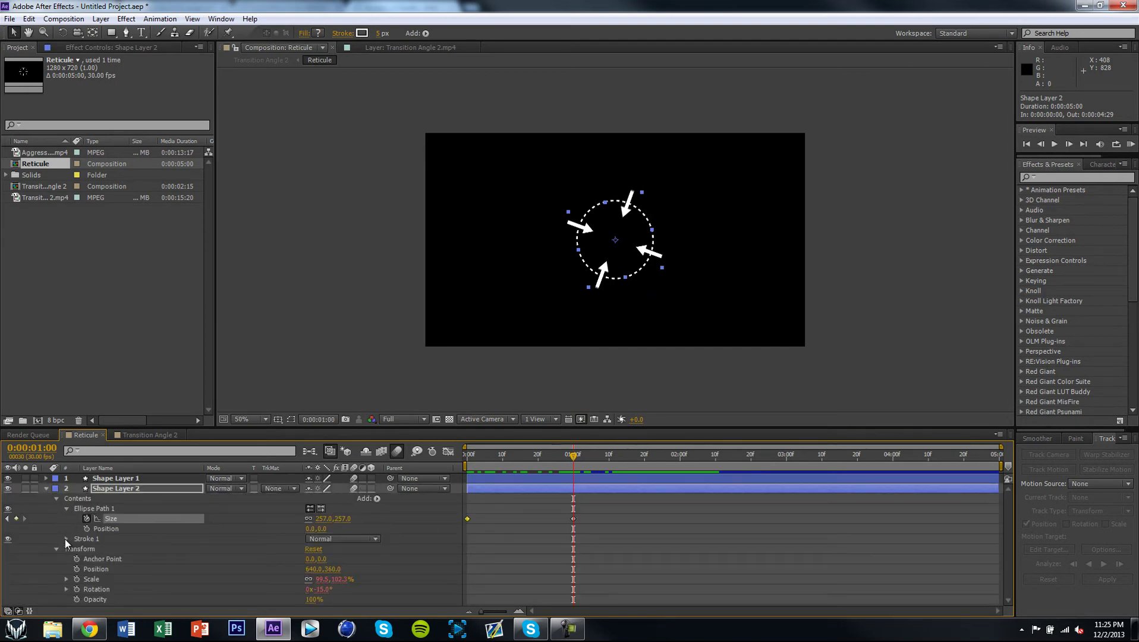
left_click(66, 539)
left_click(312, 560)
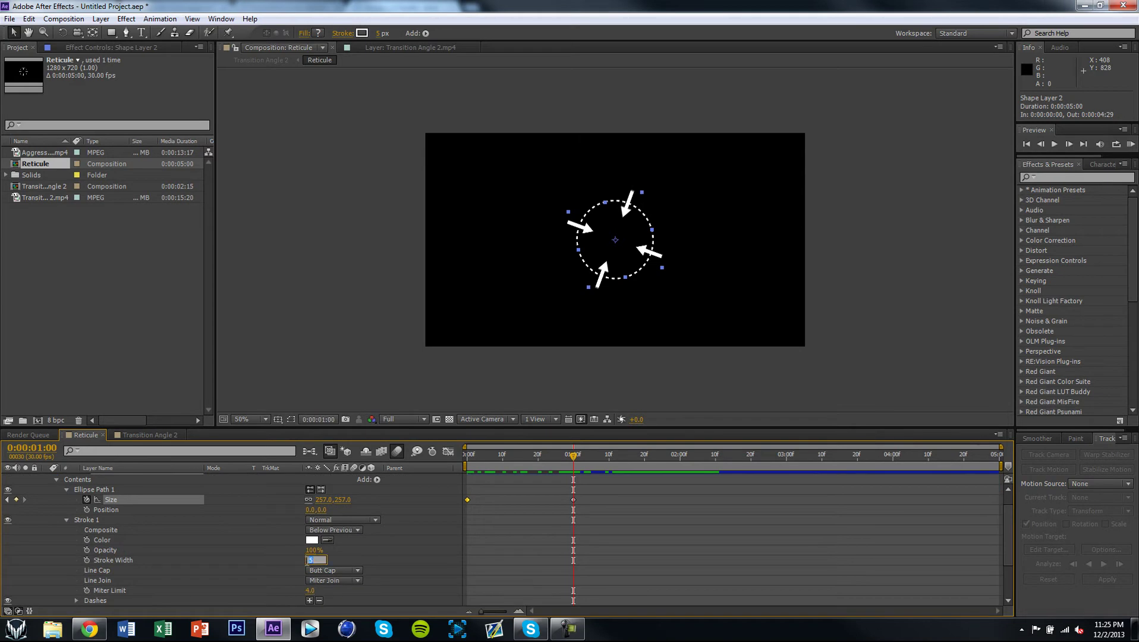
type("7")
key("Return")
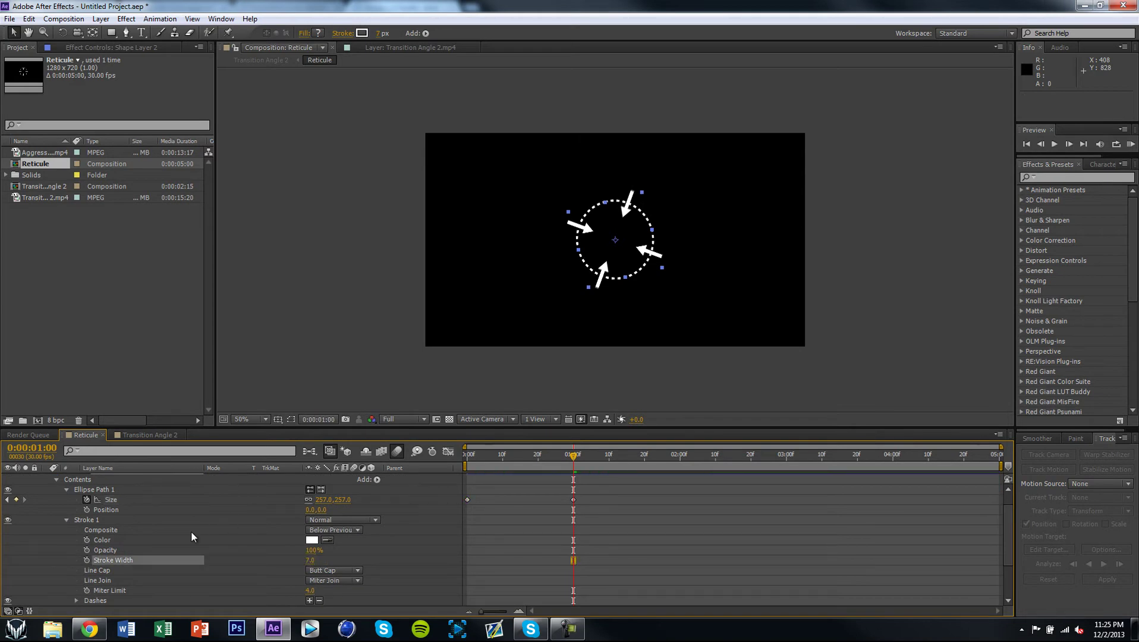
Add an Anchor Point keyframe at 0:00:01:00 to the transform of Group 4 in Shape Layer 1.
left_click(56, 480)
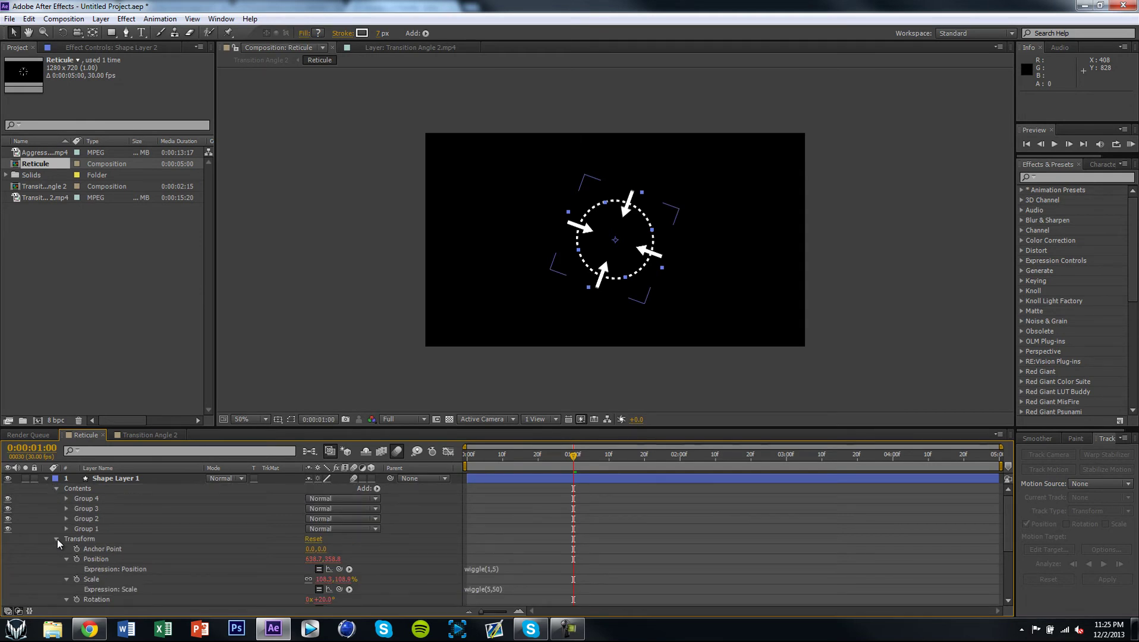
left_click(57, 539)
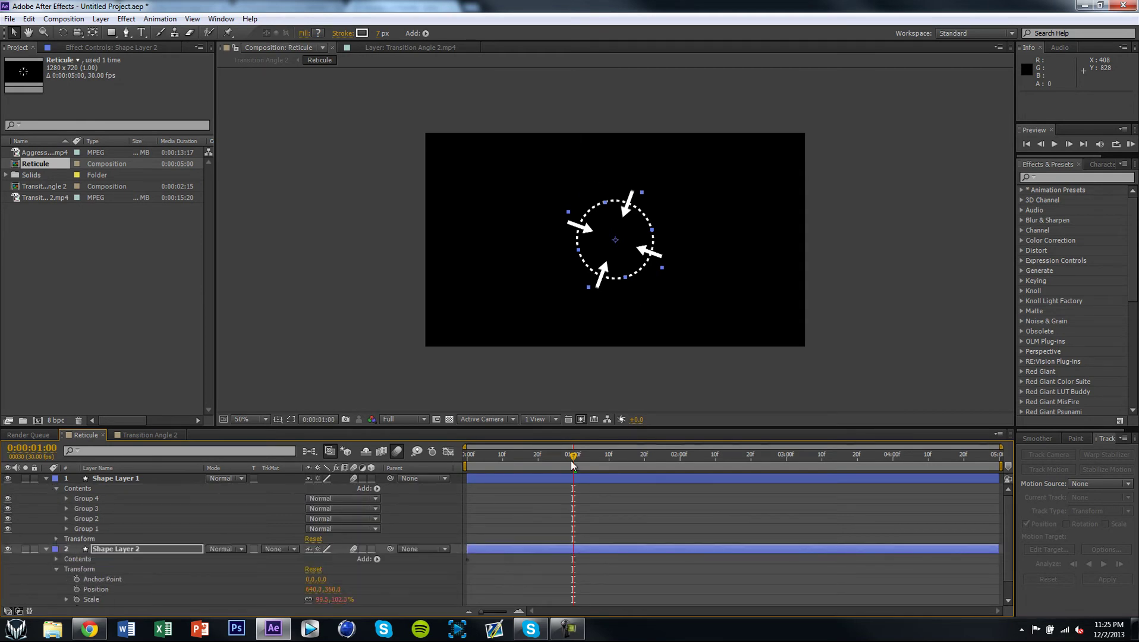
left_click(67, 498)
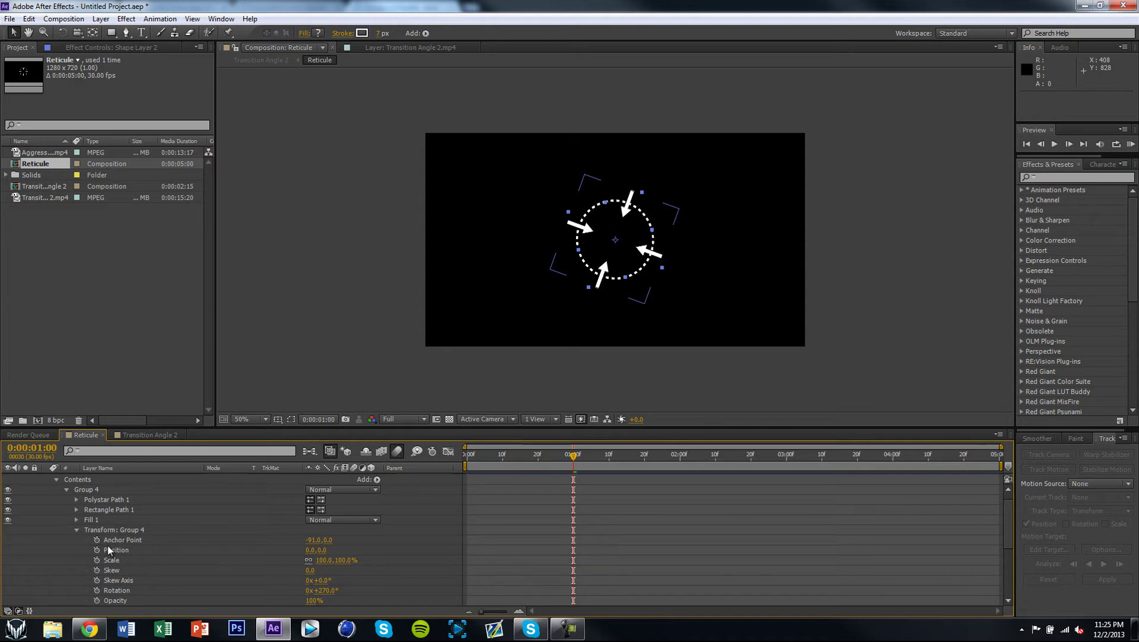
left_click(96, 540)
left_click(76, 530)
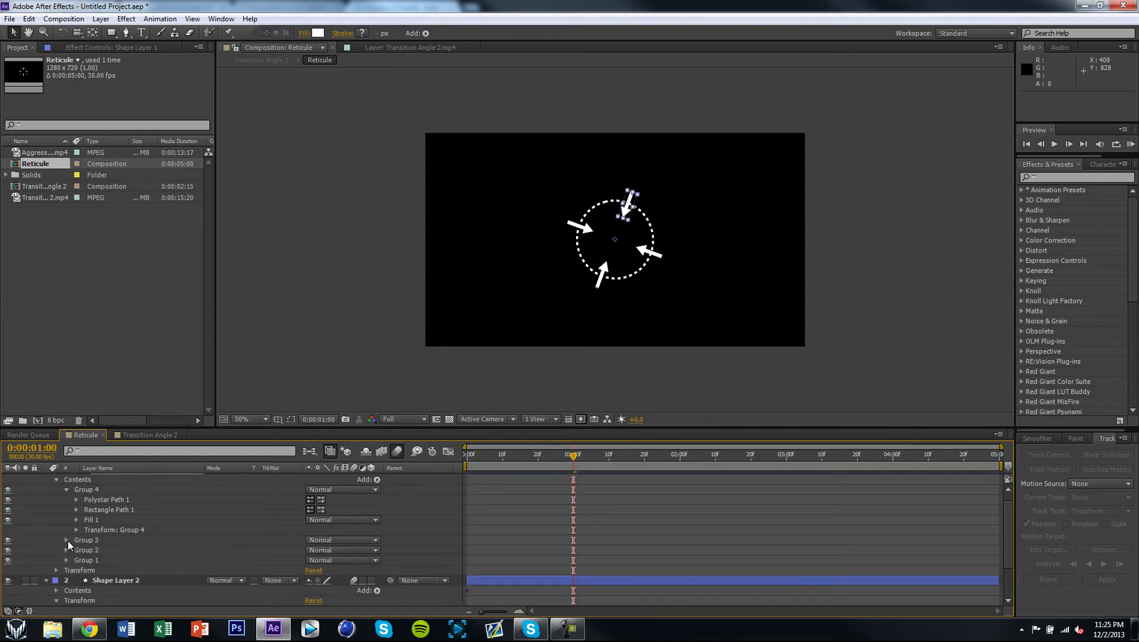
Add an Anchor Point keyframe to Shape Layer 1's Group 3 at 0:00:01:00.
left_click(66, 540)
left_click(77, 579)
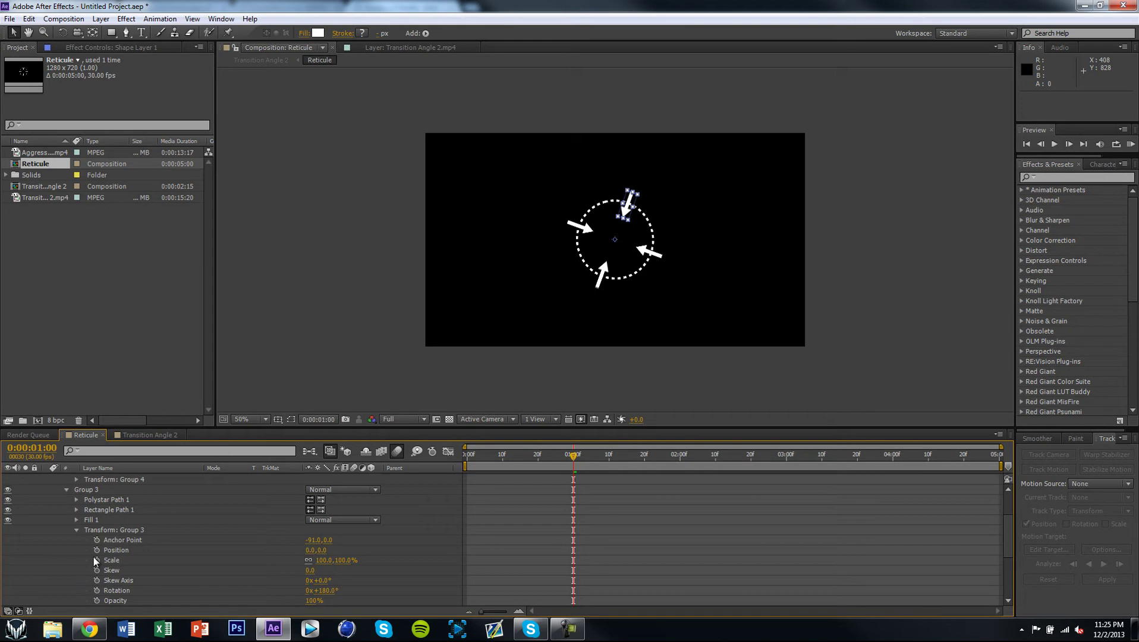
left_click(96, 539)
left_click(76, 530)
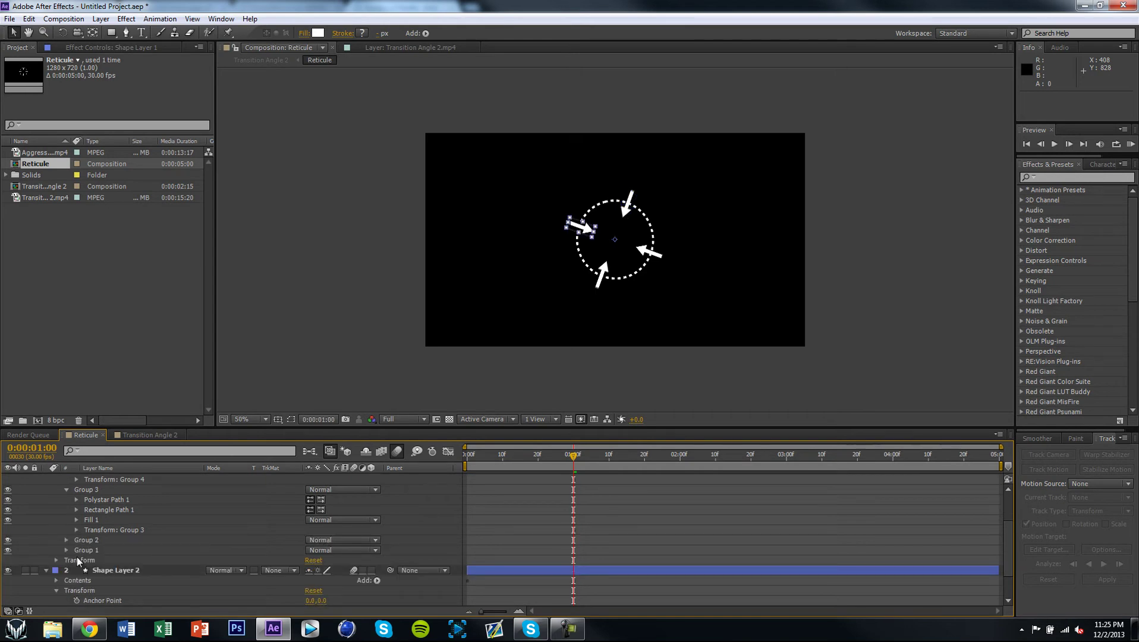
Add Anchor Point keyframes at 0:00:01:00 to Group 2 and Group 1 of Shape Layer 1.
left_click(66, 540)
left_click(97, 539)
left_click(76, 529)
left_click(66, 539)
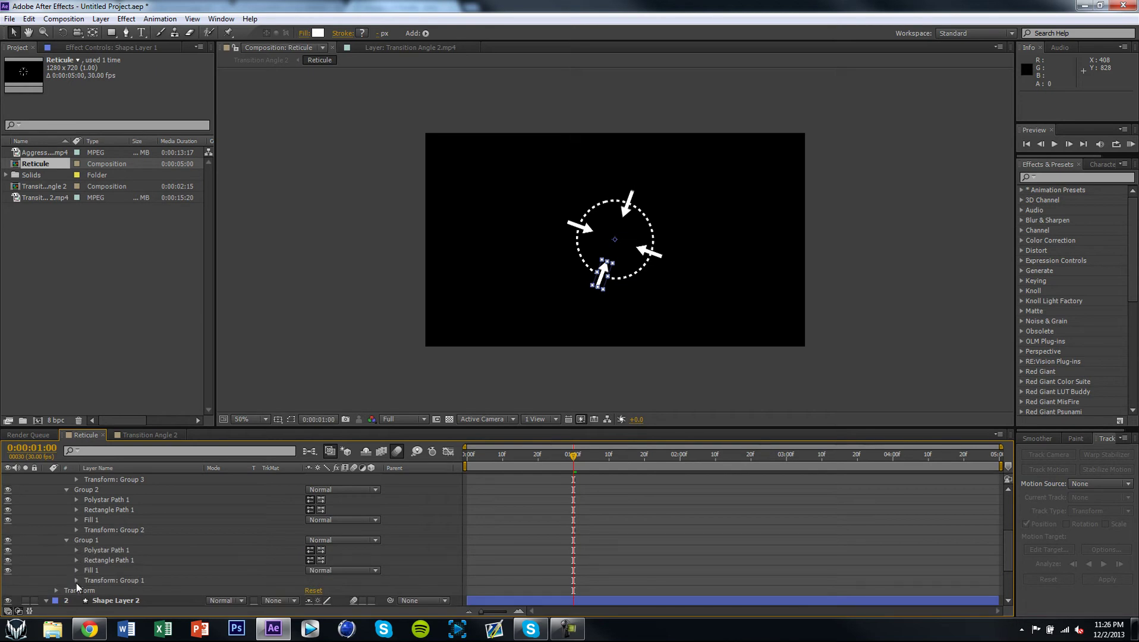
left_click(76, 581)
left_click(97, 540)
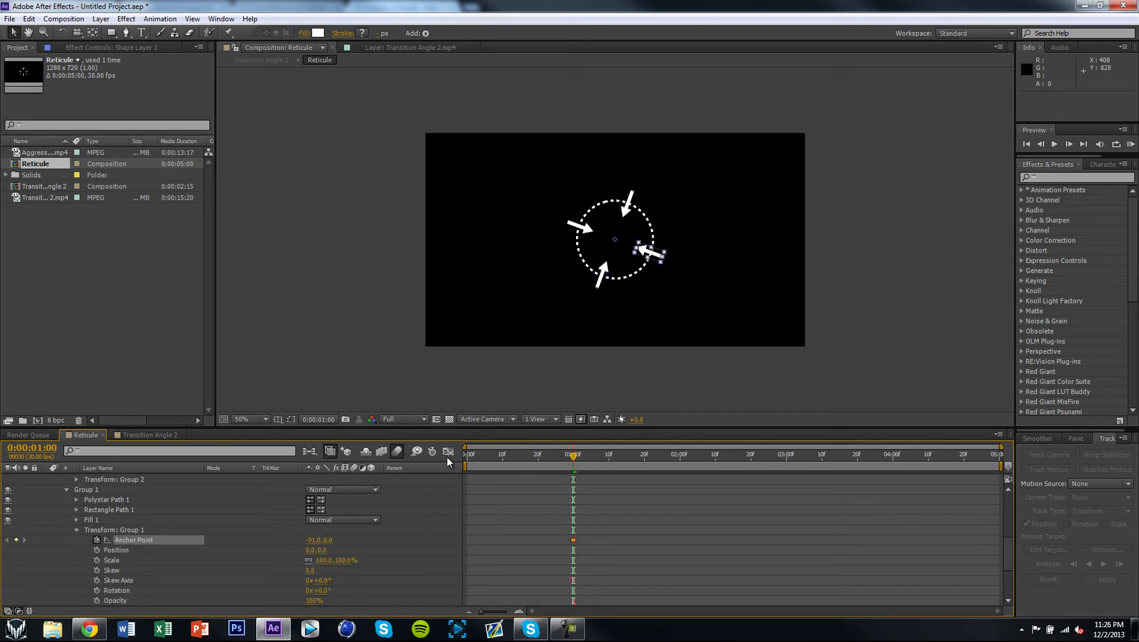
At the first frame, set Group 1's Anchor Point X to -718, placing its arrow outside the frame.
key("Home")
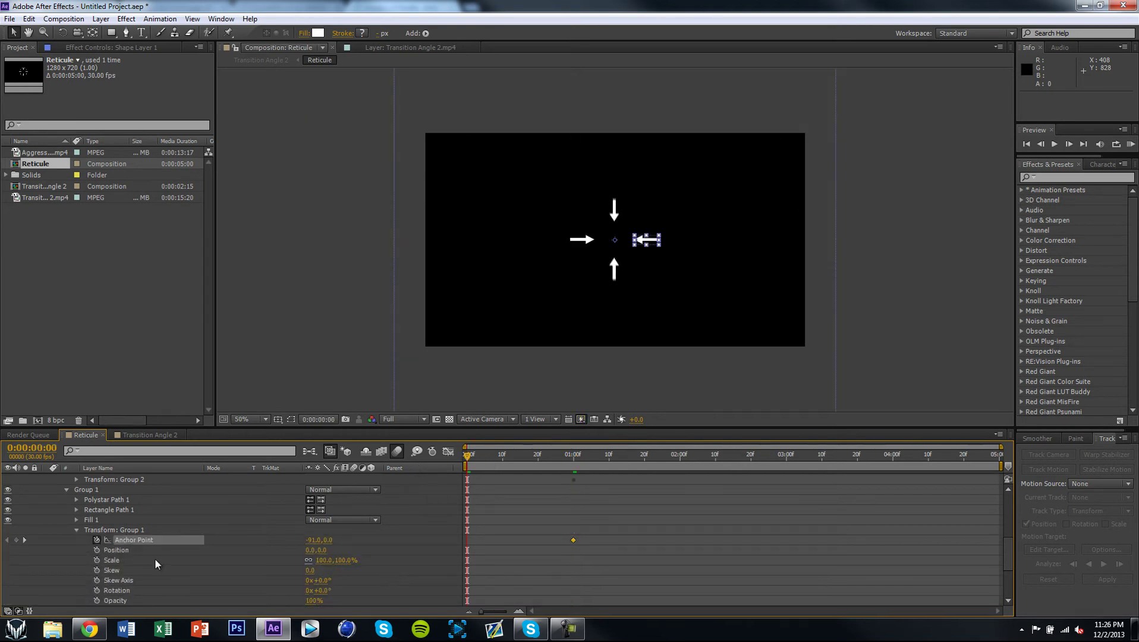
left_click_drag(321, 541, 154, 546)
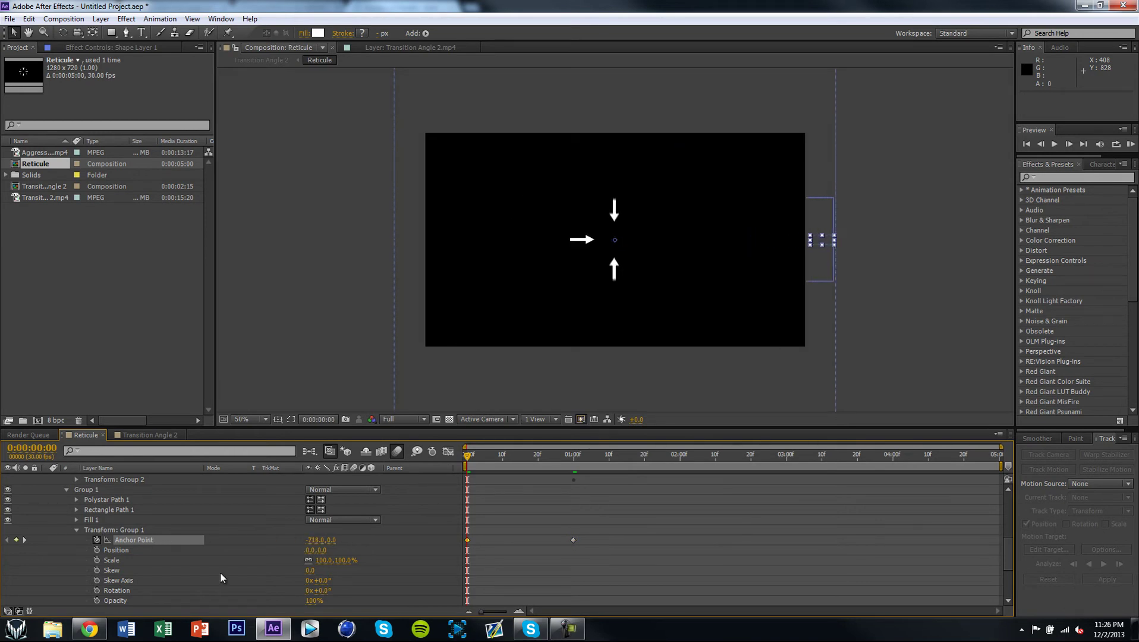
left_click(76, 530)
left_click(66, 489)
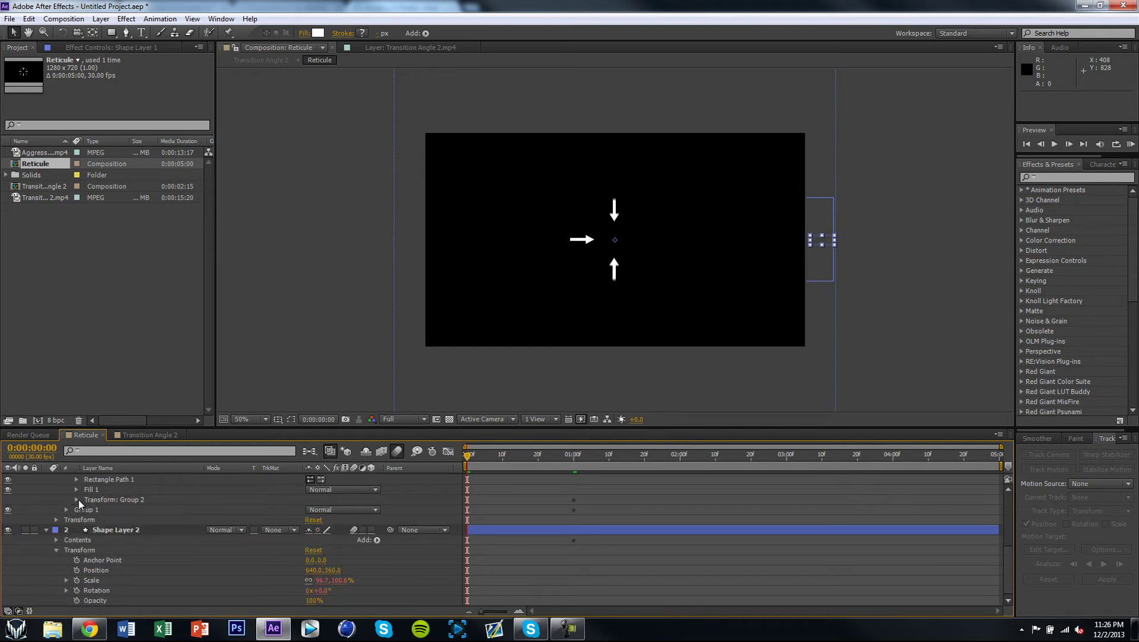
Set Group 2's Anchor Point X to -460 at the first frame, placing its arrow below the frame.
left_click(76, 499)
left_click_drag(315, 515, 116, 534)
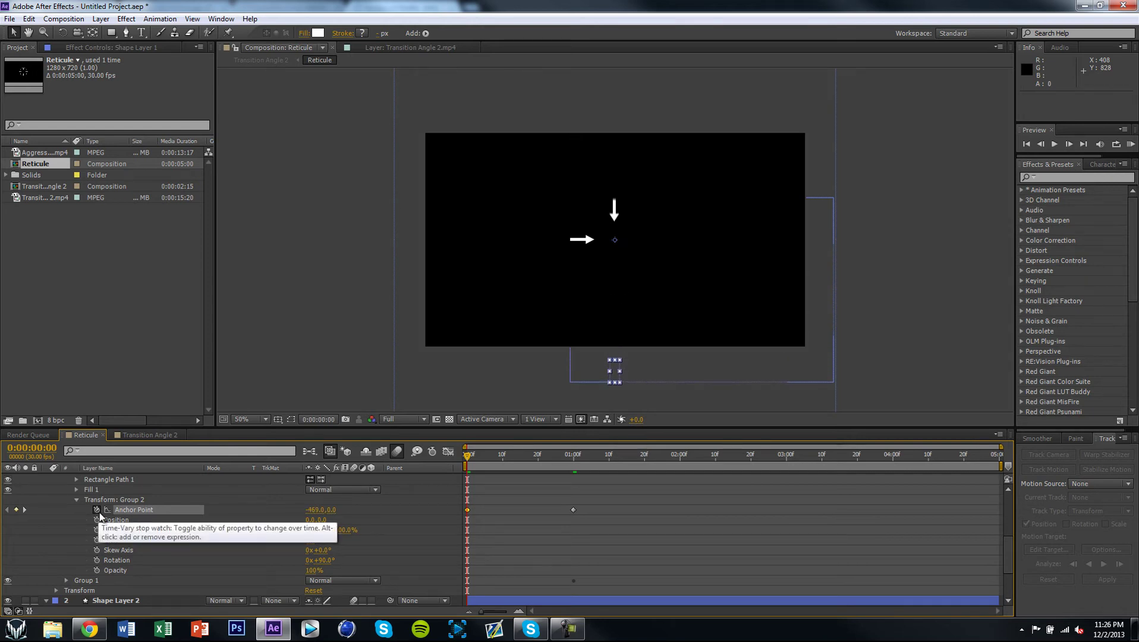
left_click(77, 500)
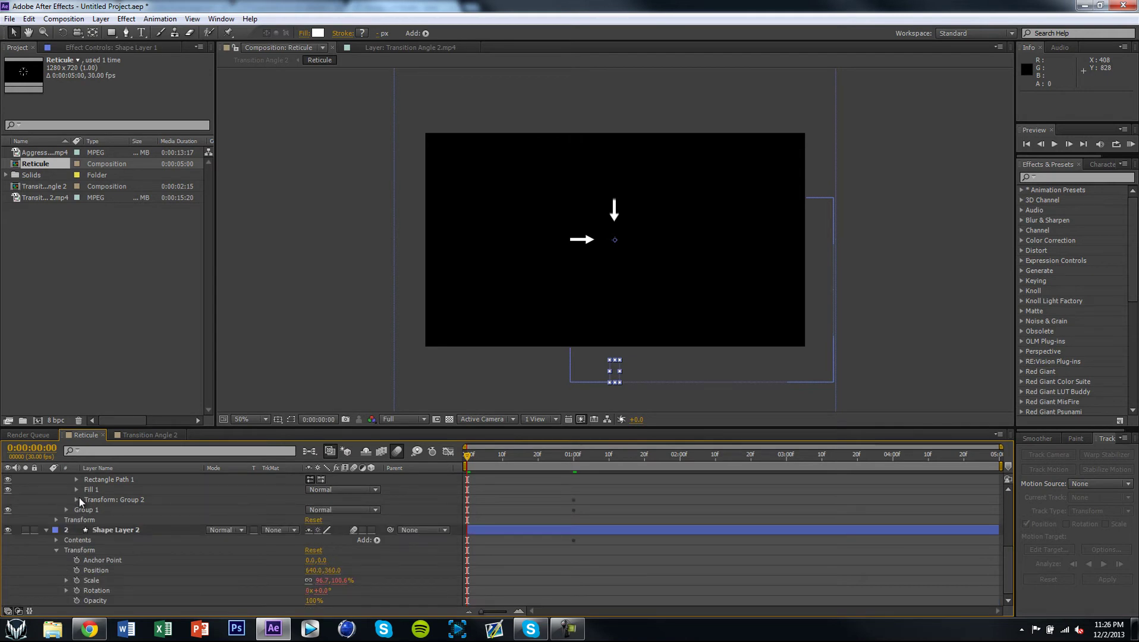
scroll(79, 500, "up", 2)
left_click(65, 500)
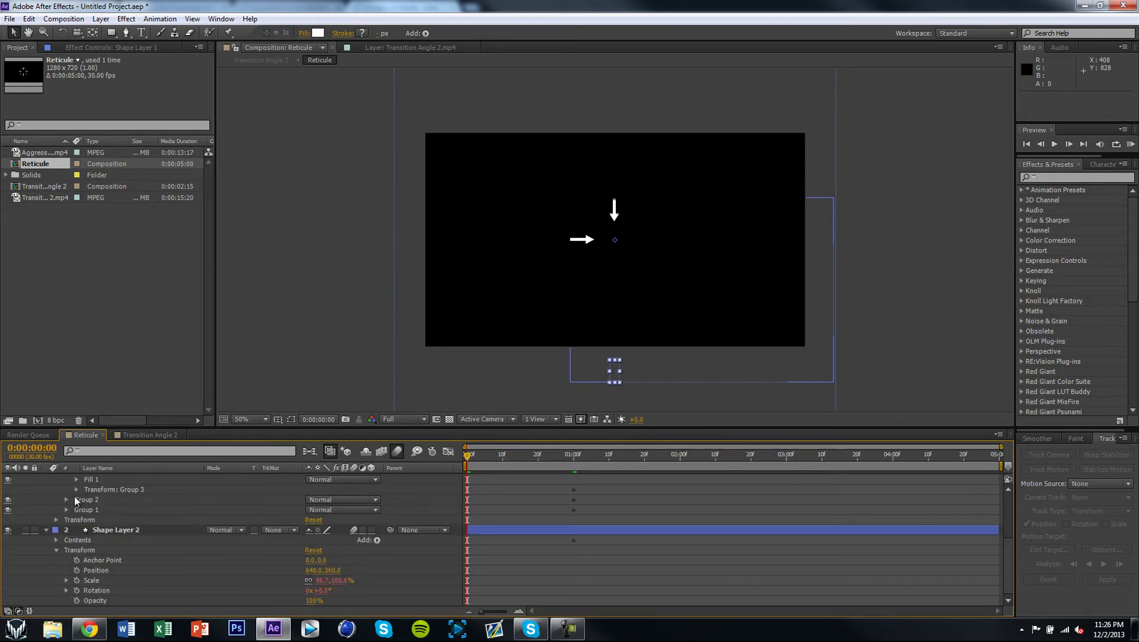
Set Group 3's Anchor Point X to -710 at the first frame, placing its arrow outside the frame.
left_click(77, 489)
left_click_drag(323, 503, 147, 520)
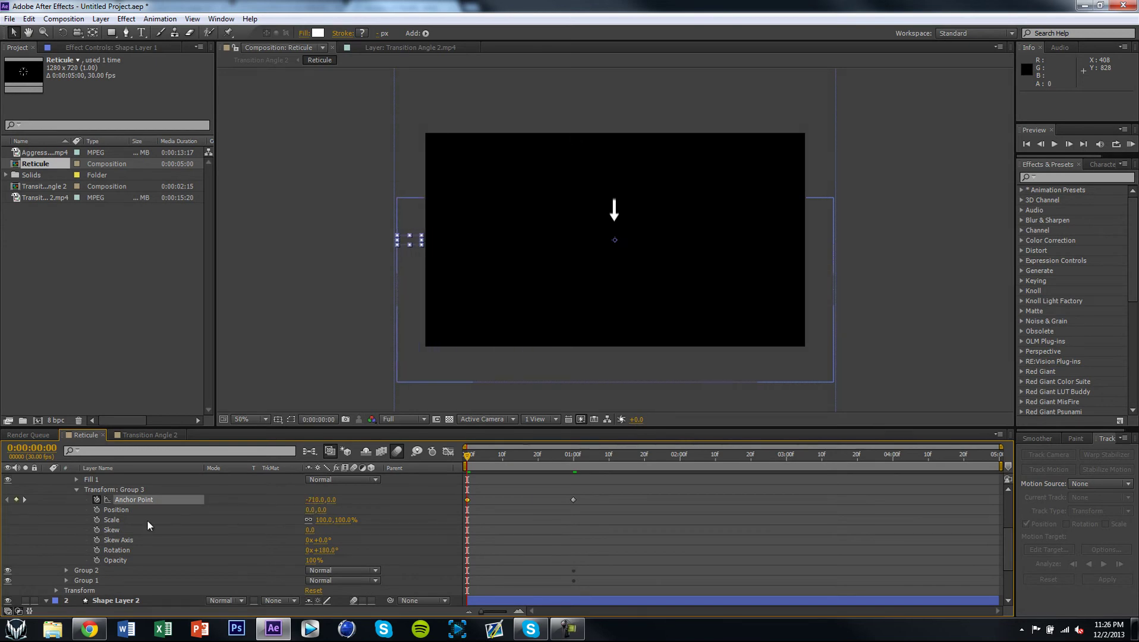
left_click(77, 489)
scroll(70, 497, "up", 3)
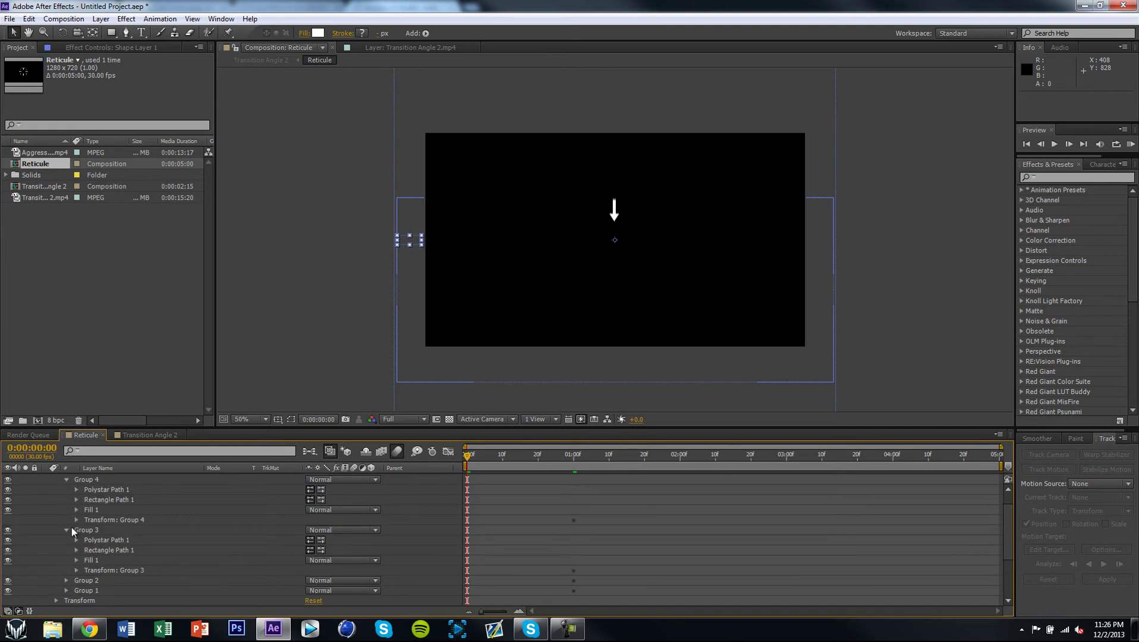
left_click(69, 529)
Set Group 4's Anchor Point X to -458 at the first frame and preview the arrows closing in up to 0:00:00:20.
left_click(77, 520)
left_click_drag(313, 530, 345, 530)
left_click(97, 530)
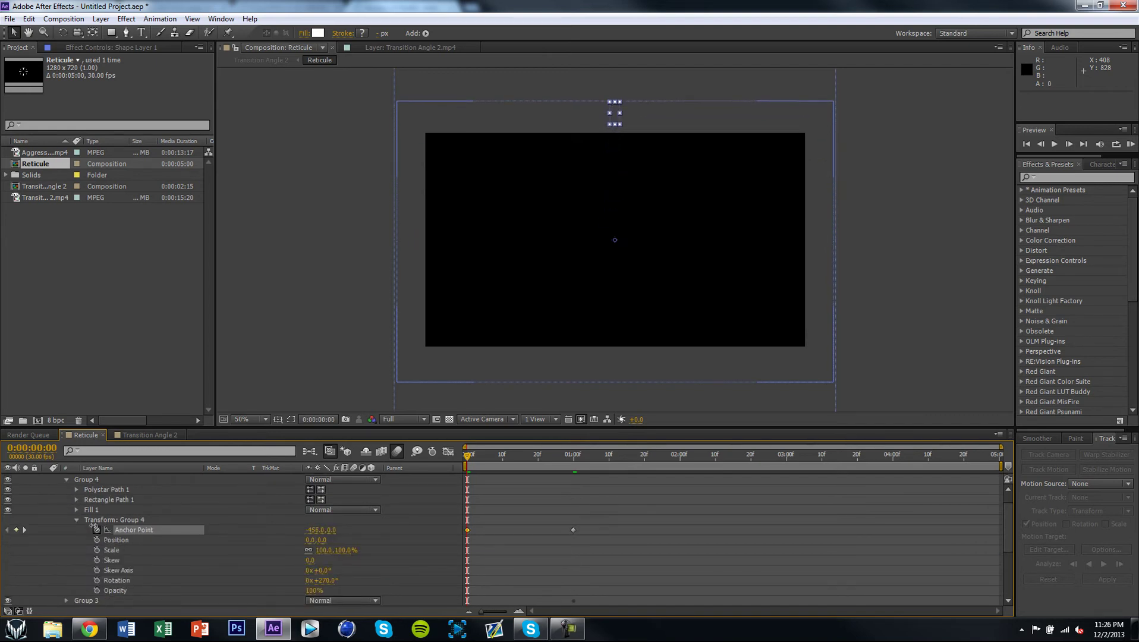
left_click_drag(484, 467, 539, 462)
scroll(142, 525, "up", 1)
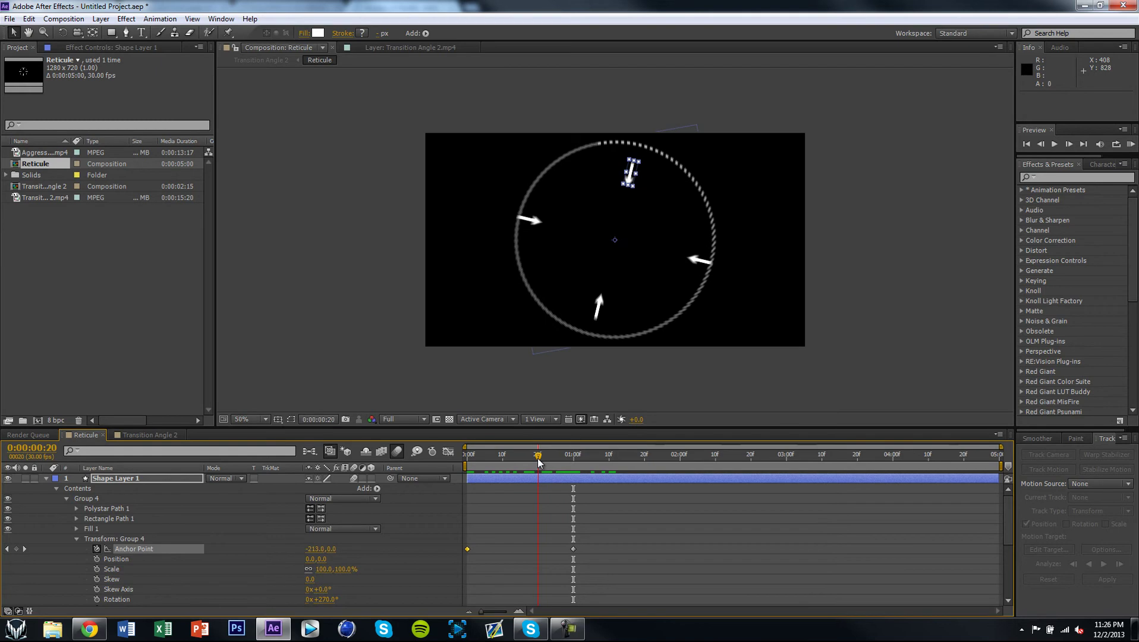
Add a Size keyframe of 135 to Shape Layer 2's ellipse at 0:00:00:22 and move that keyframe to 0:00:00:24.
left_click(46, 478)
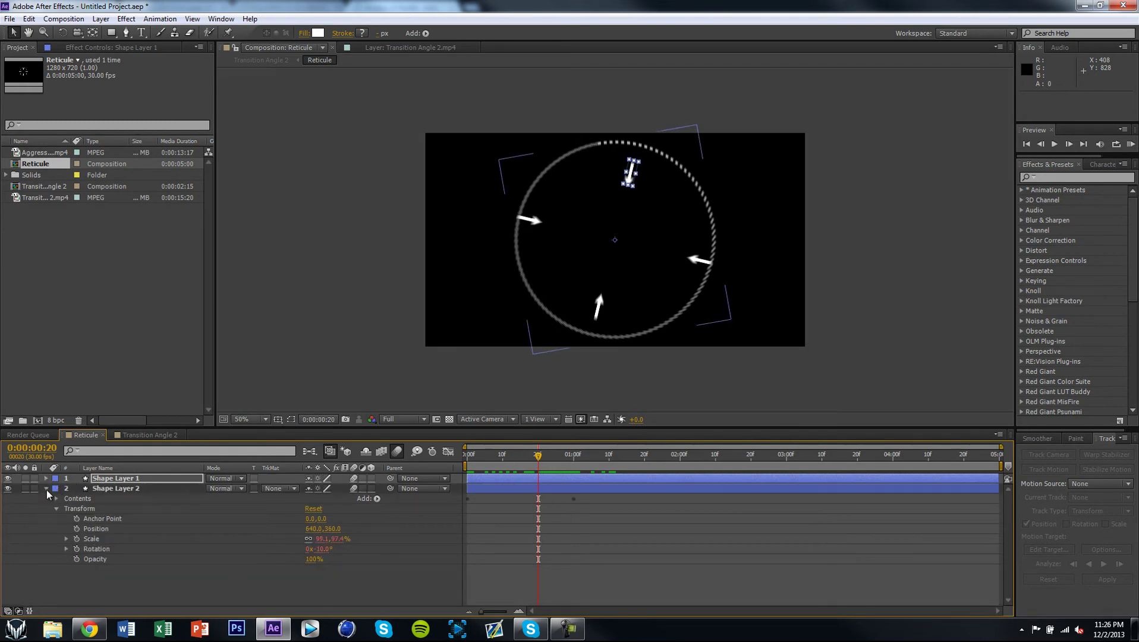
mouse_move(547, 454)
left_mouse_down()
mouse_move(568, 459)
mouse_move(447, 468)
mouse_move(573, 470)
mouse_move(546, 466)
left_mouse_up()
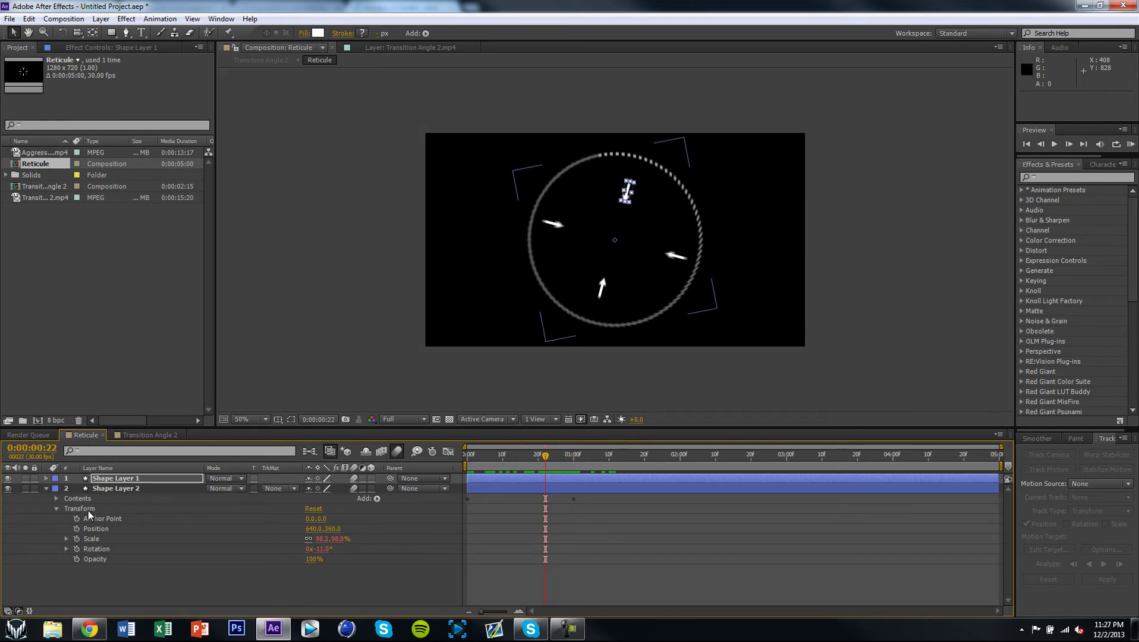
left_click(56, 498)
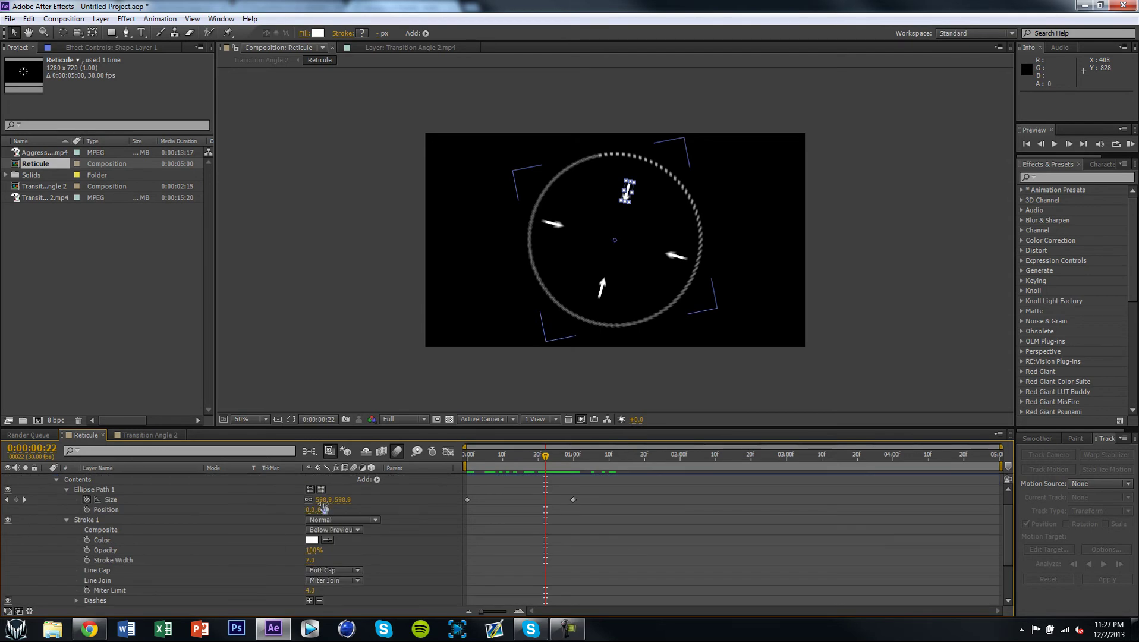
left_click(324, 500)
left_click_drag(321, 499, 264, 489)
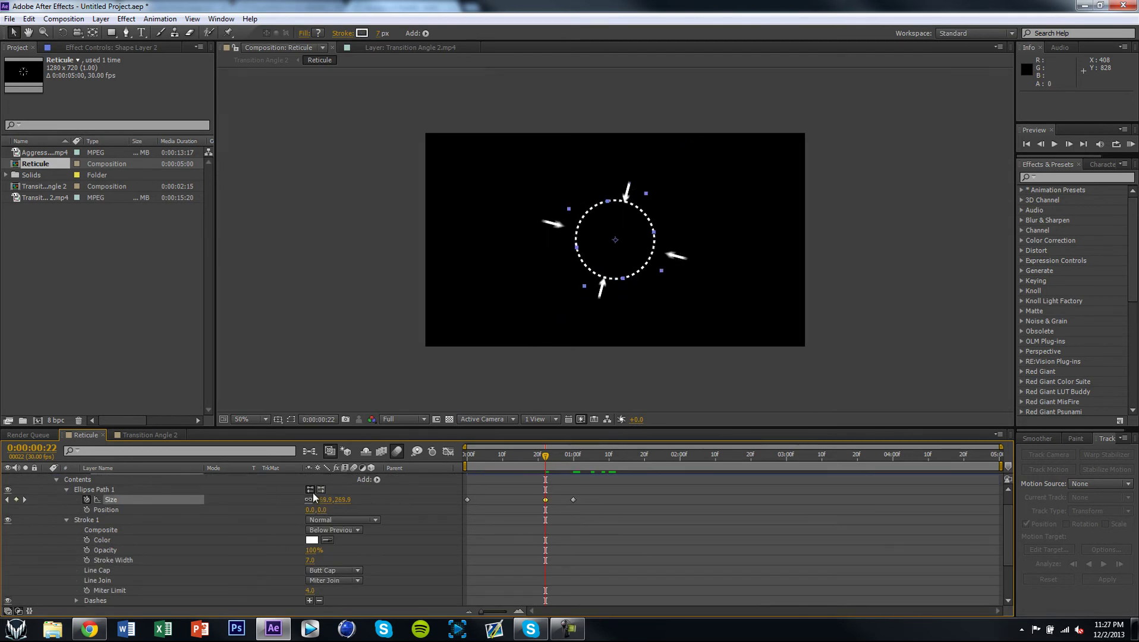
left_click_drag(331, 500, 253, 508)
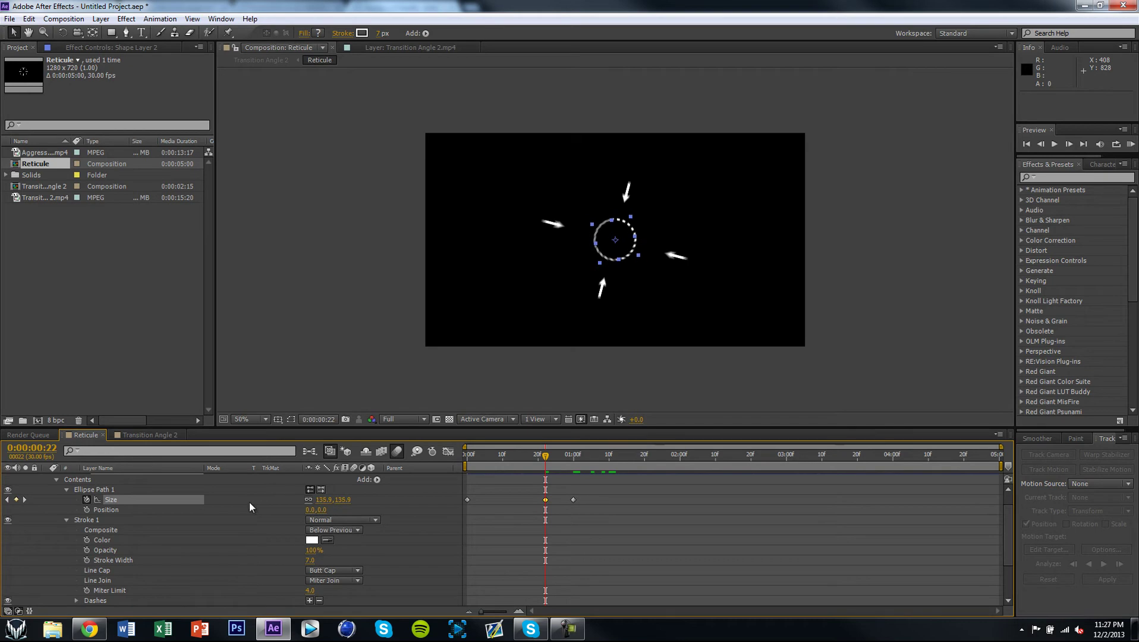
mouse_move(547, 459)
left_mouse_down()
mouse_move(443, 458)
mouse_move(594, 462)
mouse_move(445, 470)
mouse_move(575, 475)
mouse_move(552, 498)
mouse_move(553, 462)
left_mouse_up()
left_click(555, 462)
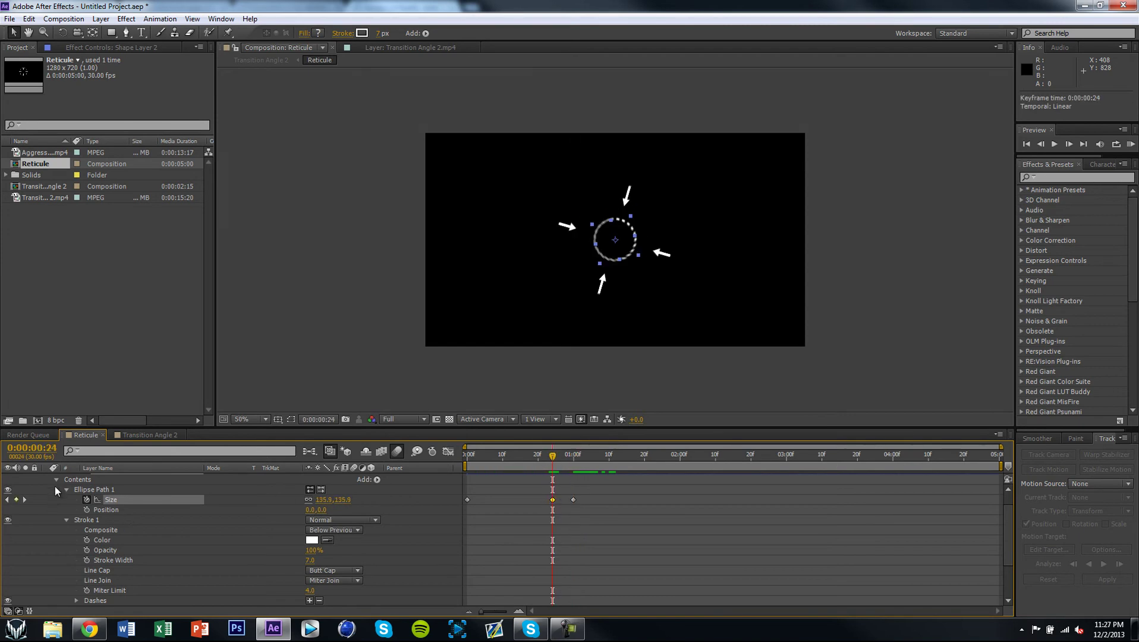
Set the Anchor Point X of Shape Layer 1's Group 4 to about -61 at 0:00:00:24, moving its arrow in to the circle.
scroll(56, 482, "up", 5)
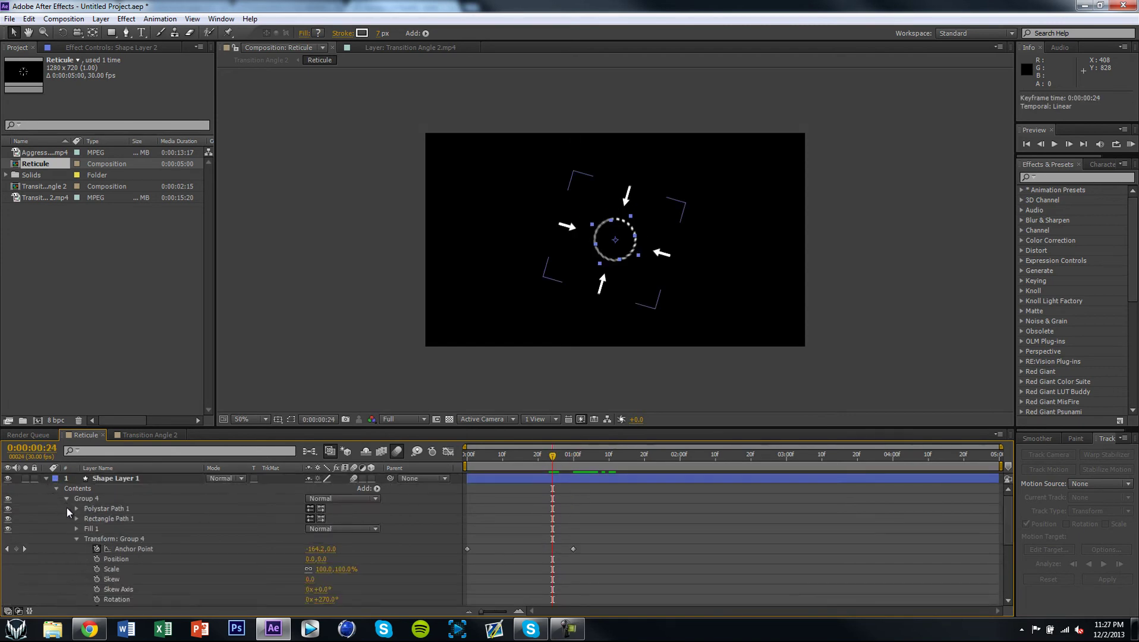
left_click(568, 628)
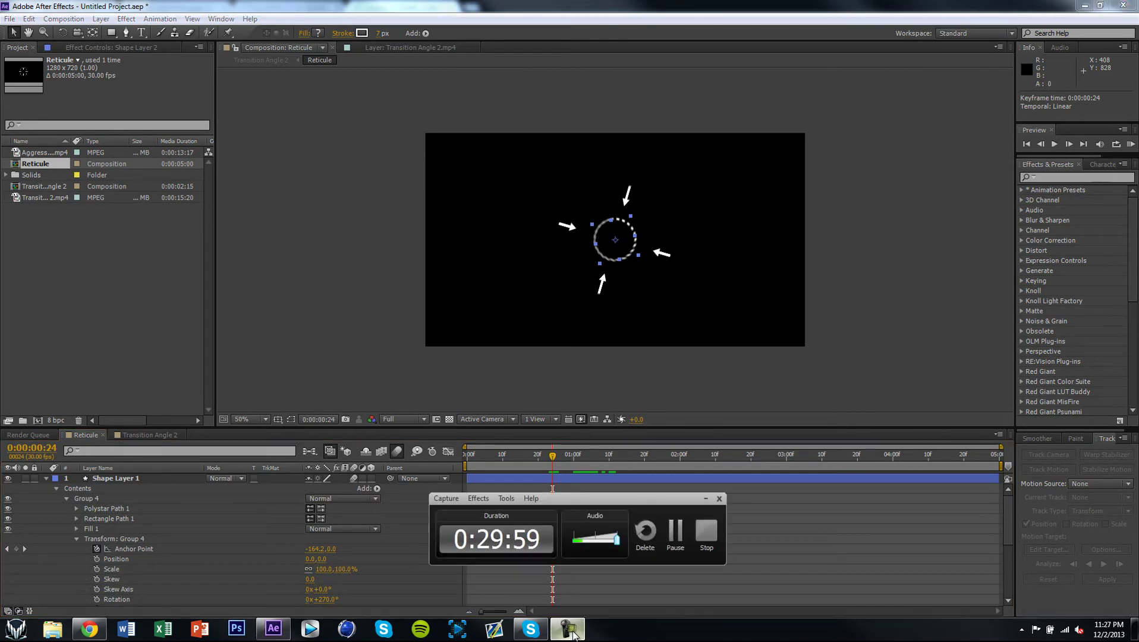
left_click(705, 499)
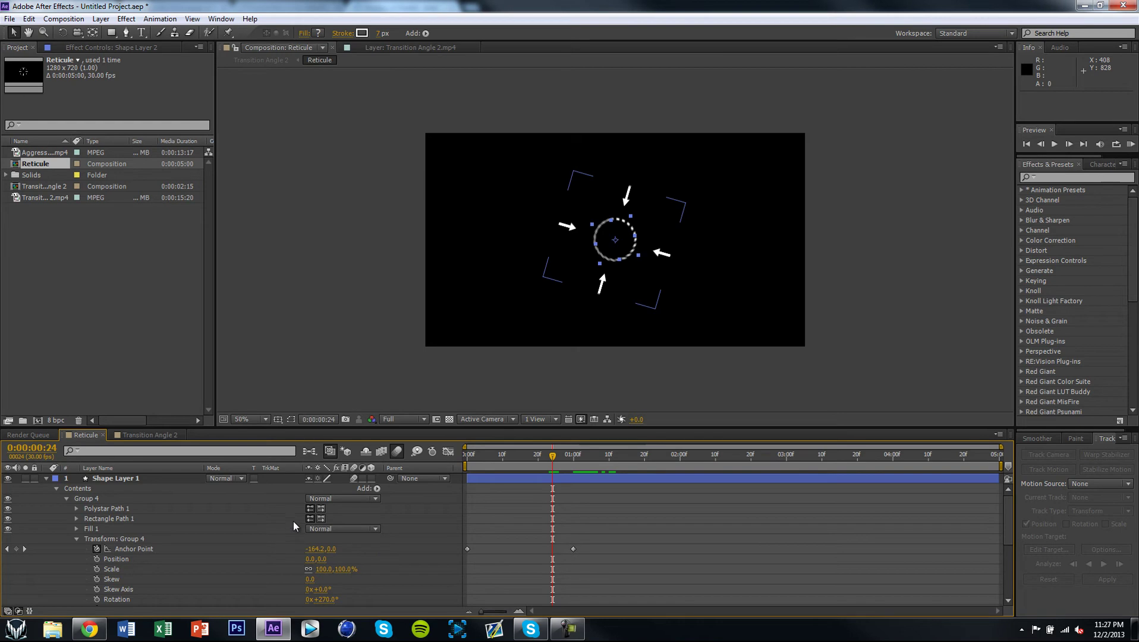
left_click_drag(322, 558, 314, 554)
left_click_drag(316, 554, 370, 542)
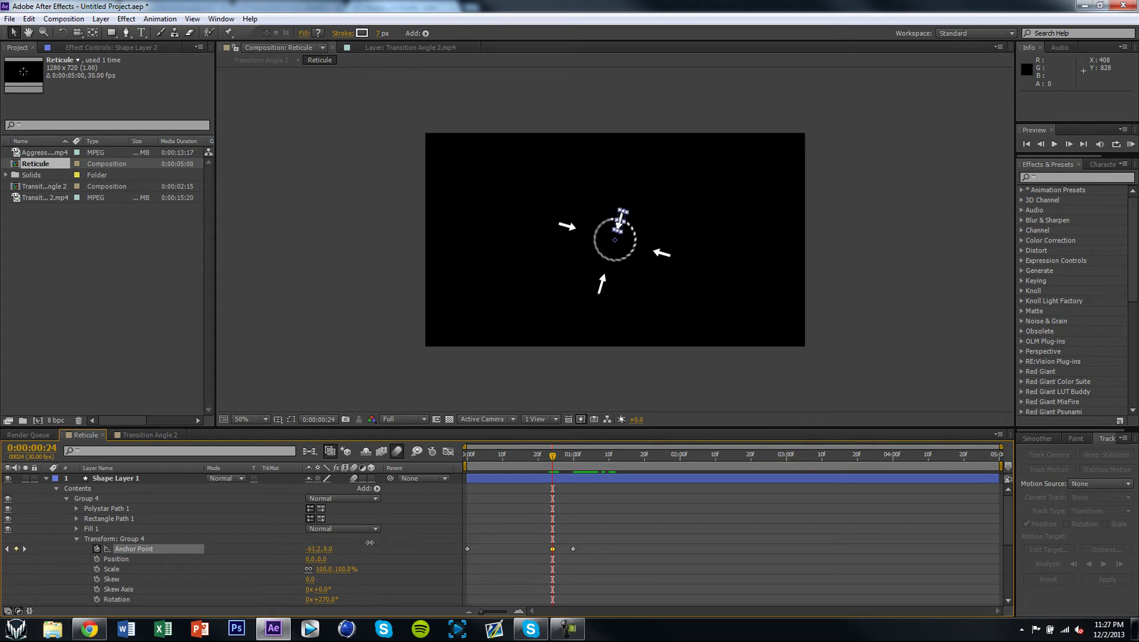
Increase Group 3's Anchor Point X at 0:00:00:24 so that its arrow crosses the edge of the circle.
left_click(77, 539)
left_click(66, 548)
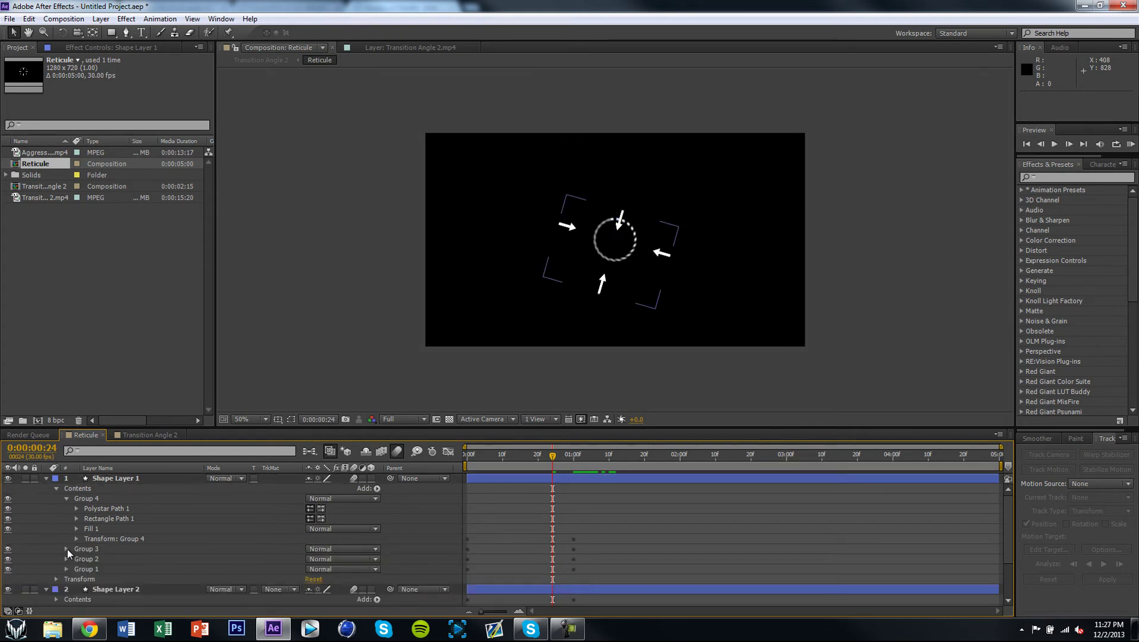
left_click(76, 589)
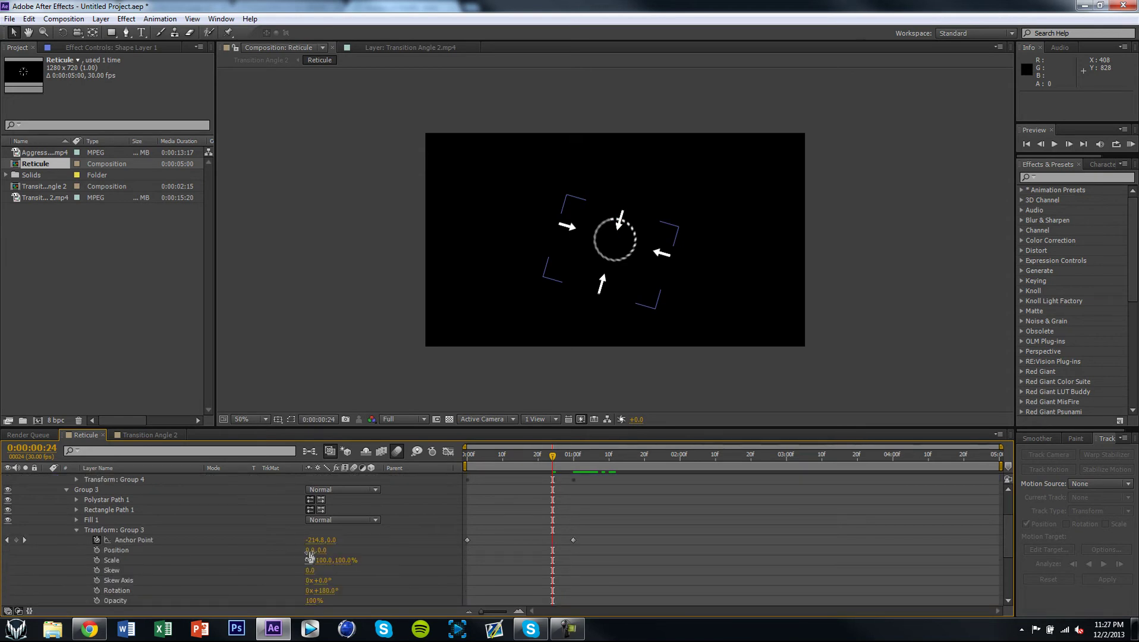
left_click_drag(310, 539, 407, 551)
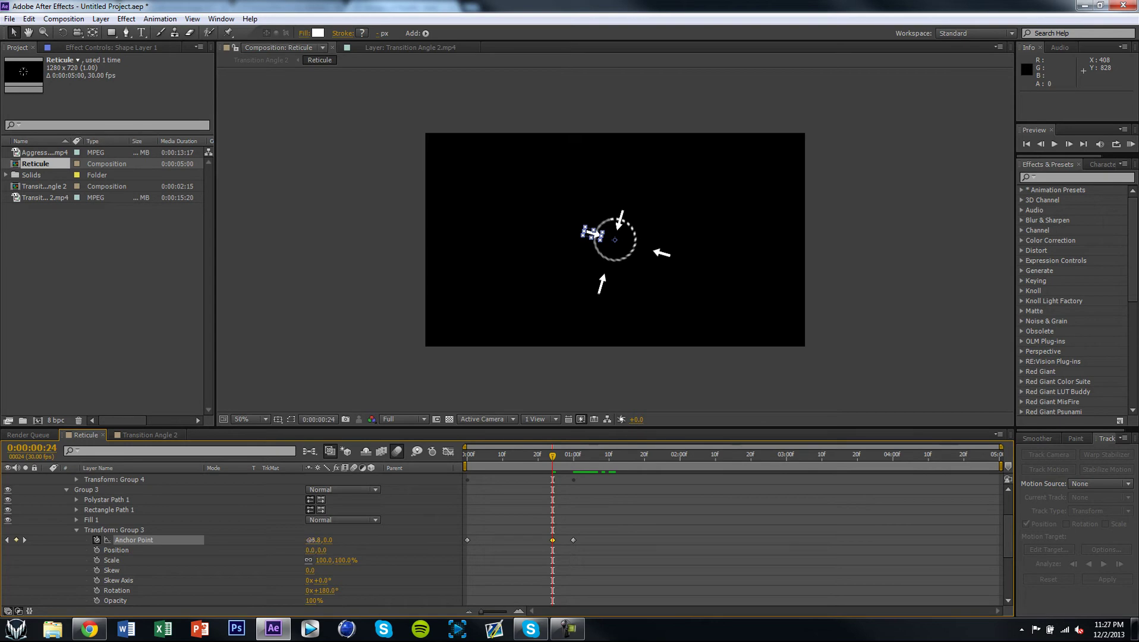
Set Group 2's Anchor Point X to about -50 at 0:00:00:24, moving its arrow in to the circle.
left_click(76, 530)
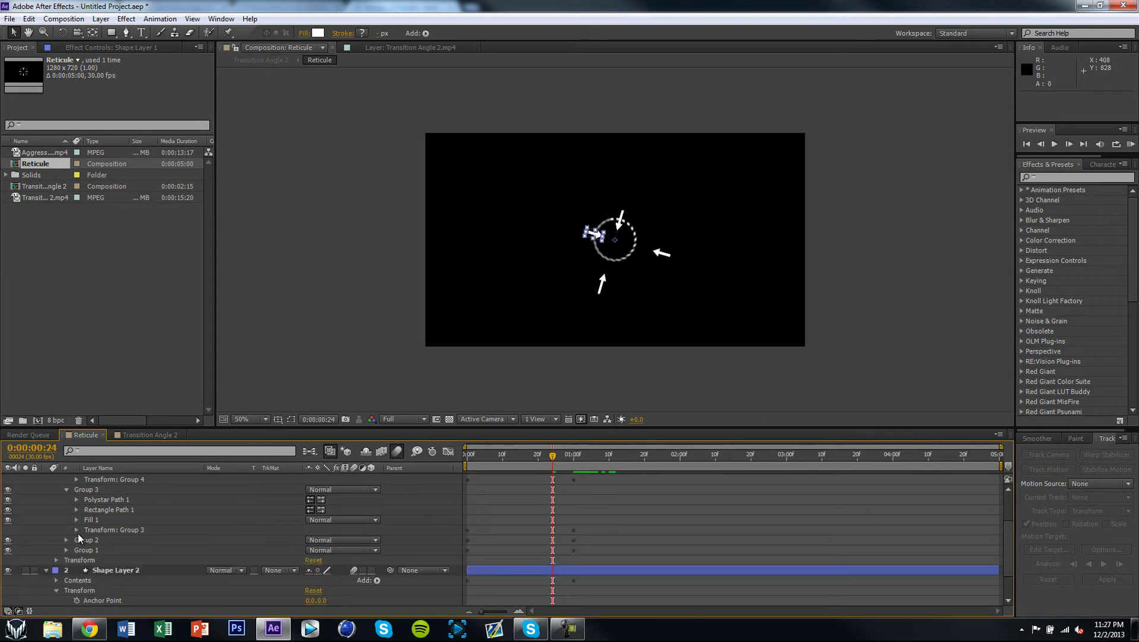
left_click(66, 540)
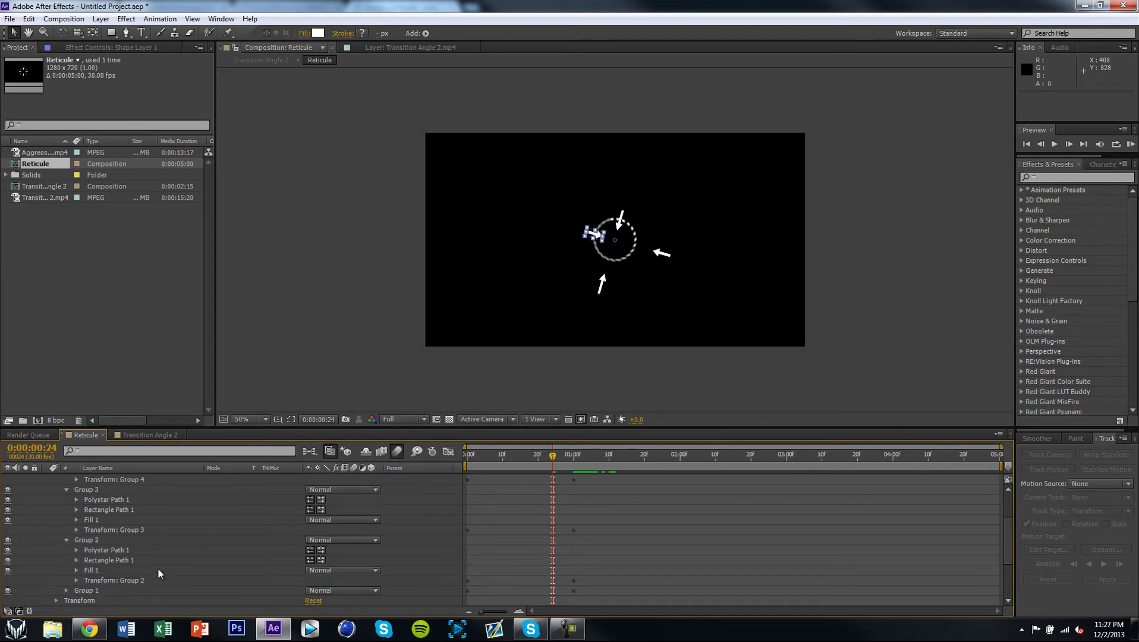
left_click(77, 580)
left_click_drag(312, 540, 376, 544)
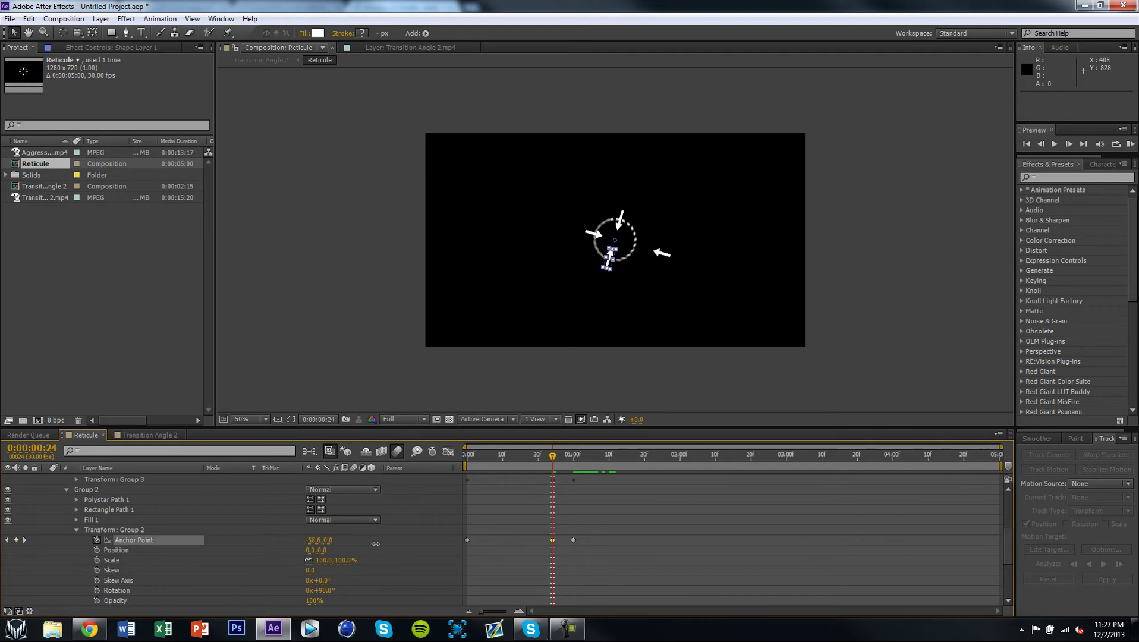
Set Group 1's Anchor Point X to about -80 at 0:00:00:24, moving its arrow in to the circle.
left_click(78, 530)
left_click(66, 539)
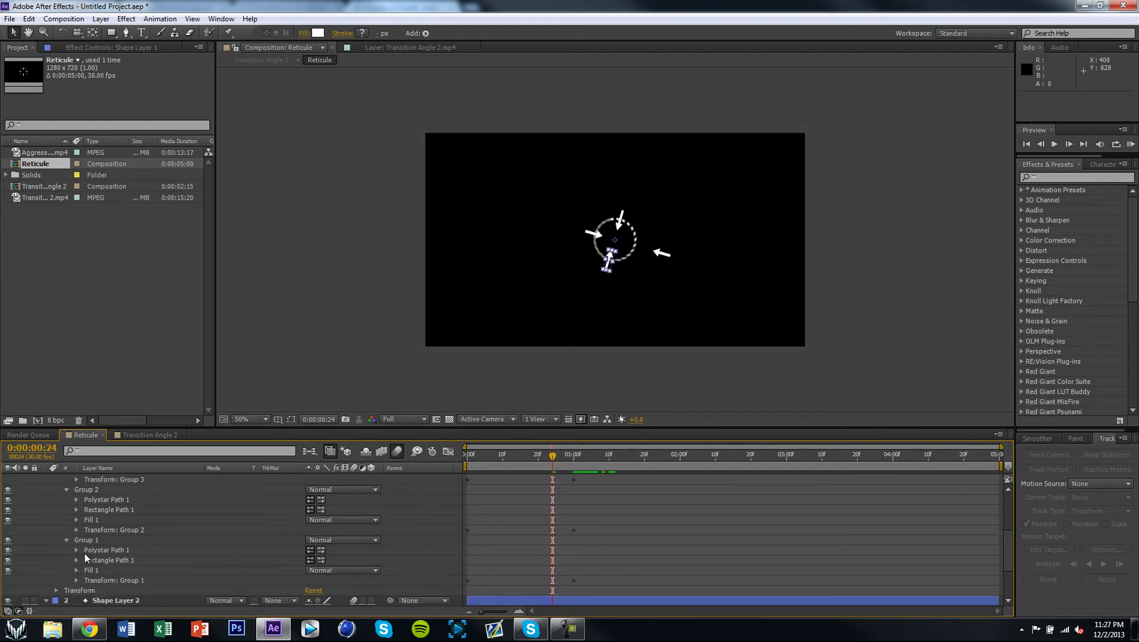
left_click(75, 580)
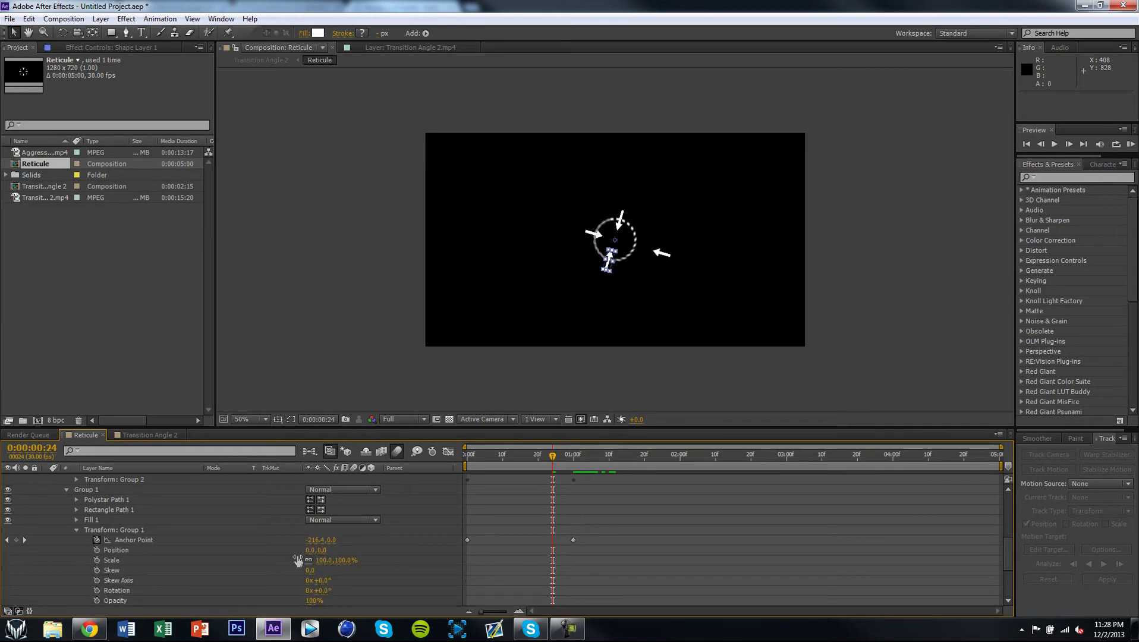
left_click_drag(315, 540, 413, 547)
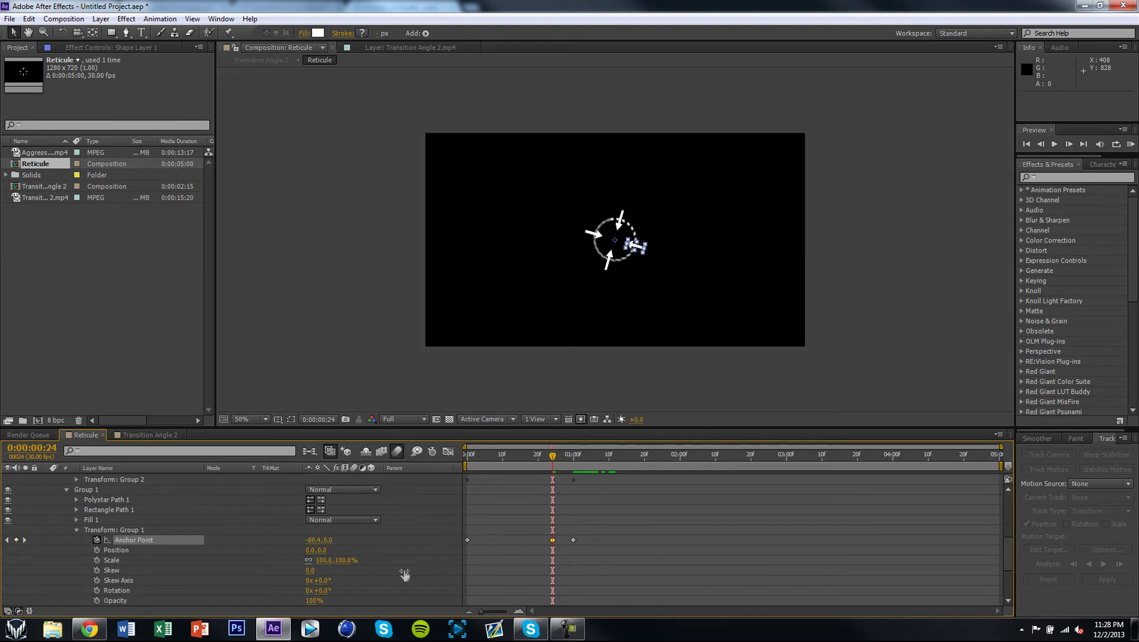
Collapse Shape Layer 1's contents and preview the arrows and circle moving together up to 0:00:00:28.
scroll(201, 547, "up", 5)
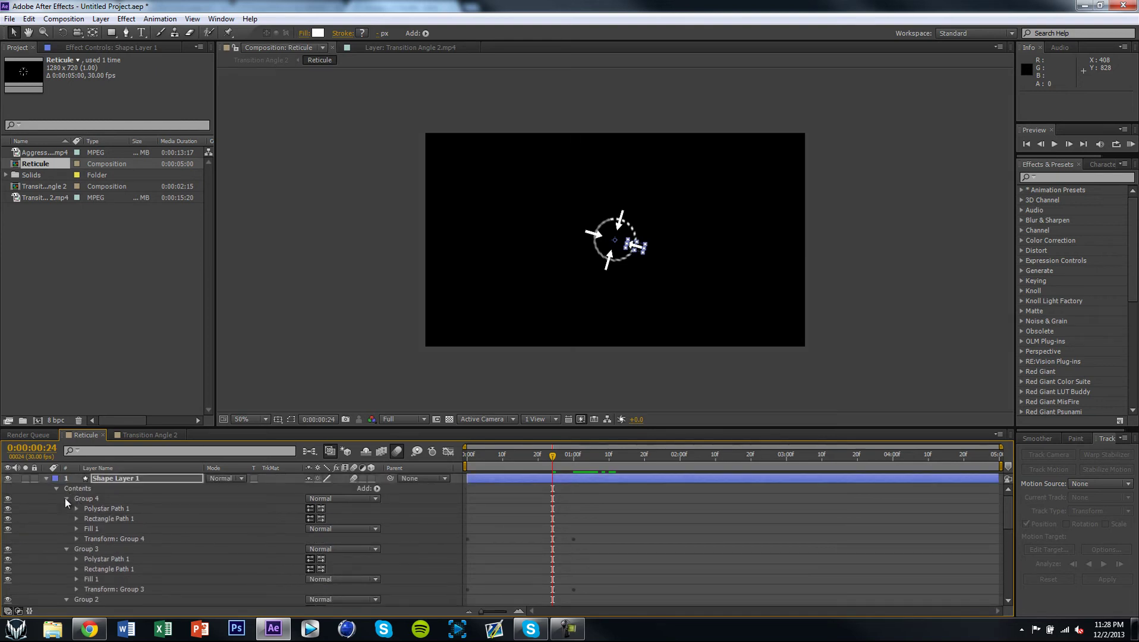
left_click(56, 489)
left_click_drag(495, 465, 566, 466)
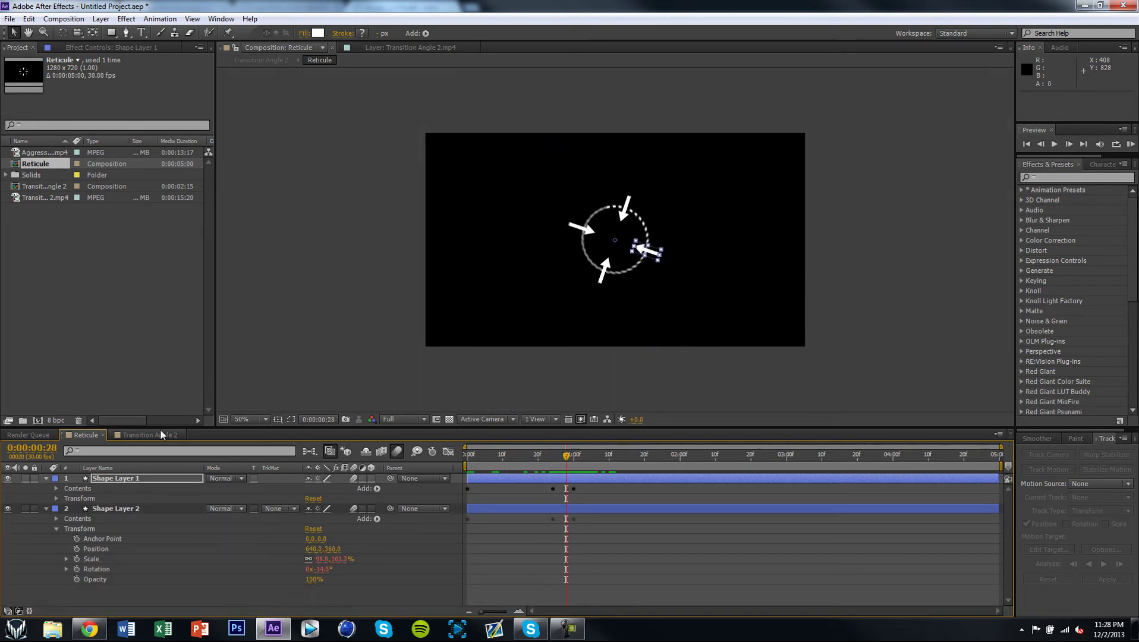
Open the Transition Angle 2 composition and scrub through its opening frames to check the reticule closing in on the character.
left_click(147, 435)
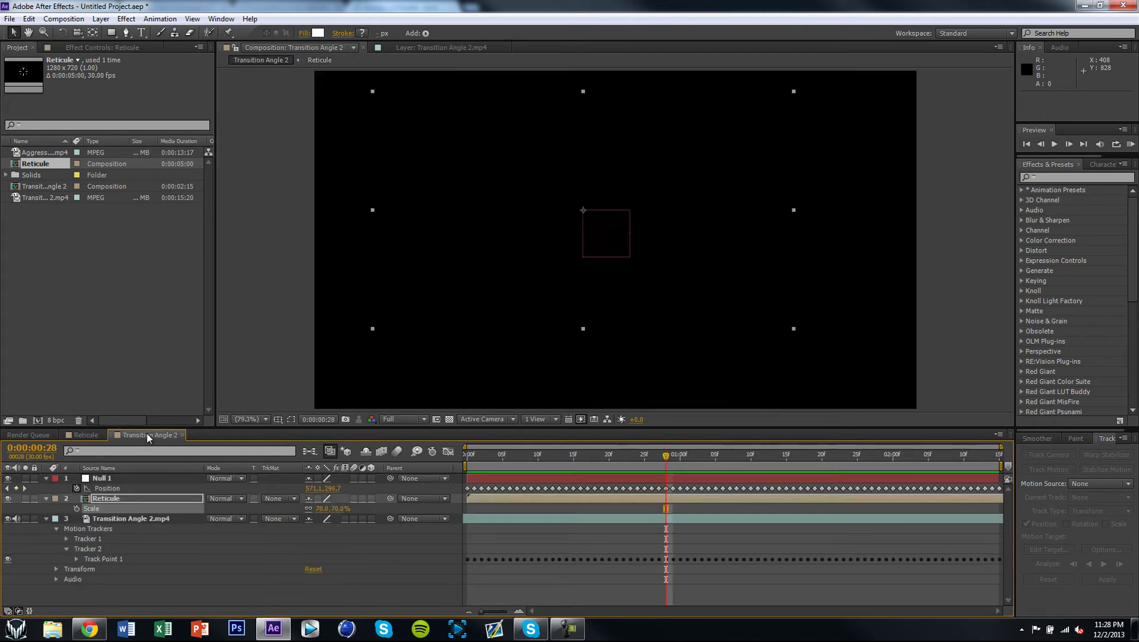
left_click_drag(663, 460, 506, 478)
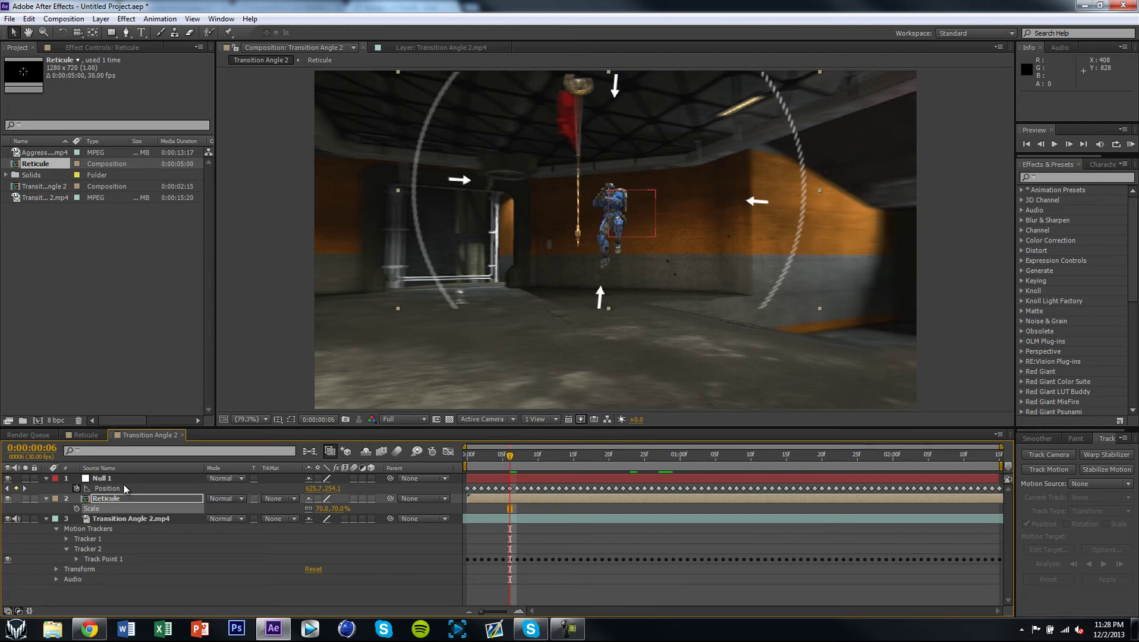
left_click_drag(510, 459, 571, 465)
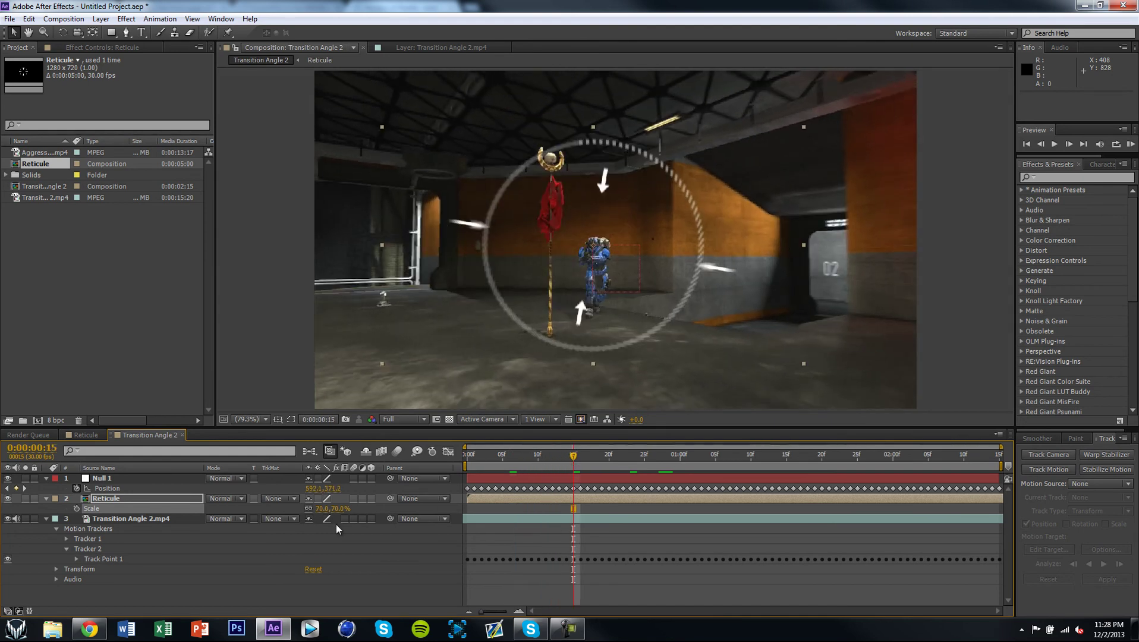
left_click_drag(484, 456, 456, 455)
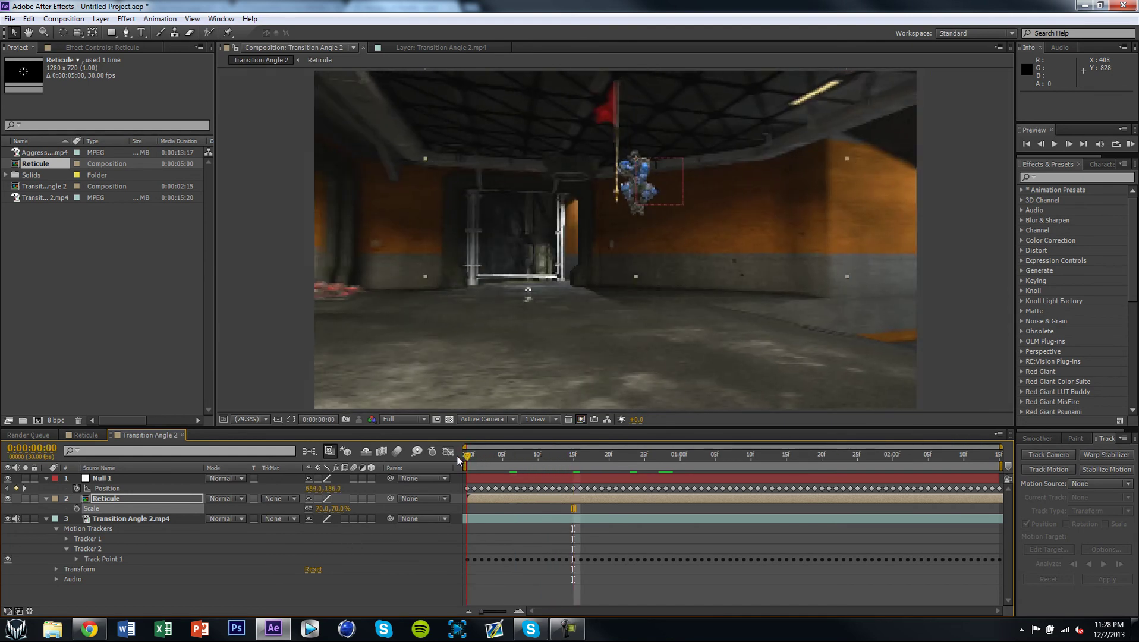
Set the Reticule layer's Scale to 100% in Transition Angle 2.
left_click(107, 501)
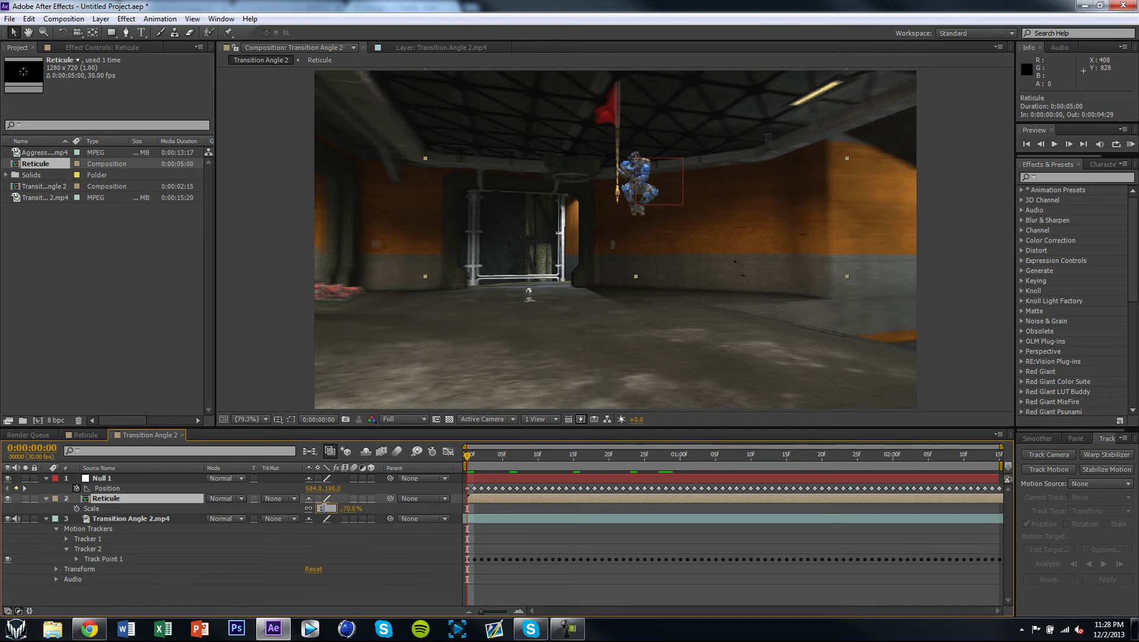
key("Return")
left_click_drag(488, 458, 457, 478)
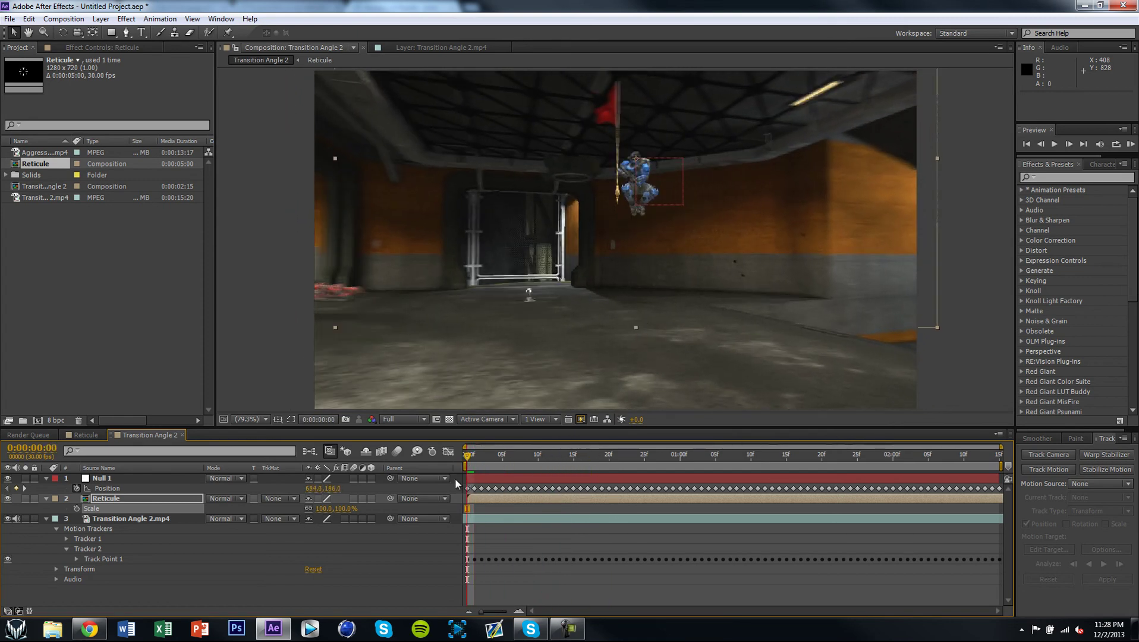
Scrub between the first frame and 0:00:00:12 to check how the enlarged reticule closes in over the footage.
left_click(136, 498)
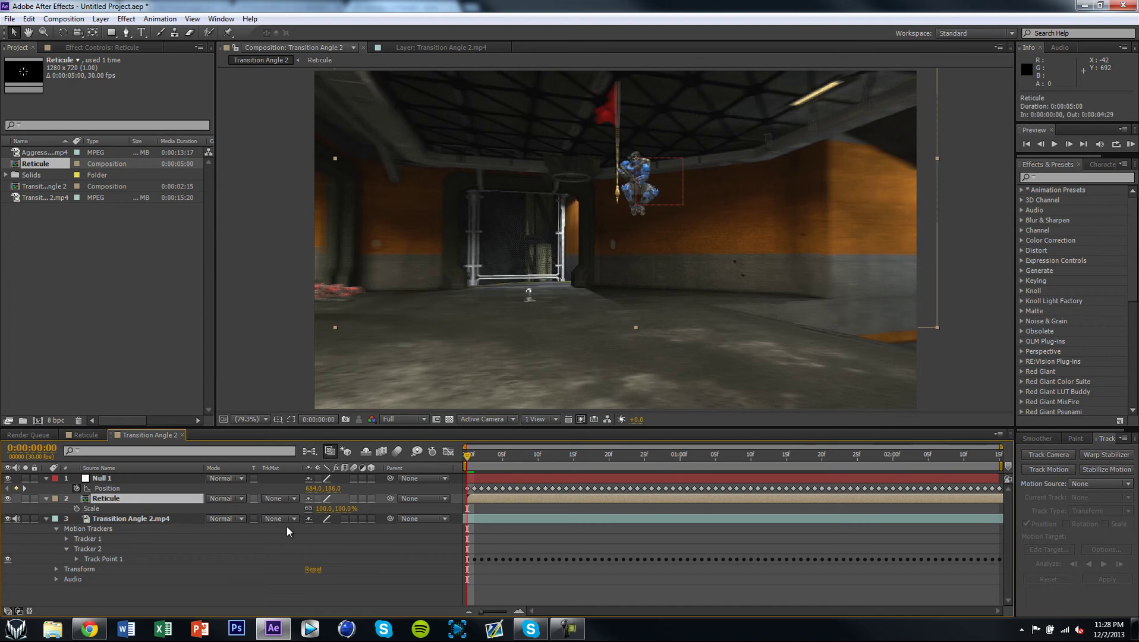
left_click_drag(476, 455, 506, 464)
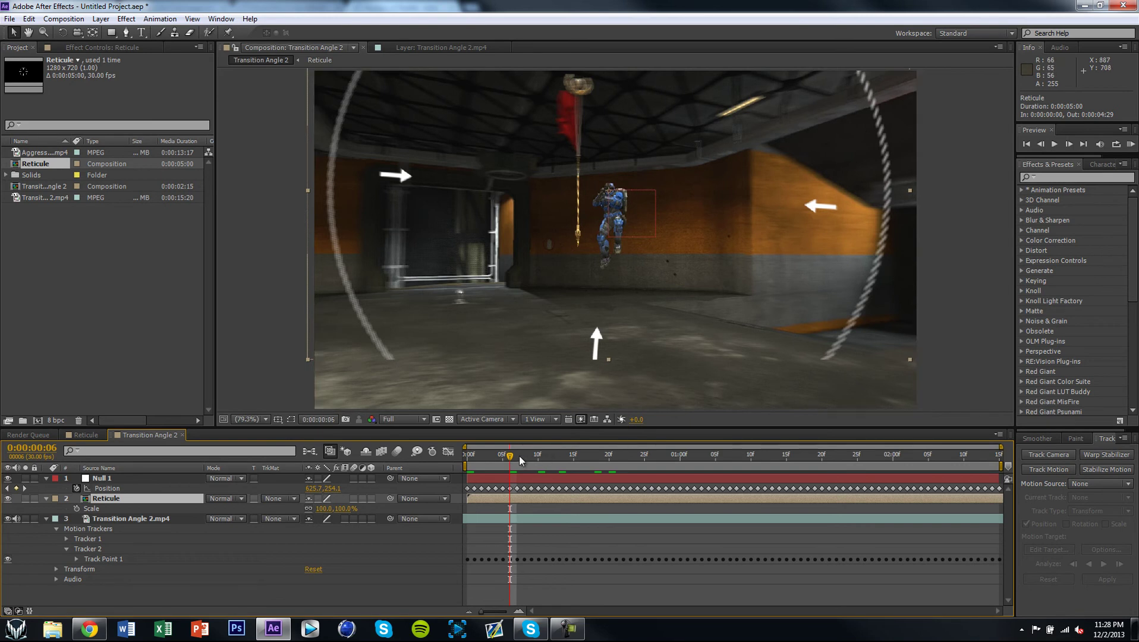
left_click_drag(553, 458, 563, 459)
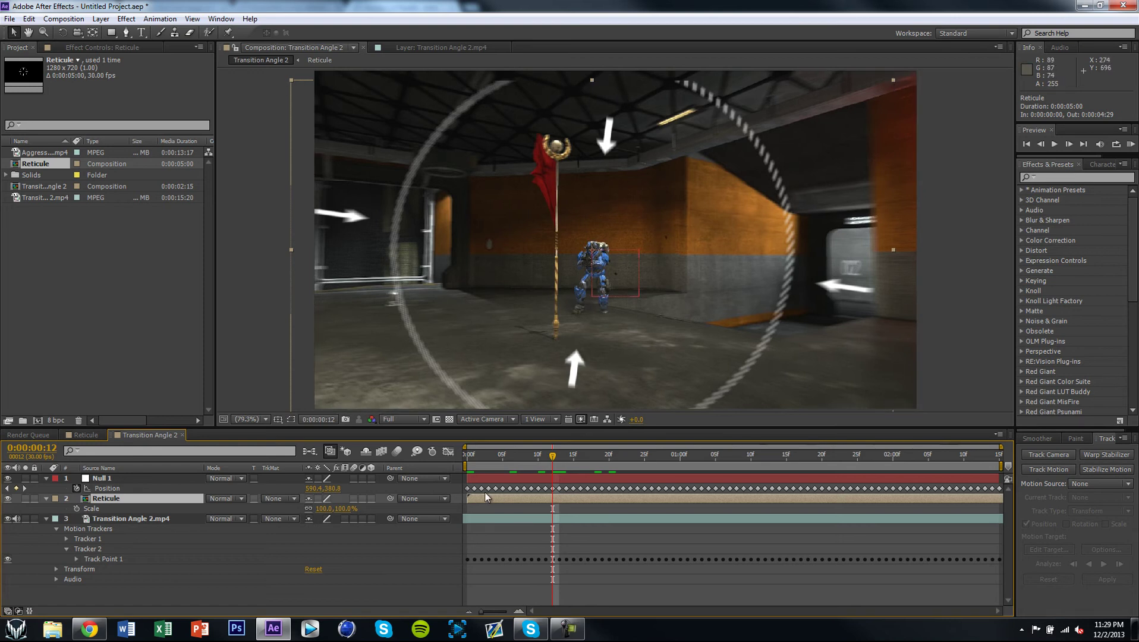
left_click_drag(552, 458, 453, 483)
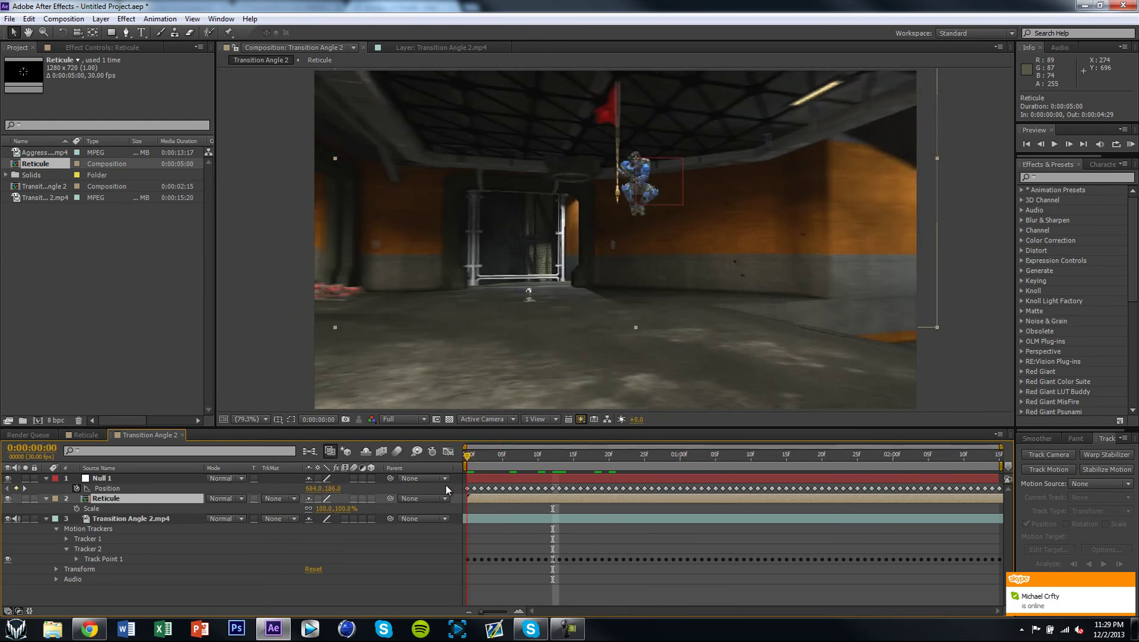
left_click_drag(447, 489, 469, 480)
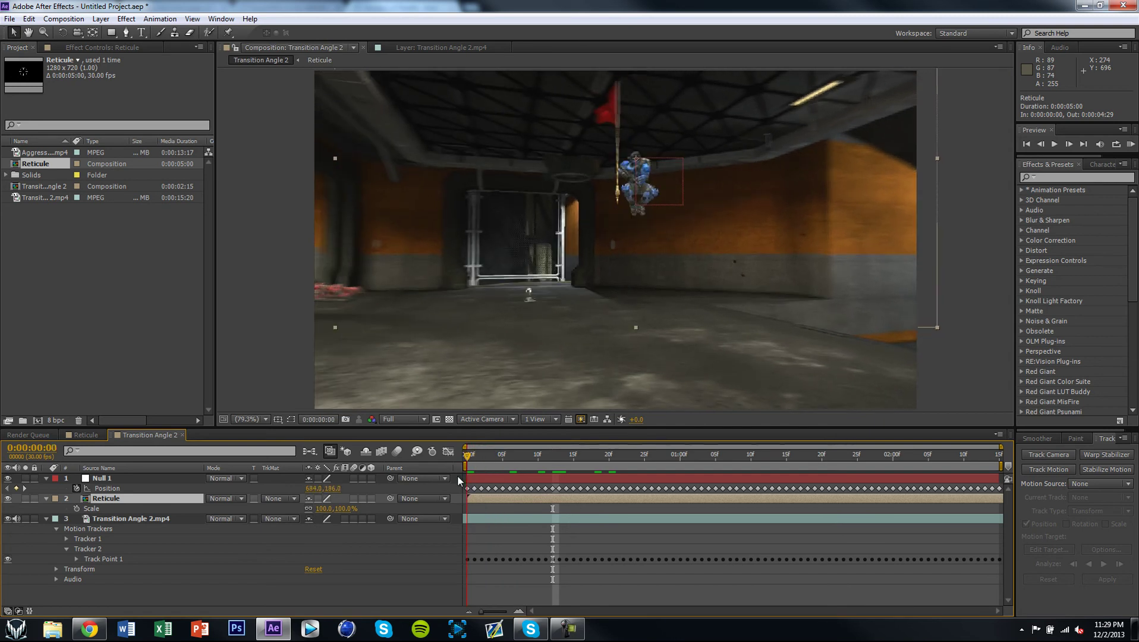
Delete Null 1's Position keyframes from the first frame through 0:00:00:13.
left_click_drag(459, 480, 559, 480)
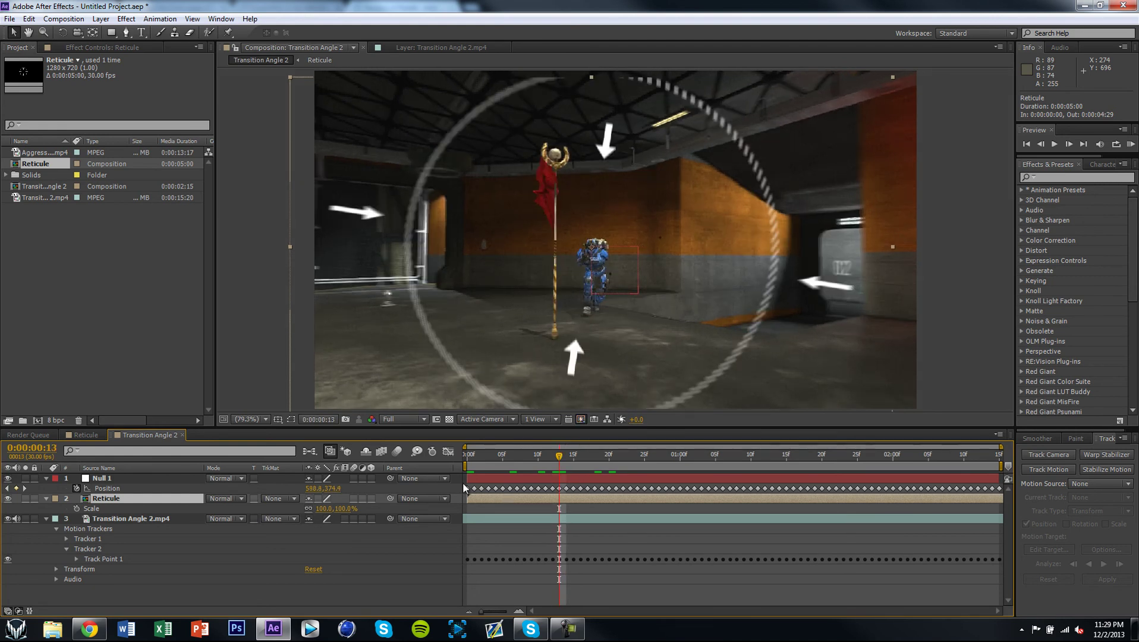
left_click_drag(462, 482, 503, 495)
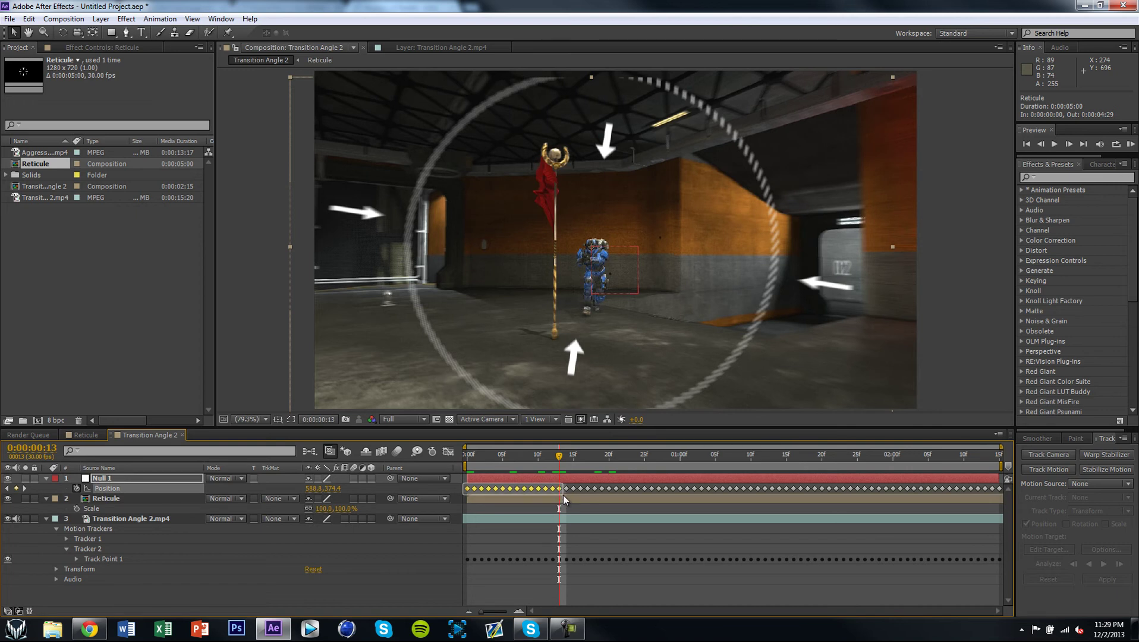
left_click_drag(565, 494, 562, 494)
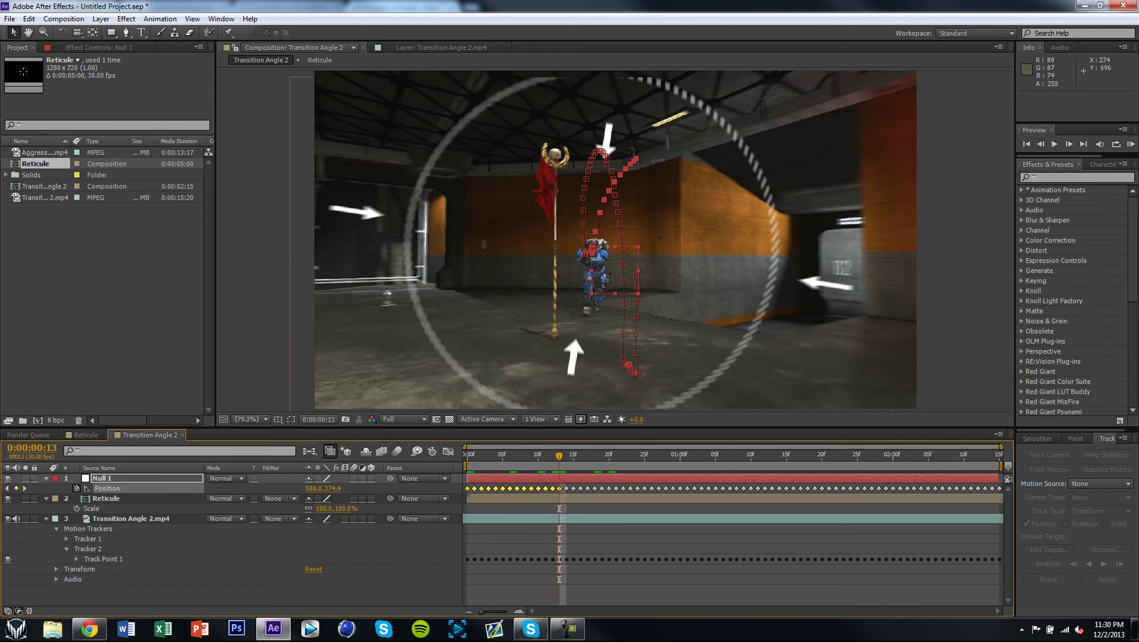
left_click(561, 572)
left_click(566, 458)
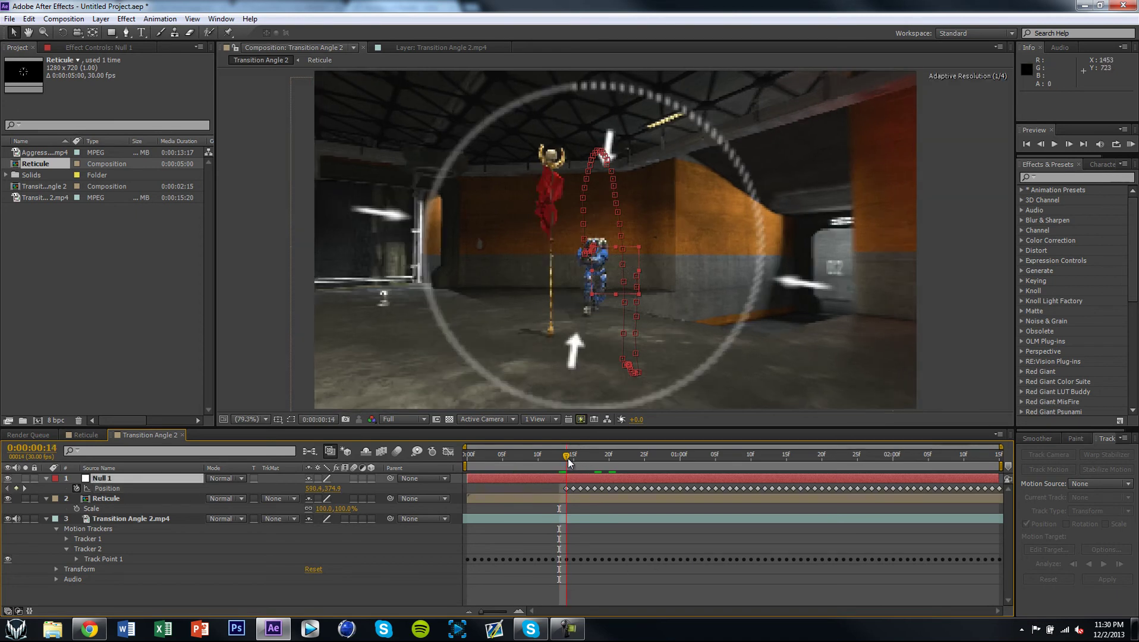
Reset Null 1's Position at 0:00:00:13 to the composition centre, adding a keyframe at 640, 360.
mouse_move(568, 463)
left_mouse_down()
mouse_move(534, 465)
mouse_move(562, 459)
left_mouse_up()
left_click(107, 489)
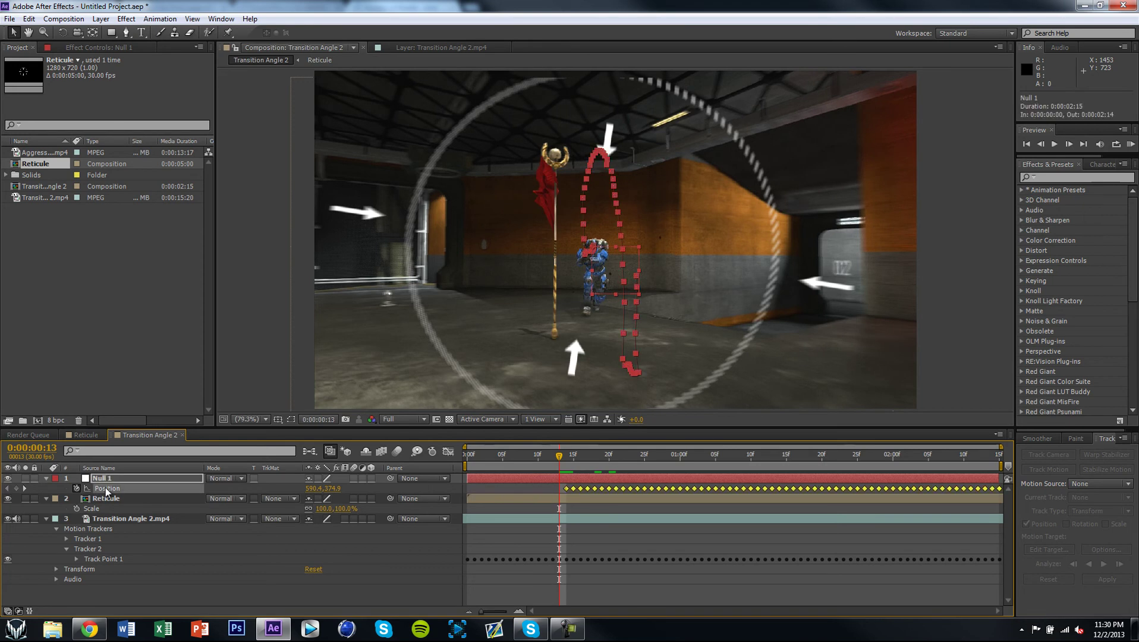
right_click(107, 489)
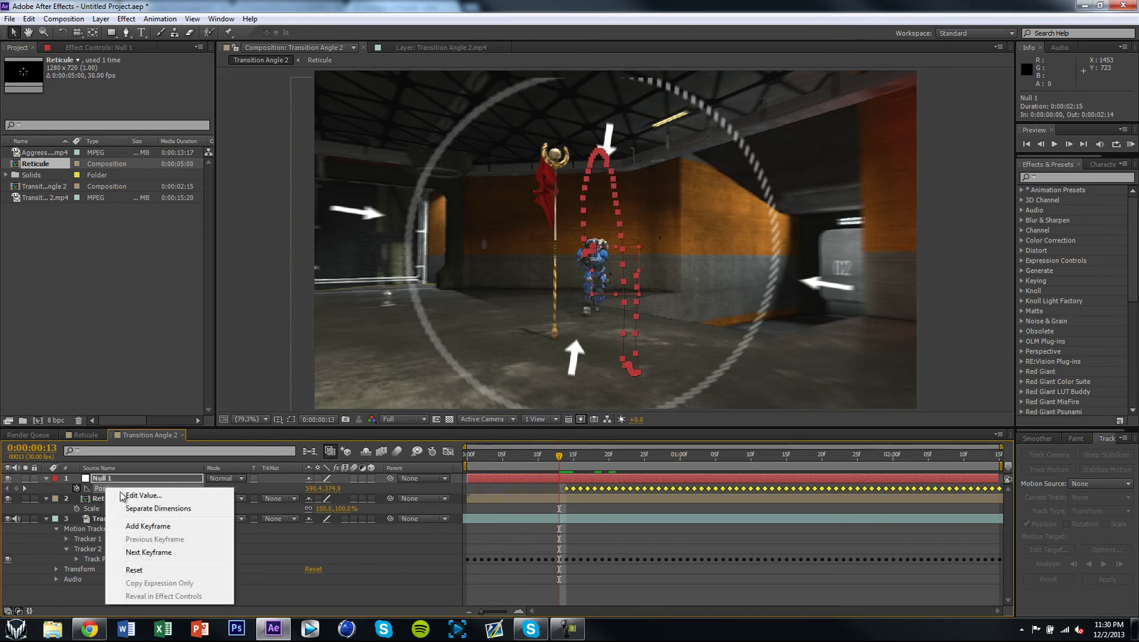
left_click(135, 570)
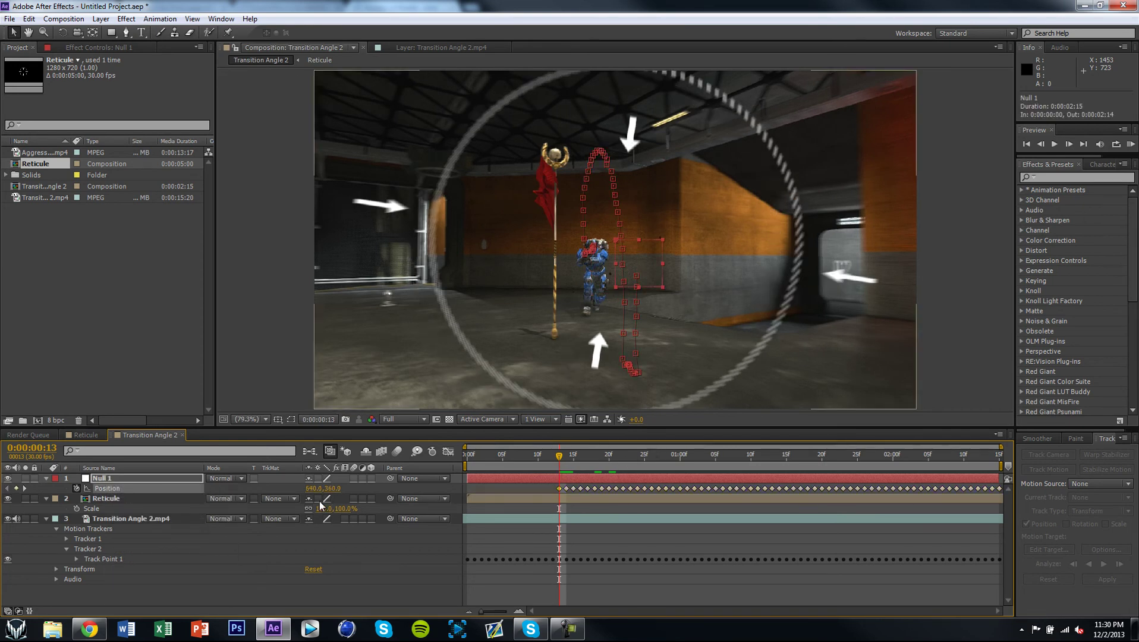
Select Null 1 and scrub back to the first frame to check the reticule's centred start.
left_click(109, 499)
left_click(102, 479)
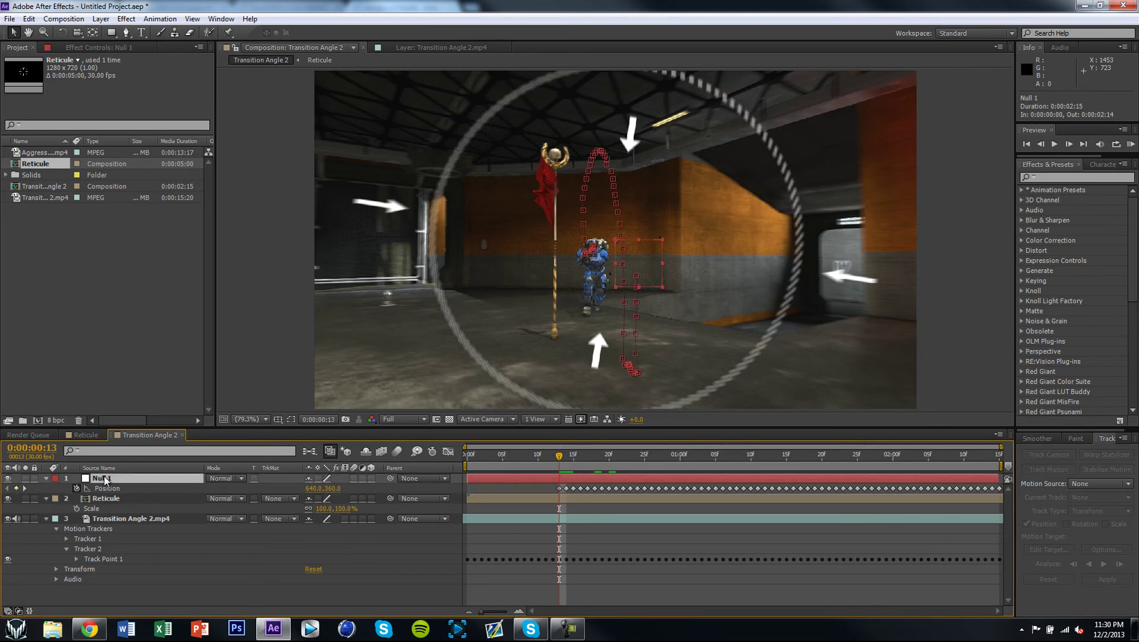
left_click_drag(560, 456, 462, 482)
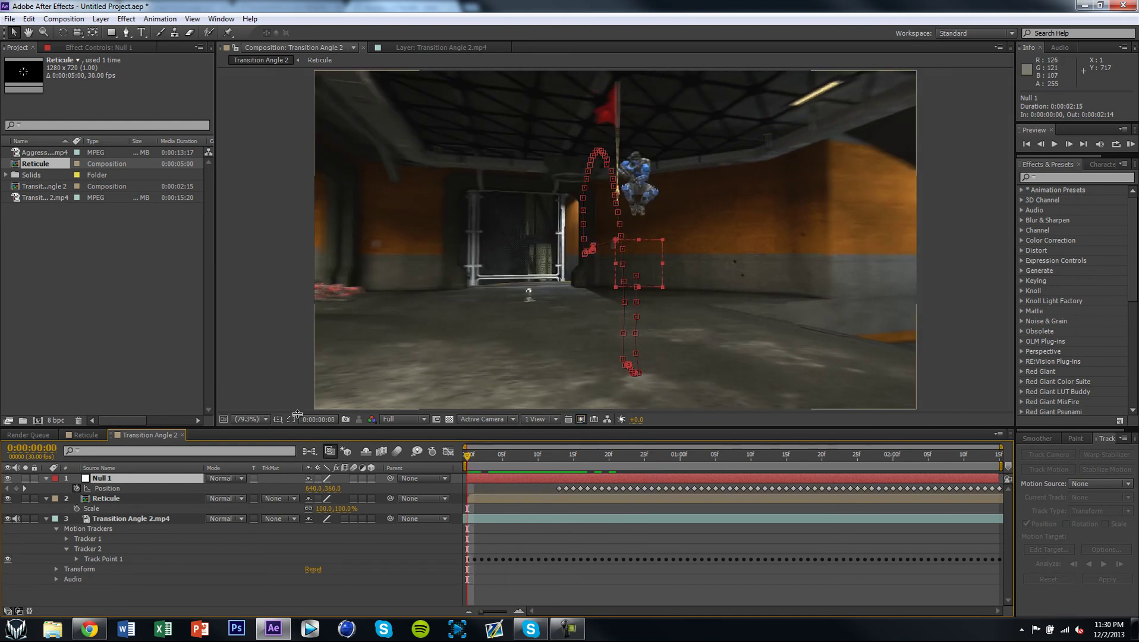
Collapse the properties of Null 1, Reticule and Transition Angle 2.mp4 and shrink the timeline to enlarge the composition view.
left_click(47, 479)
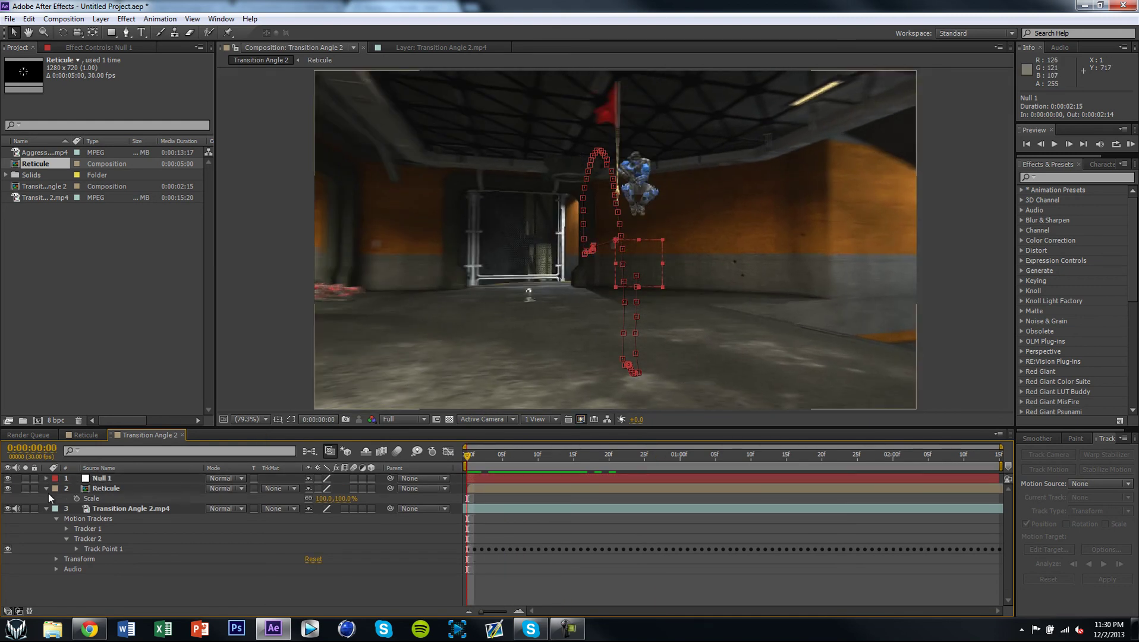
left_click(47, 488)
left_click(47, 498)
left_click_drag(466, 427, 465, 509)
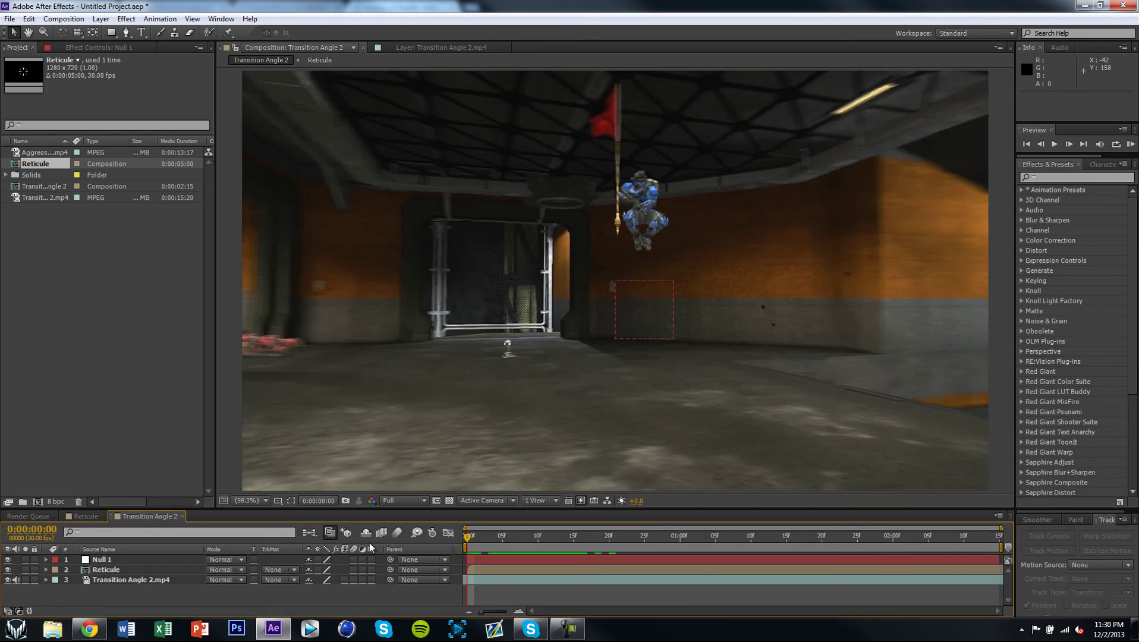
left_click_drag(337, 508, 337, 516)
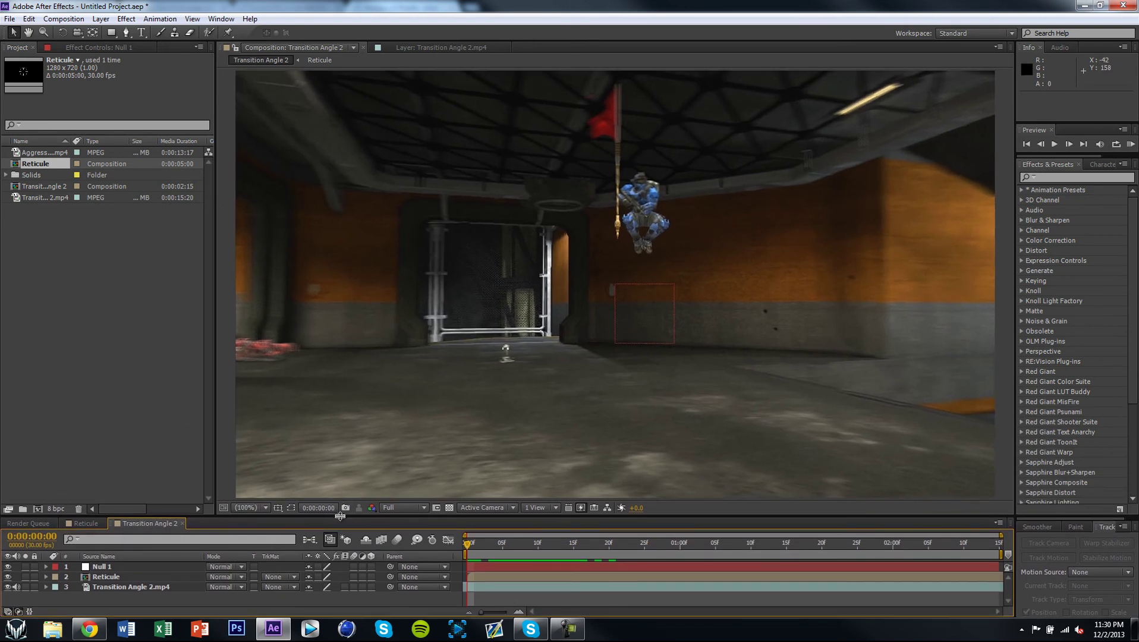
Run a RAM preview of Transition Angle 2 and scrub to 0:00:00:25 to check how the reticule locks on.
left_click(10, 18)
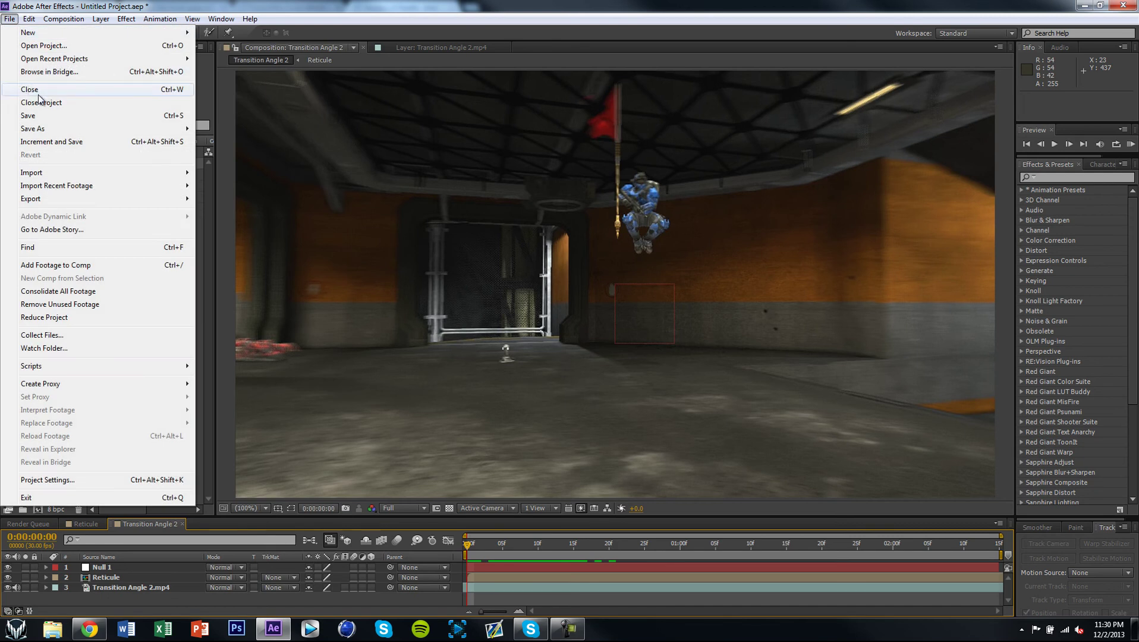
mouse_move(64, 18)
mouse_move(253, 164)
left_click(351, 165)
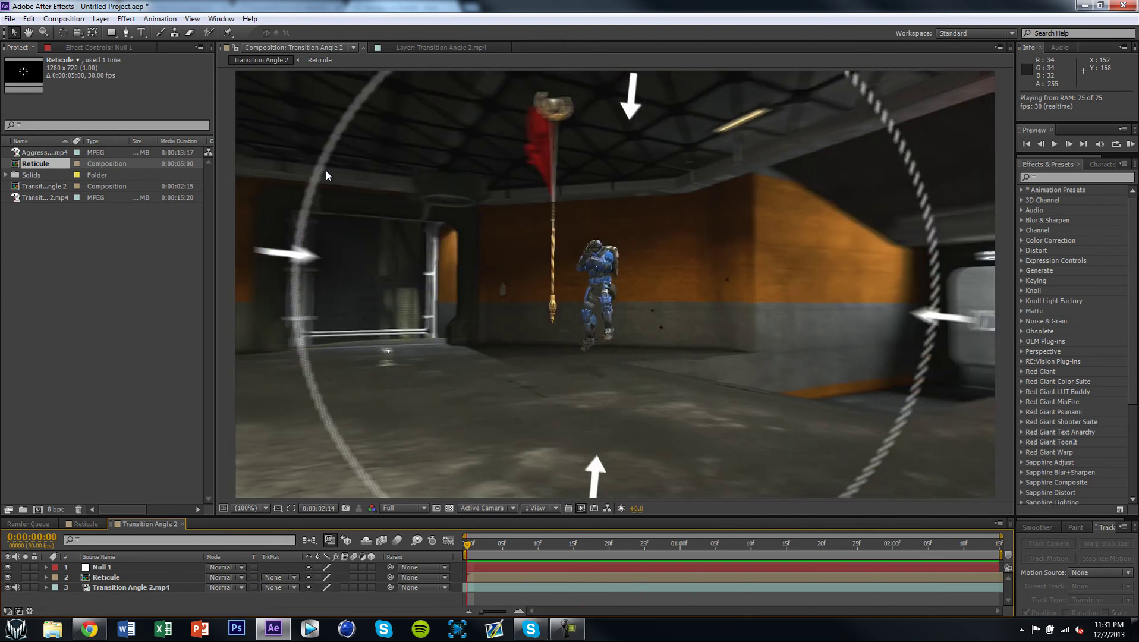
key("space")
left_click_drag(483, 544, 647, 541)
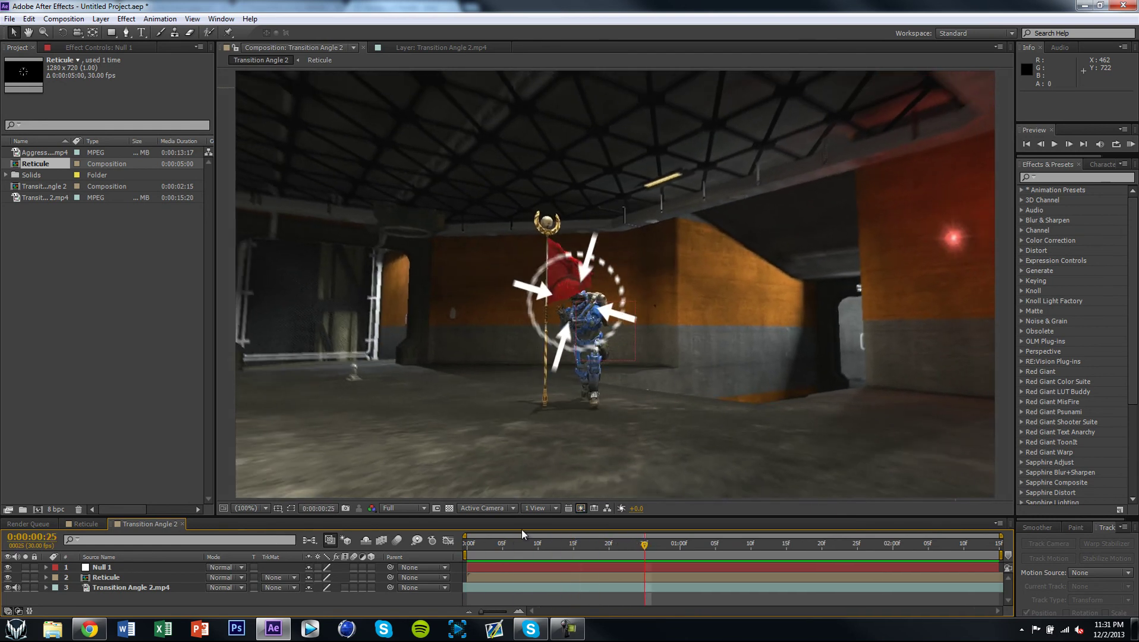
Enable motion blur for the Reticule layer and run a RAM preview of Transition Angle 2.
left_click(353, 577)
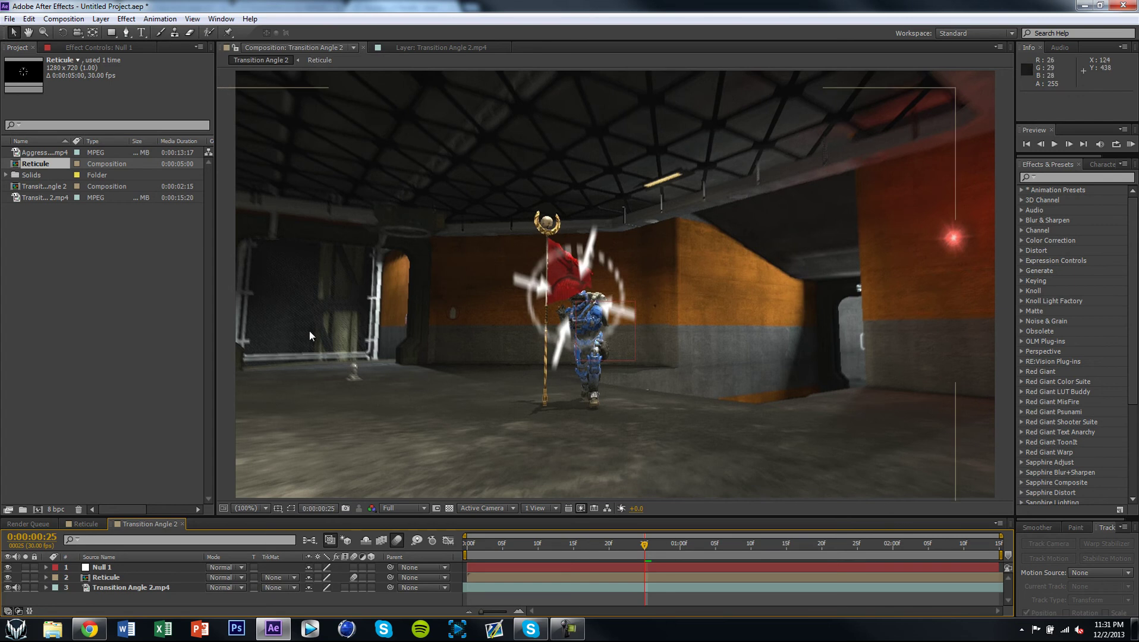
left_click(63, 18)
mouse_move(222, 165)
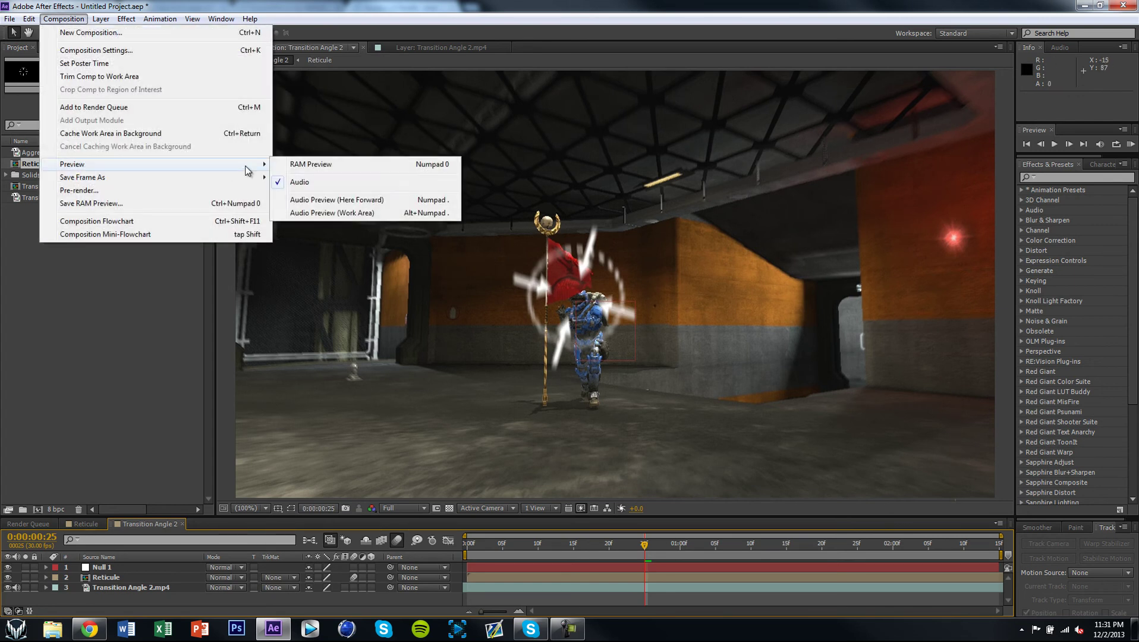
left_click(300, 164)
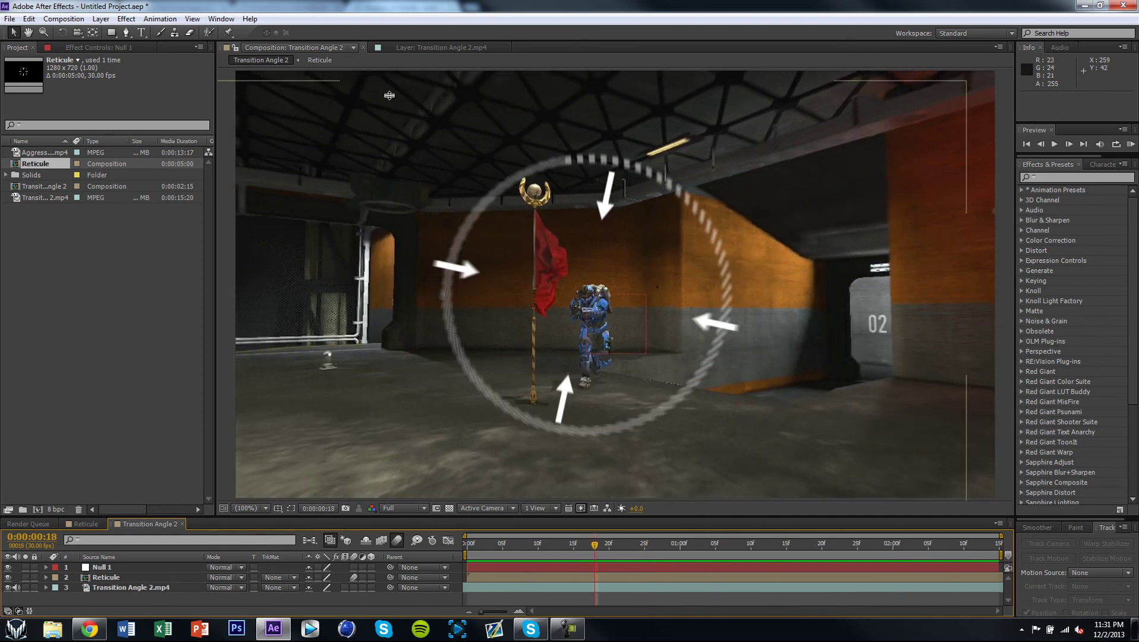
Scrub through the Reticule composition and Transition Angle 2 to examine the reticule's motion blur, ending at 0:00:00:20.
left_click(92, 524)
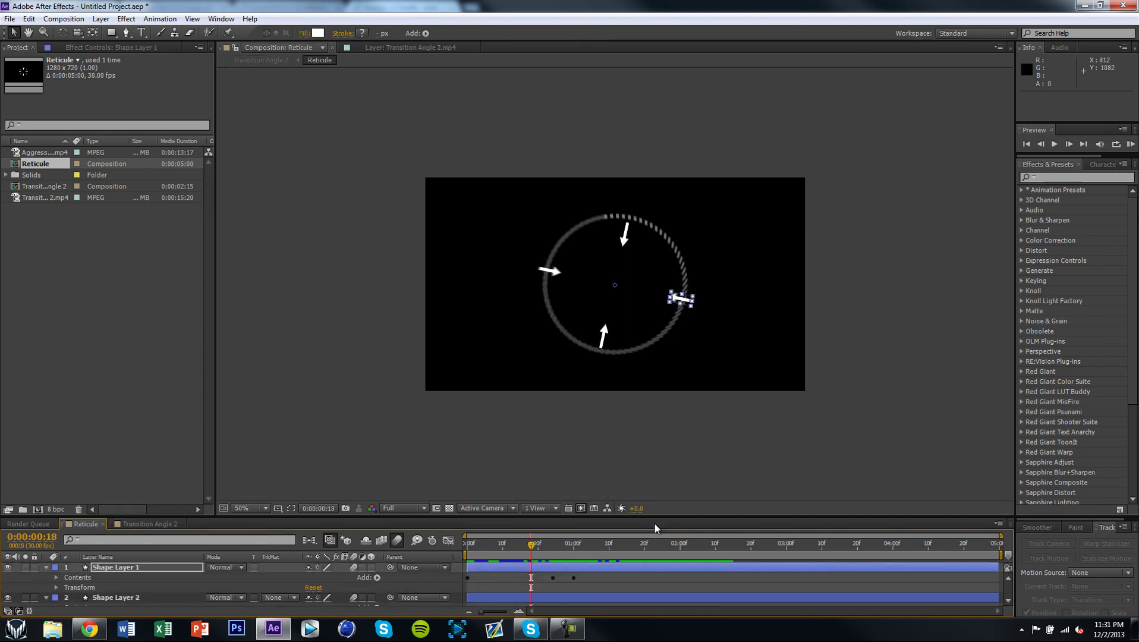
left_click_drag(559, 549, 616, 549)
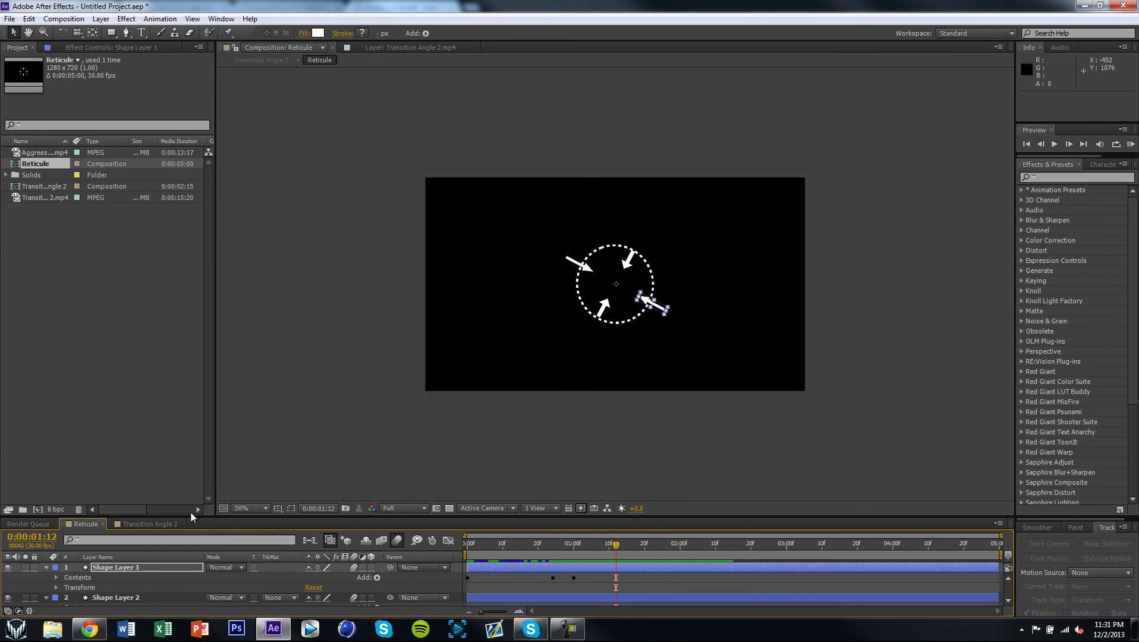
left_click(159, 523)
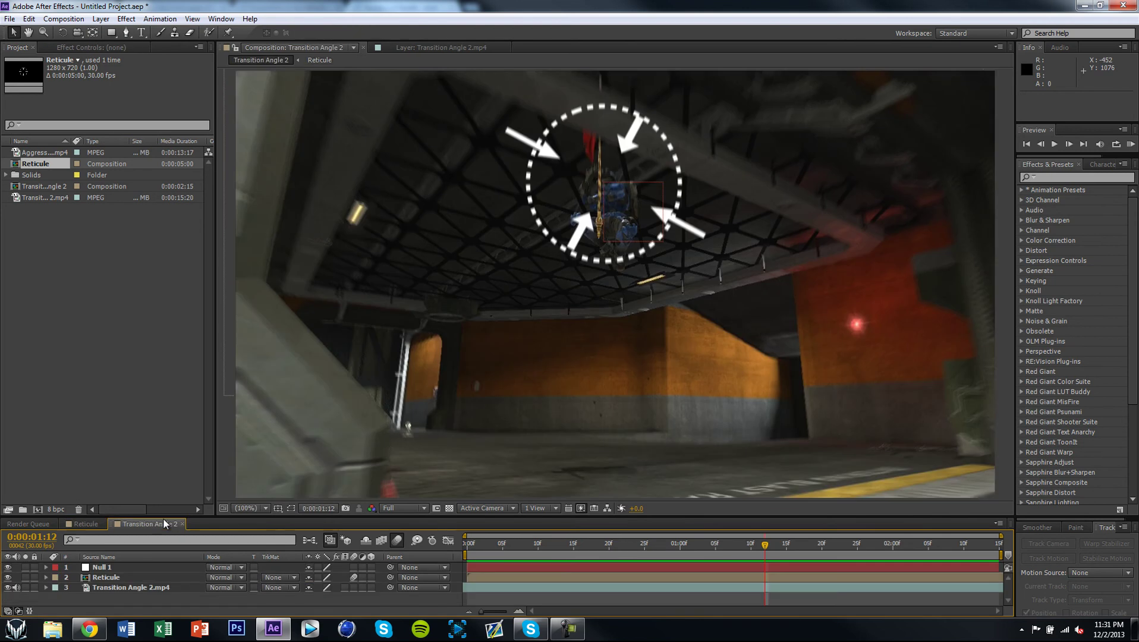
left_click(111, 577)
left_click(496, 544)
left_click_drag(497, 545, 842, 549)
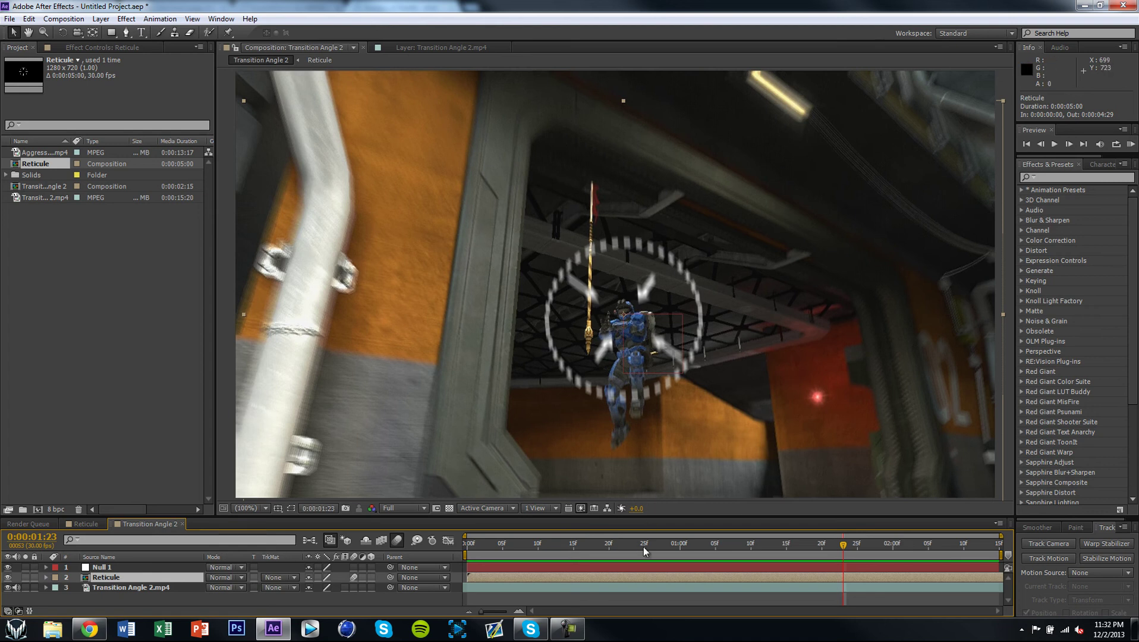
left_click(609, 550)
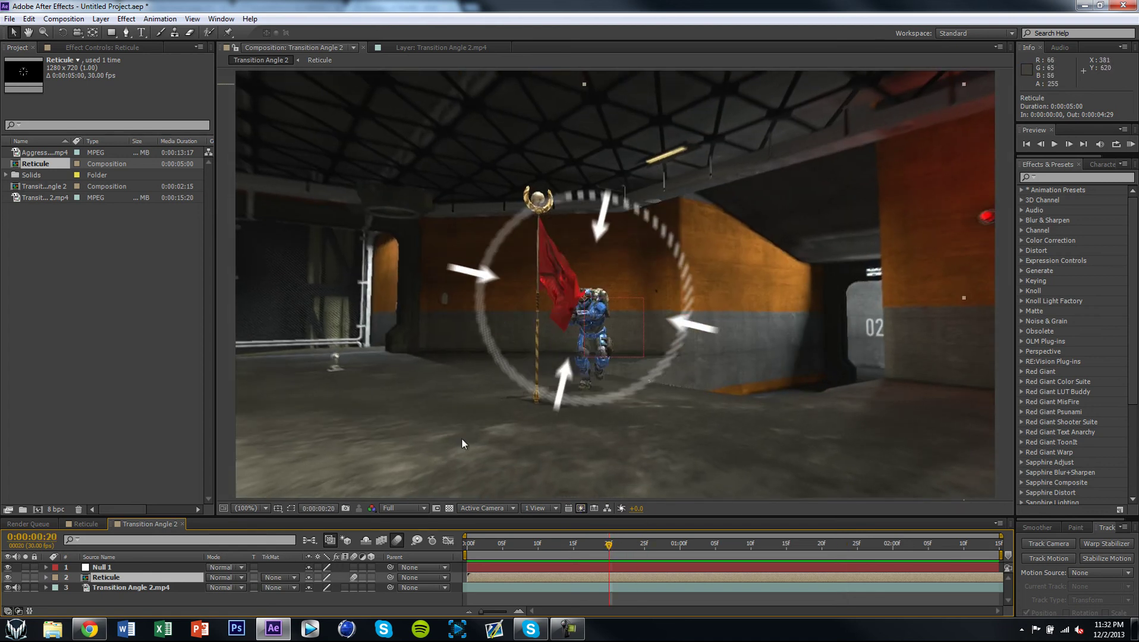
Turn the Reticule composition's motion blur off and back on, comparing the reticule's look in Transition Angle 2.
left_click(76, 526)
left_click(398, 540)
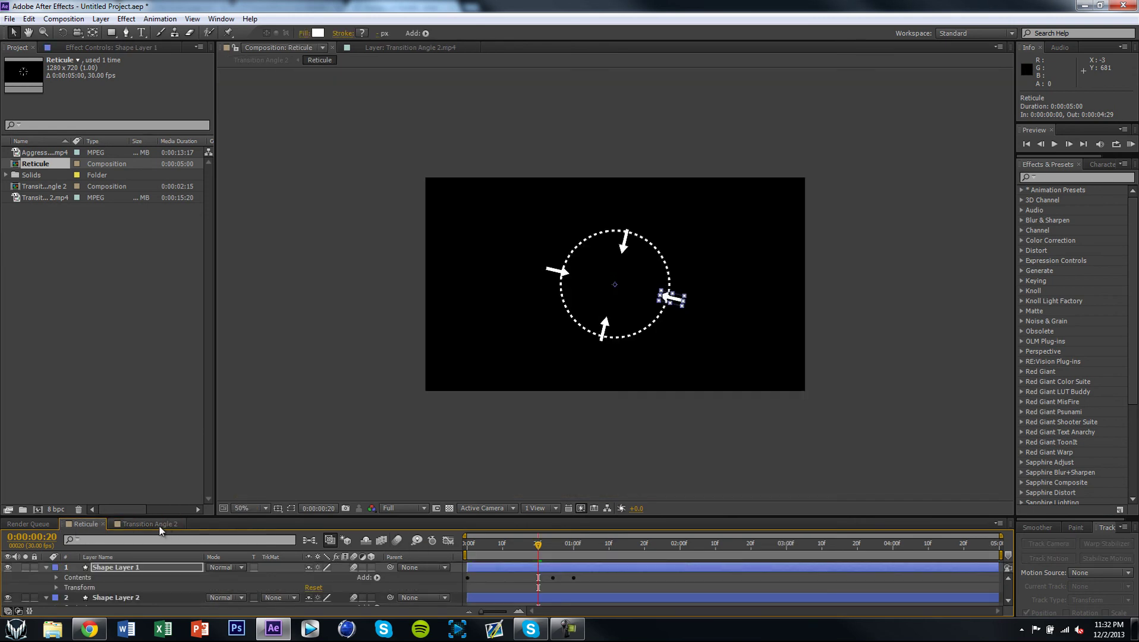
left_click(156, 525)
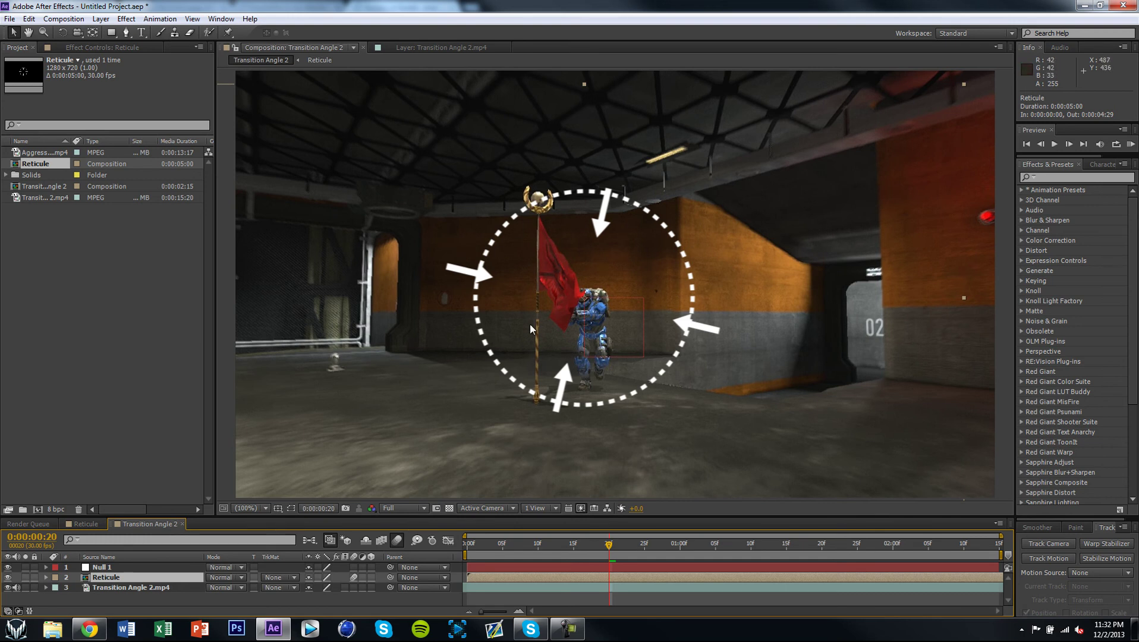
left_click(86, 524)
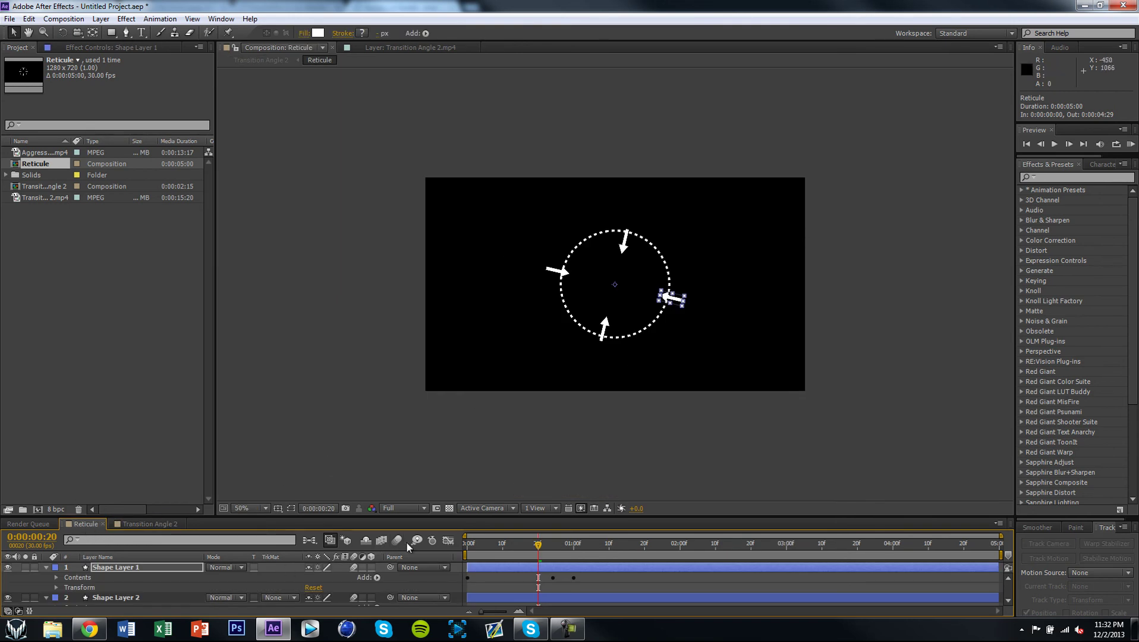
left_click(145, 525)
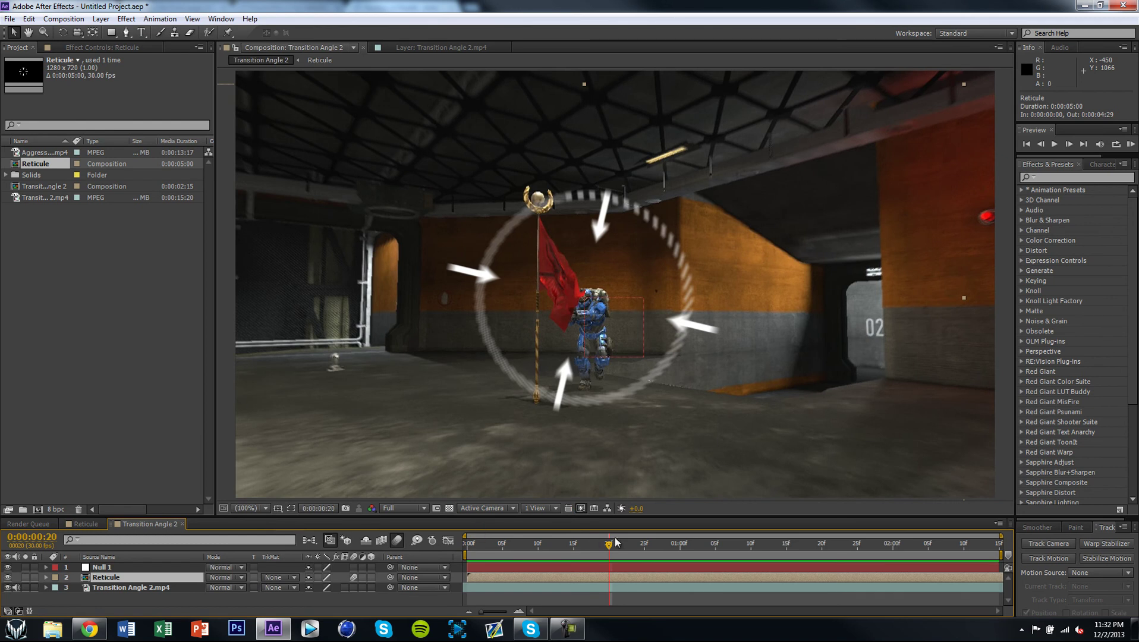
At 0:00:01:06, apply the Stylize Glow effect to the Reticule layer with threshold 13.3%, radius 39 and intensity 0.5.
left_click_drag(615, 546, 725, 551)
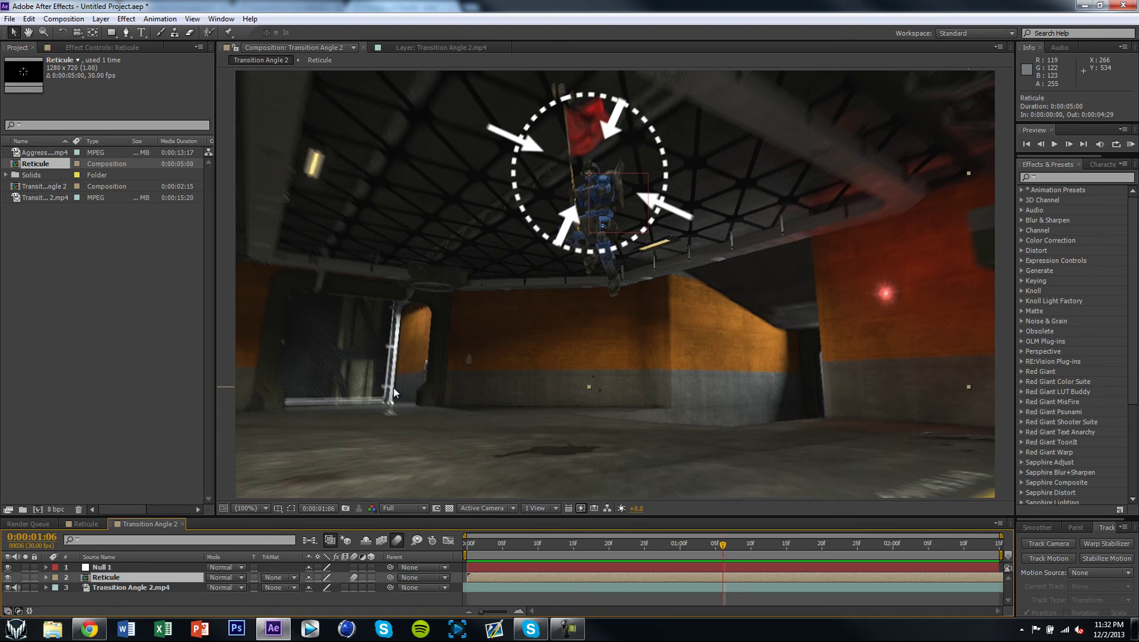
left_click(91, 528)
left_click(147, 523)
left_click(100, 19)
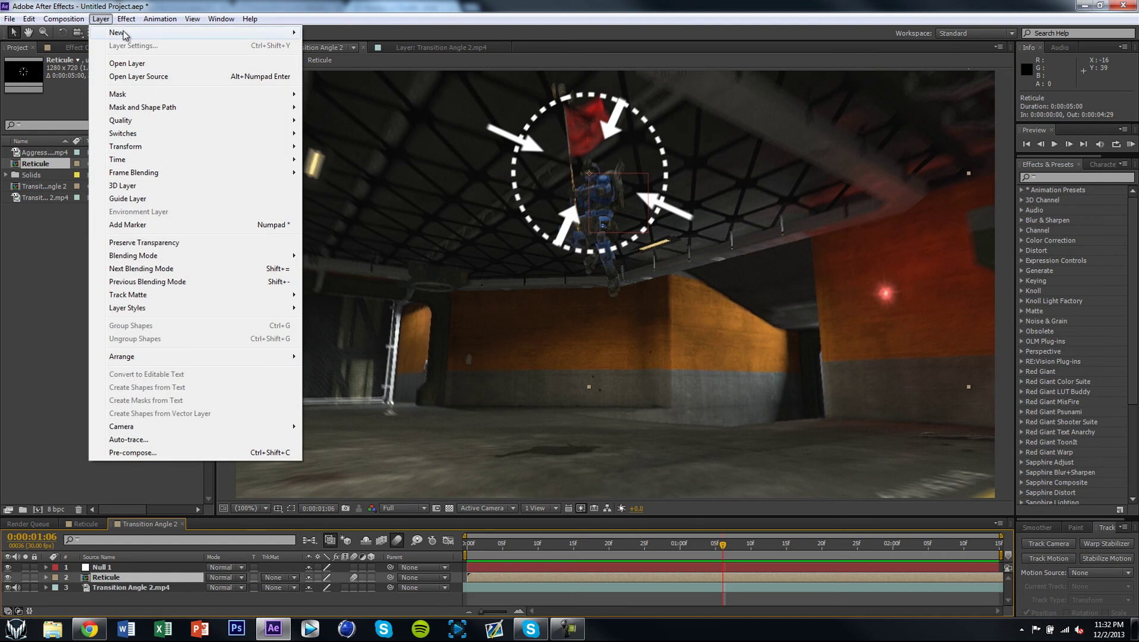
left_click(992, 180)
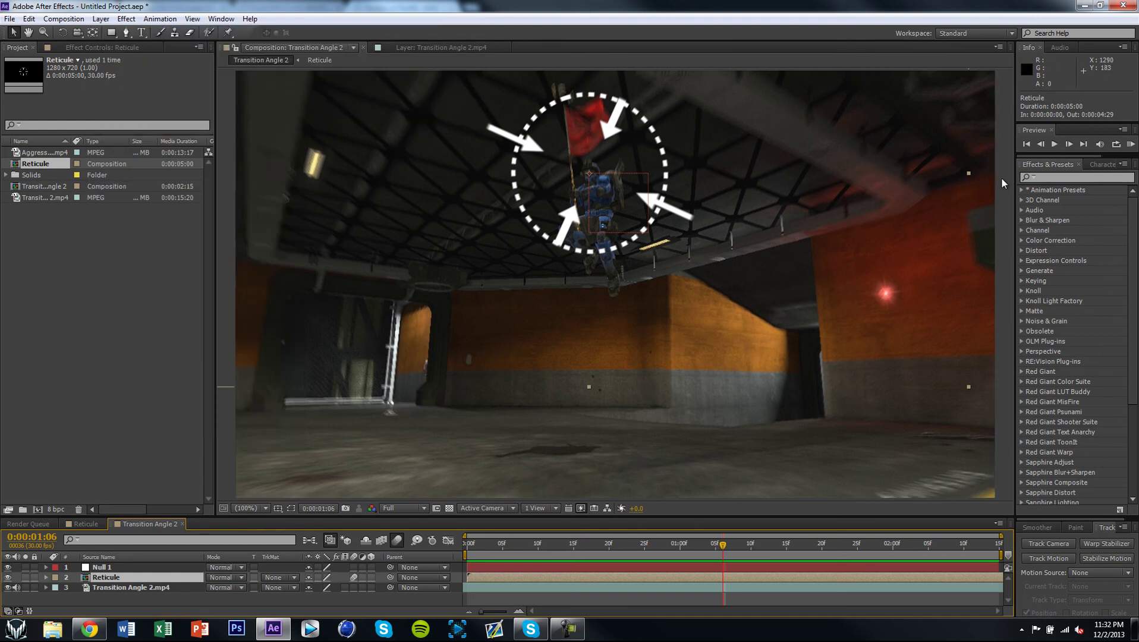
type("glow")
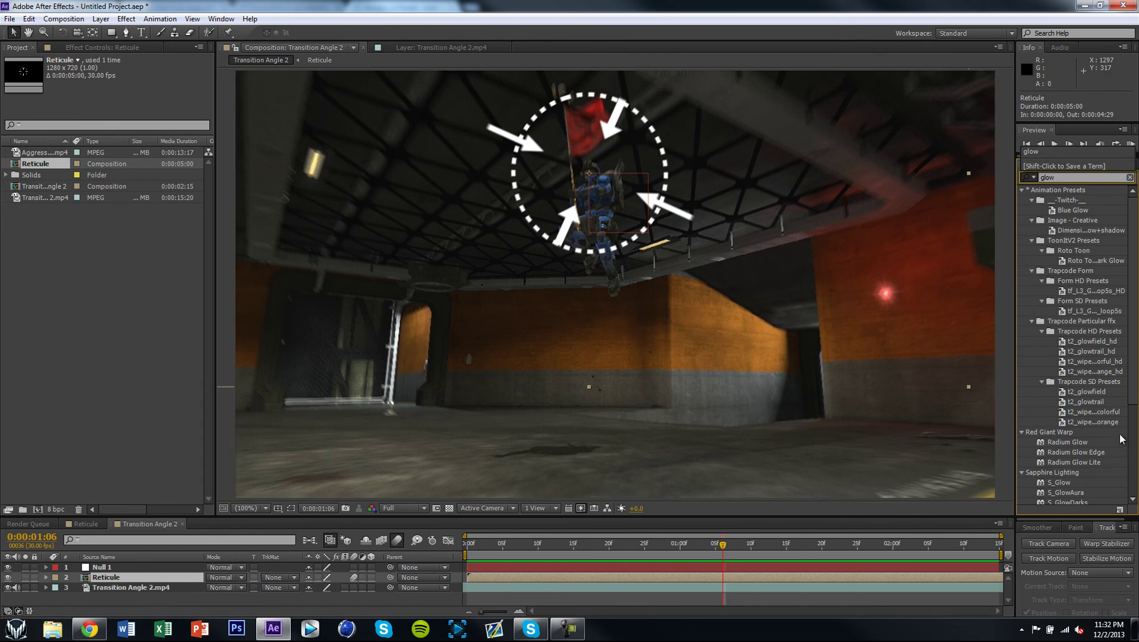
scroll(1070, 339, "down", 5)
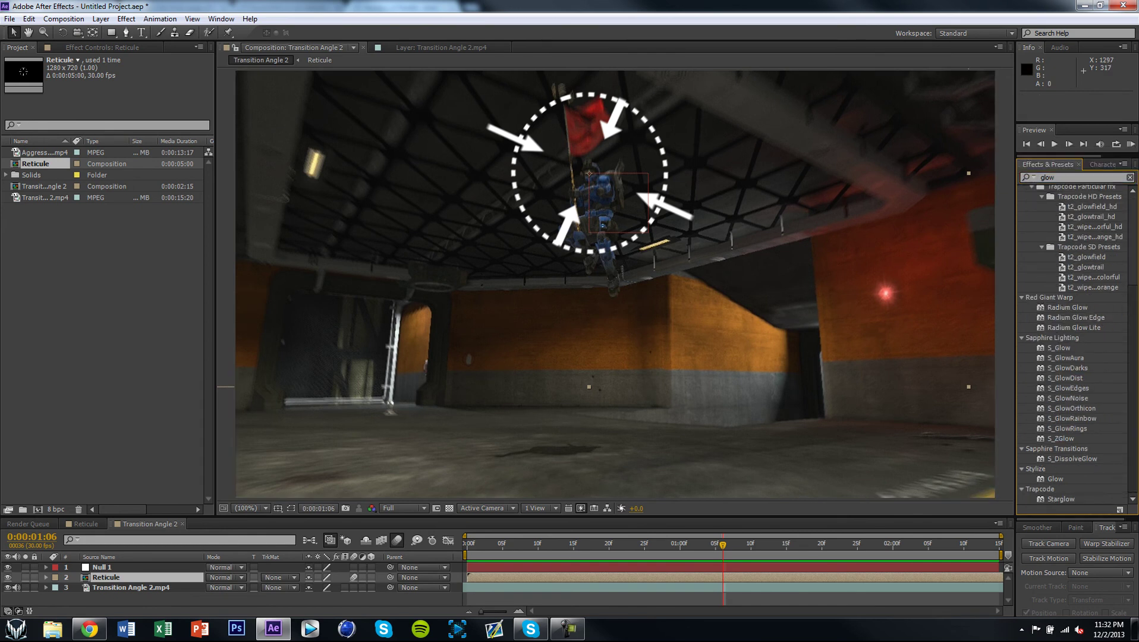
left_click_drag(1045, 481, 152, 577)
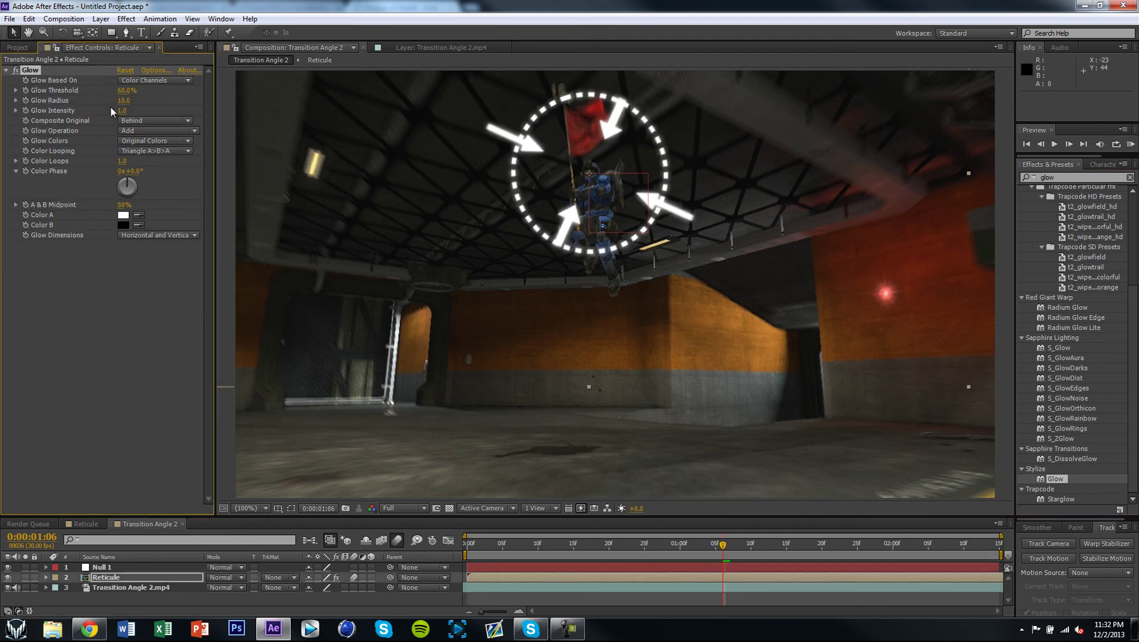
mouse_move(125, 95)
left_mouse_down()
mouse_move(98, 88)
mouse_move(137, 102)
left_mouse_up()
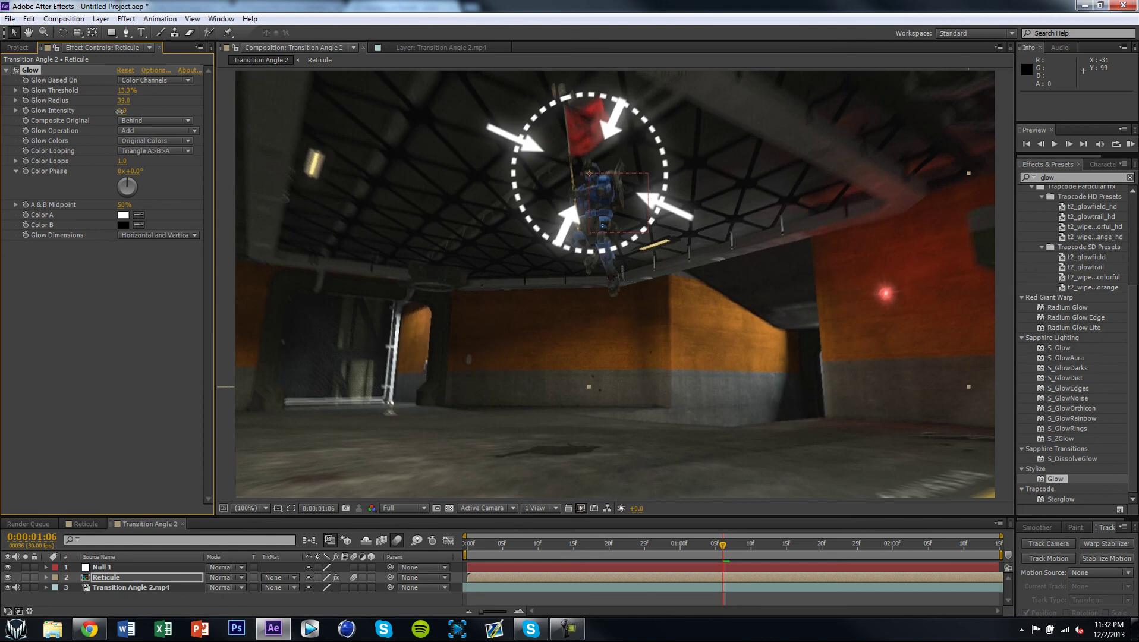
Try the Overlay blending mode on the Reticule layer with two duplicates of it, and undo these changes.
left_click(231, 580)
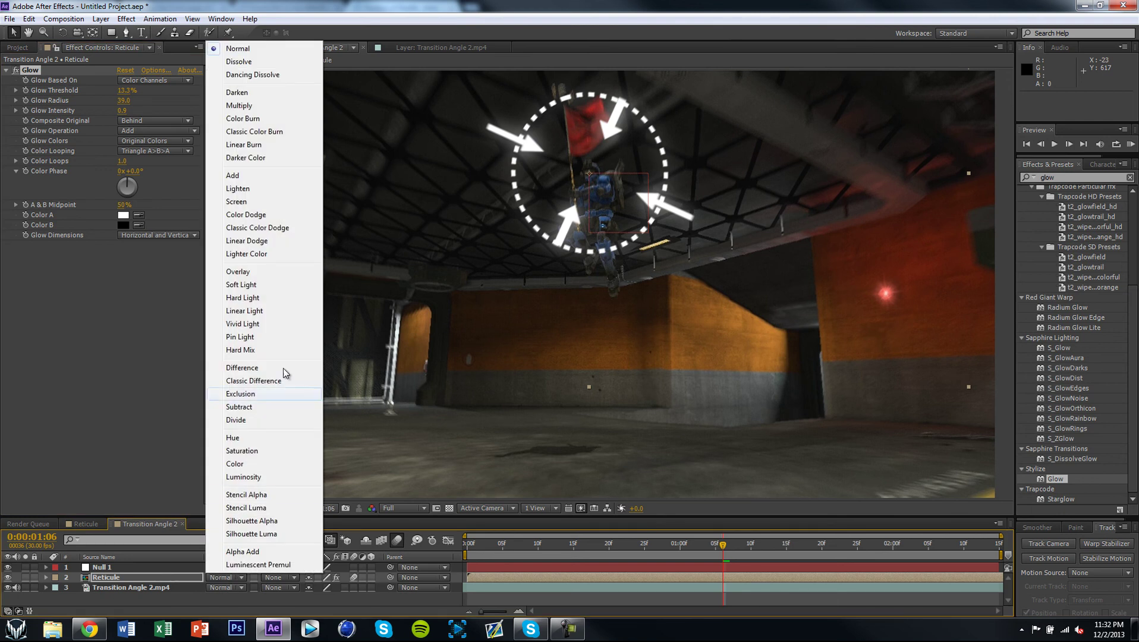
left_click(235, 277)
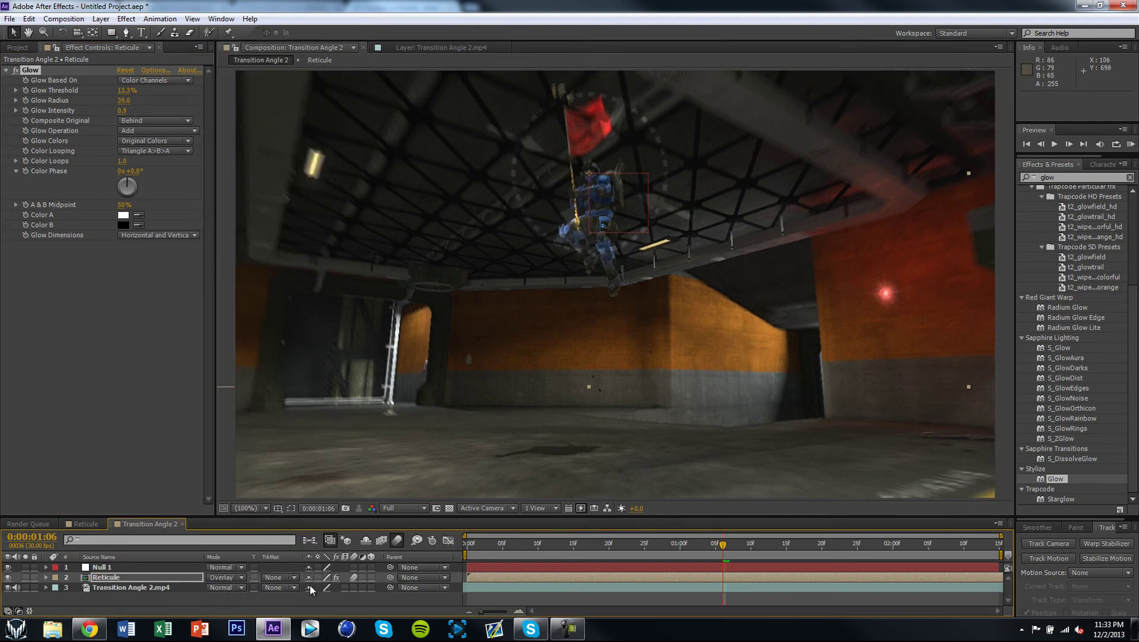
left_click(127, 577)
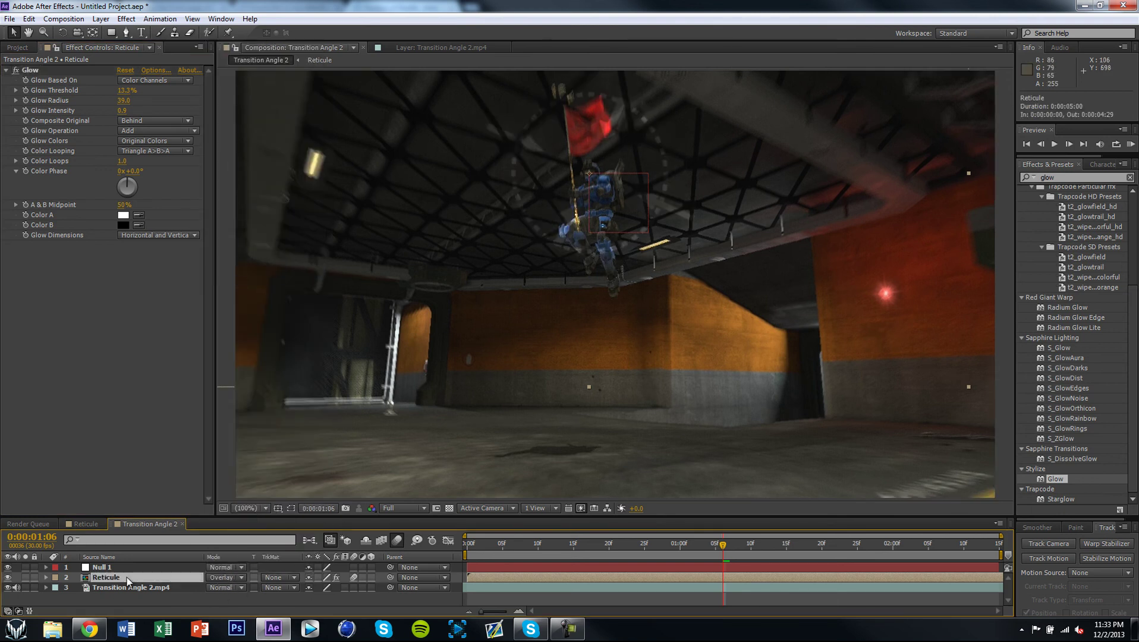
key("ctrl+d")
key("ctrl+d")
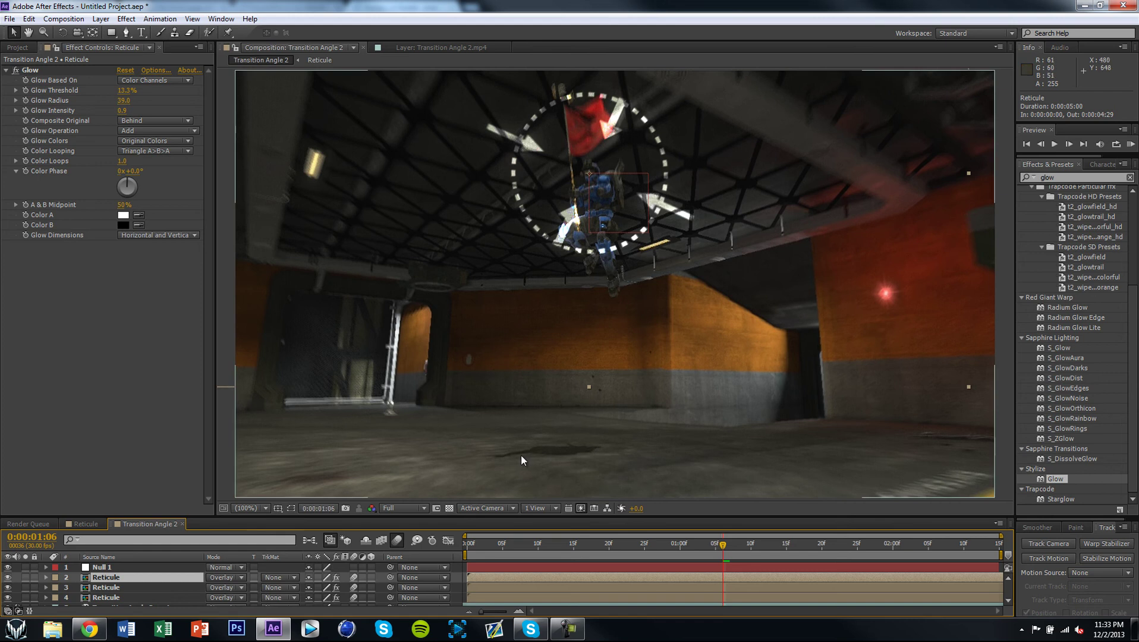
key("ctrl+z")
key("ctrl+z")
key("ctrl+z")
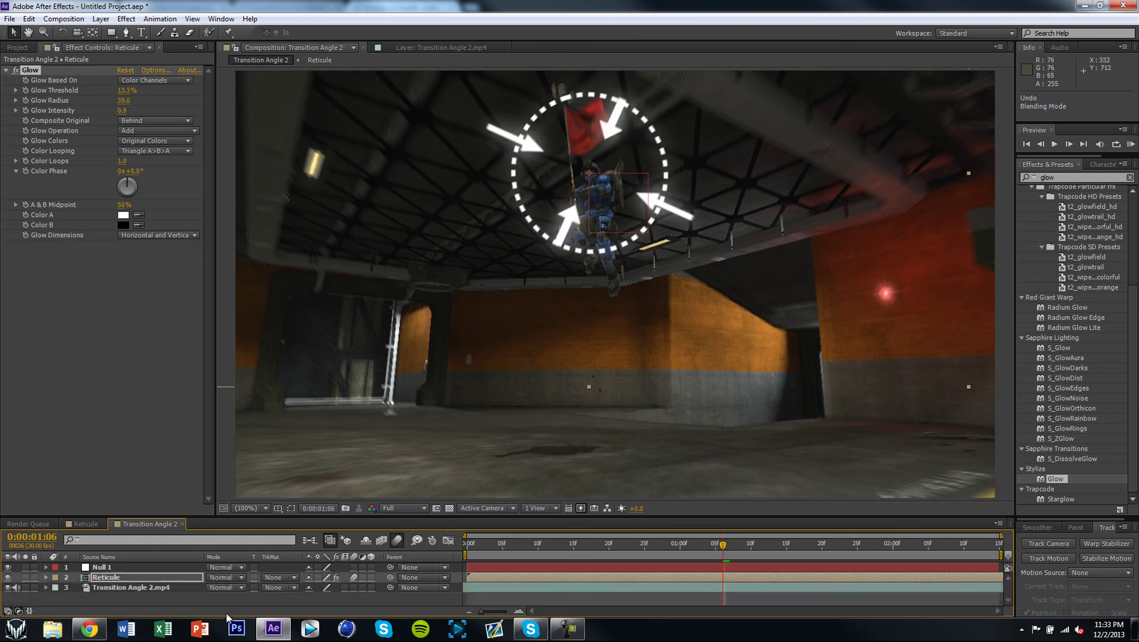
Try Soft Light and Normal as the Reticule layer's blending mode and settle on Add.
left_click(229, 576)
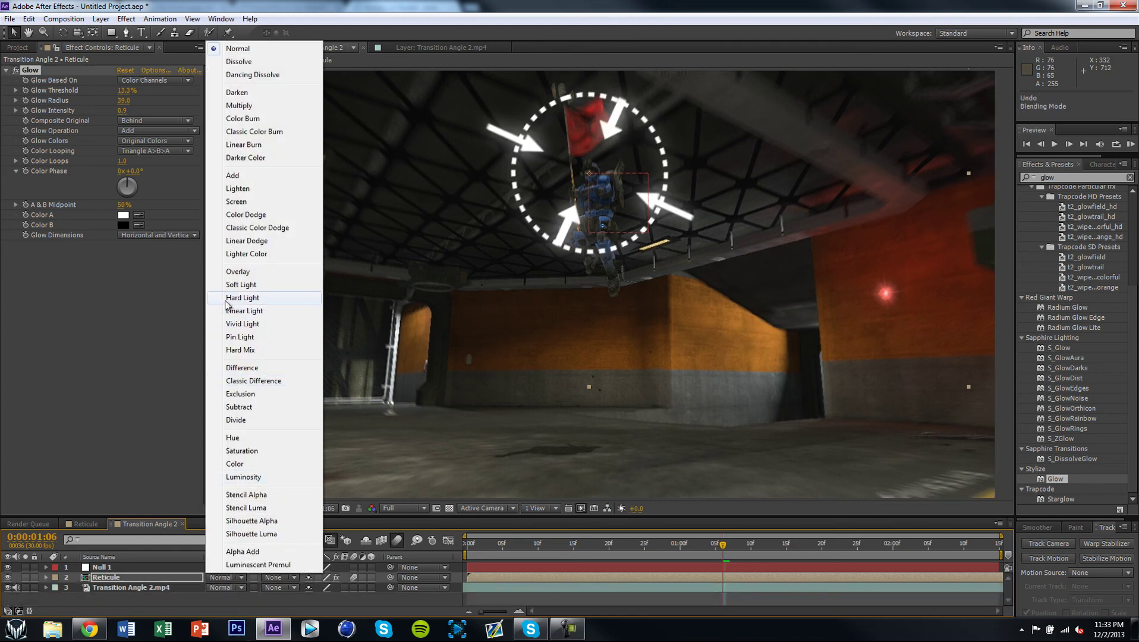
left_click(243, 285)
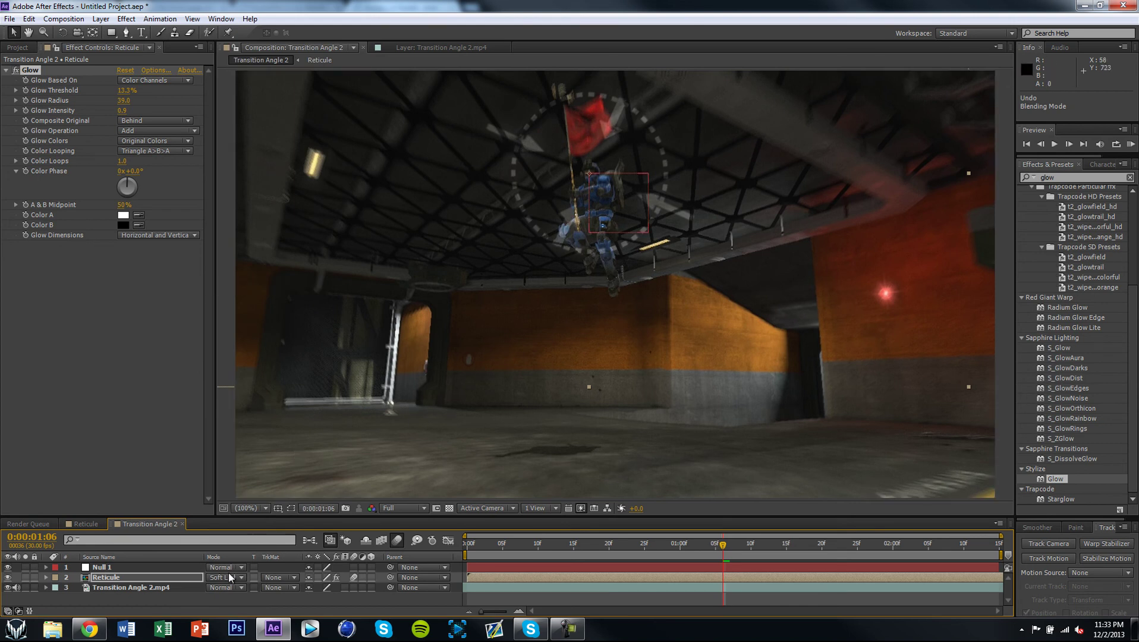
left_click(227, 577)
left_click(242, 176)
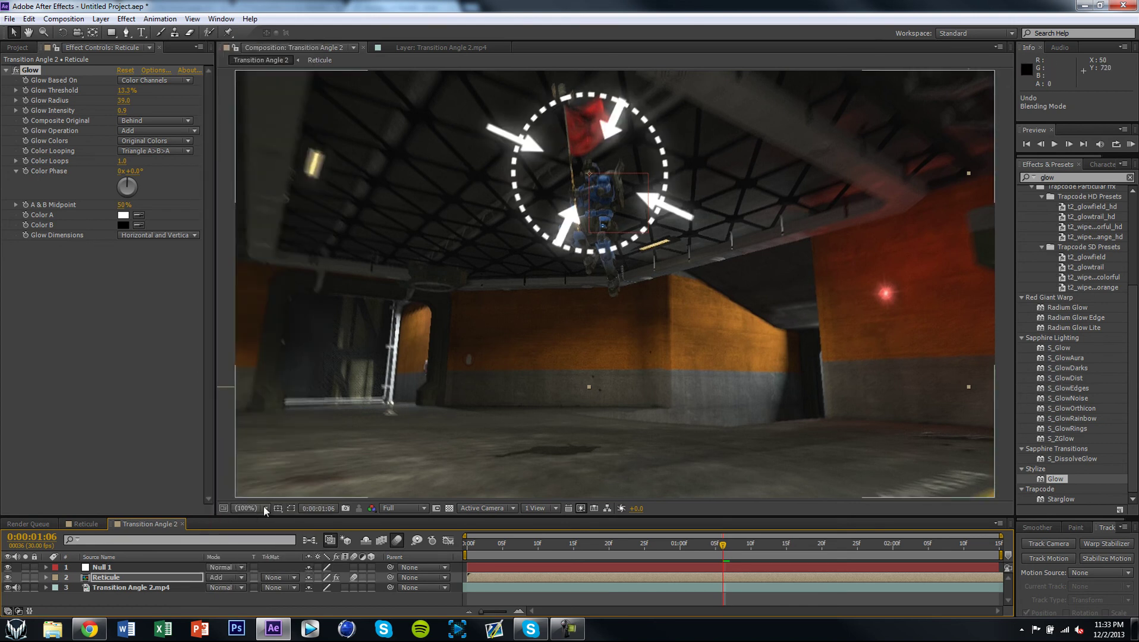
left_click(230, 576)
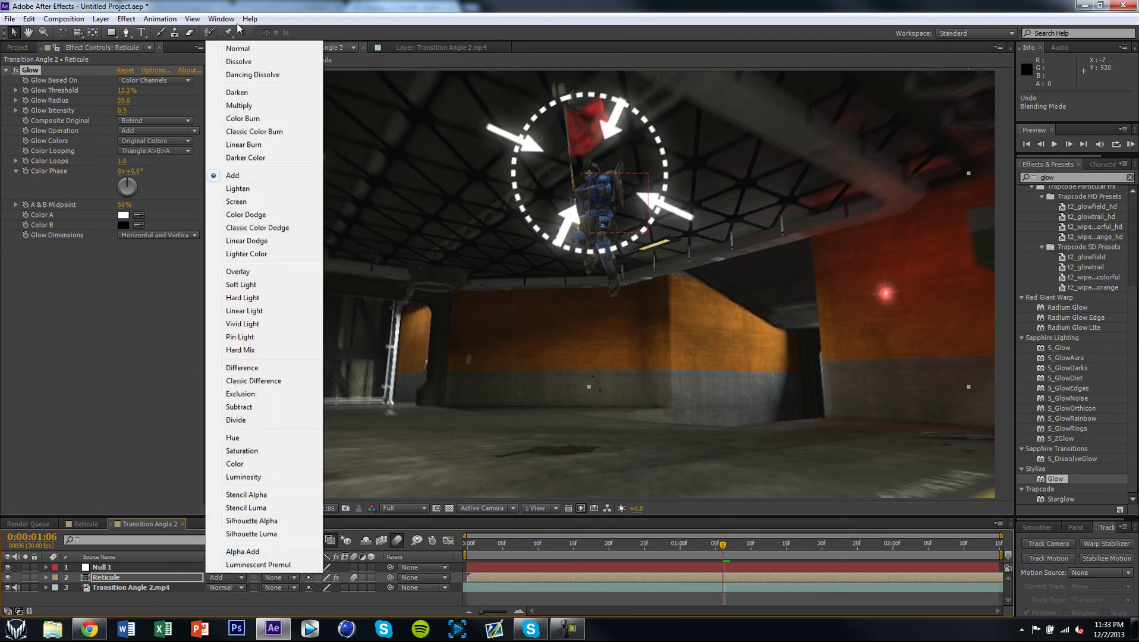
left_click(238, 50)
left_click(228, 577)
left_click(235, 175)
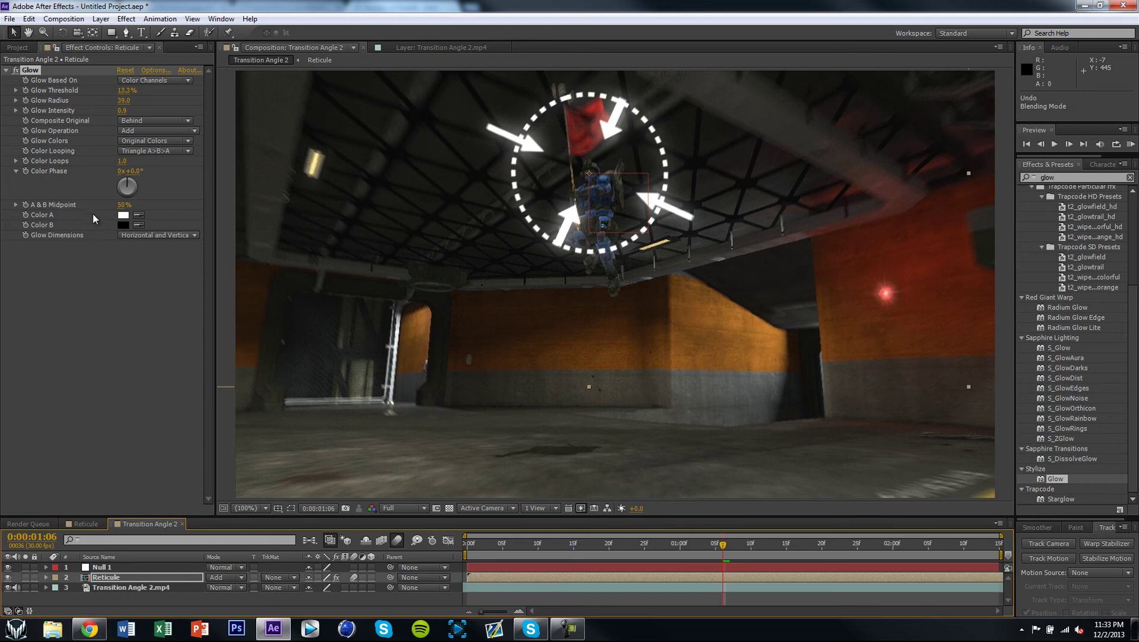
At 0:00:01:16, try 60% opacity on the Reticule layer and settle on 90%.
left_click_drag(731, 546, 795, 547)
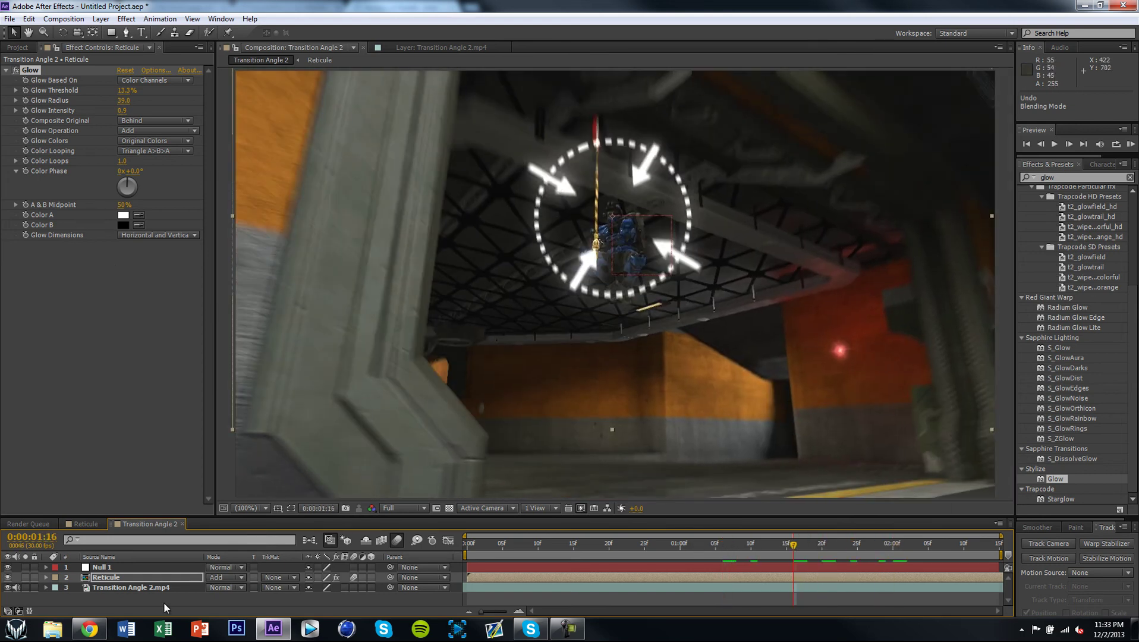
key("t")
left_click(312, 587)
key("Return")
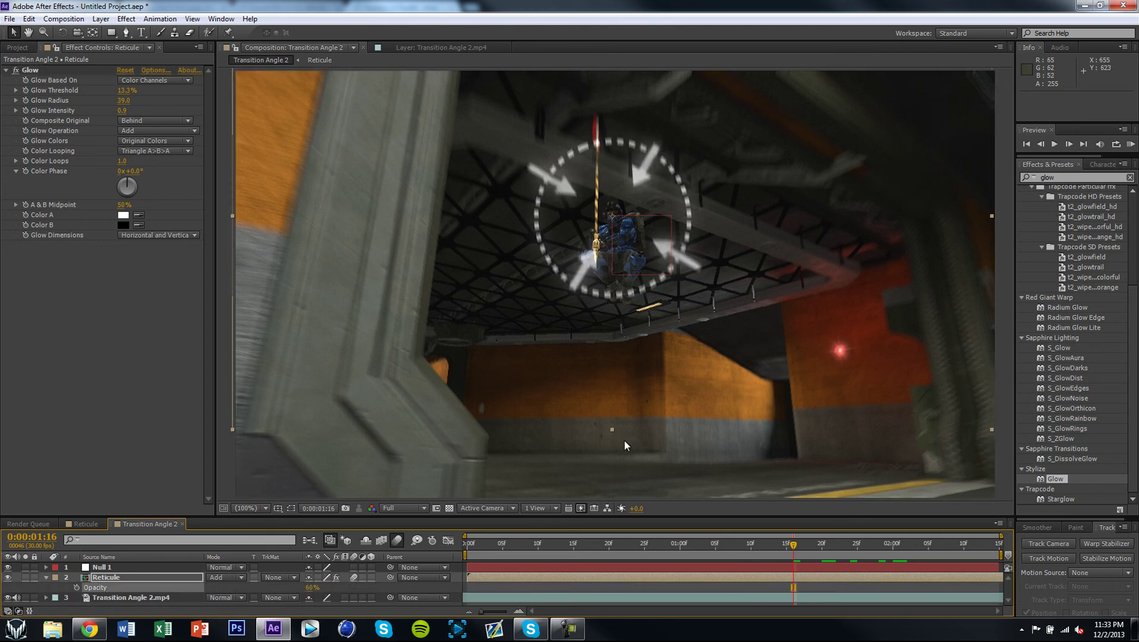
left_click(313, 586)
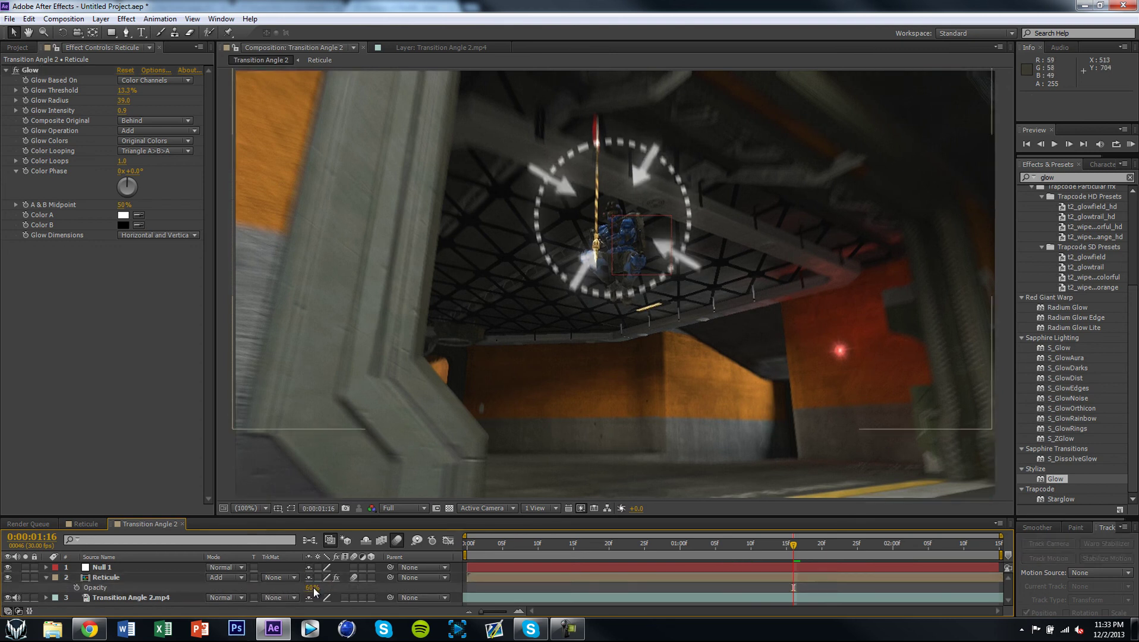
type("90")
key("Return")
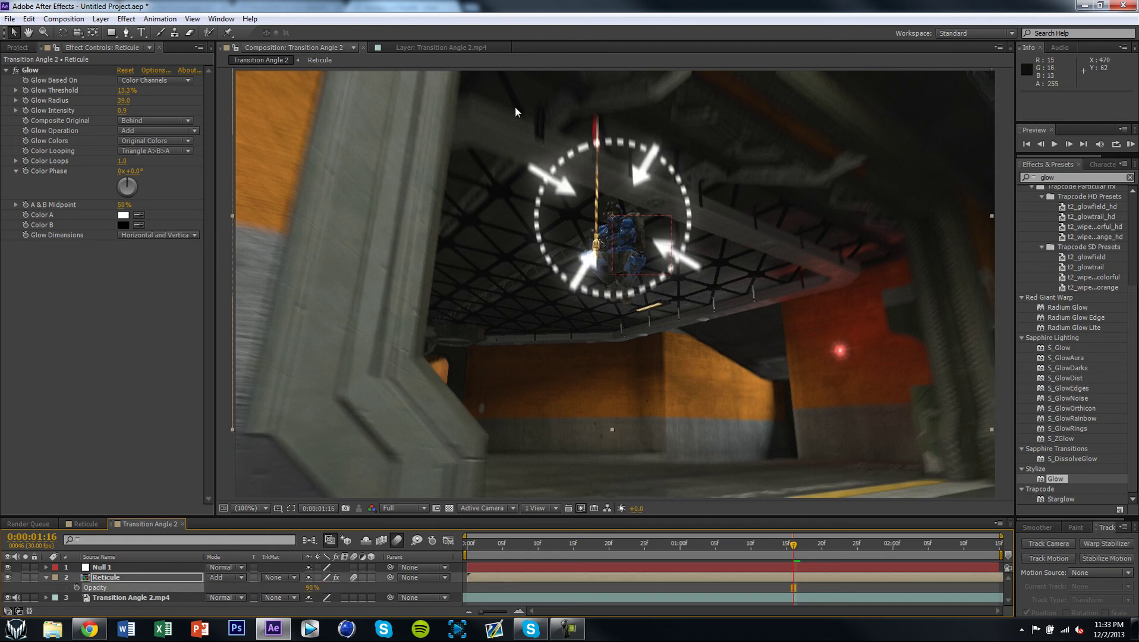
Play back Transition Angle 2 to review the reticule over the character, and move the current time to 0:00:01:14.
key("space")
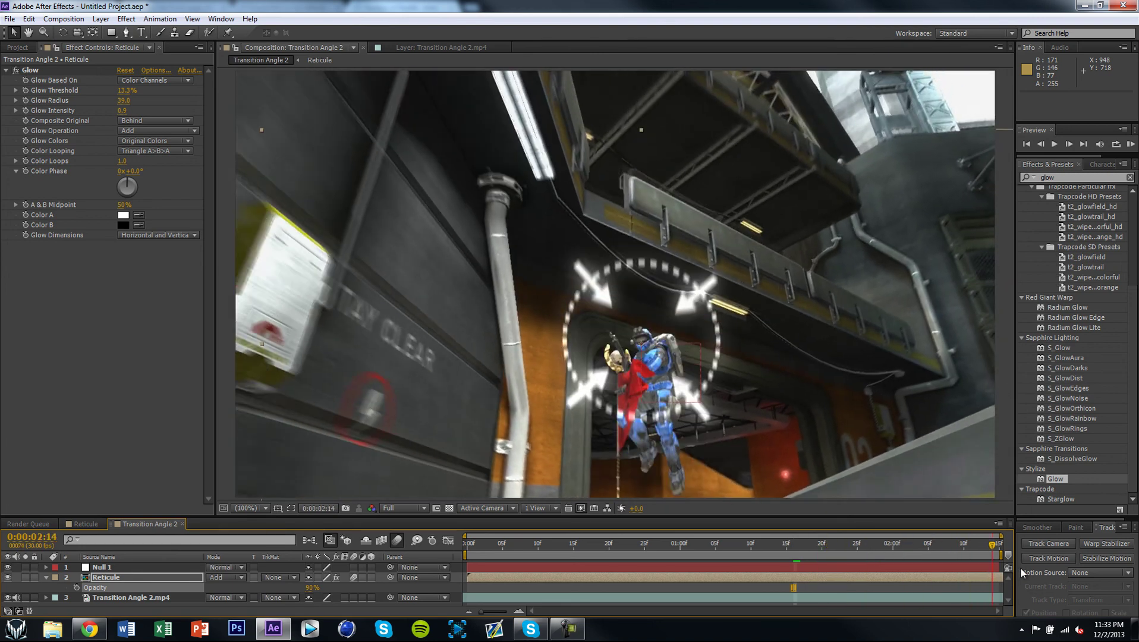
left_click(891, 559)
left_click_drag(883, 559, 775, 526)
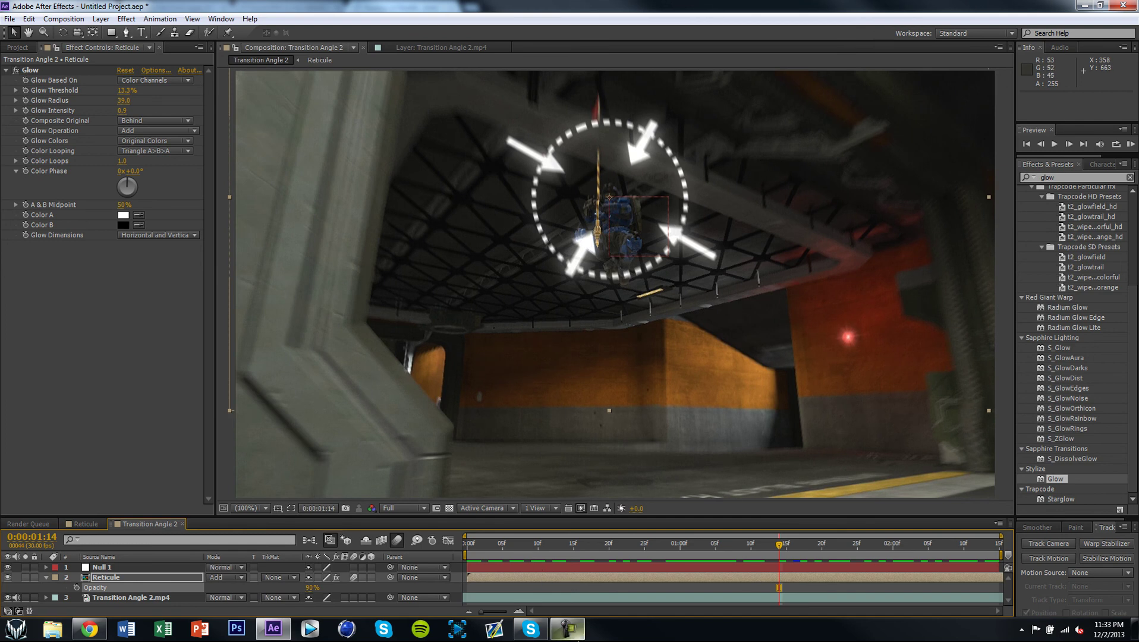
left_click(568, 628)
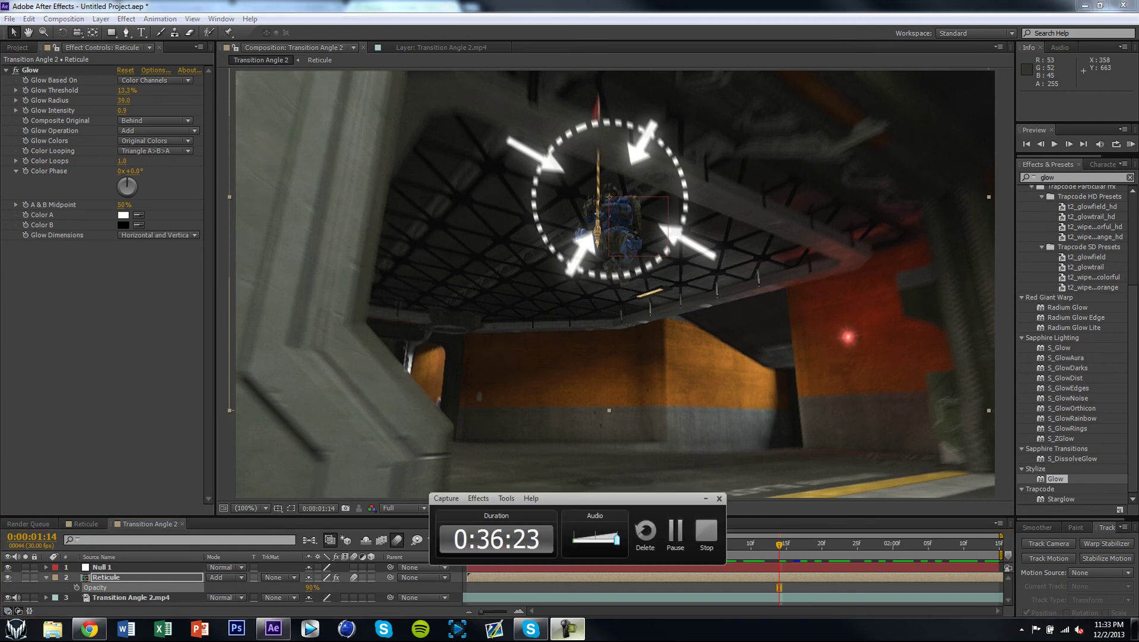
left_click(704, 501)
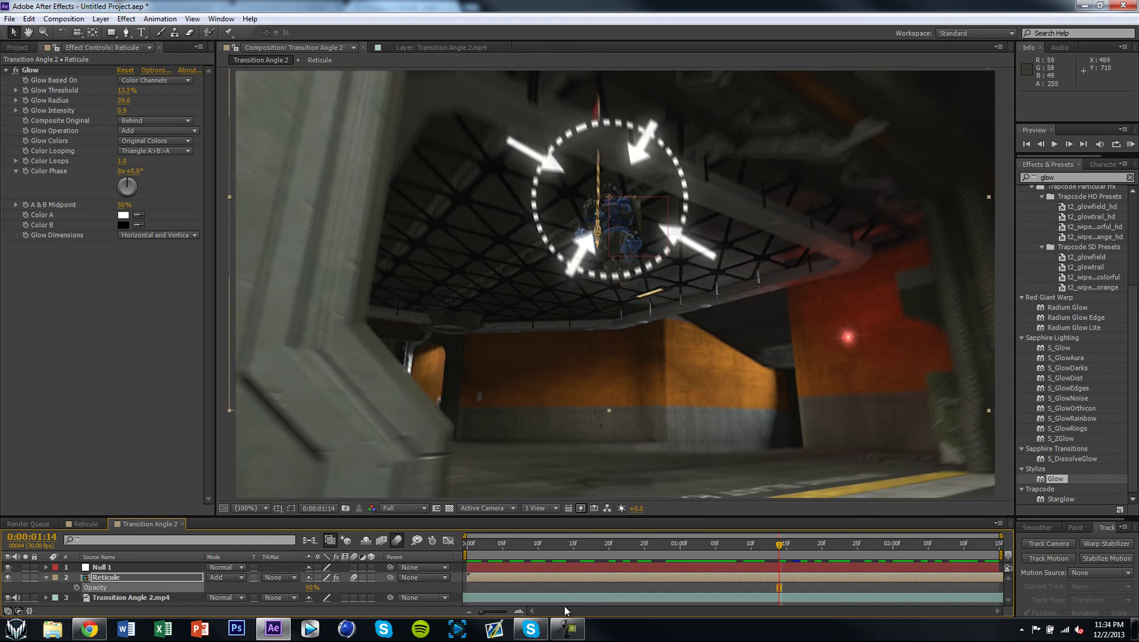
left_click(568, 629)
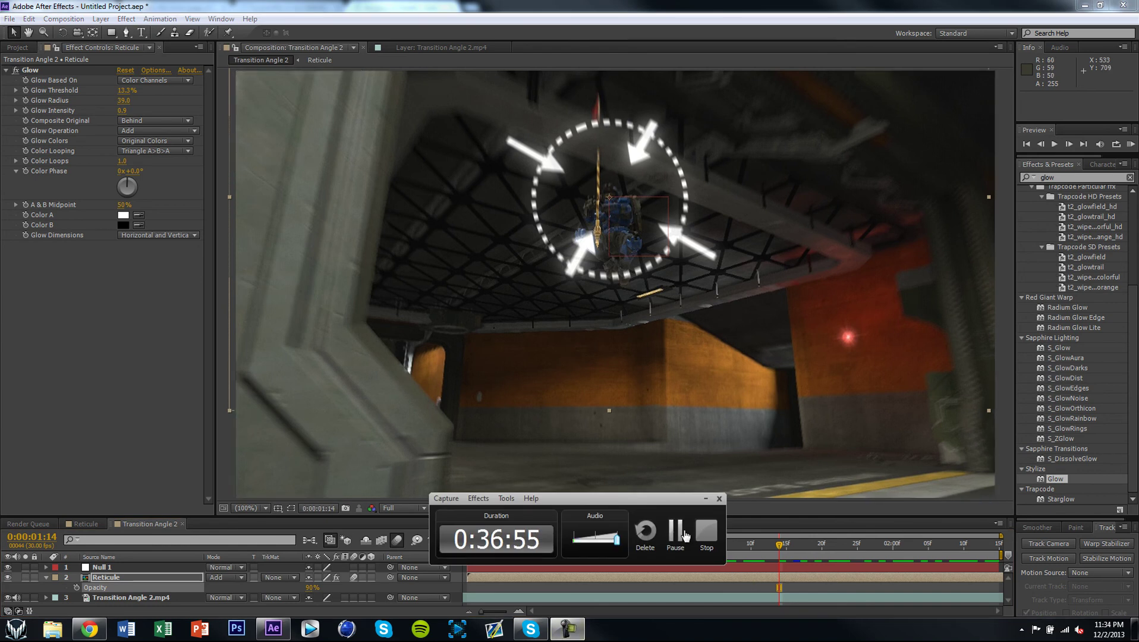